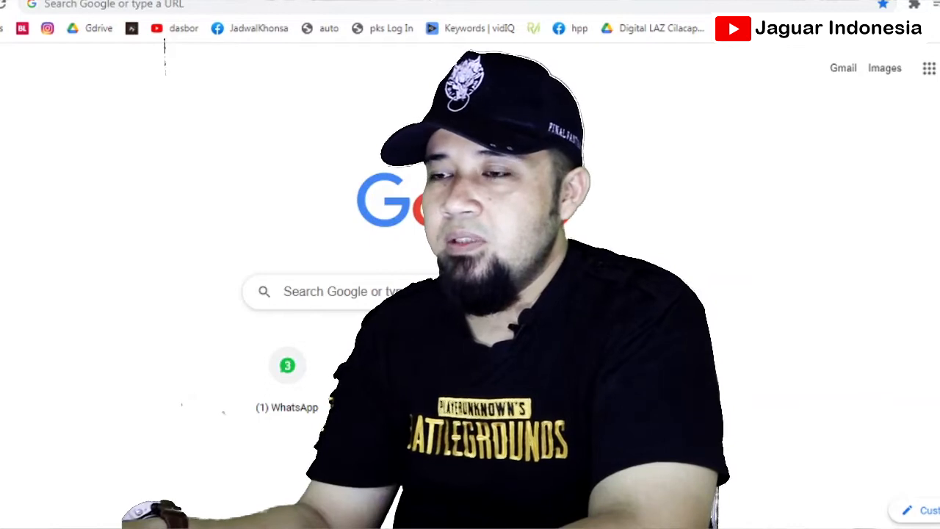
Step: Search Google for "twibbonize" and open the official twibbonize.com website from the results
left_click(342, 292)
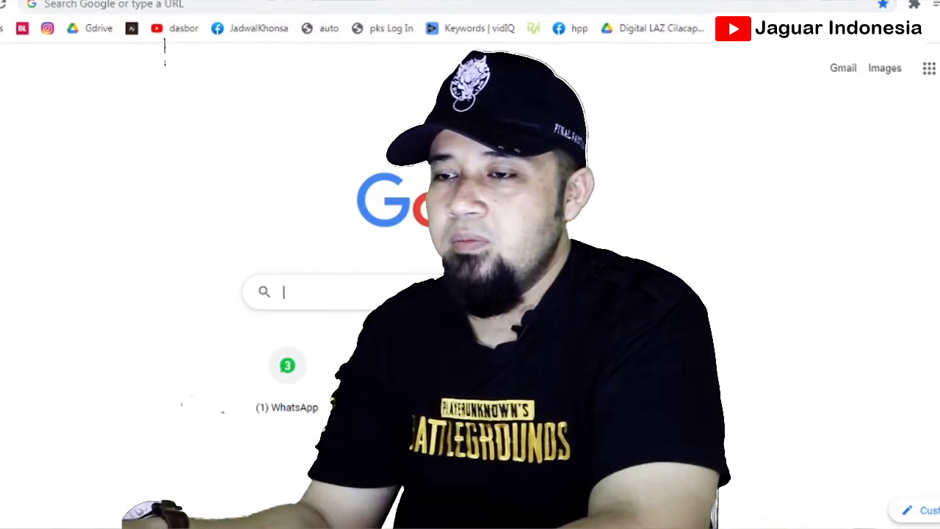
type("twibboniz")
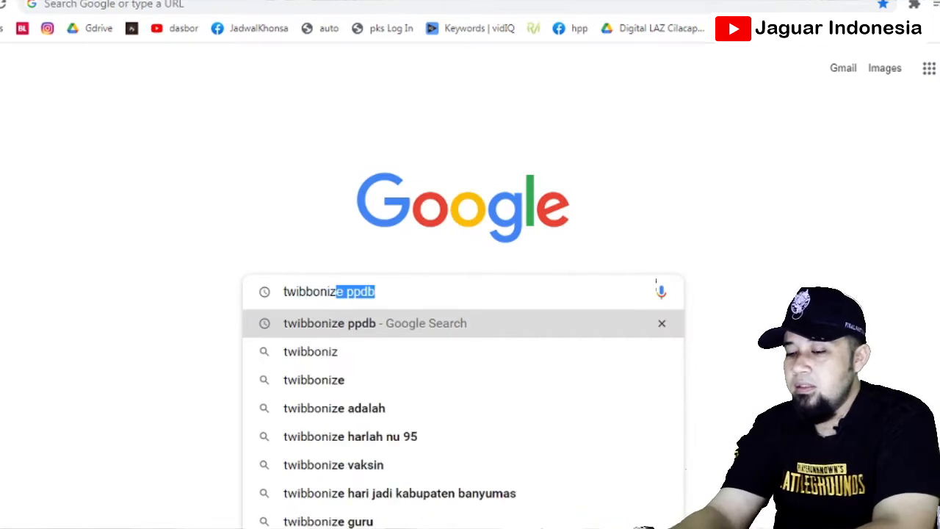
key("Return")
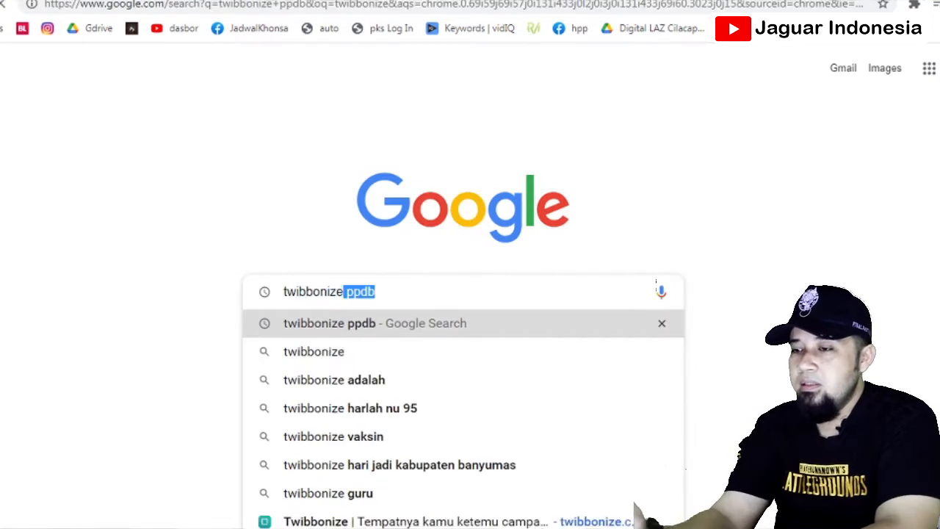
left_click(168, 78)
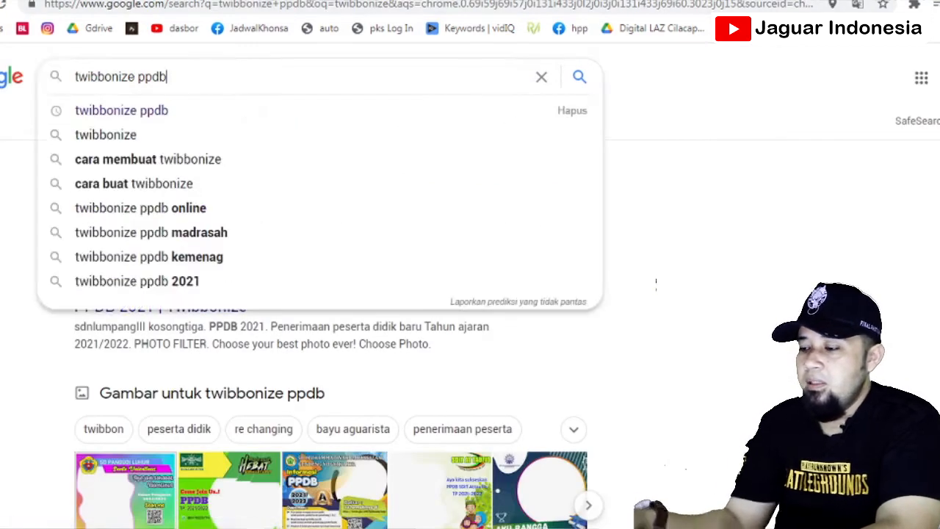
key("BackSpace")
key("BackSpace")
key("BackSpace")
key("BackSpace")
key("Return")
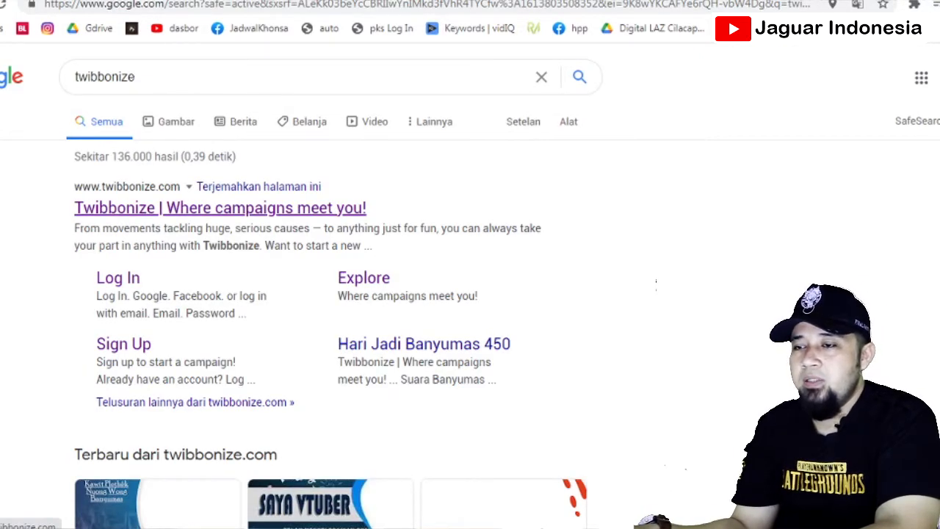
left_click(220, 208)
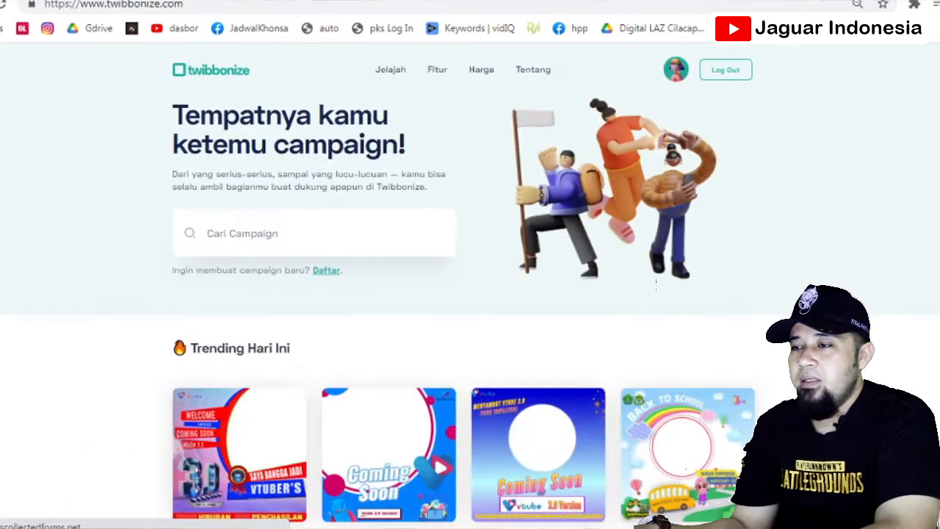
Step: Look through the Twibbonize home page, from the trending campaigns to the campaign creation section, partner logos and footer
scroll(656, 285, "down", 5)
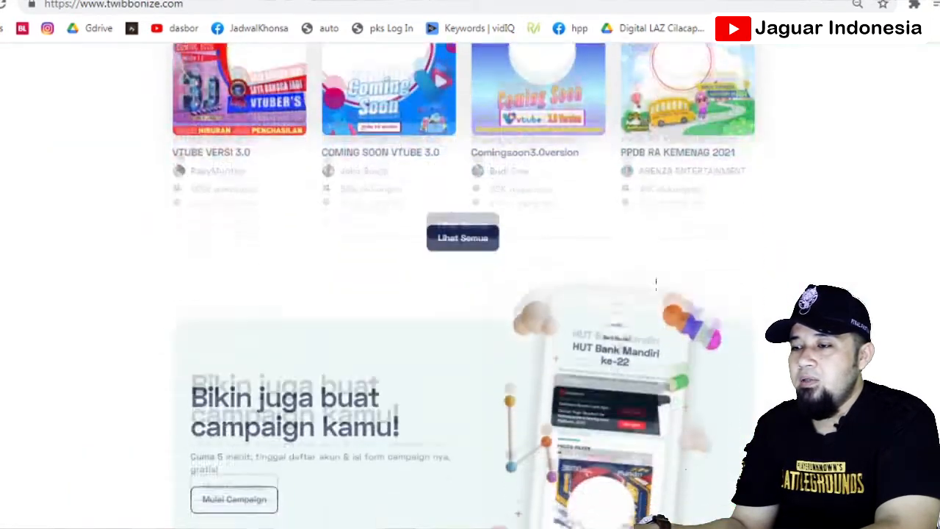
scroll(655, 285, "down", 5)
scroll(656, 283, "up", 1)
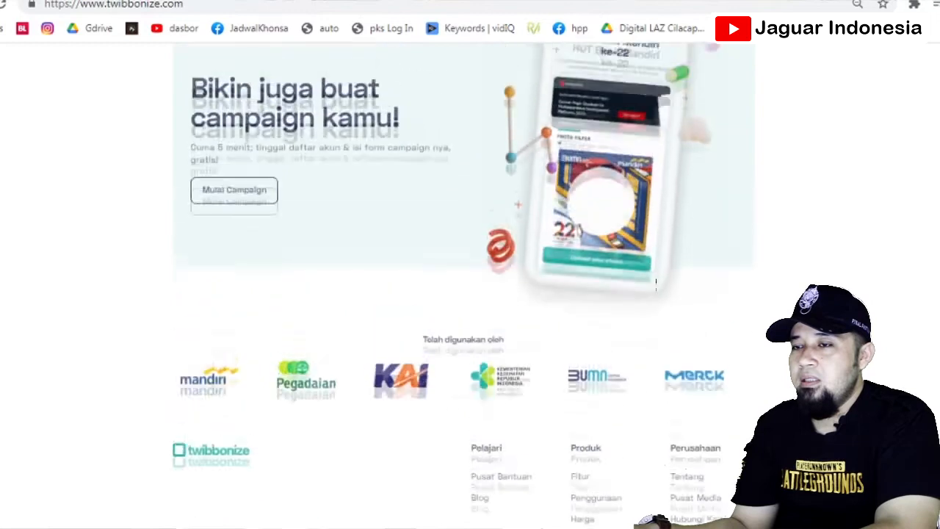
scroll(656, 285, "up", 2)
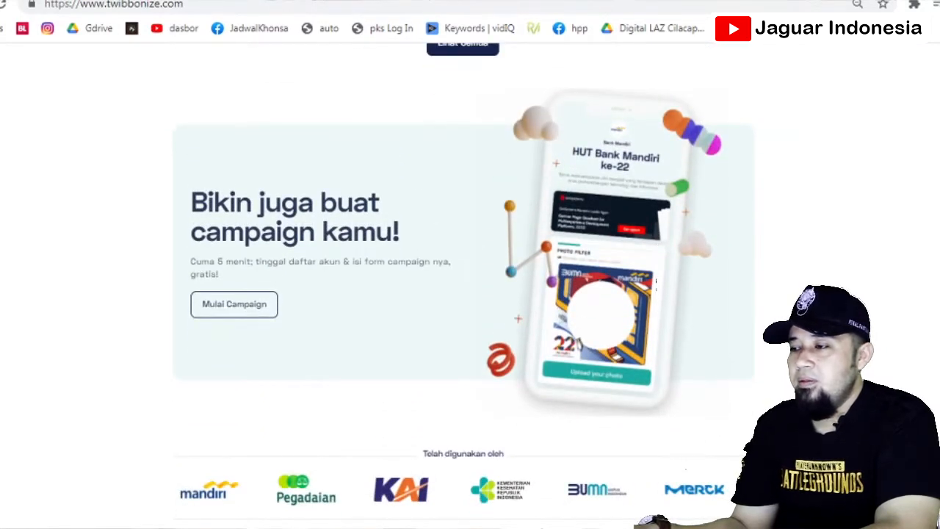
scroll(655, 283, "down", 3)
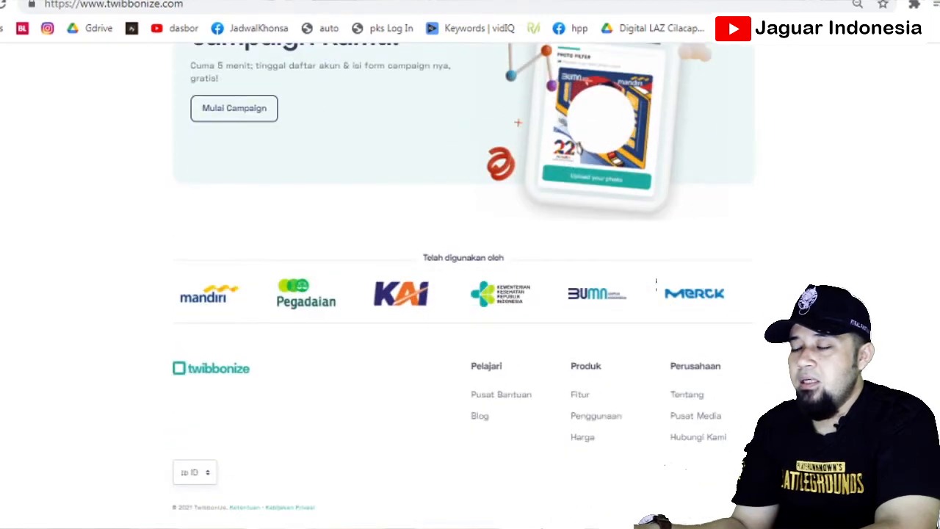
scroll(655, 283, "up", 9)
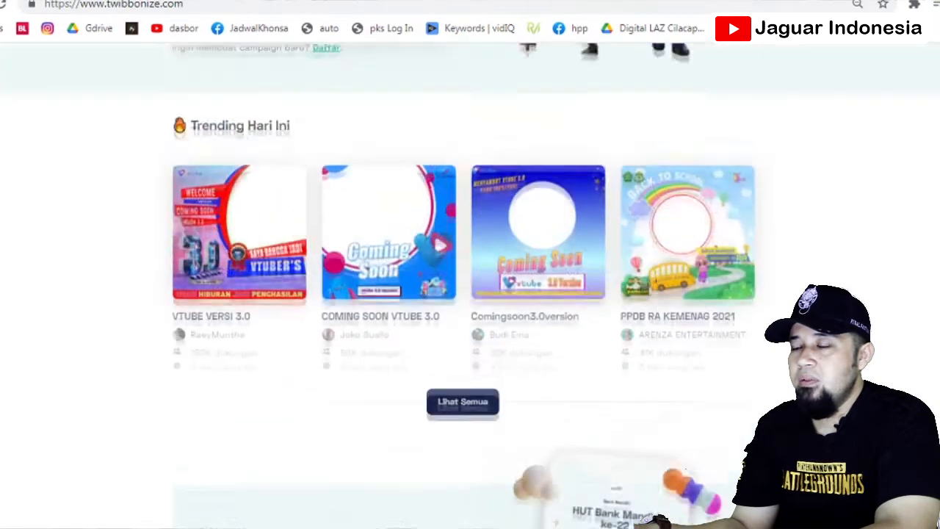
scroll(655, 283, "up", 3)
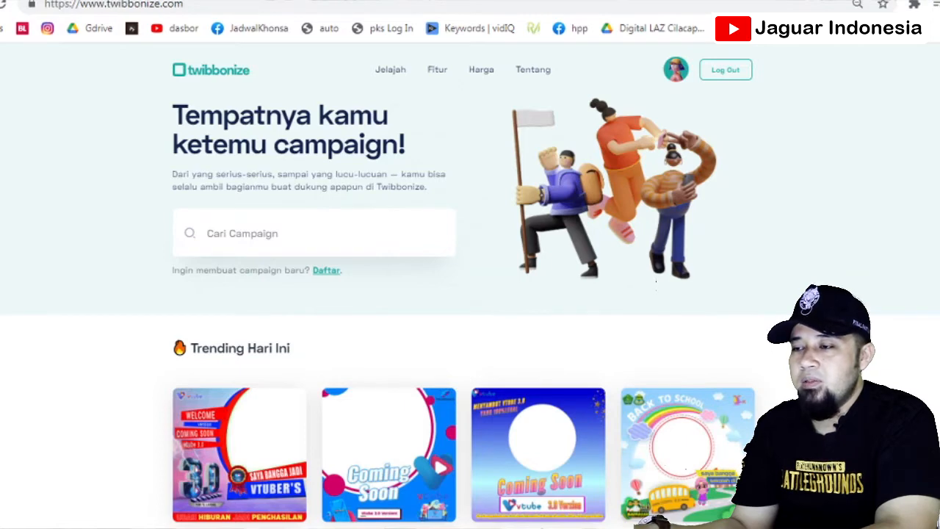
scroll(656, 283, "down", 4)
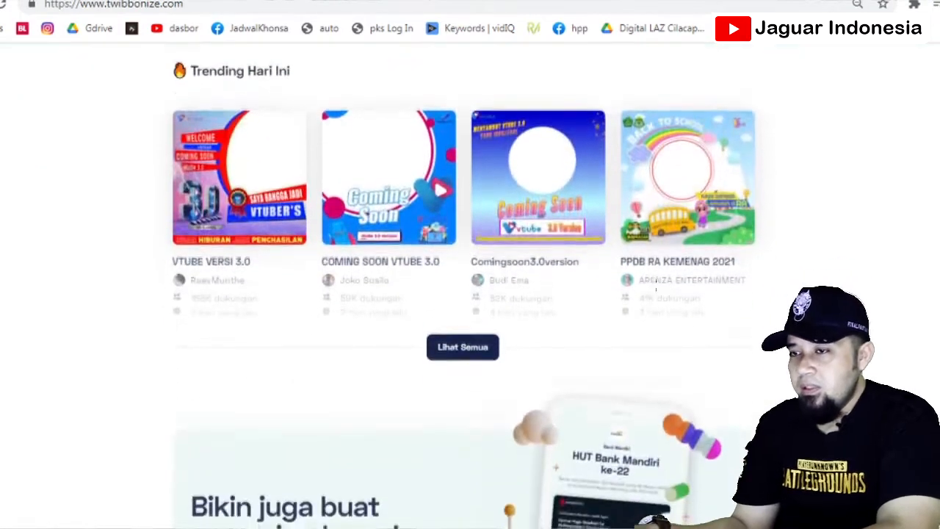
scroll(655, 287, "down", 5)
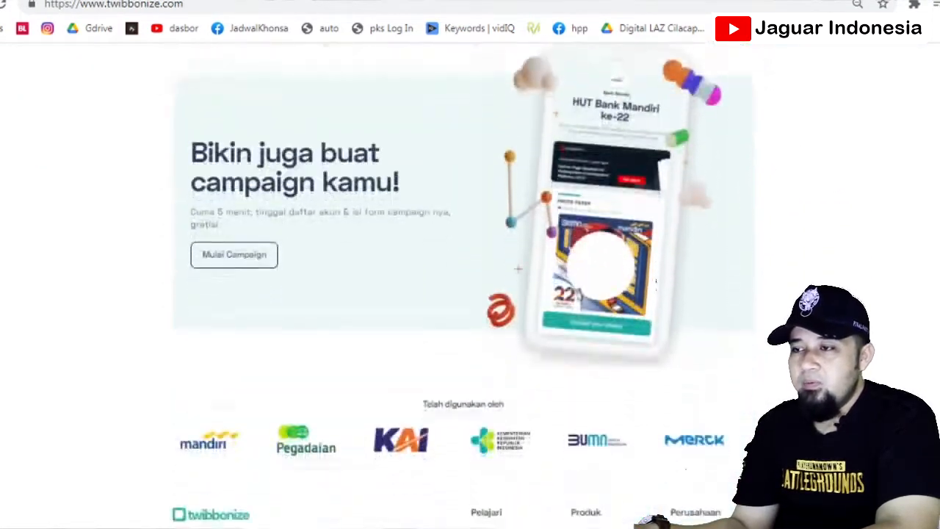
scroll(656, 285, "down", 2)
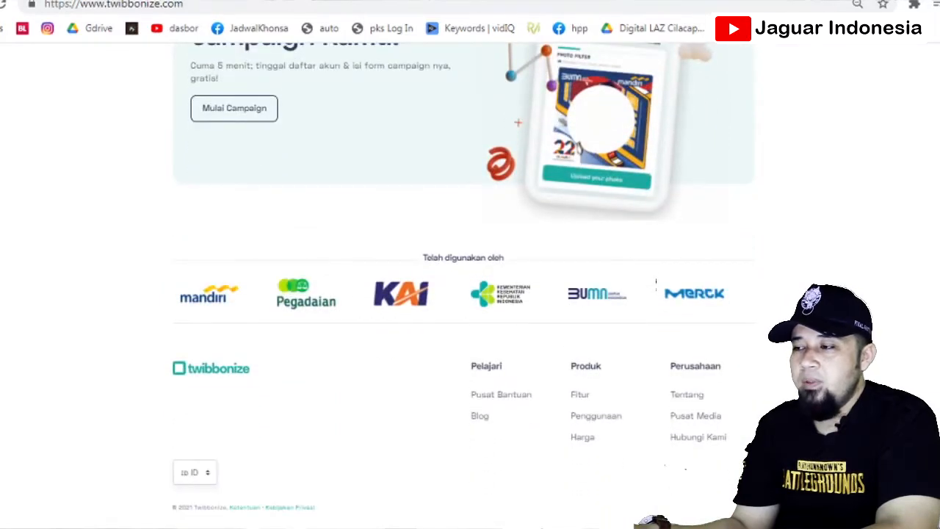
scroll(656, 285, "up", 11)
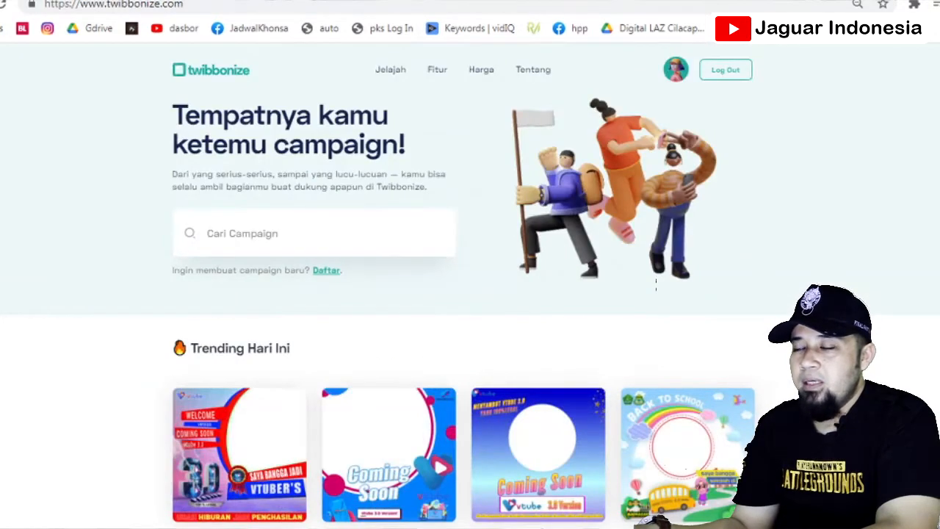
Step: Read the company and team information on the Tentang page and view the campaign listing on the Jelajah page
left_click(532, 69)
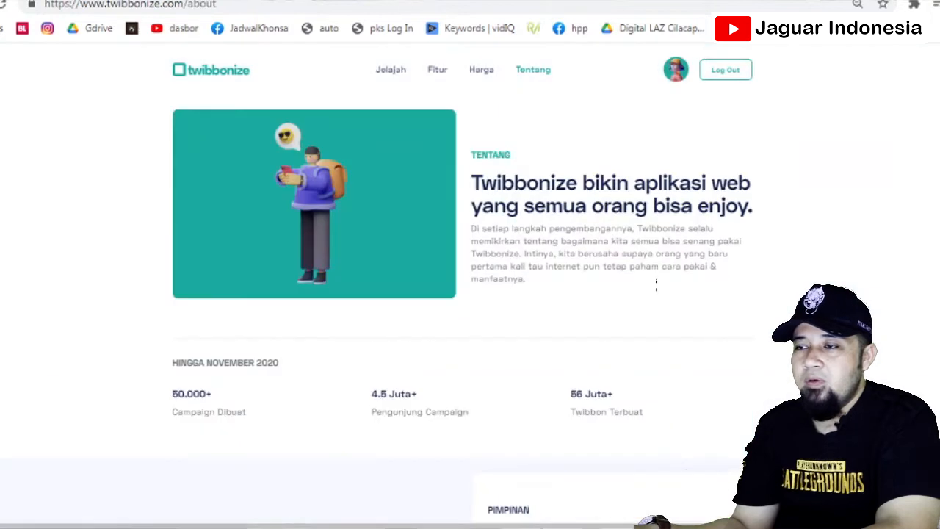
scroll(655, 285, "down", 5)
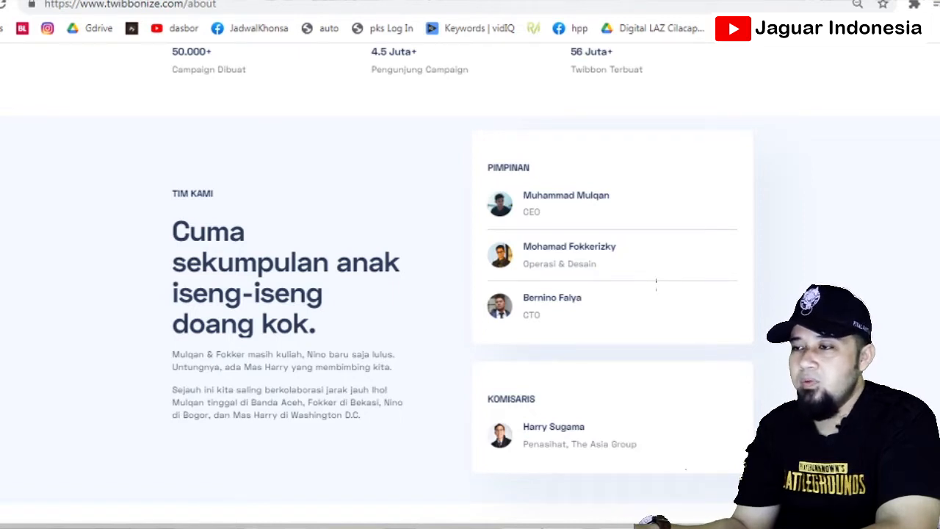
scroll(656, 285, "down", 1)
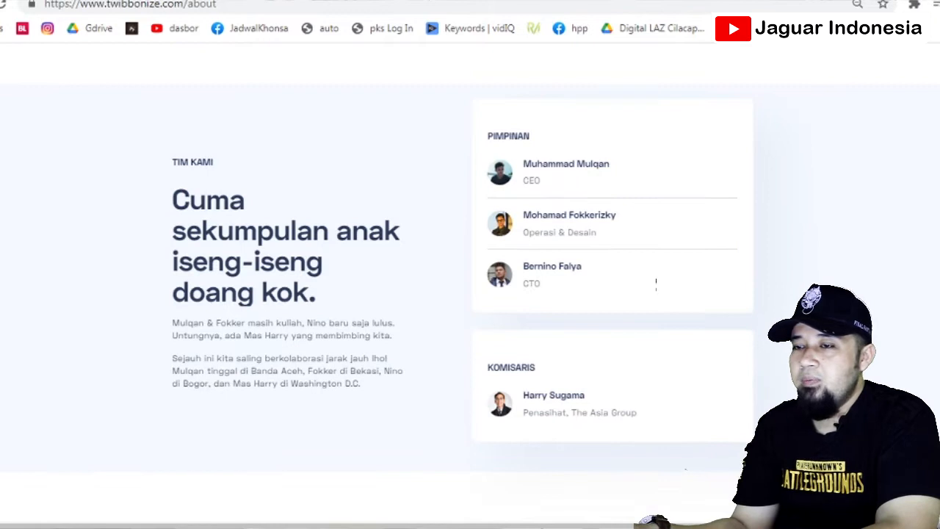
scroll(656, 285, "down", 1)
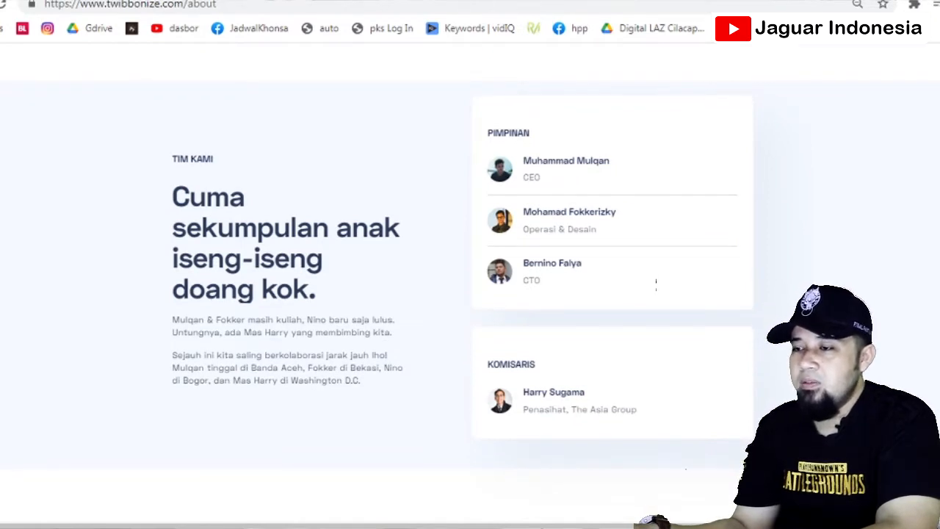
scroll(656, 285, "down", 1)
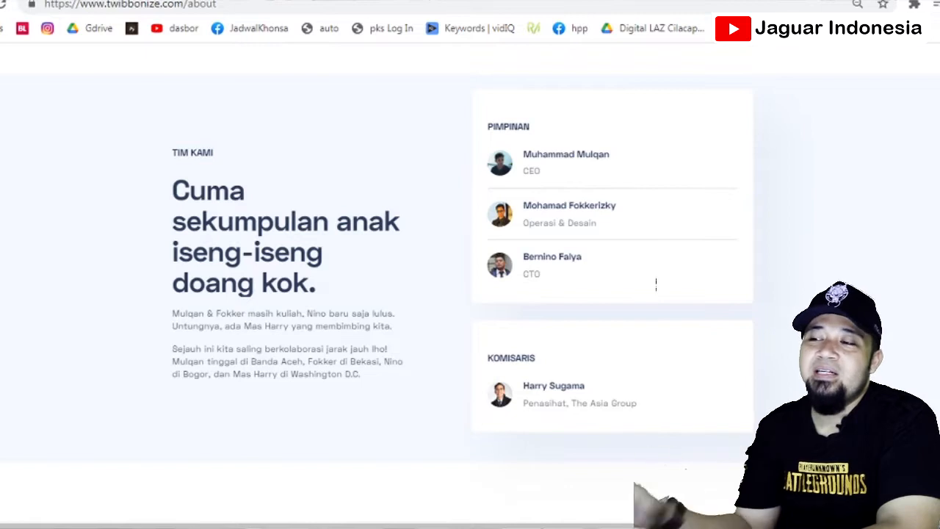
scroll(656, 285, "up", 5)
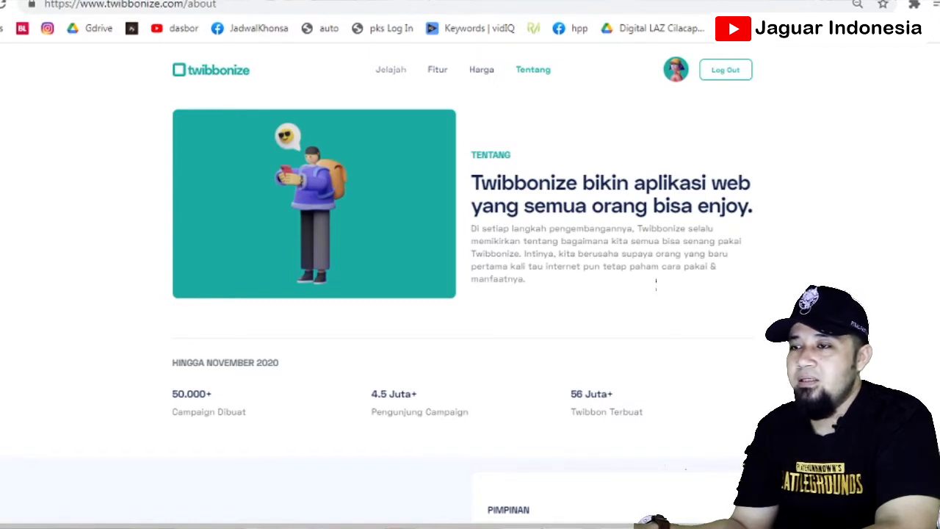
left_click(390, 69)
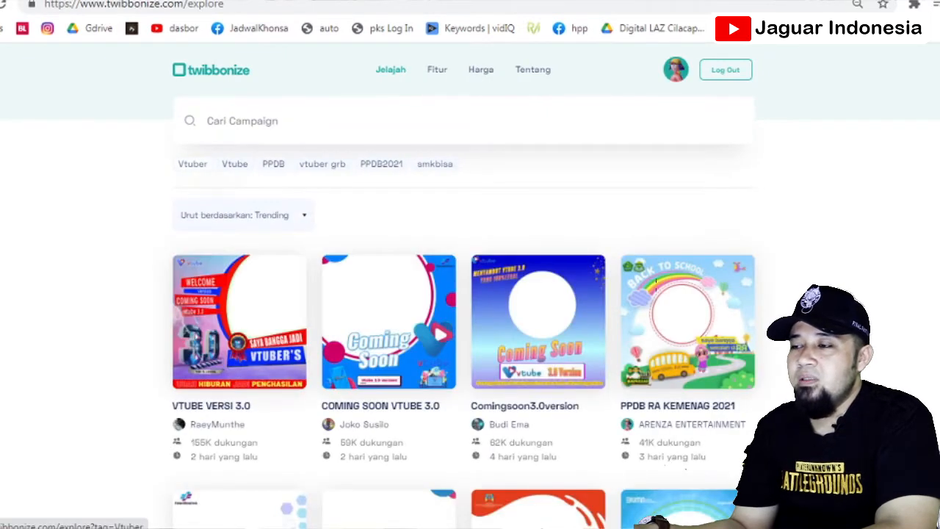
Step: Log out of the Twibbonize account and sign back in with Google
left_click(726, 69)
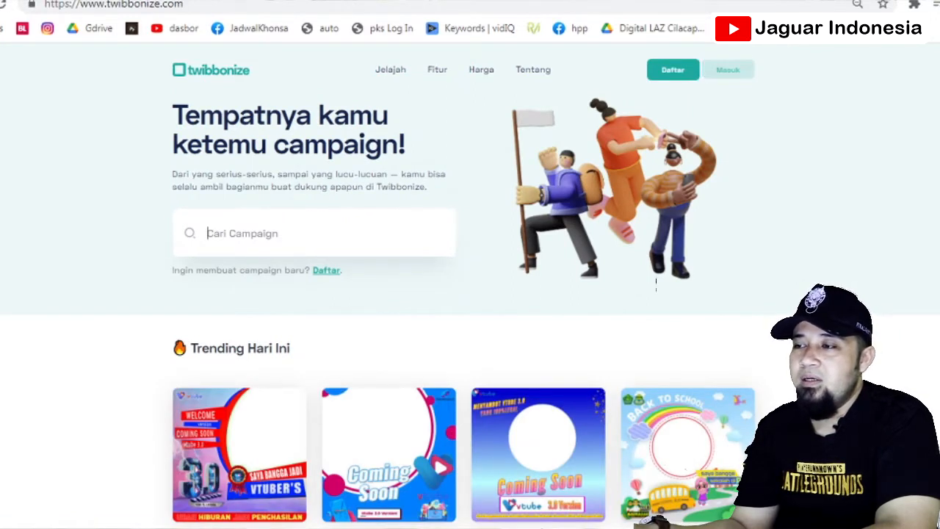
left_click(728, 69)
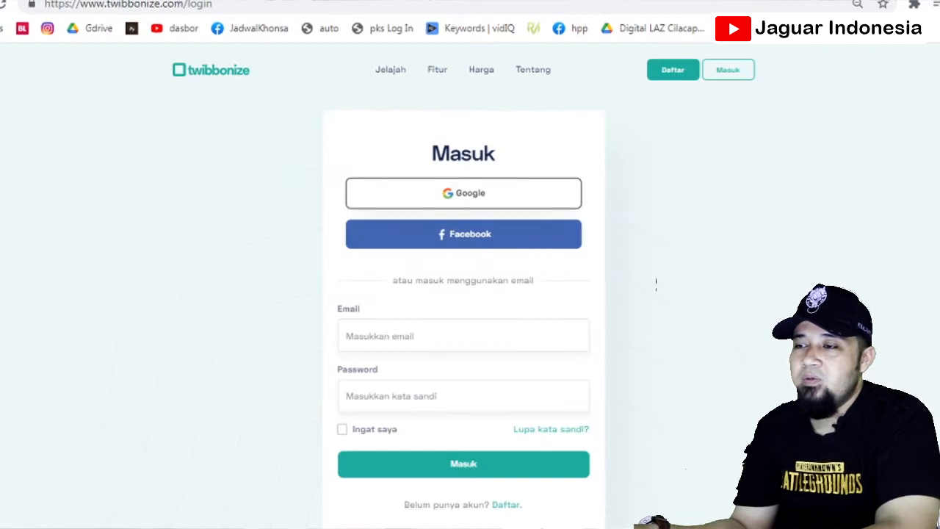
left_click(463, 193)
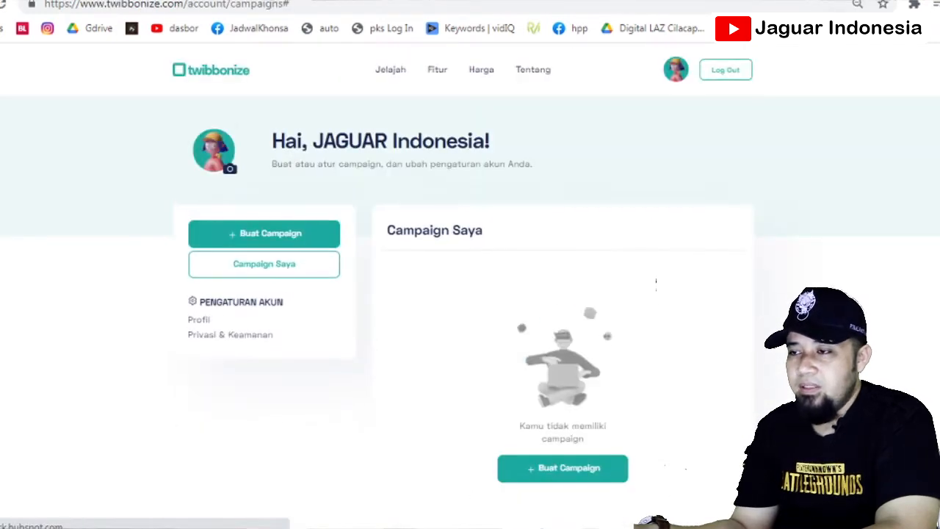
Step: Open the form for creating a new campaign and review its link, title, description, tag, frame upload and caption fields
scroll(470, 287, "down", 1)
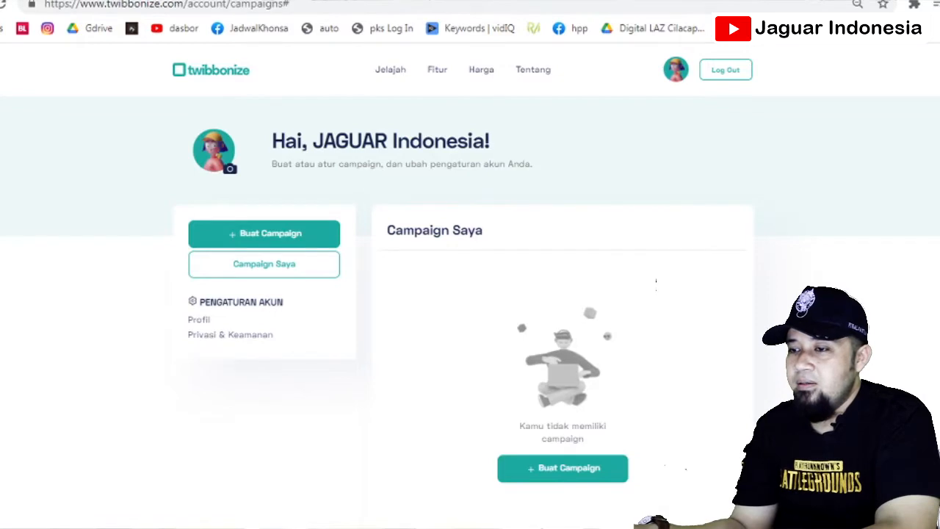
scroll(656, 283, "down", 2)
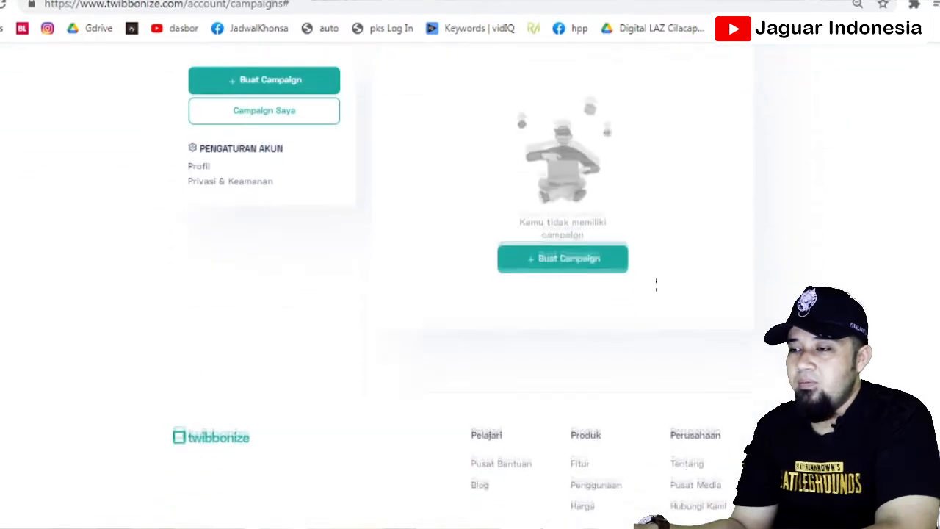
scroll(655, 283, "up", 1)
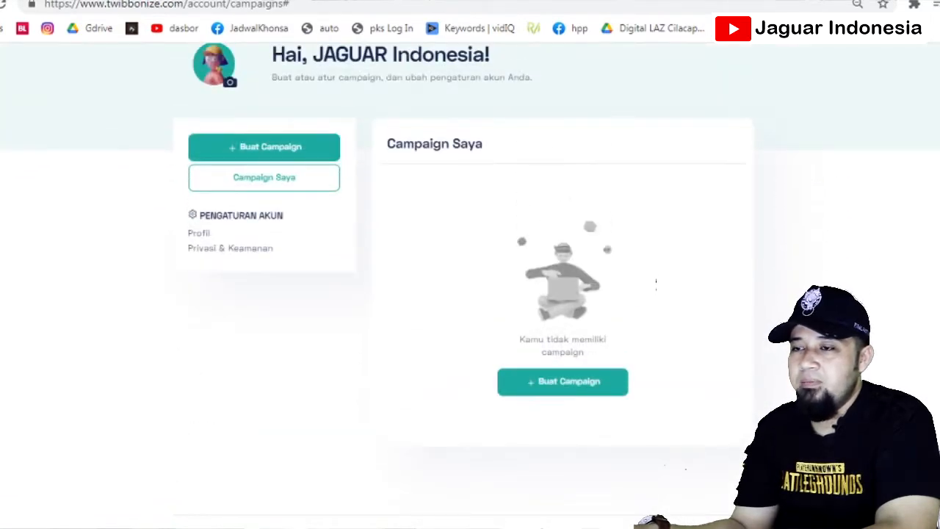
left_click(265, 148)
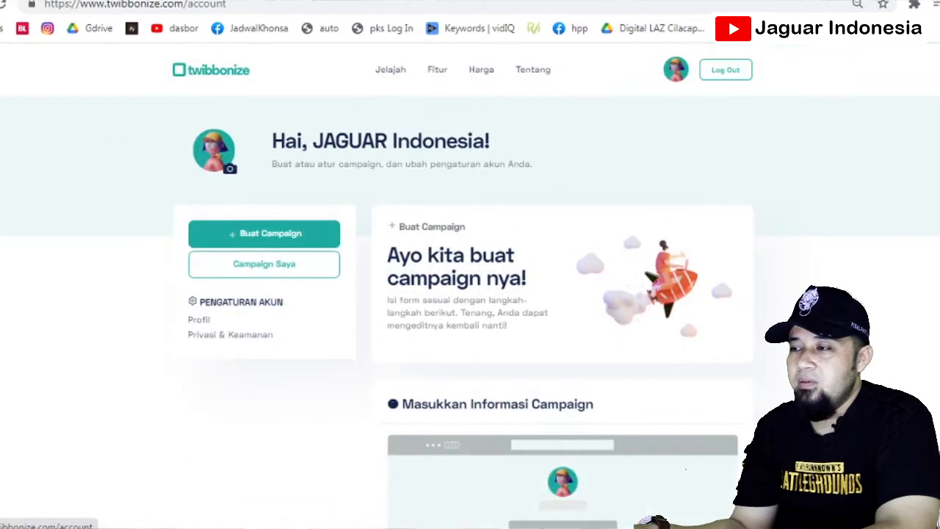
scroll(656, 283, "down", 8)
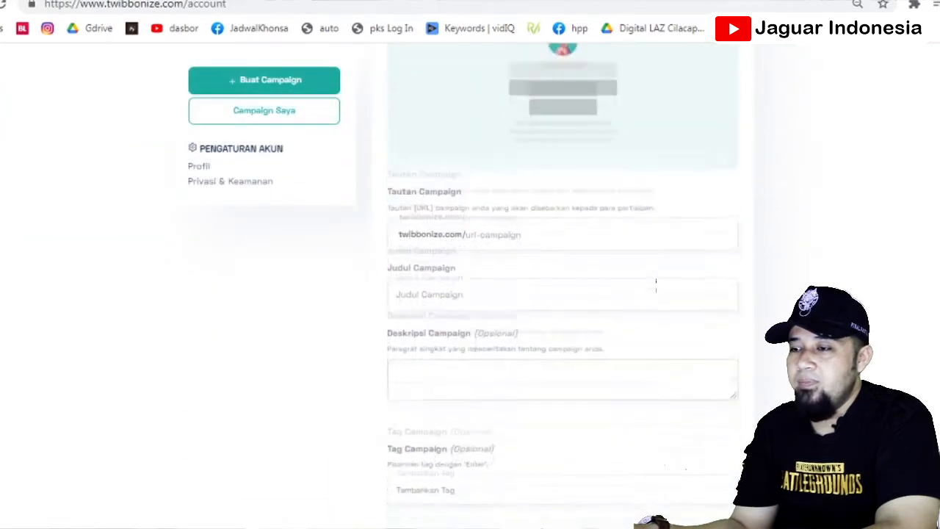
scroll(656, 283, "down", 8)
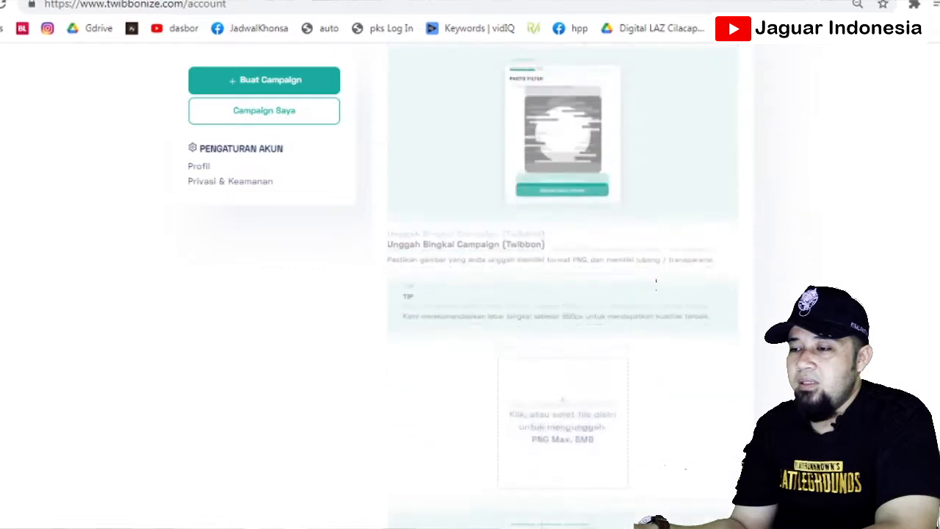
scroll(656, 283, "down", 1)
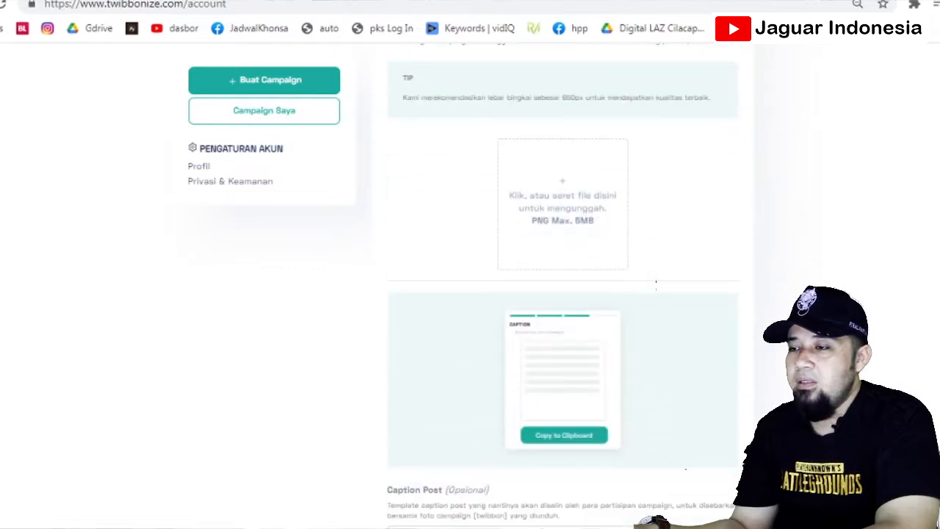
scroll(656, 283, "down", 3)
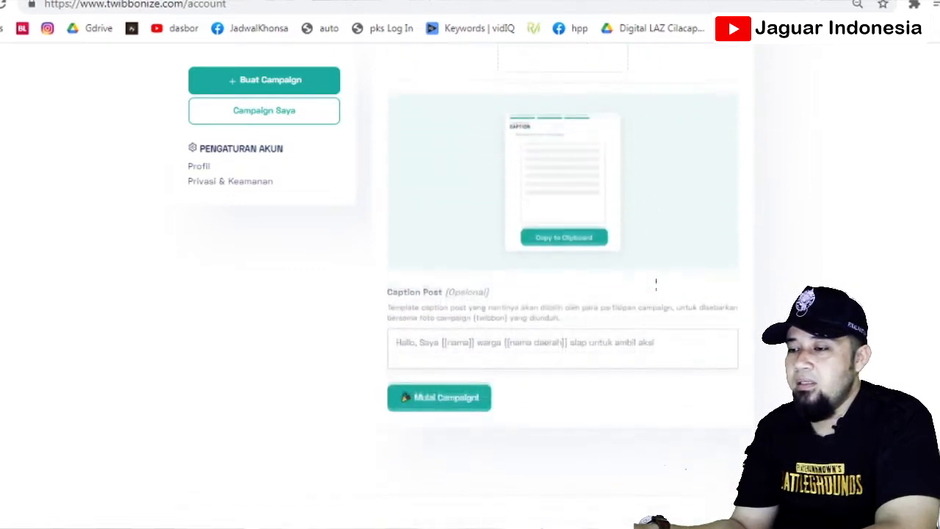
scroll(655, 283, "up", 4)
scroll(655, 282, "up", 1)
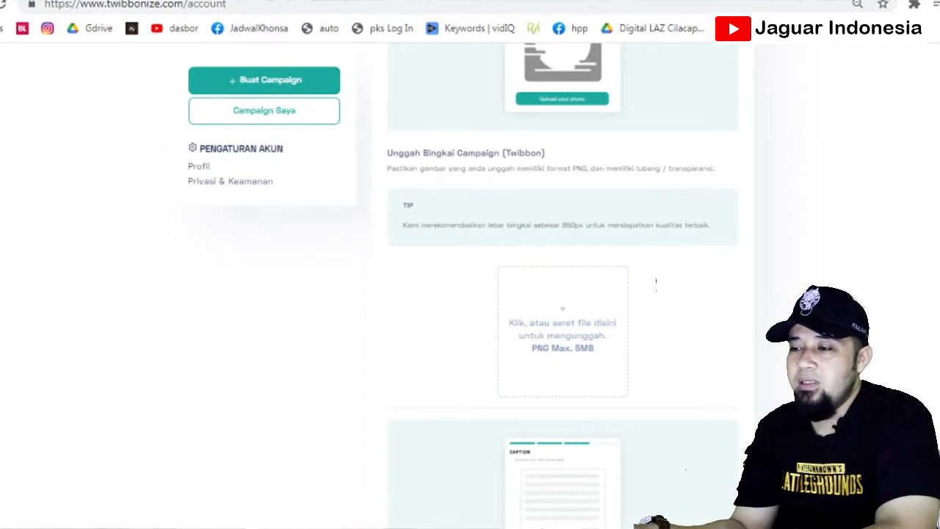
Step: Review the frame upload requirements and the optional post caption field in the new campaign form
scroll(656, 284, "down", 4)
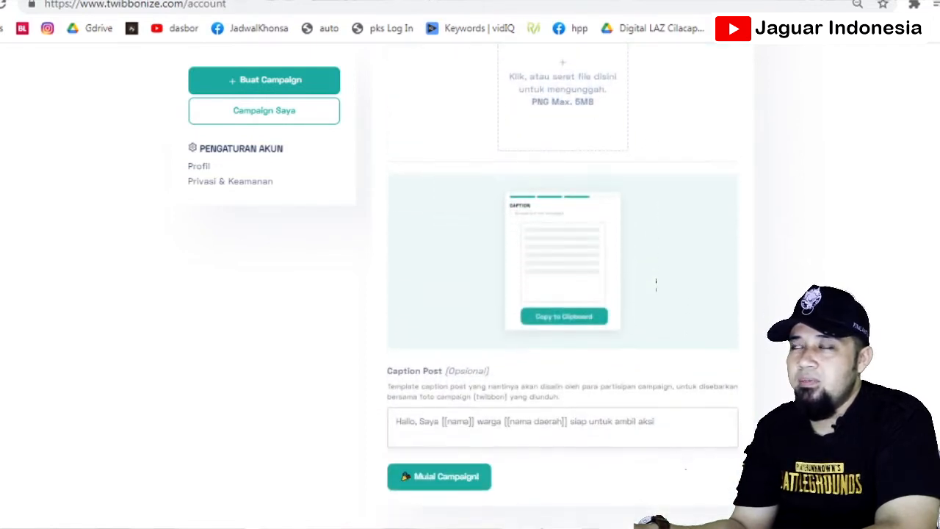
scroll(656, 285, "down", 1)
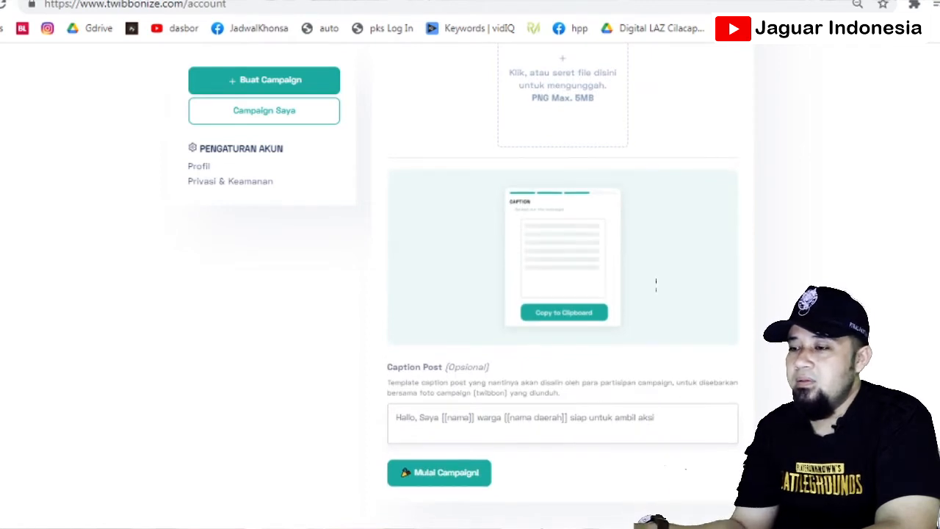
scroll(656, 285, "up", 4)
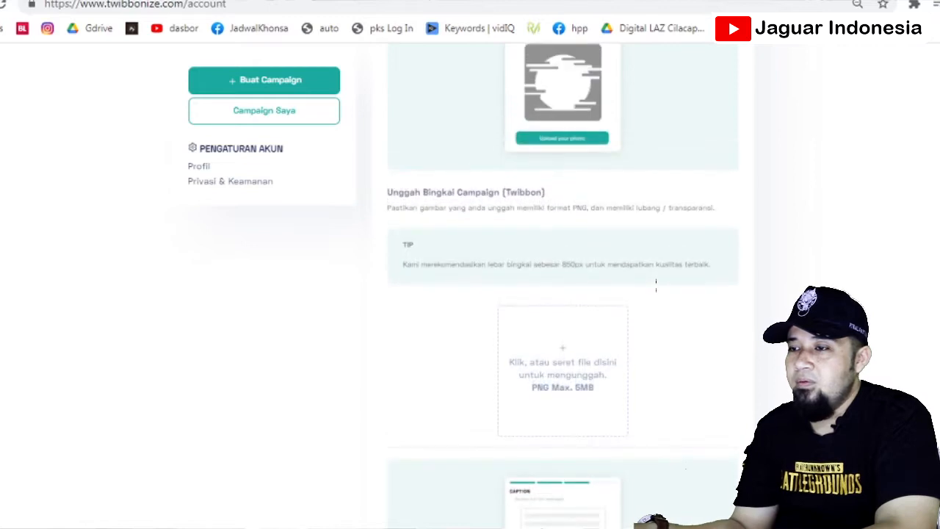
scroll(655, 283, "up", 1)
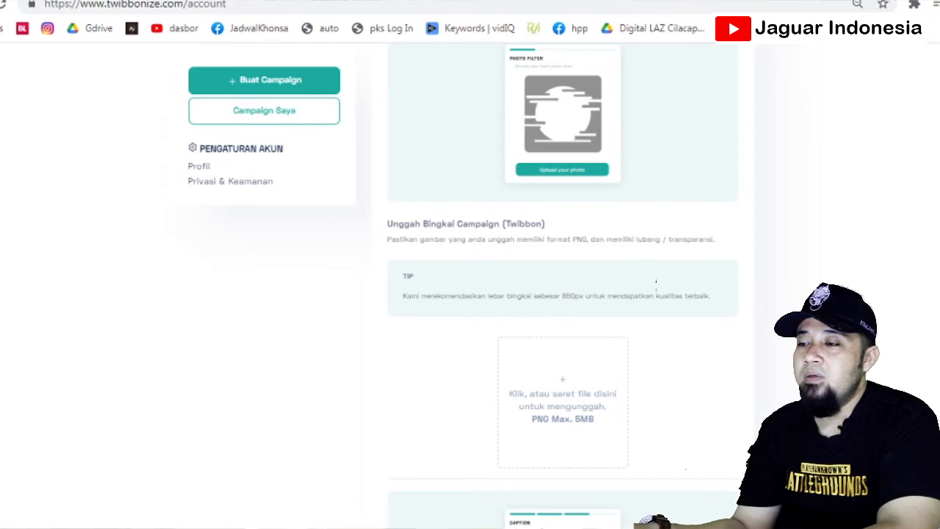
scroll(656, 283, "up", 2)
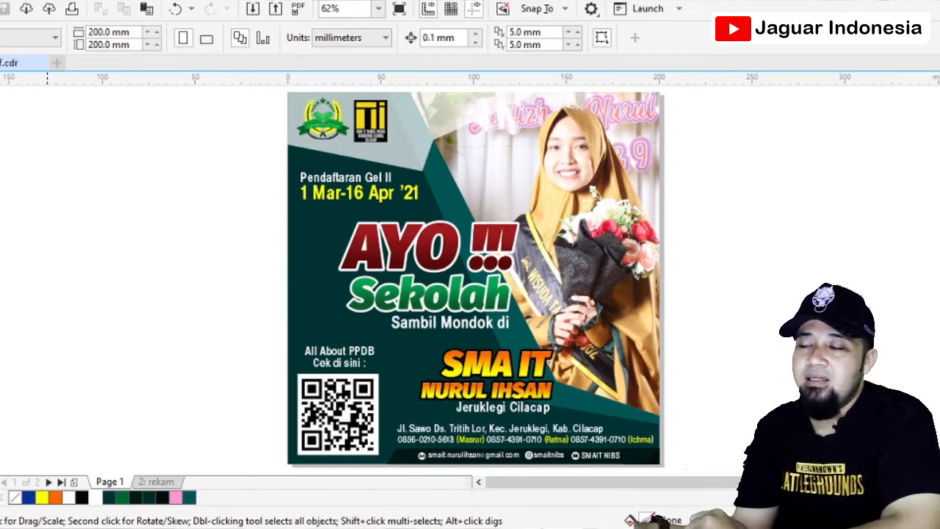
Step: Switch to the materi twibbon notes in Notepad and maximize their window
mouse_move(606, 522)
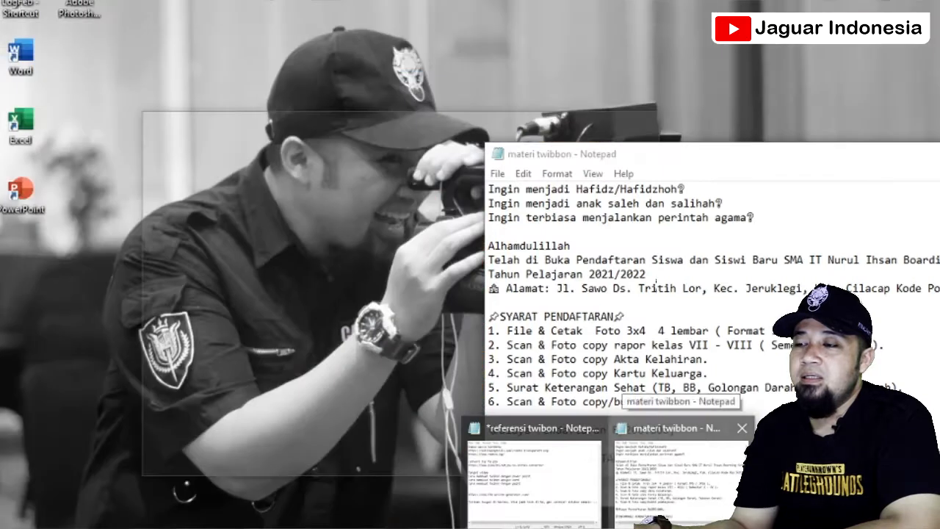
left_click(681, 477)
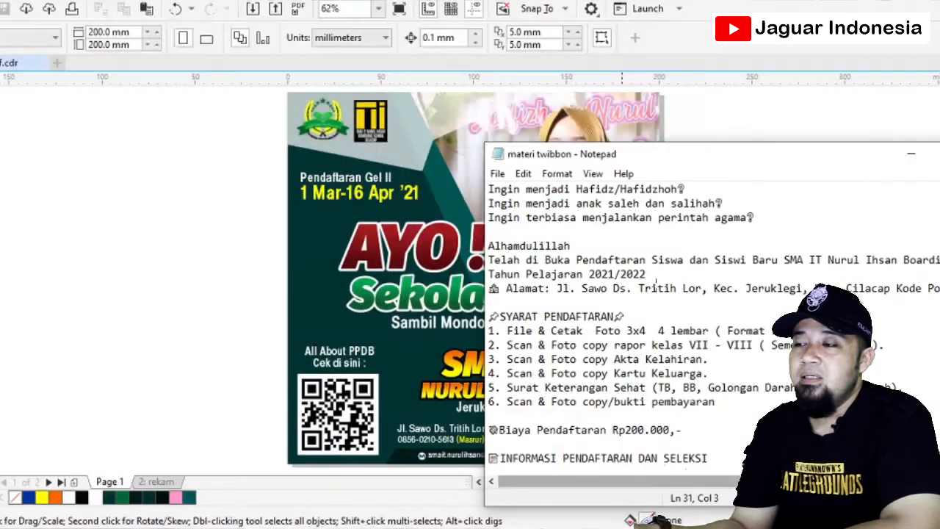
left_click(939, 154)
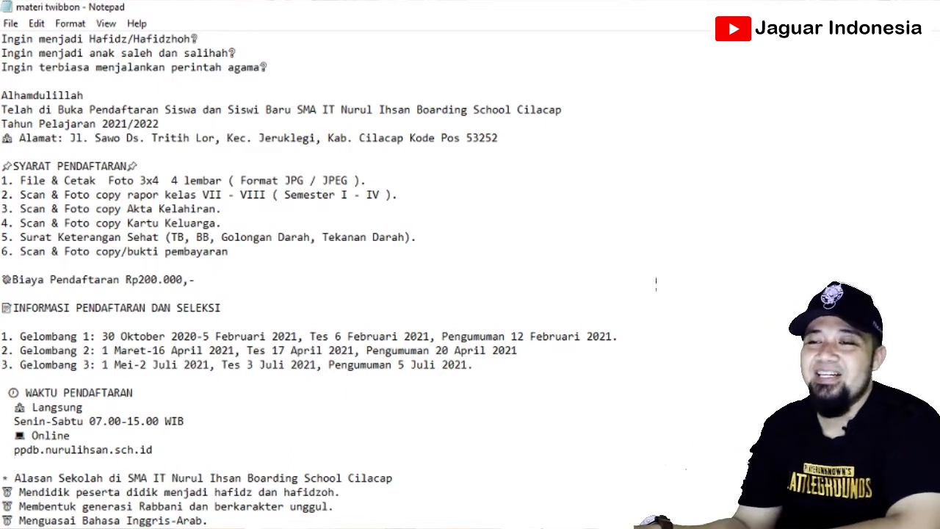
Step: Read the notes from the opening questions through the address and registration requirements to the contact details
left_click_drag(1, 38, 330, 109)
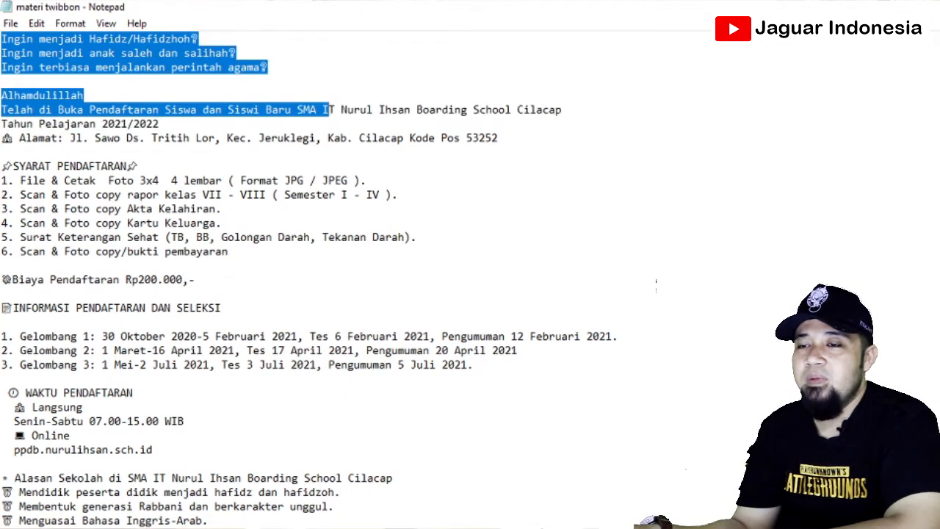
left_click(66, 138)
left_click_drag(66, 138, 397, 138)
left_click(108, 180)
left_click_drag(58, 166, 109, 208)
scroll(130, 251, "down", 1)
left_click(107, 236)
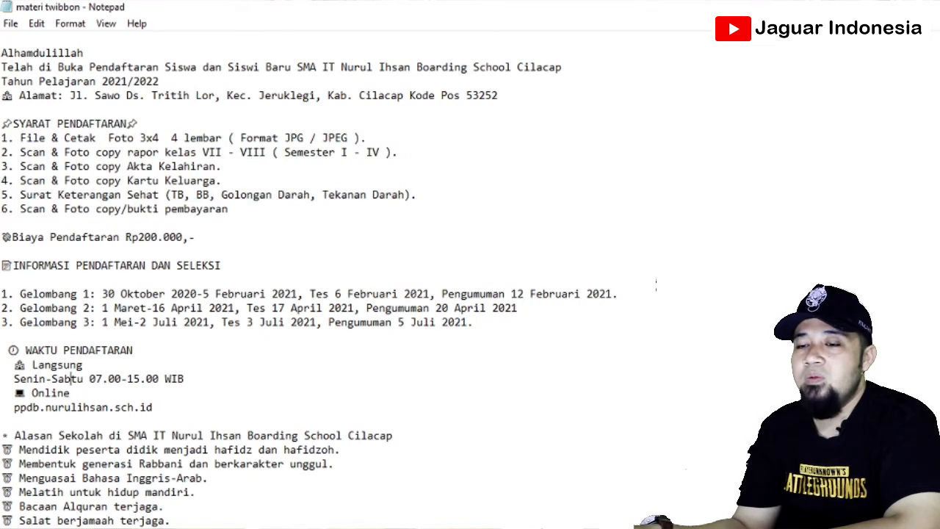
scroll(656, 285, "down", 4)
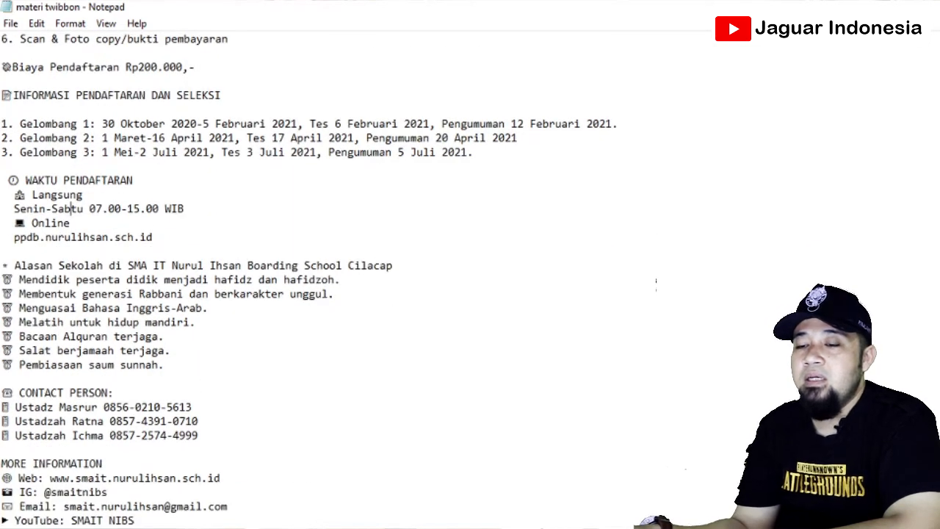
Step: Highlight the notes' text from the lower sections back up to the first line
key("shift+Up")
key("shift+Up")
key("shift+Up")
key("shift+Up")
key("shift+Up")
key("shift+Up")
key("shift+Up")
key("shift+Up")
key("shift+Up")
key("shift+Up")
key("shift+Up")
key("shift+Up")
key("shift+Up")
key("shift+Up")
key("shift+Up")
key("shift+Up")
key("shift+Up")
key("shift+Up")
key("shift+Up")
key("shift+Up")
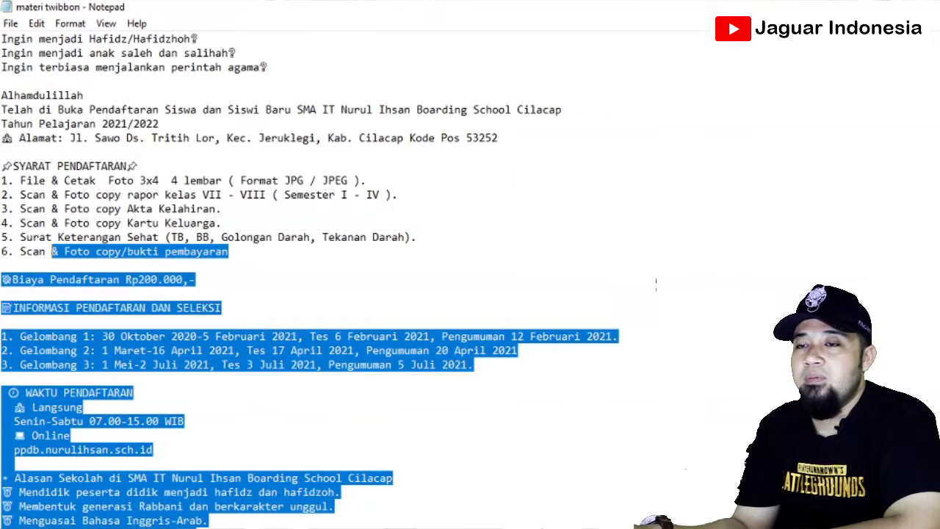
key("shift+Up")
key("shift+Up")
key("shift+Up")
key("shift+Up")
key("shift+Up")
key("shift+Up")
key("shift+Up")
key("shift+Up")
key("shift+Up")
key("shift+Up")
key("shift+Up")
key("shift+Up")
key("shift+Up")
key("shift+Up")
key("shift+Up")
key("shift+Left")
key("shift+Left")
key("shift+Left")
key("shift+Left")
key("shift+Left")
key("shift+Left")
key("shift+Left")
key("shift+Left")
key("shift+Left")
key("shift+Left")
key("shift+Left")
key("shift+Left")
key("shift+Left")
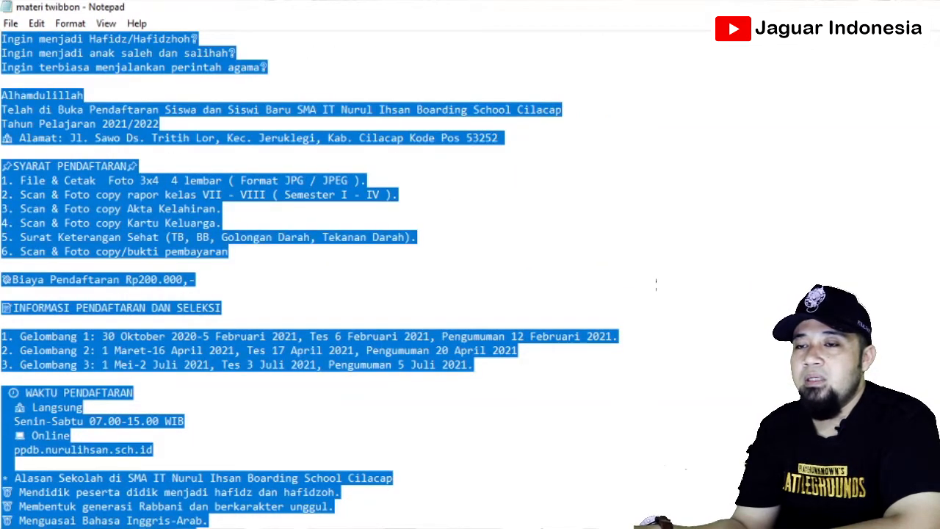
Step: Compare the three registration waves in the notes and highlight the complete Gelombang 2 entry
left_click(58, 181)
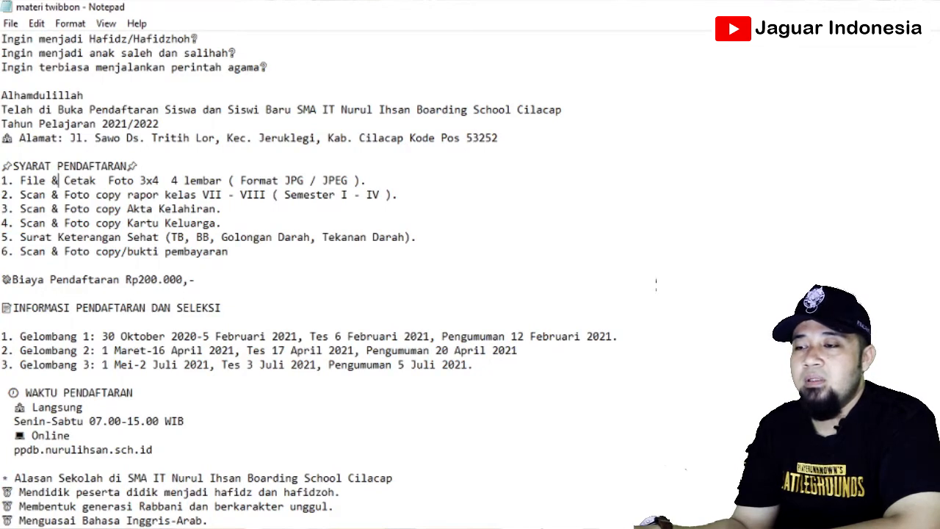
left_click(519, 350)
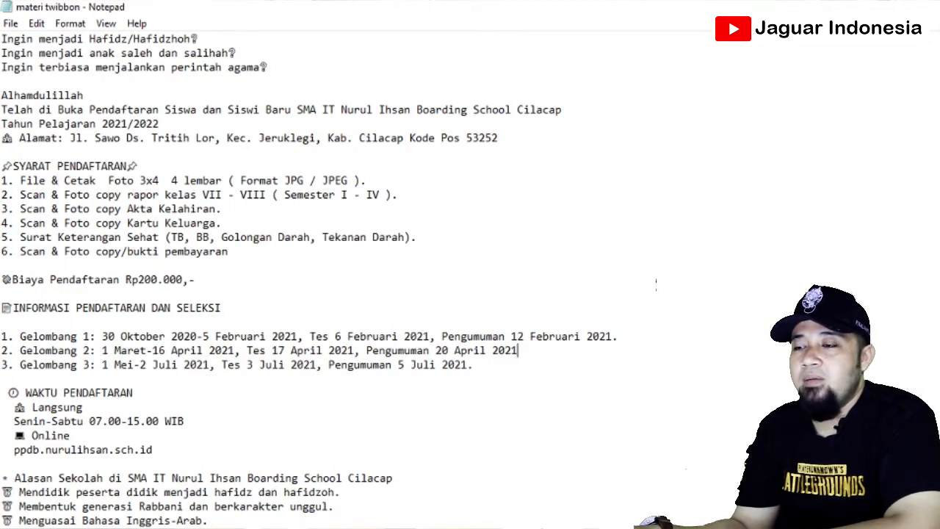
left_click(52, 337)
left_click(65, 365)
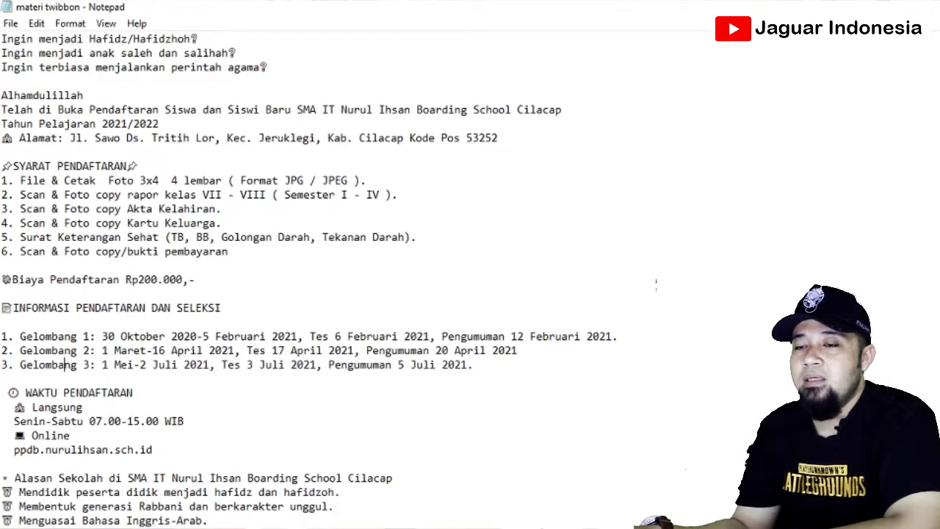
left_click(70, 351)
left_click(64, 336)
left_click(71, 350)
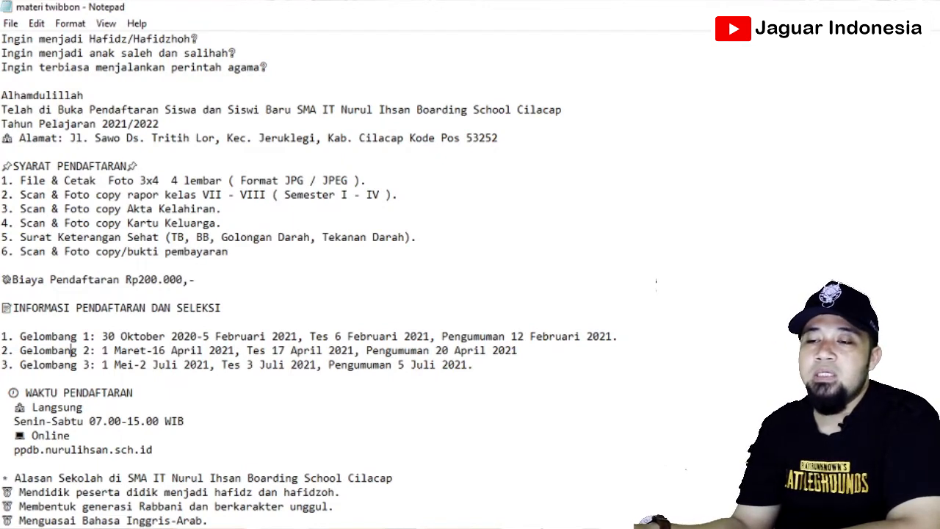
left_click_drag(20, 350, 517, 351)
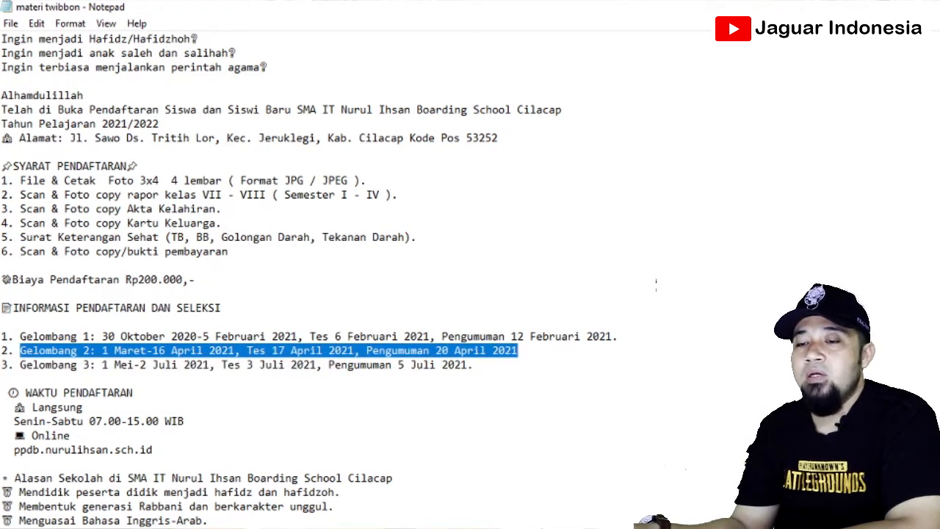
Step: Review the reasons for choosing the school, the registration times, the requirements and the opening questions in the notes
scroll(308, 294, "down", 3)
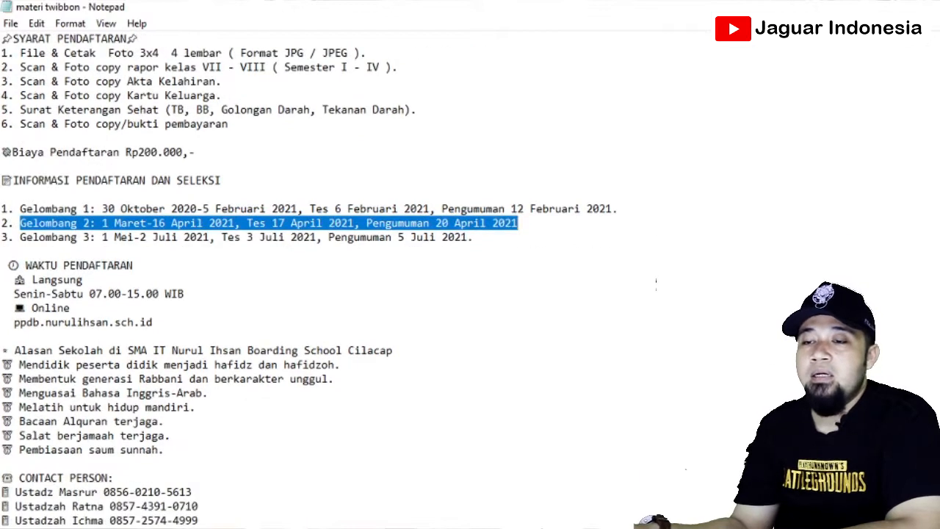
left_click_drag(97, 350, 126, 379)
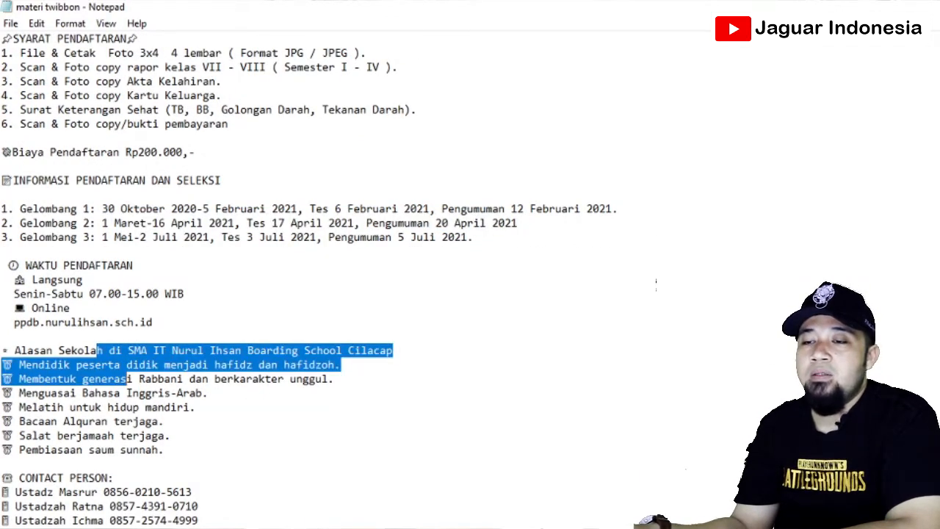
scroll(124, 374, "up", 1)
left_click_drag(75, 308, 71, 350)
scroll(74, 352, "up", 2)
left_click_drag(88, 137, 105, 180)
left_click_drag(115, 53, 268, 66)
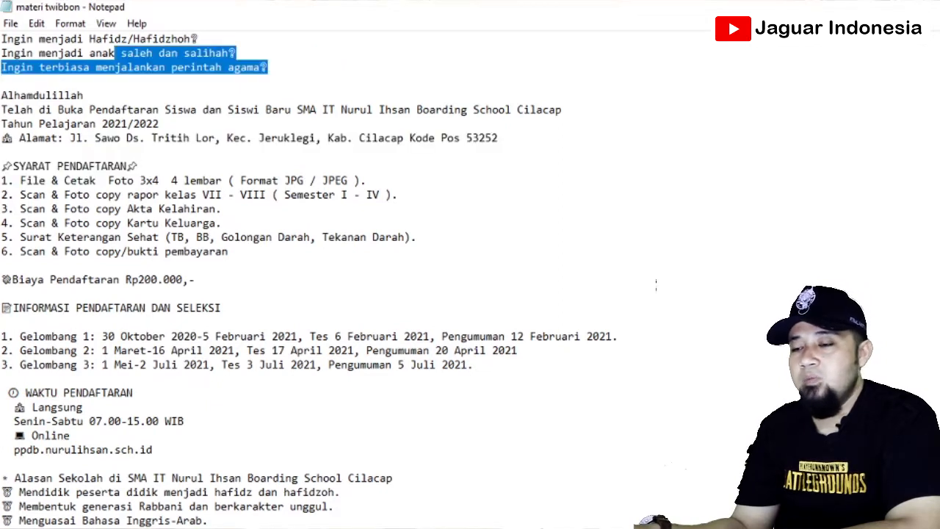
Step: Switch to the school poster in CorelDRAW and inspect its registration dates, headline, logos and QR code up close
key("alt+Tab")
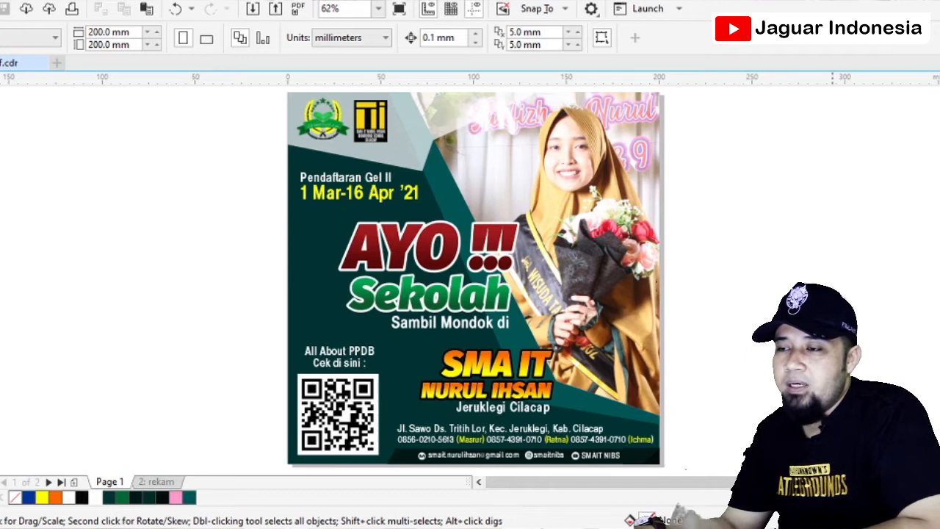
scroll(296, 241, "up", 4)
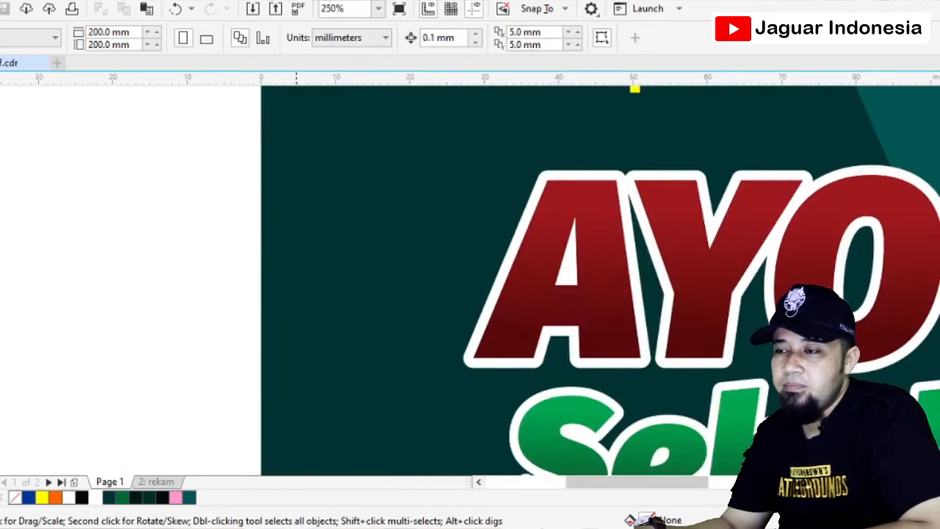
scroll(401, 248, "down", 2)
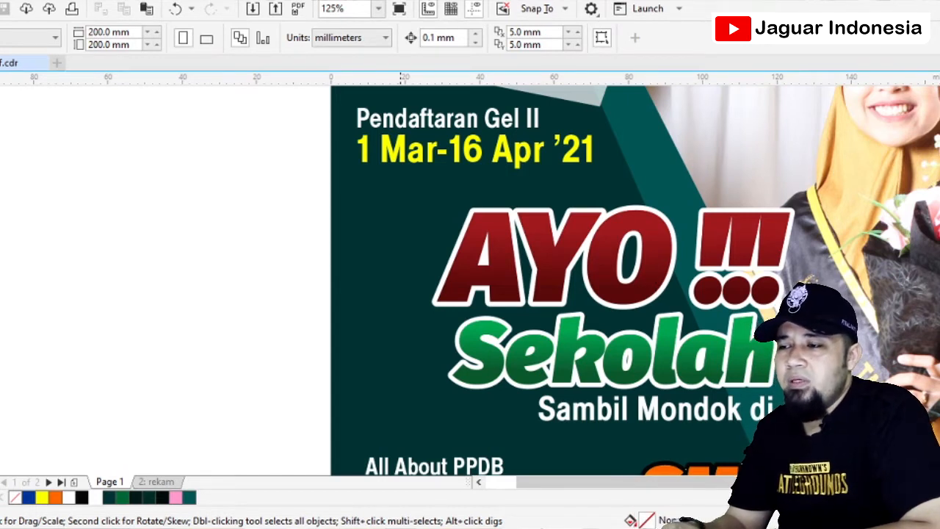
scroll(401, 246, "up", 2)
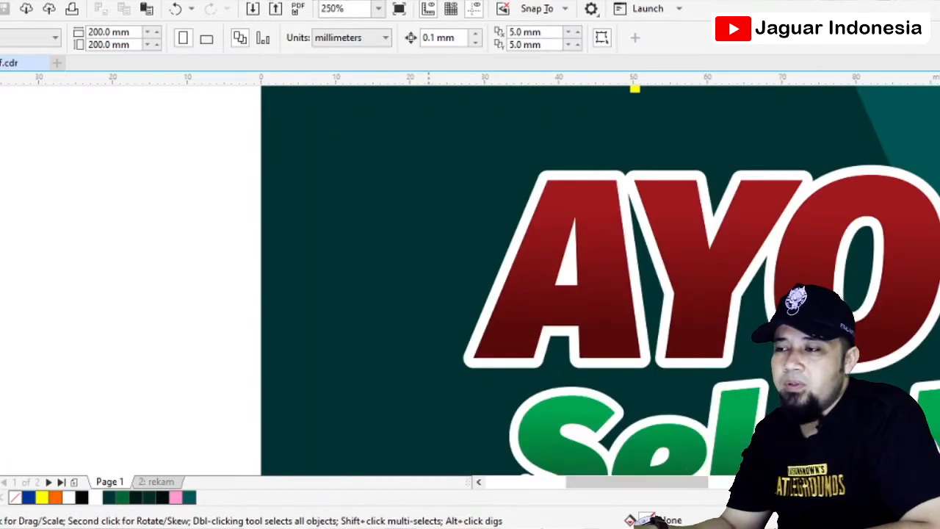
scroll(419, 250, "down", 2)
scroll(431, 223, "up", 2)
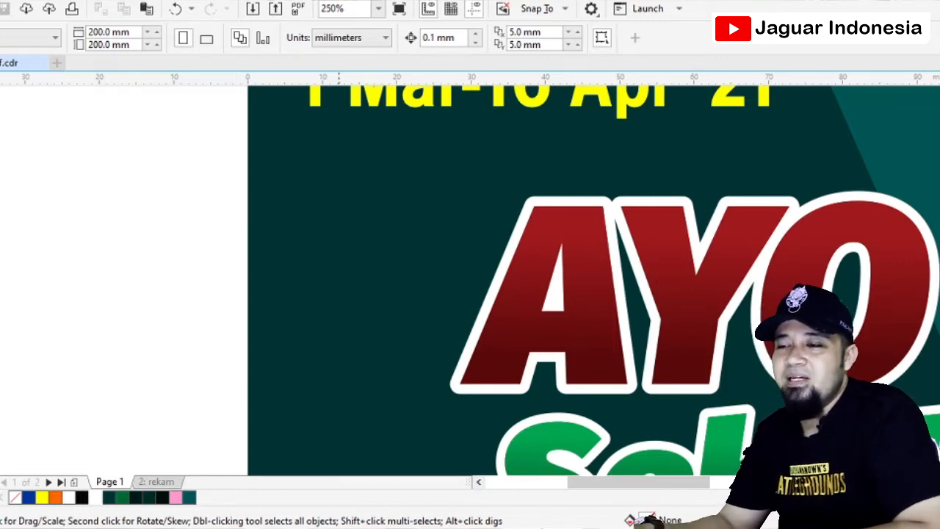
scroll(440, 184, "down", 2)
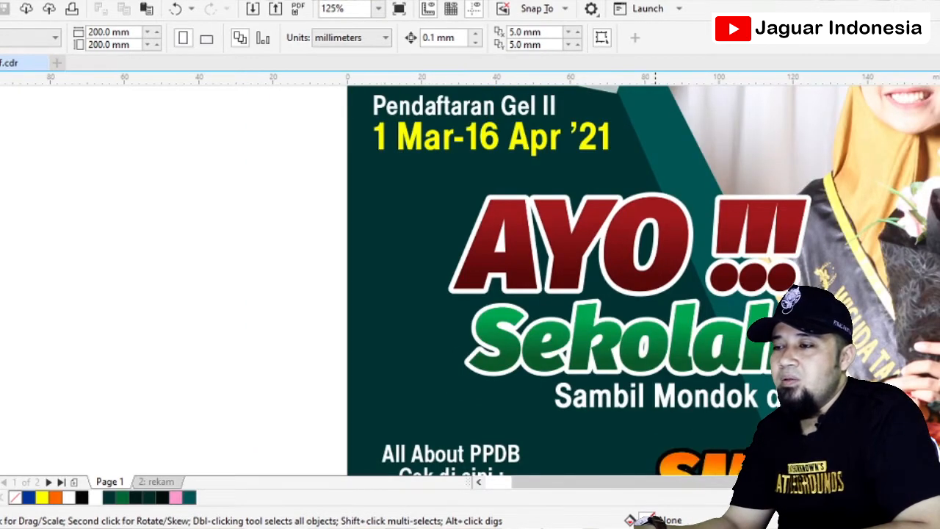
scroll(653, 132, "up", 2)
scroll(670, 133, "down", 2)
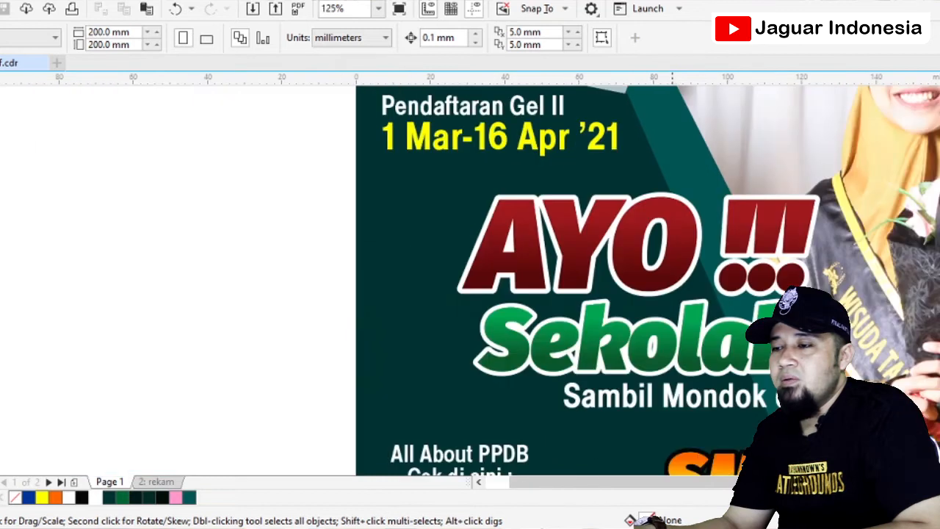
scroll(672, 132, "down", 2)
scroll(610, 132, "up", 2)
scroll(606, 132, "down", 2)
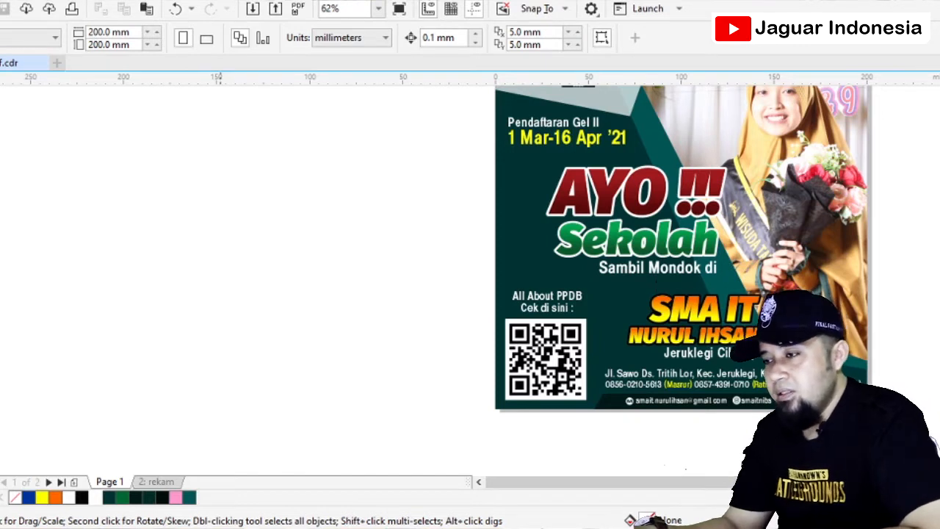
scroll(535, 250, "up", 2)
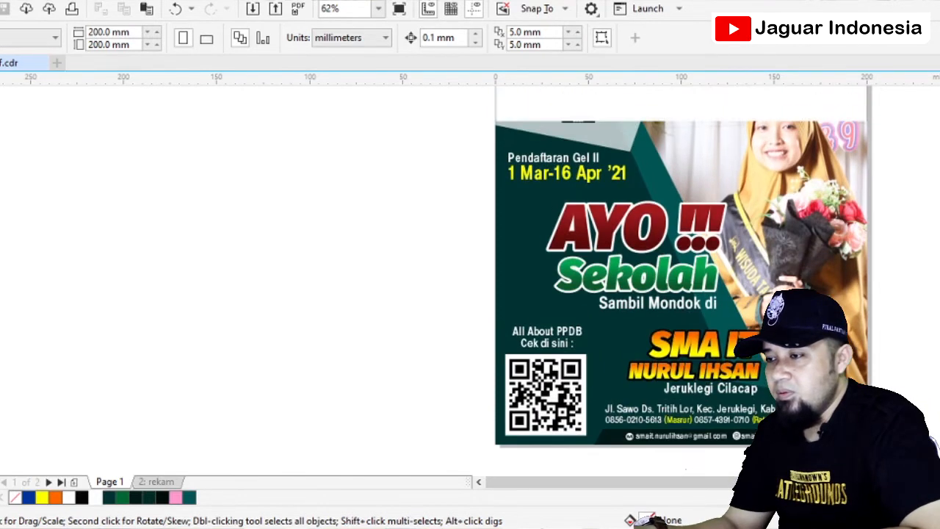
scroll(681, 271, "up", 1)
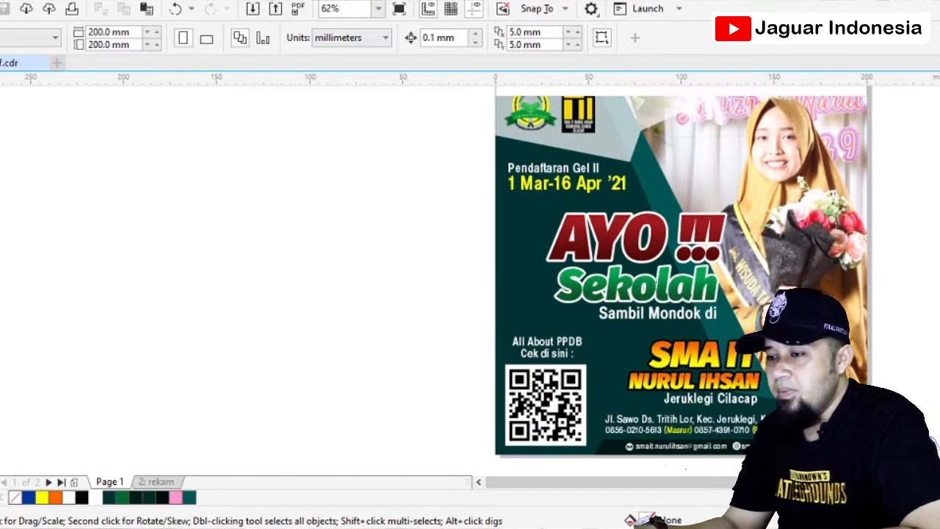
left_click(546, 353)
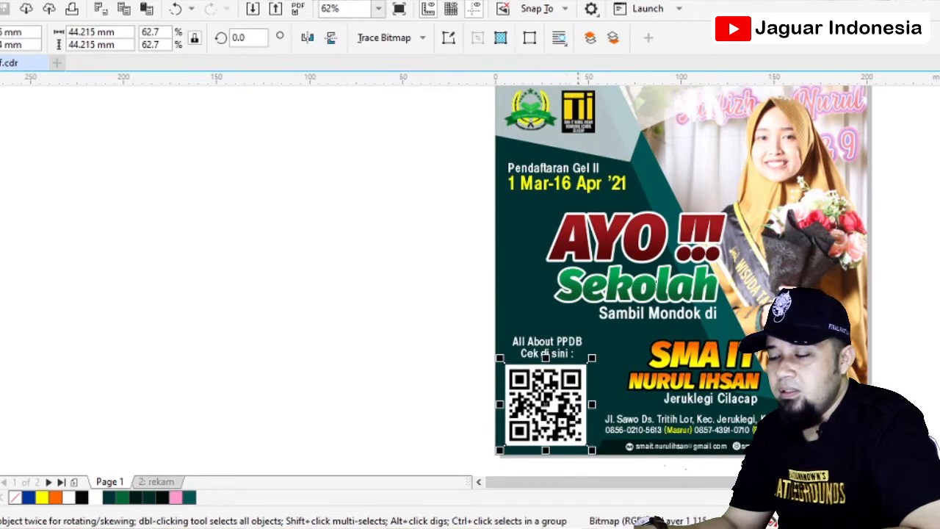
key("Escape")
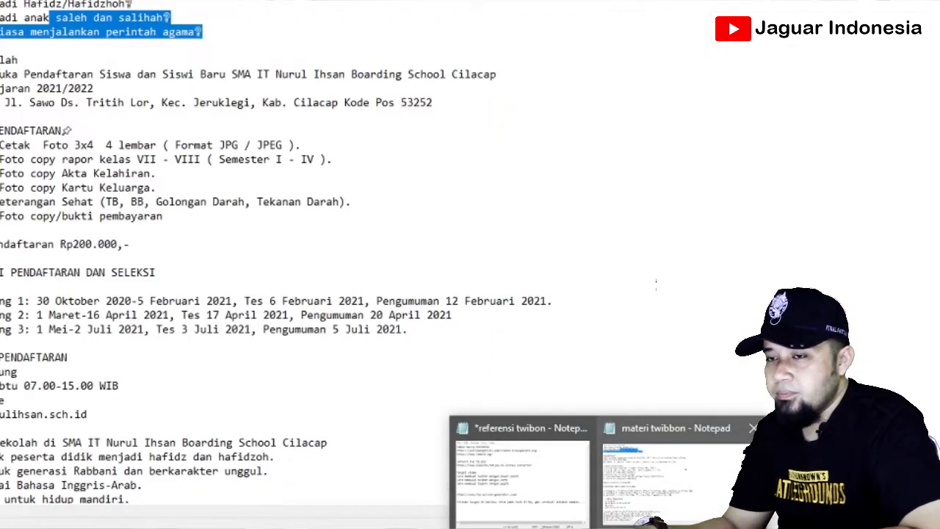
Step: Switch back to the materi twibbon notes in Notepad and highlight the online registration website address
left_click(664, 459)
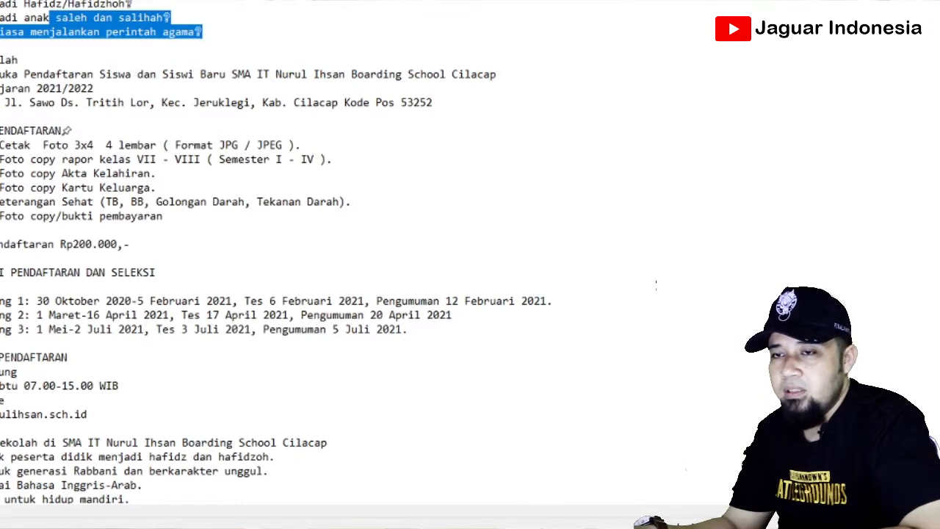
left_click_drag(1, 2, 149, 456)
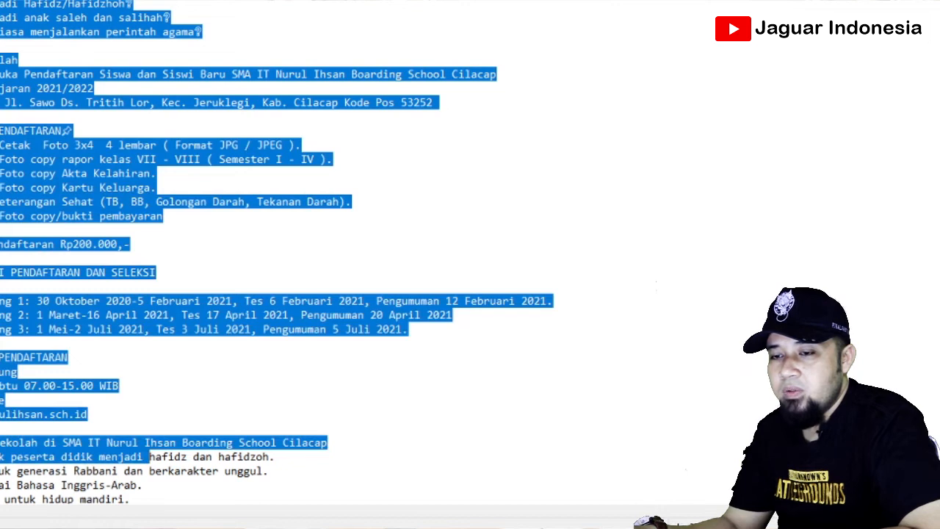
left_click(87, 414)
left_click_drag(87, 414, 0, 414)
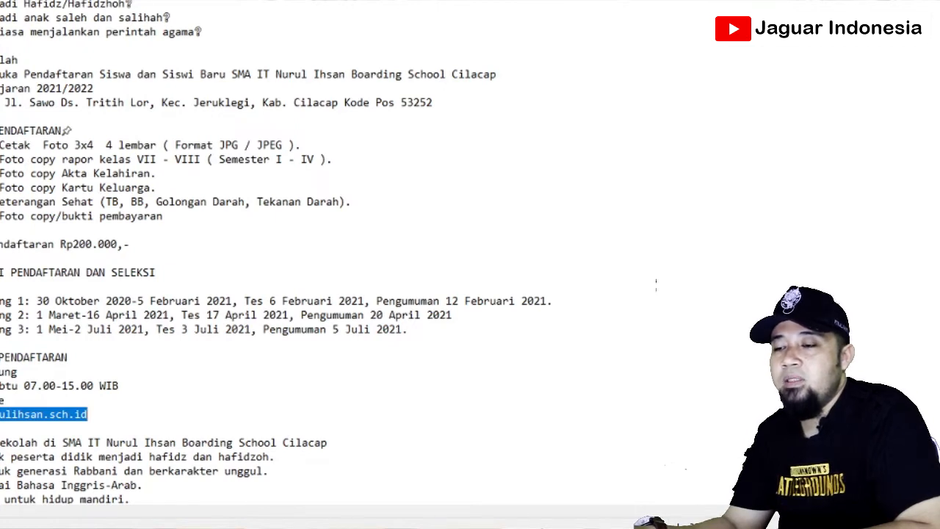
Step: Check the poster in CorelDRAW, the open QR Code Generator page with its web address, and the Twibbonize campaign page
key("alt+Tab")
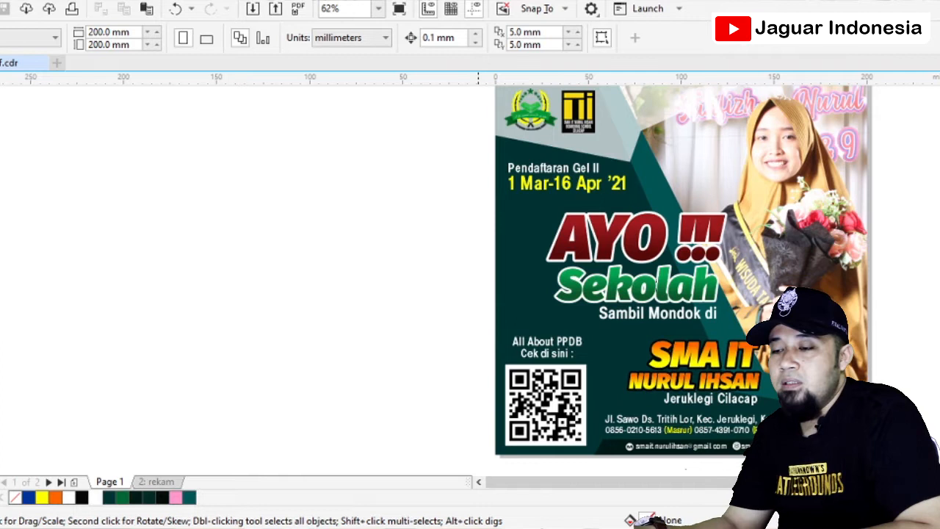
key("alt+Tab")
key("ctrl+Tab")
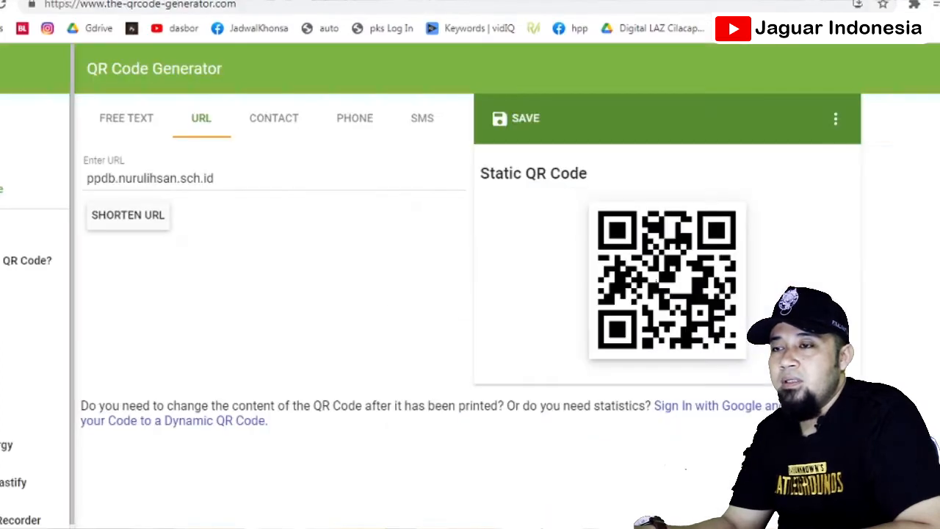
key("ctrl+l")
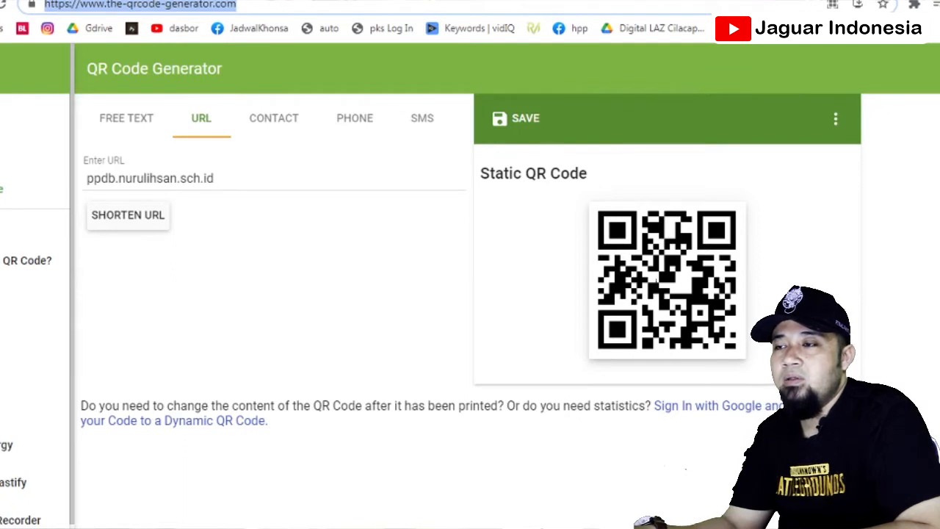
key("ctrl+Tab")
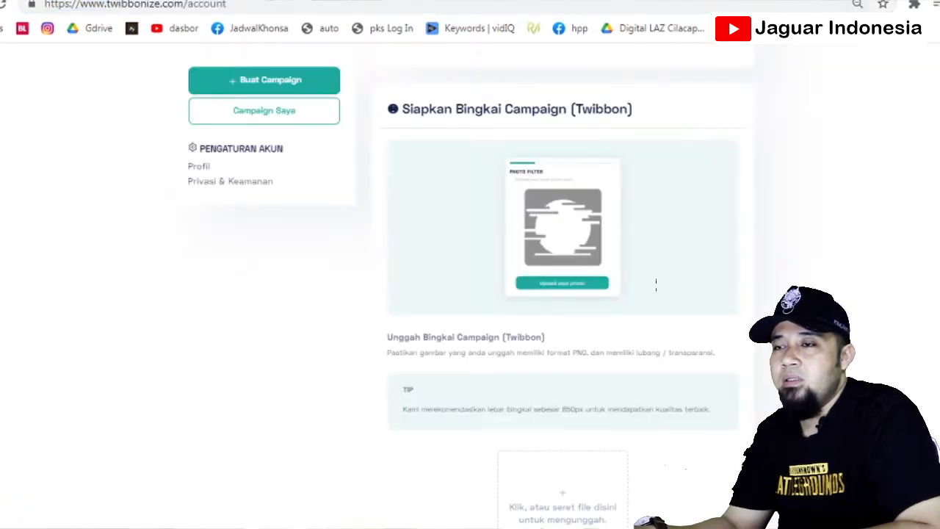
Step: Search Google for "qr generator" in a new browser tab and open the the-qrcode-generator.com result
key("ctrl+t")
type("go")
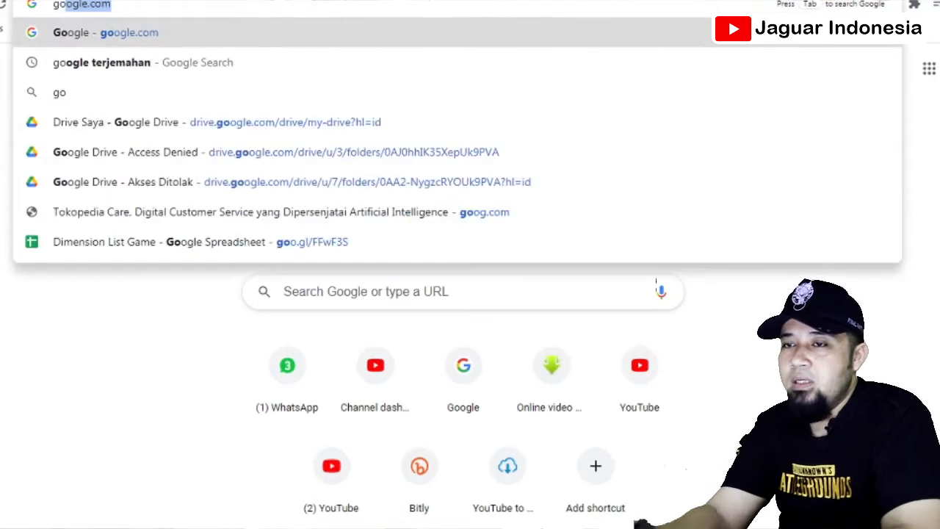
key("Return")
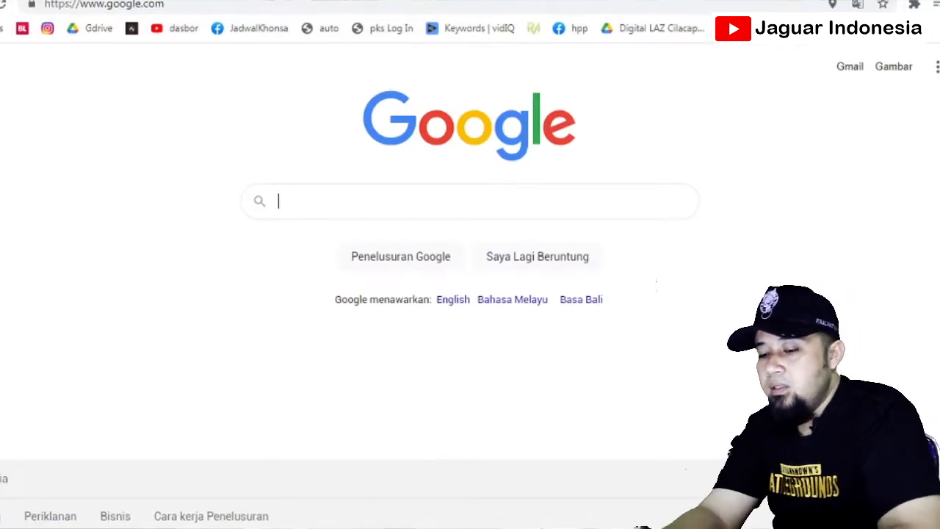
type("qr gene")
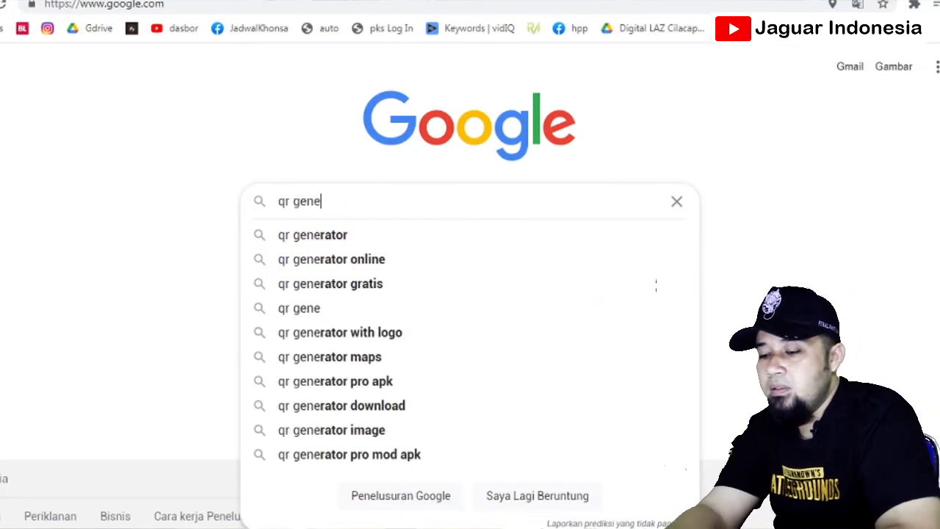
type("rator")
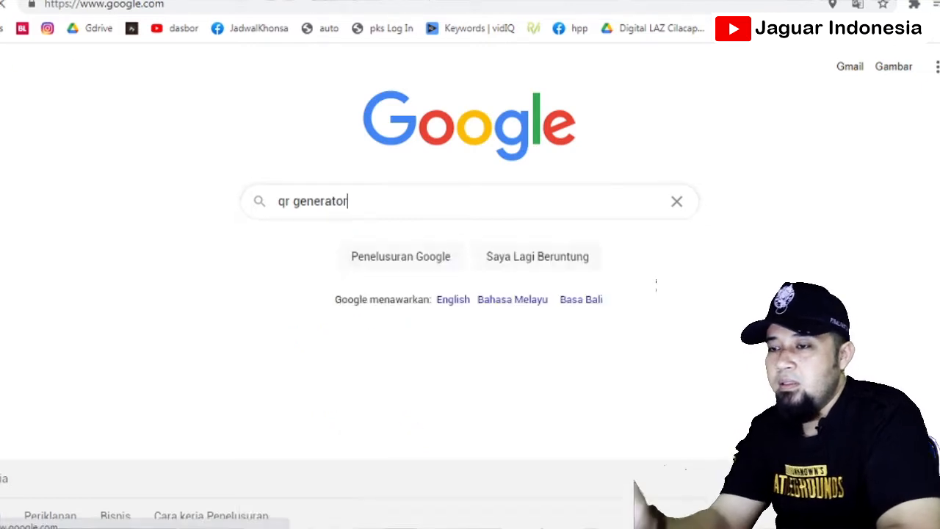
key("Return")
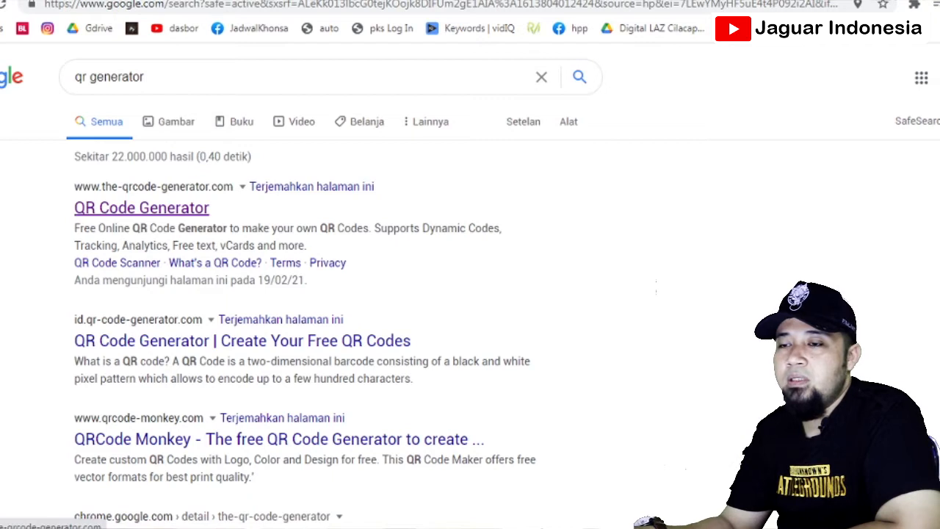
left_click(141, 208)
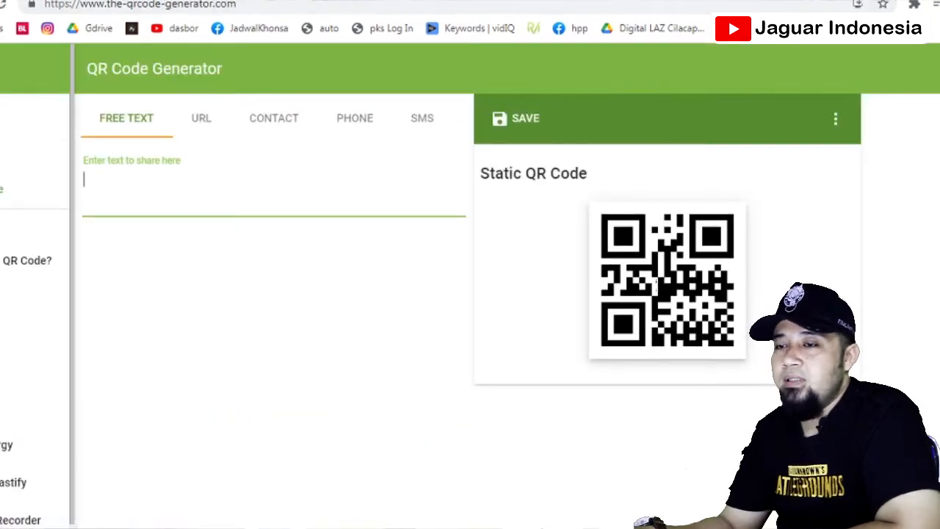
Step: Look at the contact QR code form and set the QR code's content type to URL
left_click(200, 117)
left_click(273, 118)
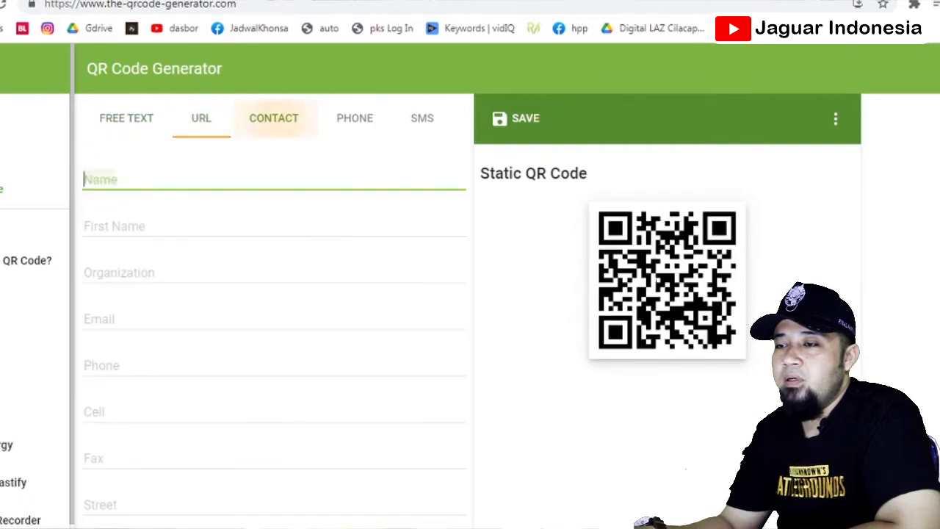
left_click(200, 117)
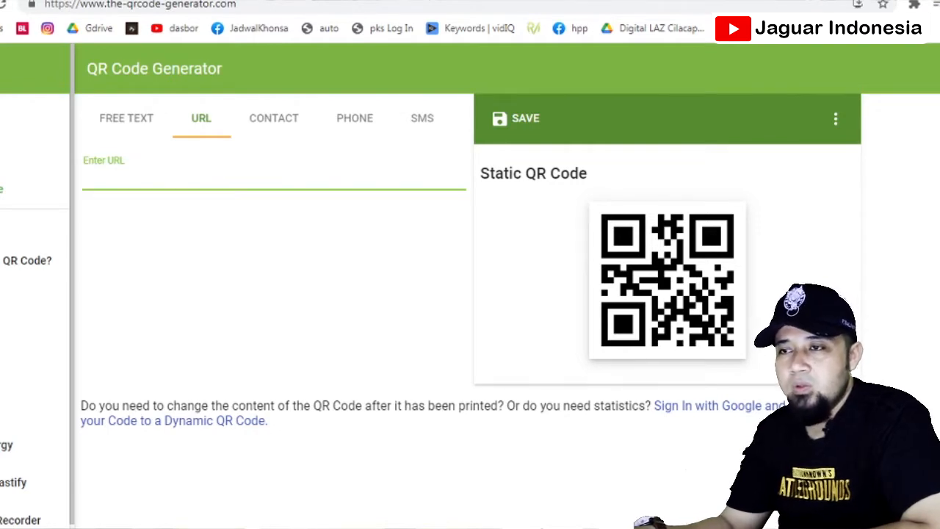
Step: Switch to the materi twibbon notes and copy the highlighted registration website address
left_click(586, 527)
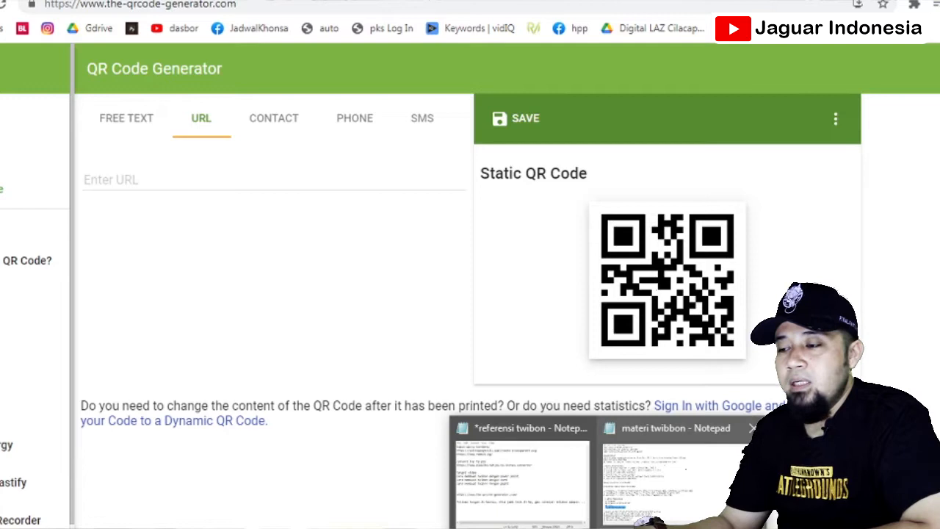
left_click(665, 473)
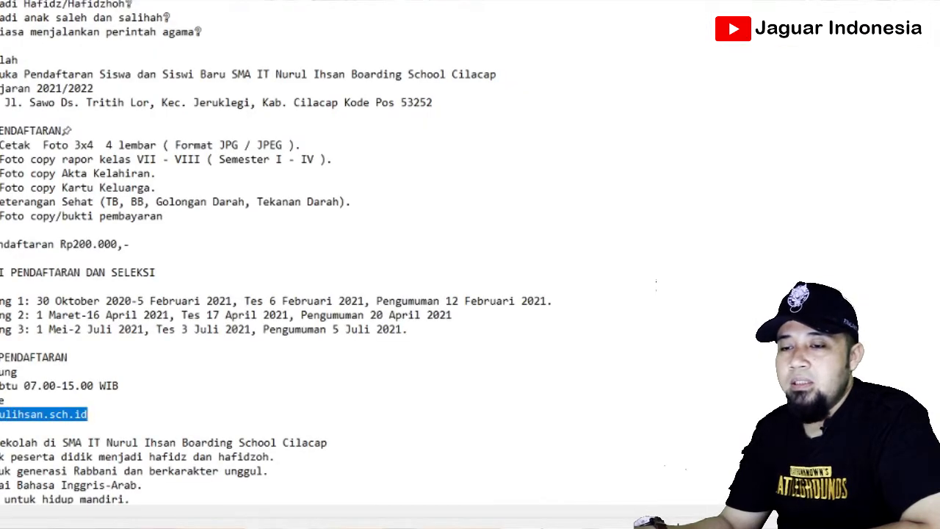
right_click(29, 415)
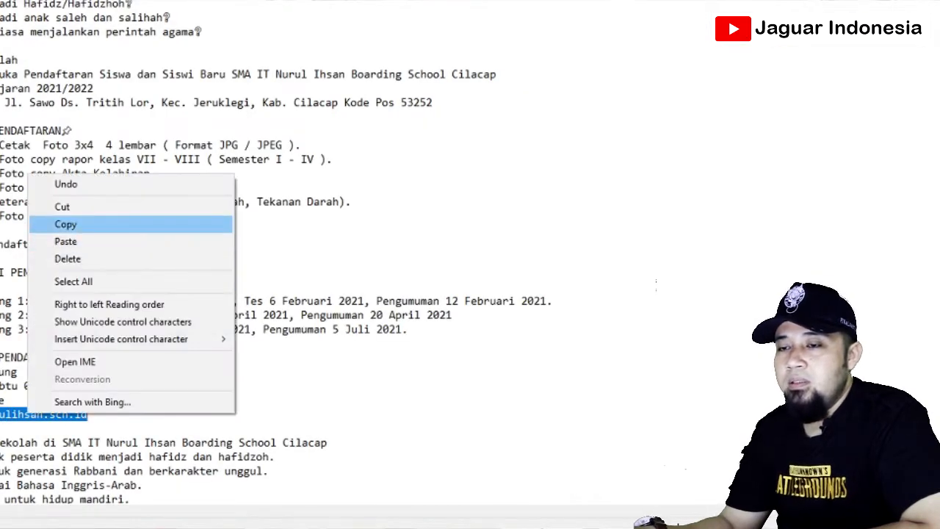
left_click(66, 223)
Step: Return to the QR Code Generator, paste ppdb.nurulihsan.sch.id as the URL, and check the save formats without saving
key("alt+Tab")
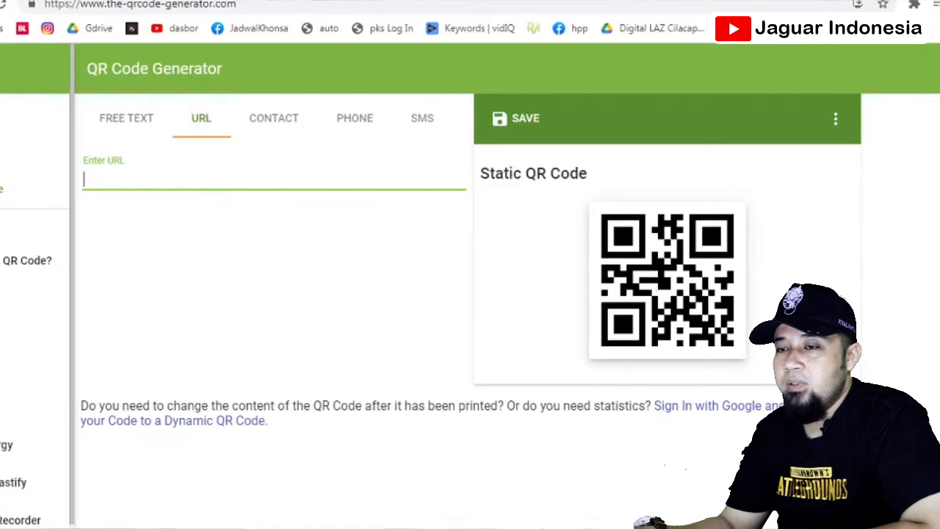
right_click(168, 180)
left_click(203, 301)
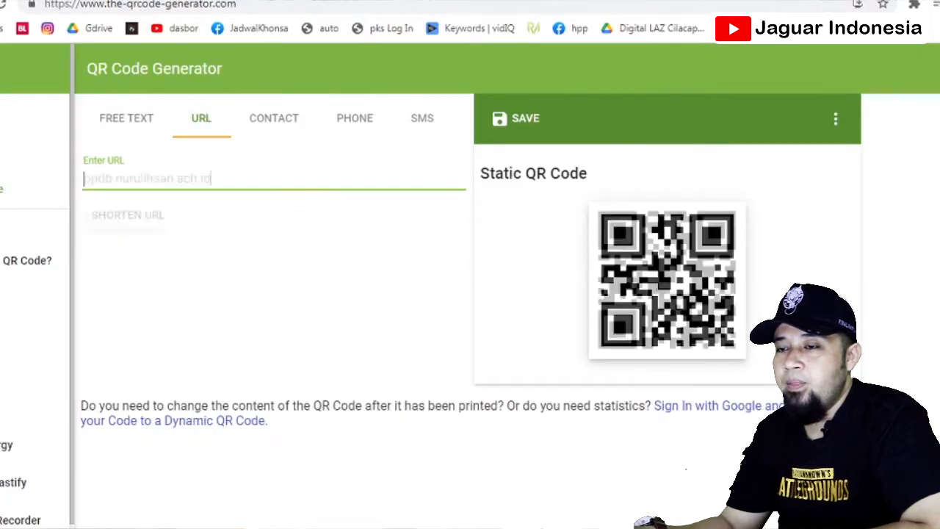
left_click(249, 301)
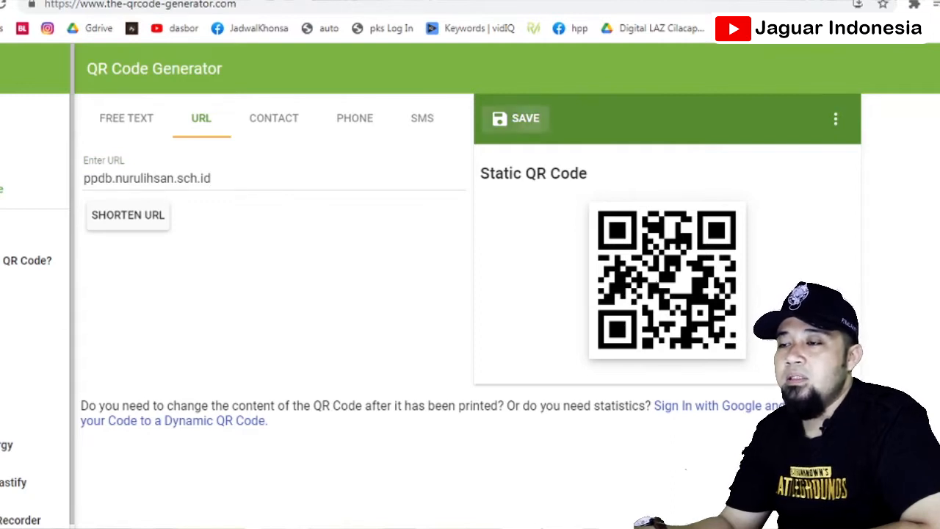
left_click(518, 118)
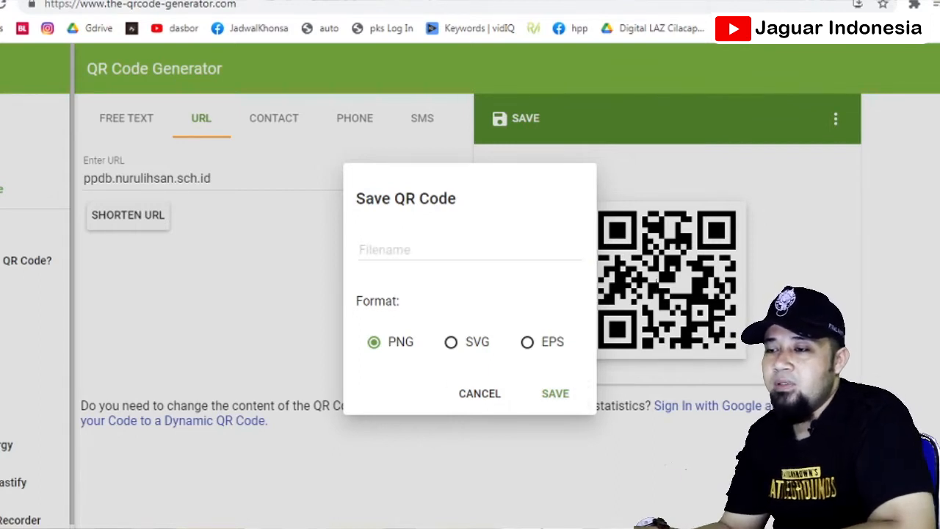
left_click(479, 393)
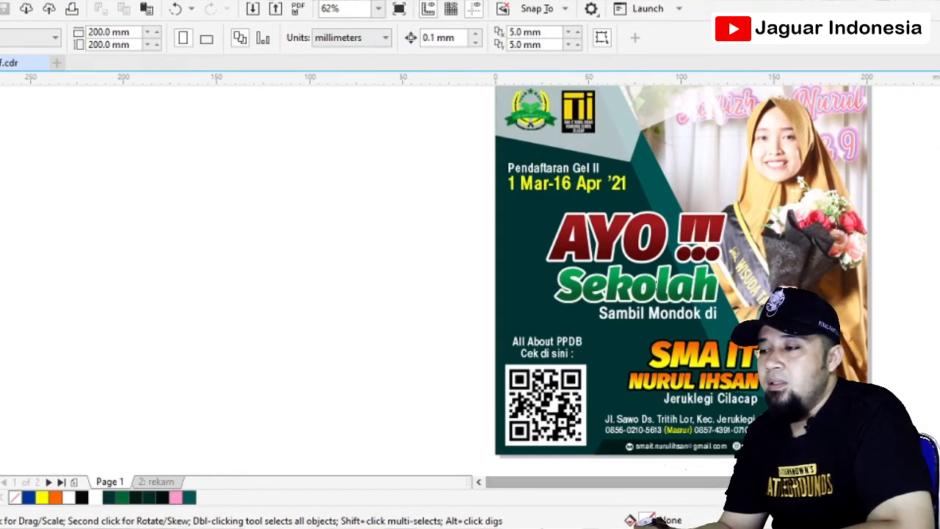
Step: In CorelDRAW, copy the whole poster from Page 1 to the rekam page and place it beside the blank page area
scroll(684, 276, "up", 1)
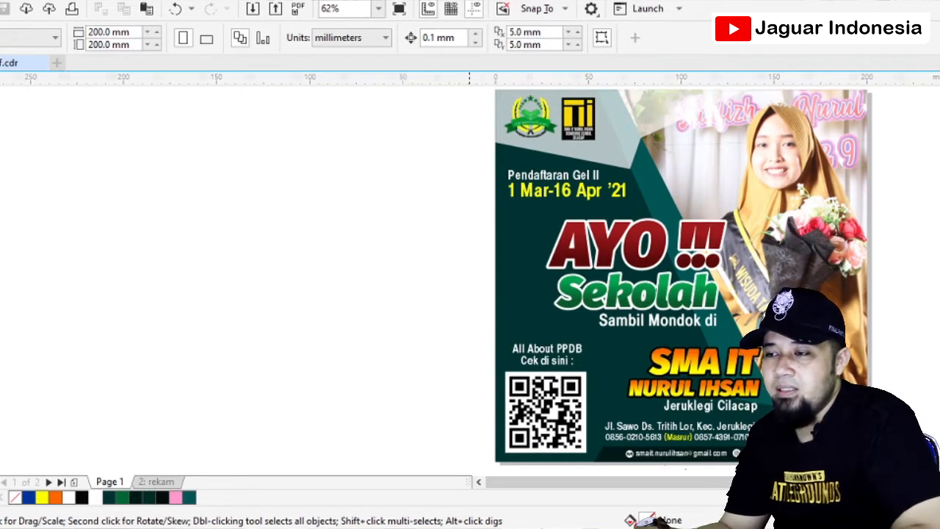
scroll(468, 440, "down", 1)
left_click_drag(540, 301, 730, 451)
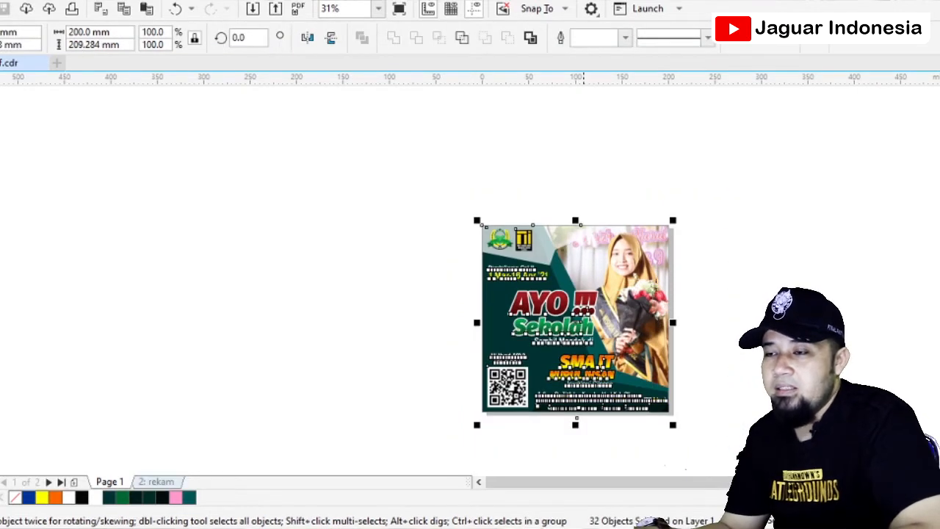
left_click(155, 481)
key("ctrl+v")
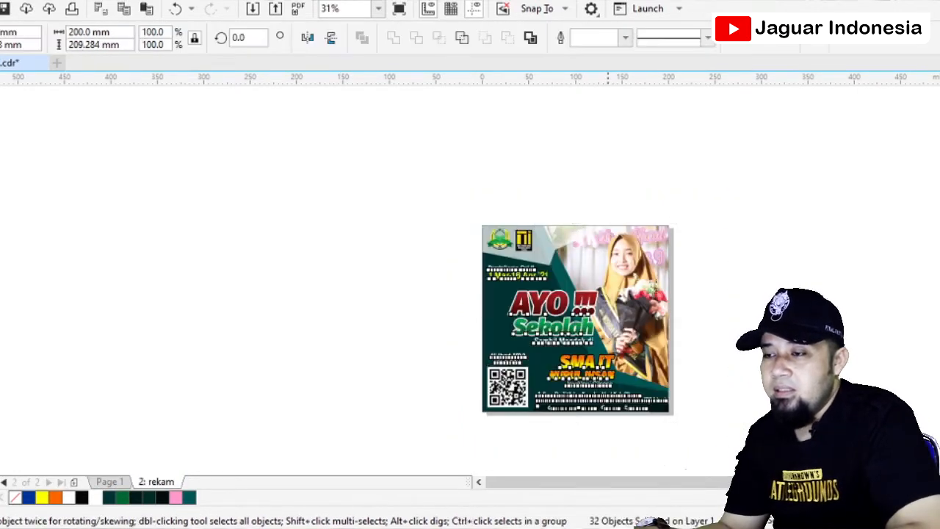
left_click_drag(608, 316, 377, 316)
left_click(780, 242)
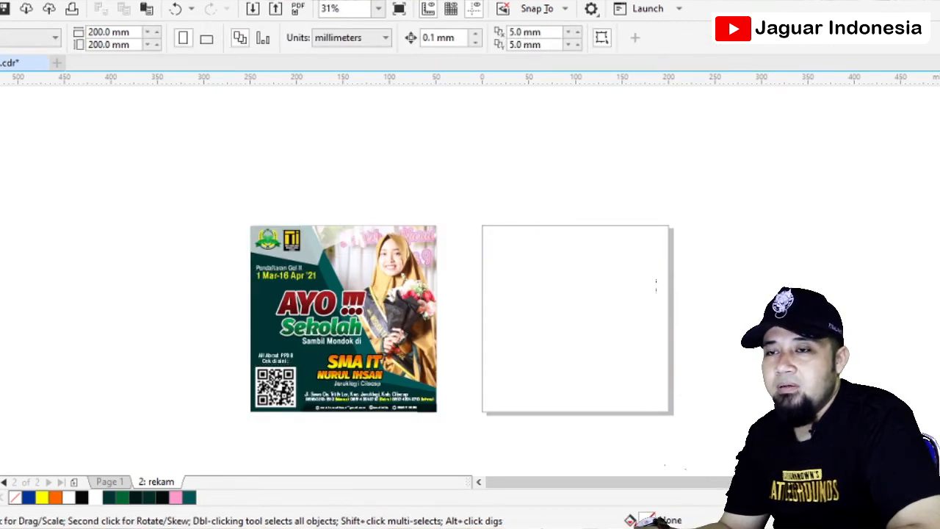
Step: Create a 200 × 200 mm rectangle covering the rekam page and fill it with the dark green sampled from the poster
left_click(103, 32)
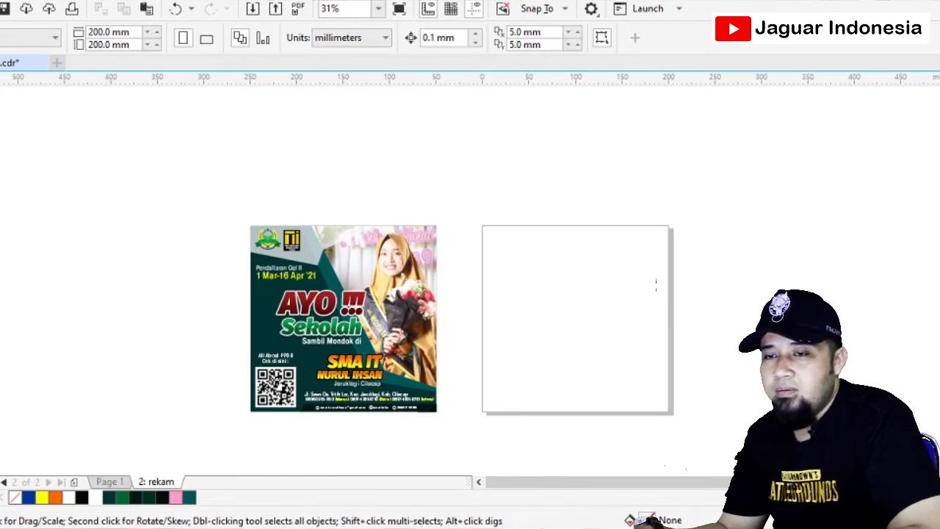
double_click(2, 217)
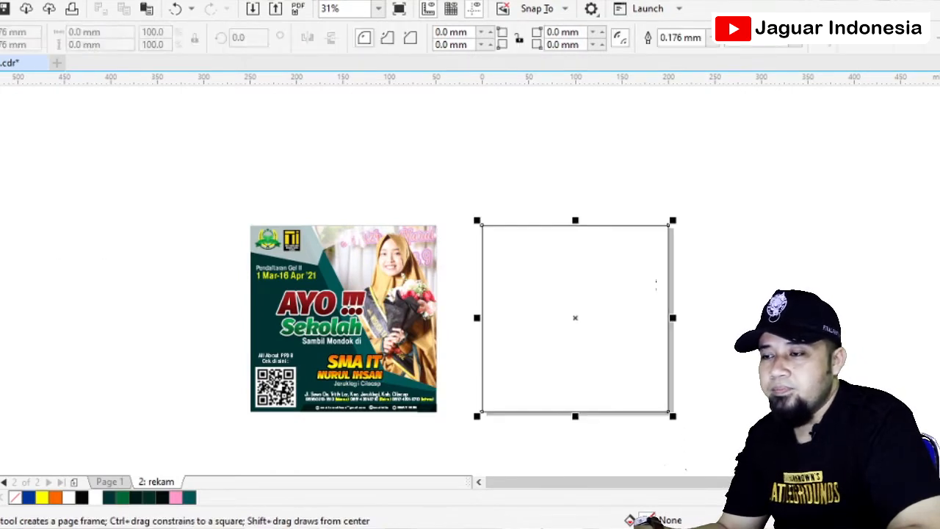
key("space")
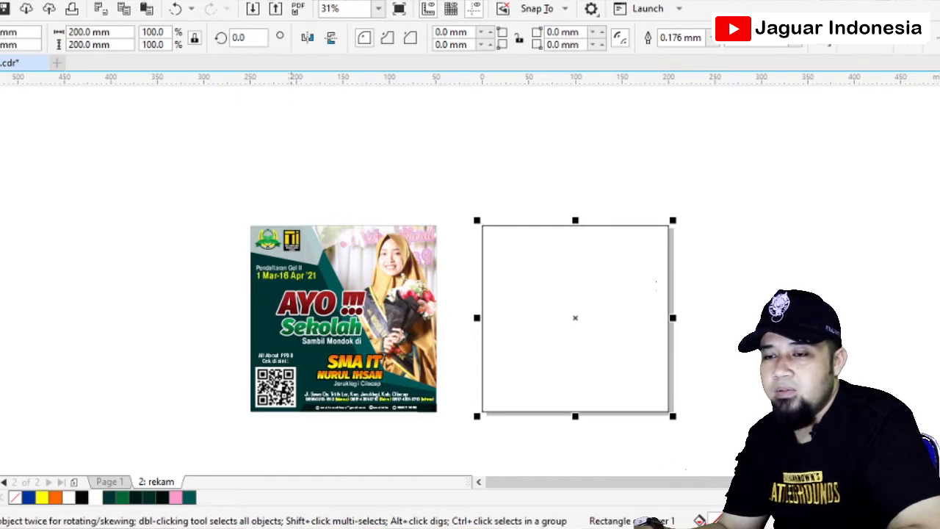
key("i")
left_click(272, 301)
left_click(553, 282)
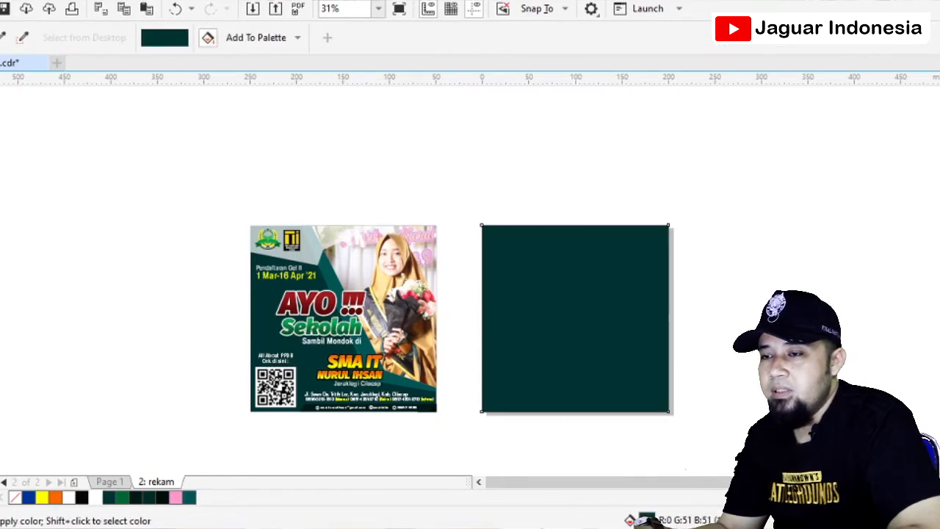
key("space")
key("Escape")
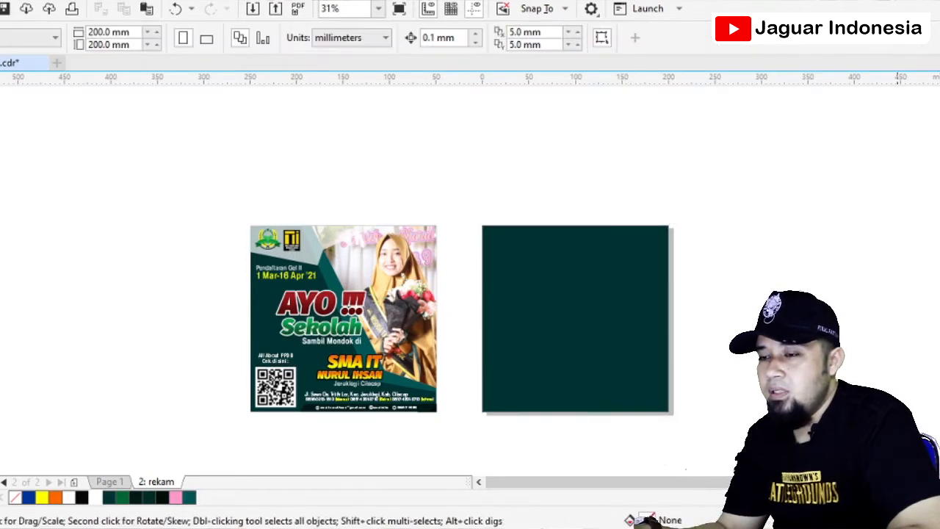
Step: Duplicate the poster's student photo PowerClip onto the green square and align it to the square's right edge
left_click(418, 297)
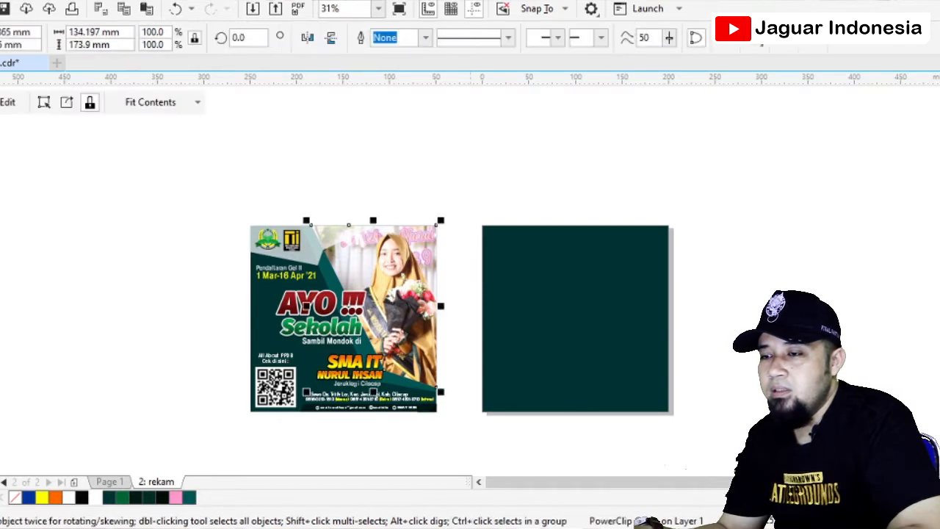
left_click_drag(381, 309, 489, 309)
right_click(488, 308)
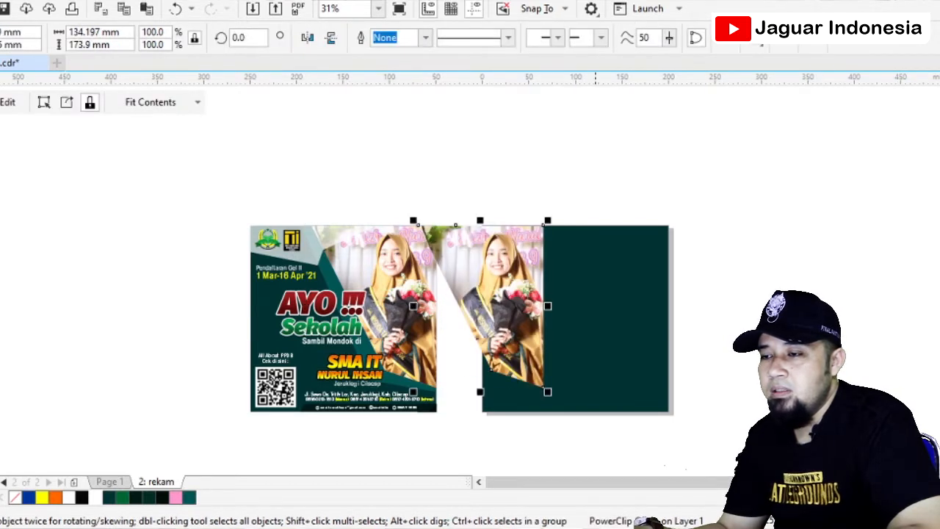
left_click(597, 312, "shift")
key("r")
key("Escape")
left_click(626, 310)
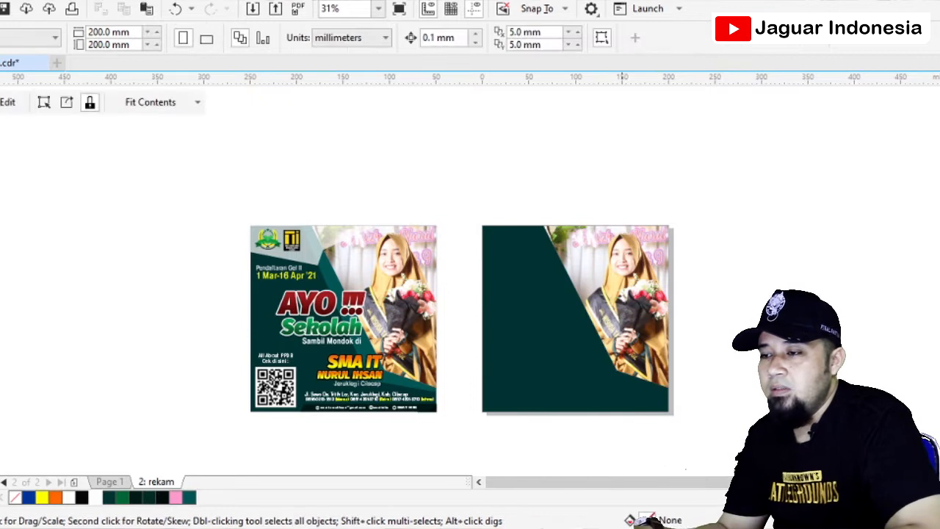
Step: Take the student photo out of the PowerClip copy on the green square and leave its frame as a plain white shape
double_click(626, 310)
left_click_drag(627, 309, 897, 310)
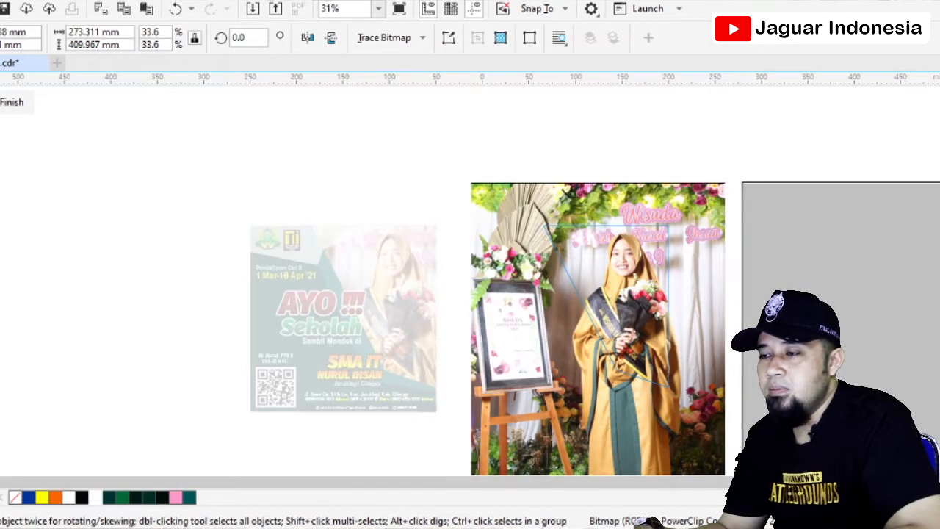
left_click(710, 309, "ctrl")
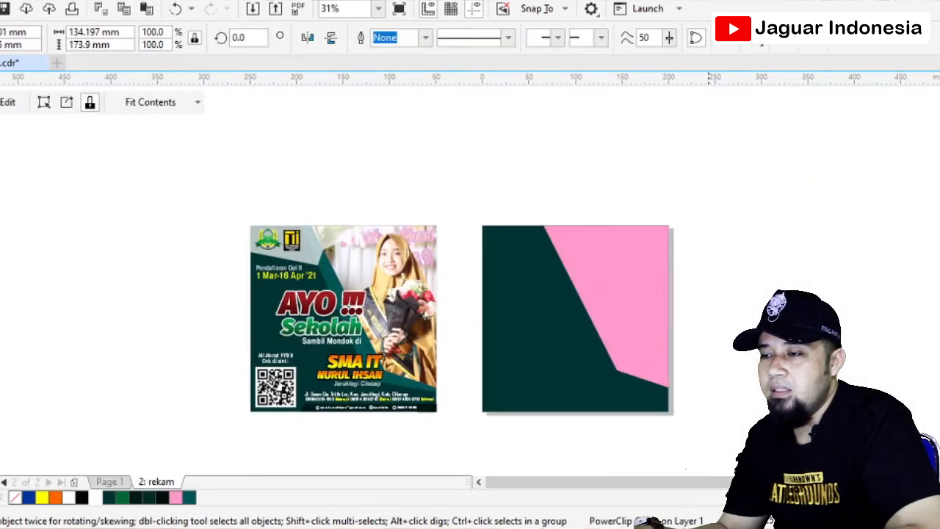
left_click(710, 310)
left_click(618, 310)
key("Delete")
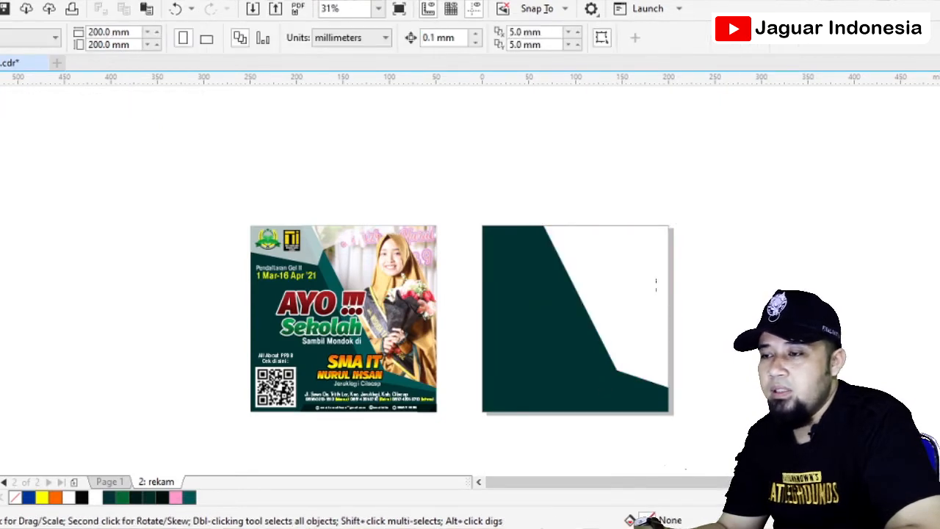
Step: Trace the white shape with a rectangle of about 134 × 174 mm, converted to curves and reshaped to its angled corner
key("F6")
left_click_drag(544, 226, 669, 388)
key("space")
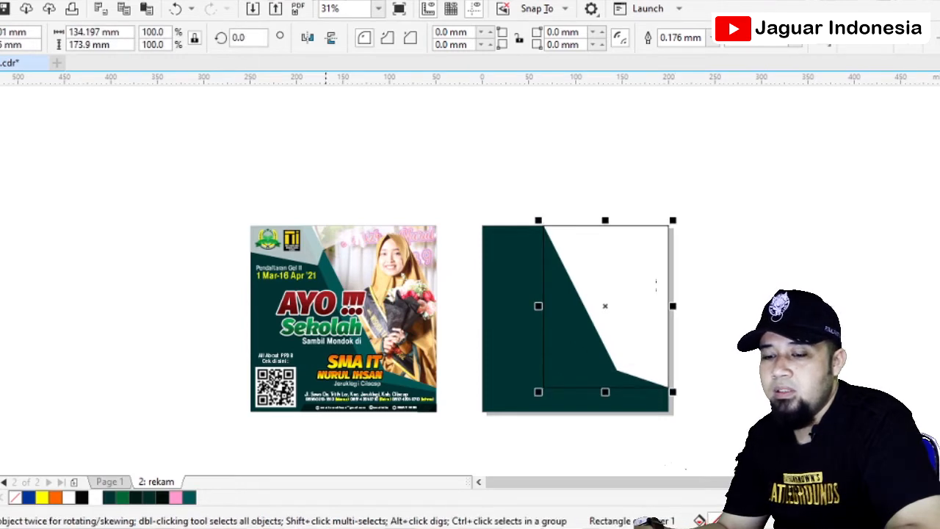
key("ctrl+q")
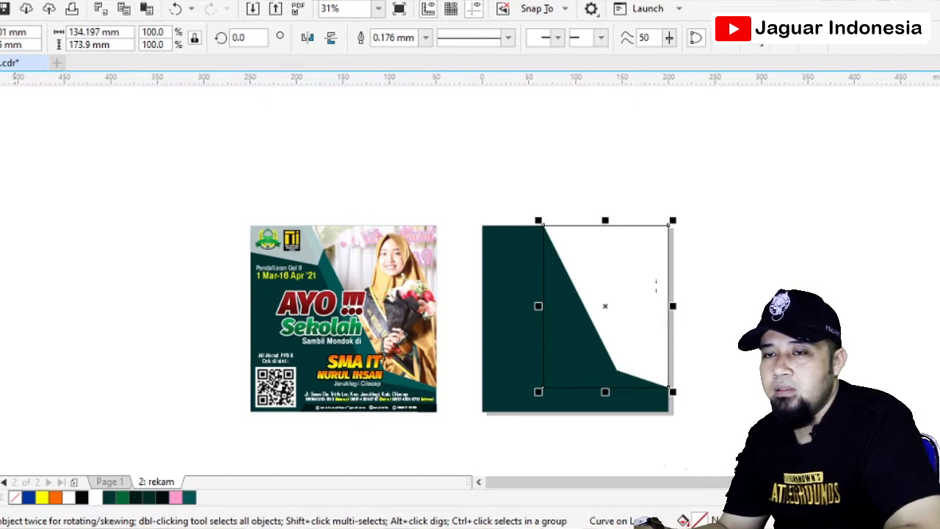
key("F10")
left_click_drag(544, 385, 616, 369)
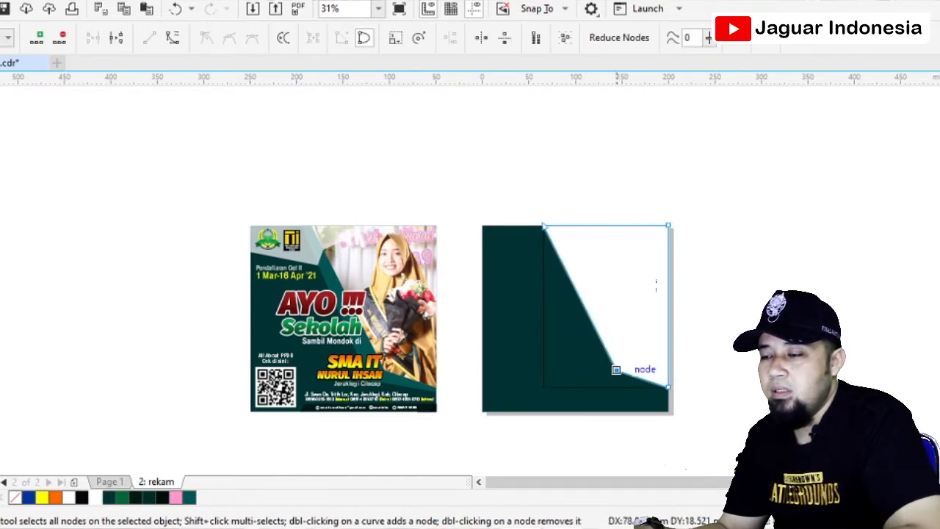
left_click_drag(616, 370, 616, 369)
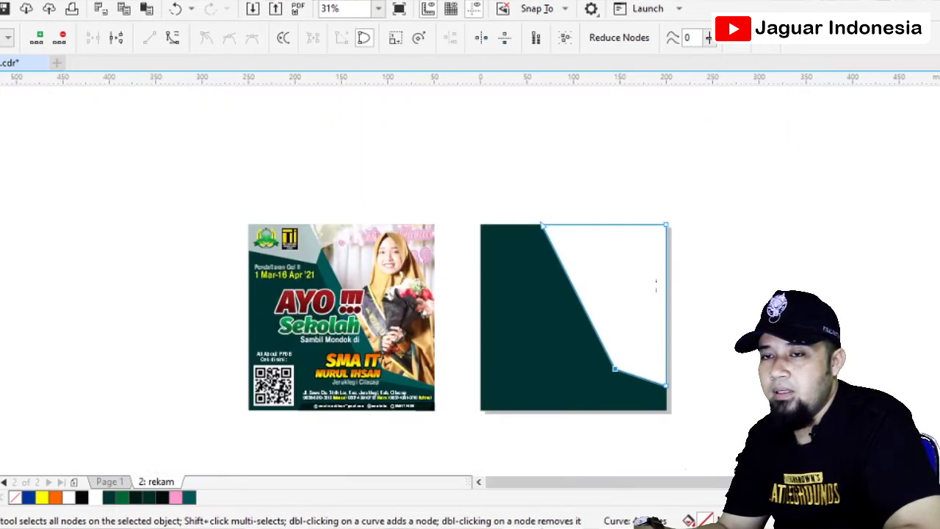
Step: Move the traced outline off the page and delete it
key("space")
left_click_drag(612, 305, 849, 305)
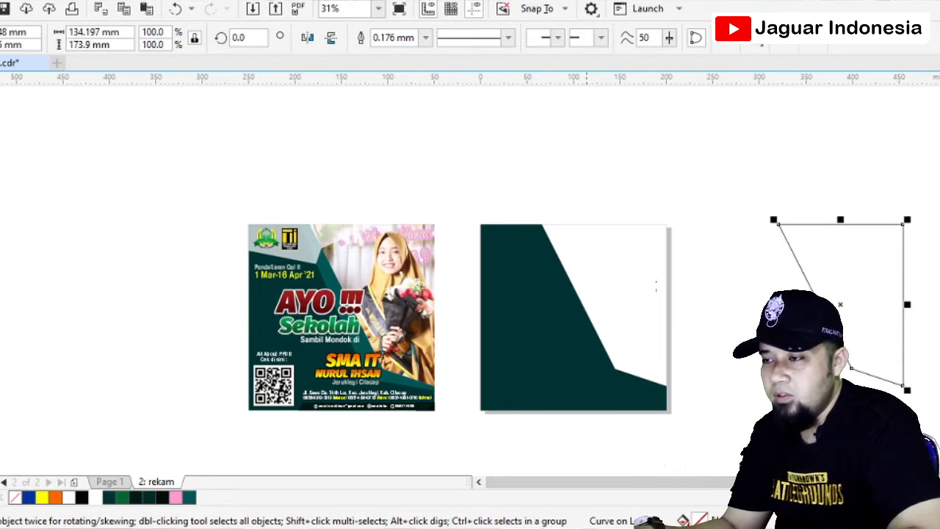
scroll(572, 343, "up", 1)
scroll(778, 291, "down", 2)
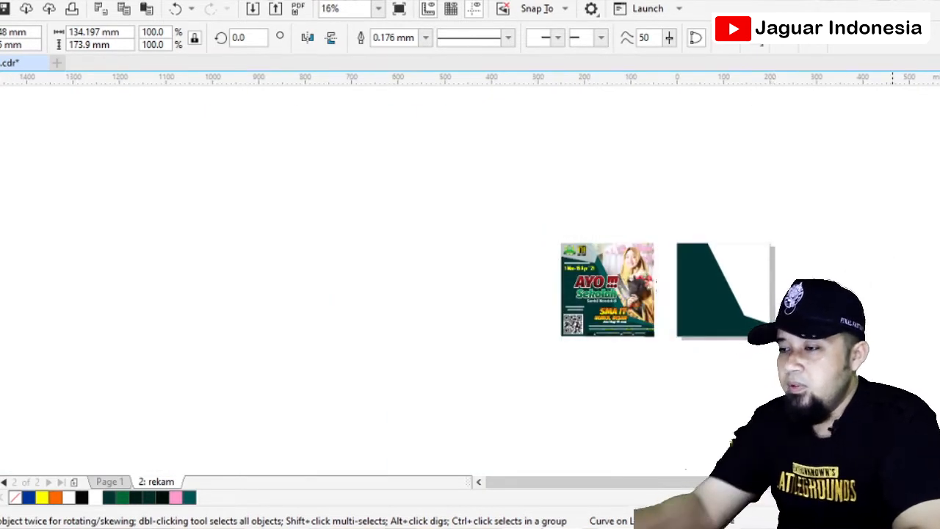
key("Delete")
Step: Create a copy of the white frame enlarged to about 151 × 196 mm behind it and fill it with teal #005454
scroll(802, 269, "up", 2)
scroll(656, 284, "down", 1)
scroll(656, 284, "down", 1)
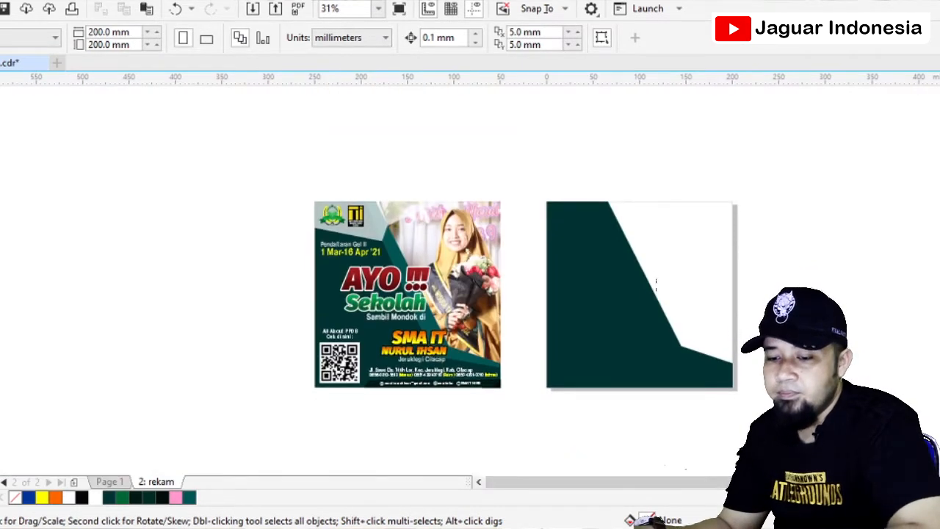
scroll(656, 284, "up", 1)
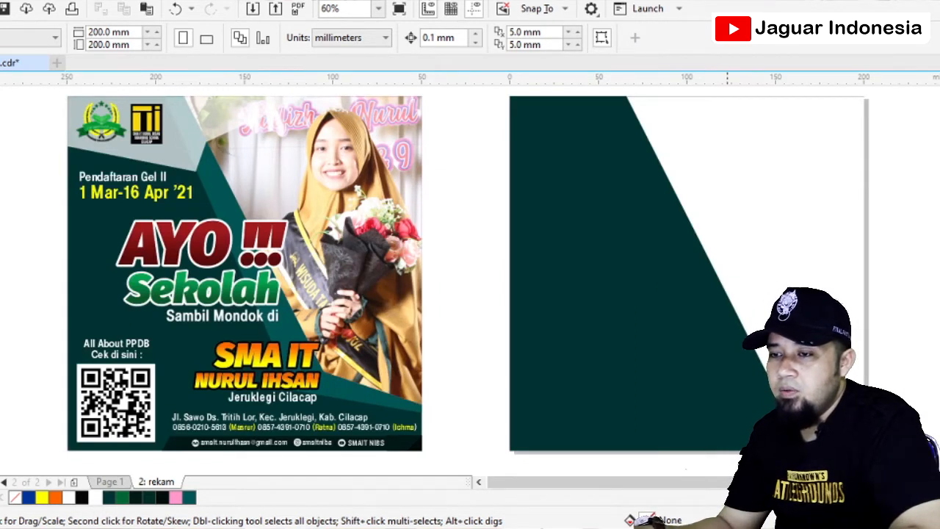
left_click(727, 194)
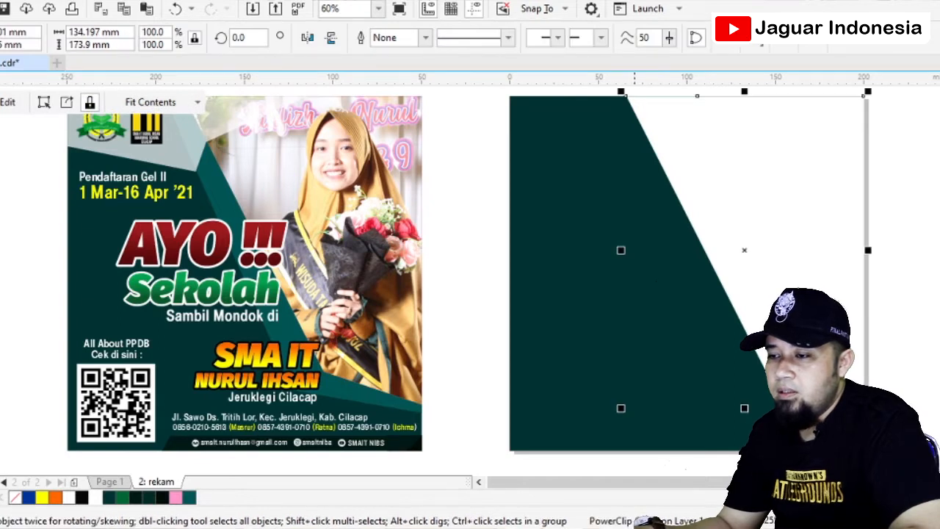
left_click_drag(621, 91, 565, 63)
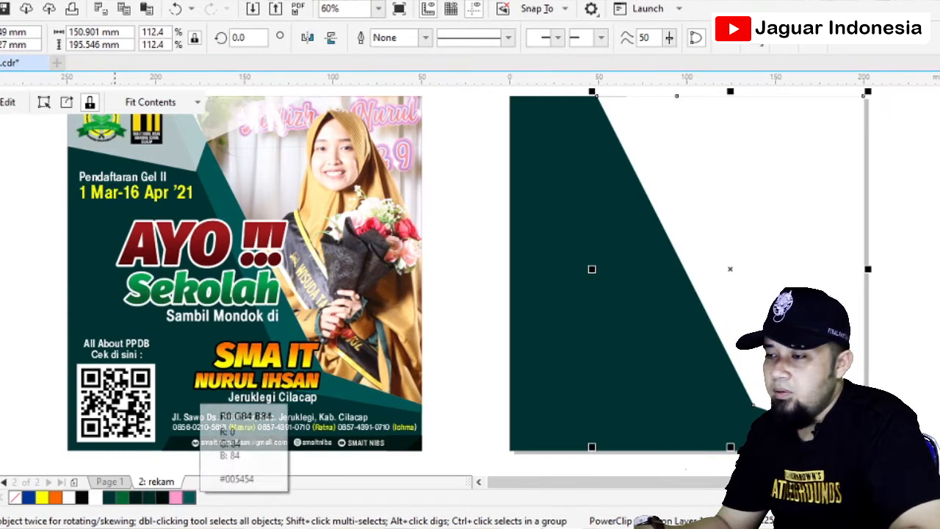
left_click(188, 497)
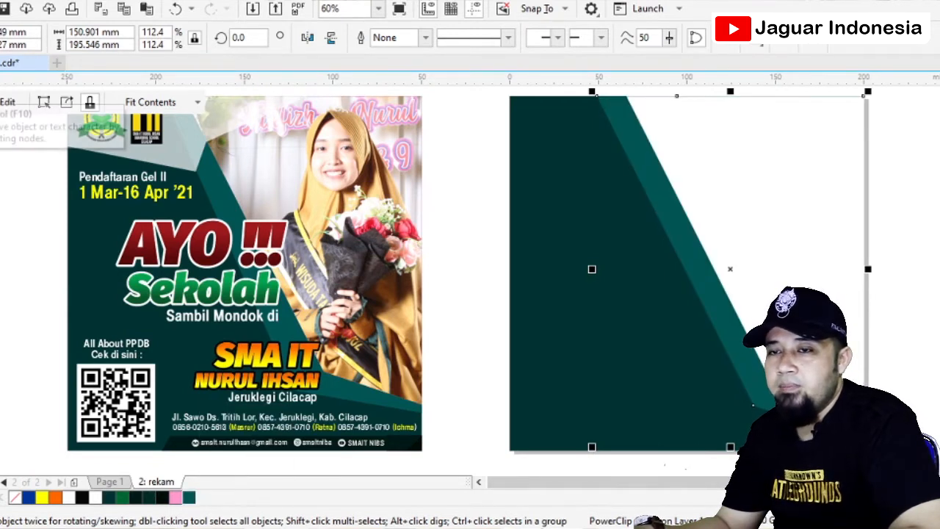
Step: Reshape the teal band by raising its lower-right node and moving its upper-left node slightly right along the square's top edge
key("F10")
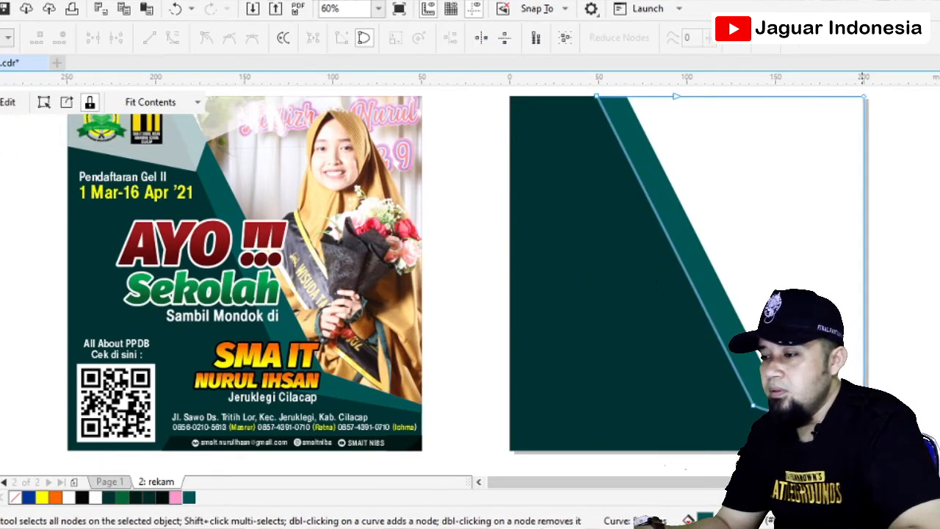
left_click_drag(864, 436, 864, 412)
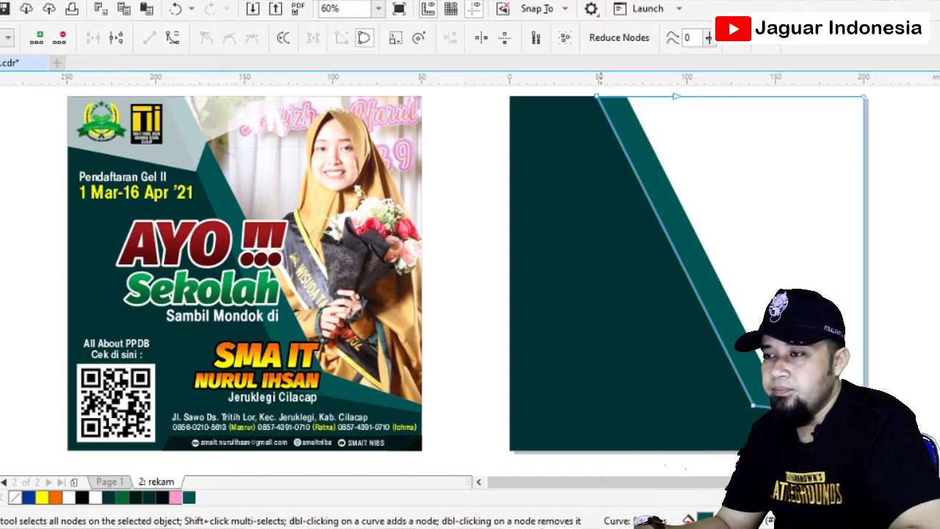
left_click_drag(598, 97, 608, 96)
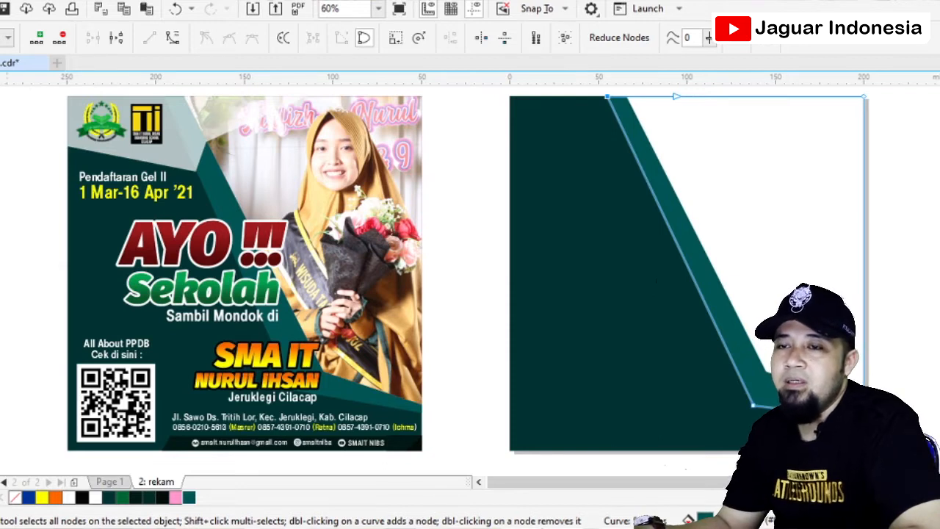
key("space")
key("Escape")
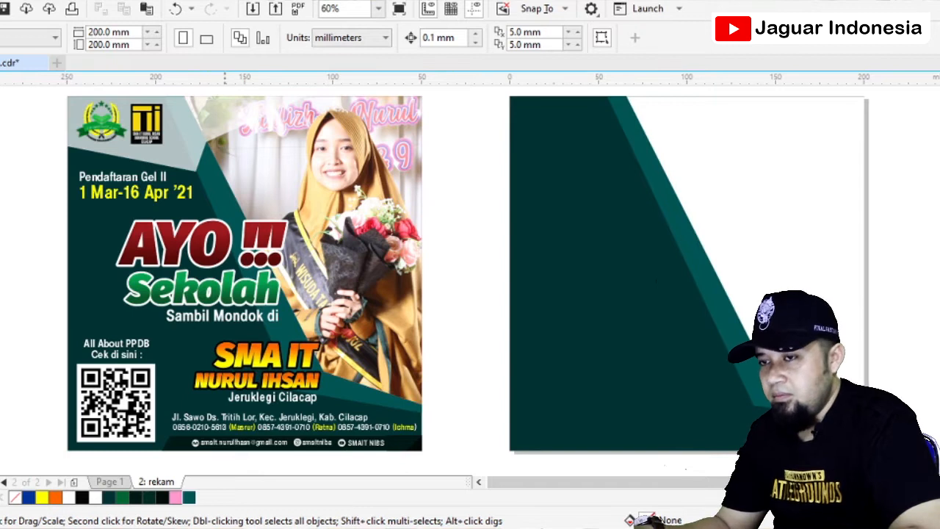
Step: Duplicate the poster's translucent grey header shape onto the green square, aligned to the square's left edge
left_click(223, 116)
left_click_drag(216, 116, 439, 116)
right_click(439, 116)
left_click(551, 161, "shift")
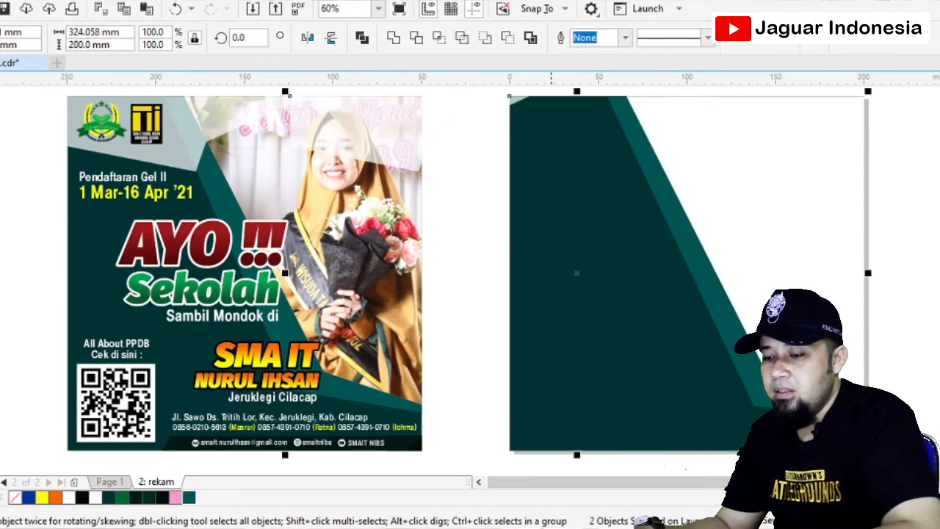
key("l")
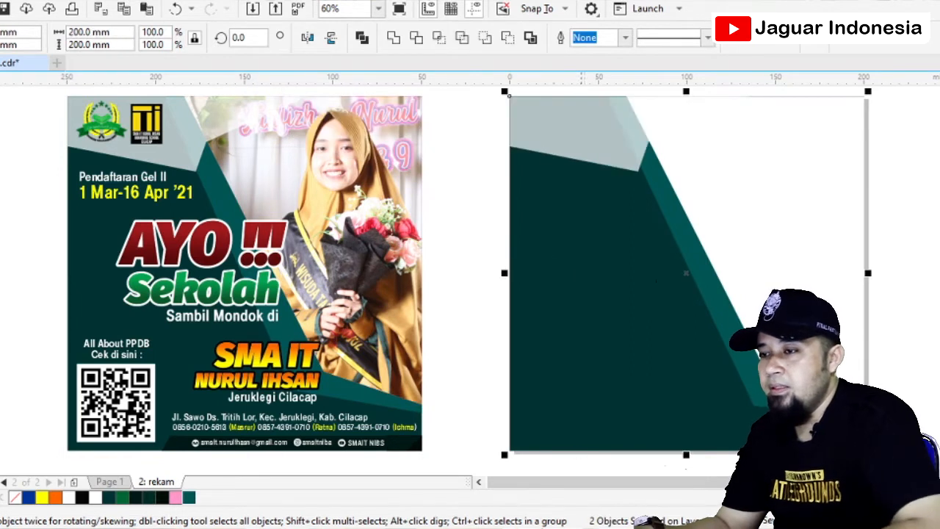
key("Escape")
Step: Fill the copied translucent header shape with yellow
left_click(573, 125)
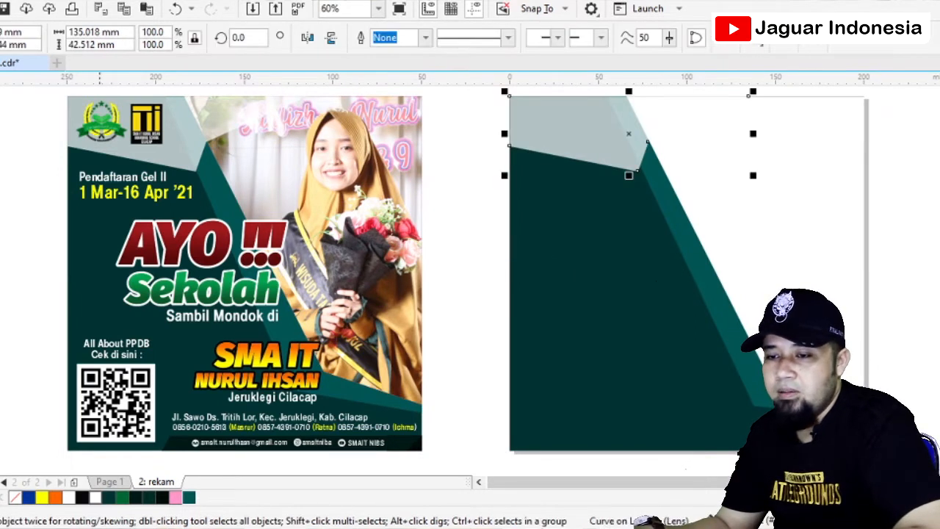
left_click(42, 497)
key("Escape")
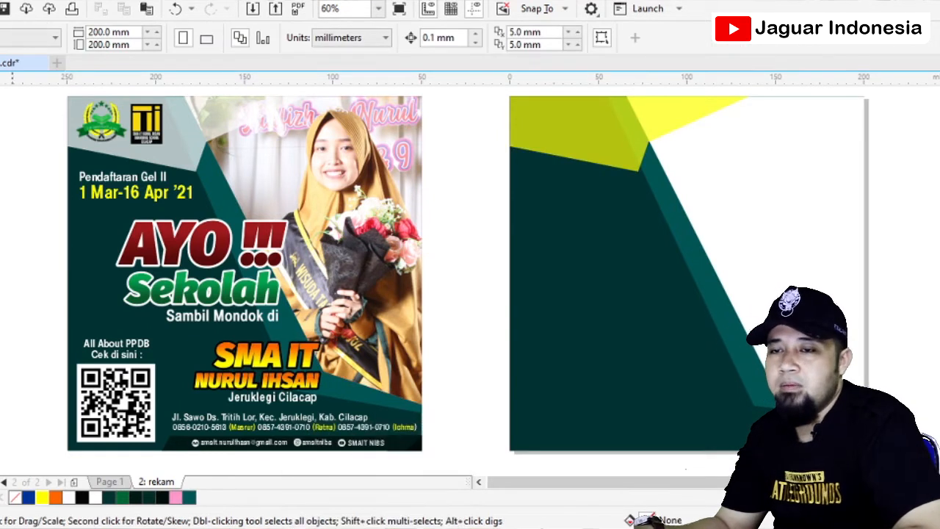
Step: Draw a rectangle of about 134.5 × 44.5 mm over the yellow header shape and convert it to curves
key("F6")
mouse_move(509, 97)
left_mouse_down()
mouse_move(681, 174)
mouse_move(732, 146)
mouse_move(754, 162)
mouse_move(741, 167)
mouse_move(747, 174)
left_mouse_up()
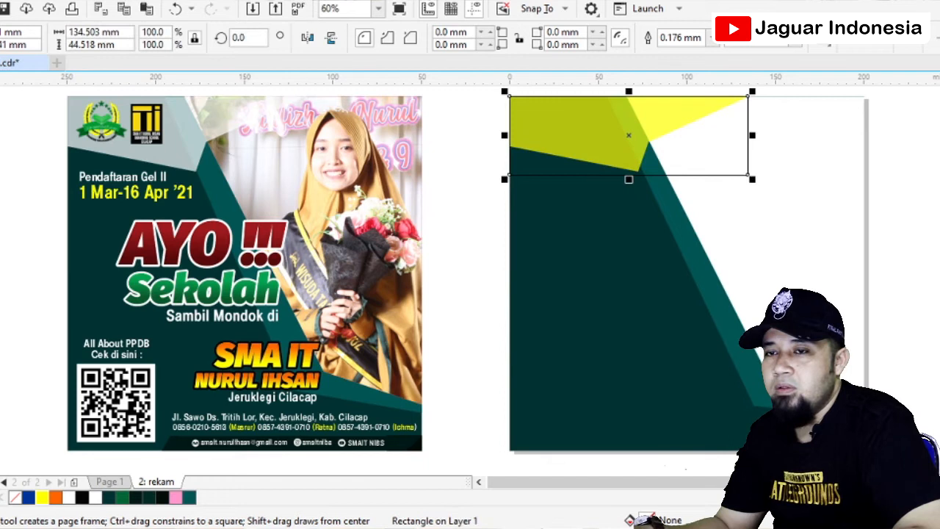
key("space")
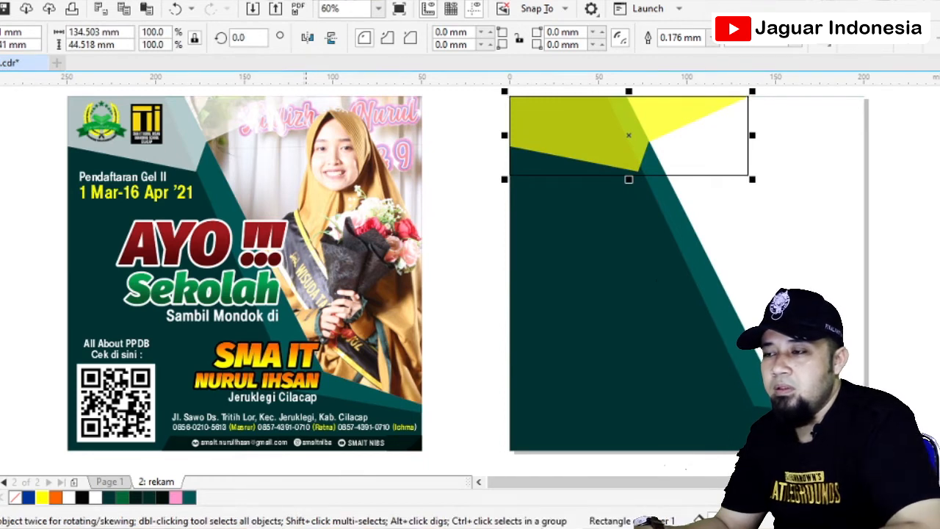
key("ctrl+q")
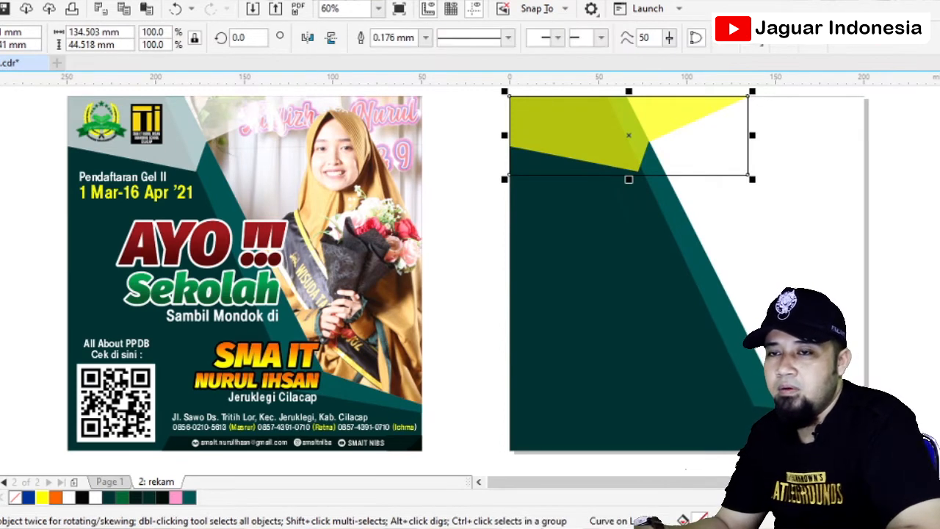
Step: Add nodes to the converted rectangle and move its nodes onto the yellow shape's corners so the outline traces the header
key("F10")
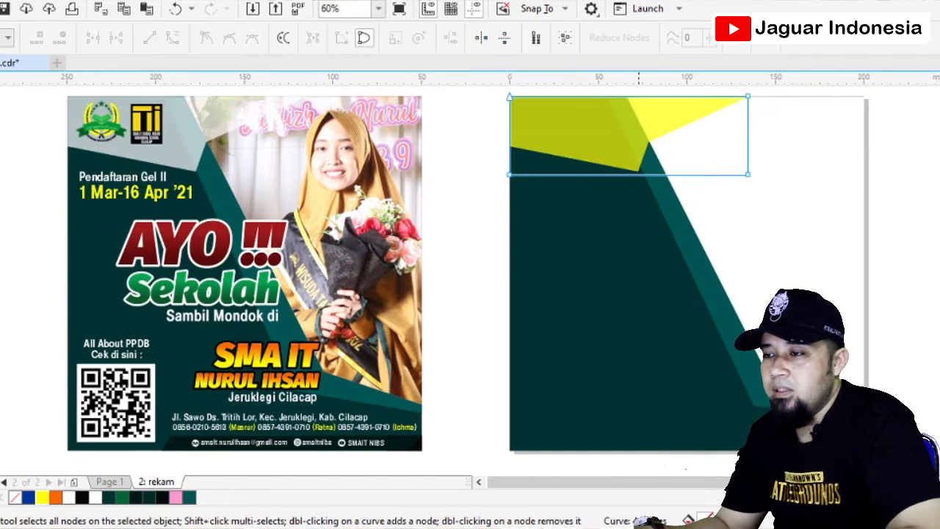
double_click(640, 174)
left_click_drag(640, 174, 648, 141)
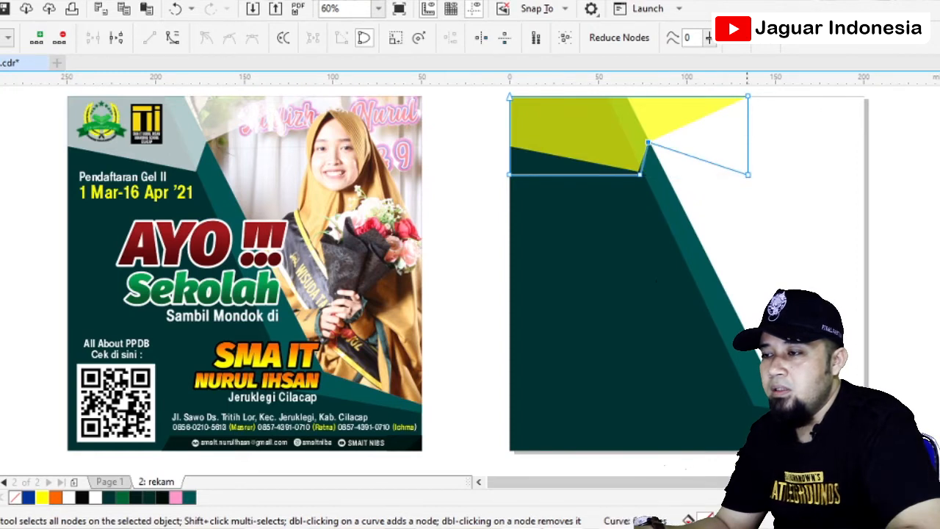
scroll(642, 176, "up", 3)
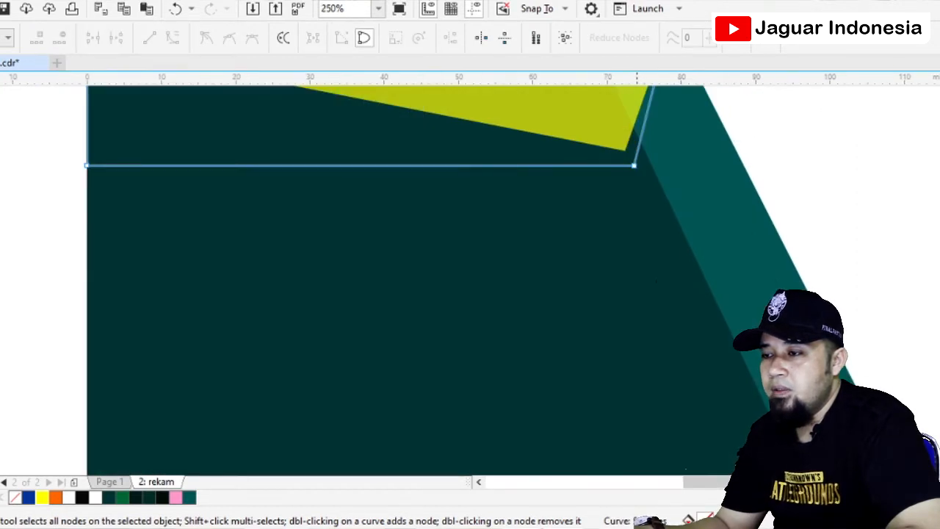
left_click_drag(634, 166, 636, 147)
scroll(636, 147, "up", 3)
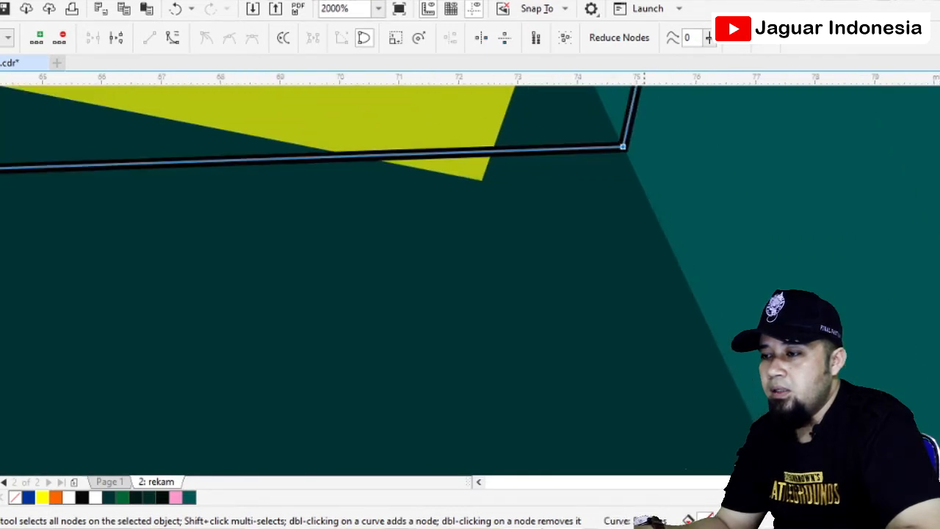
scroll(632, 152, "down", 7)
scroll(567, 123, "up", 2)
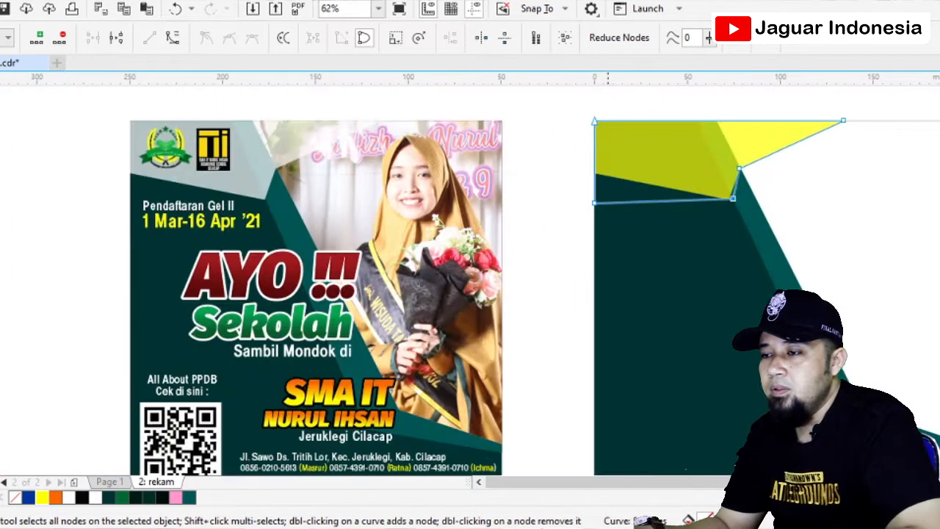
left_click_drag(595, 202, 595, 174)
key("space")
key("Escape")
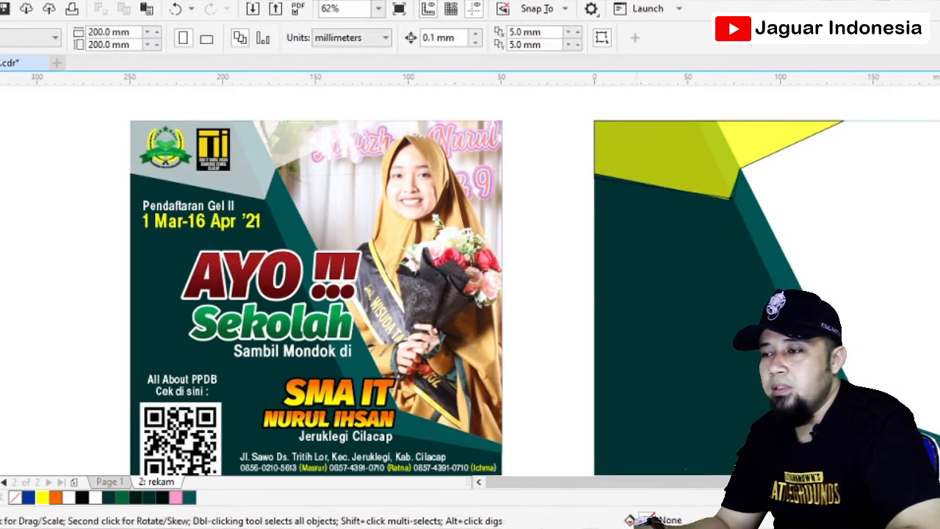
Step: Delete the translucent yellow guide shape and fill the traced header shape with solid yellow
left_click(637, 151)
right_click(14, 497)
key("Escape")
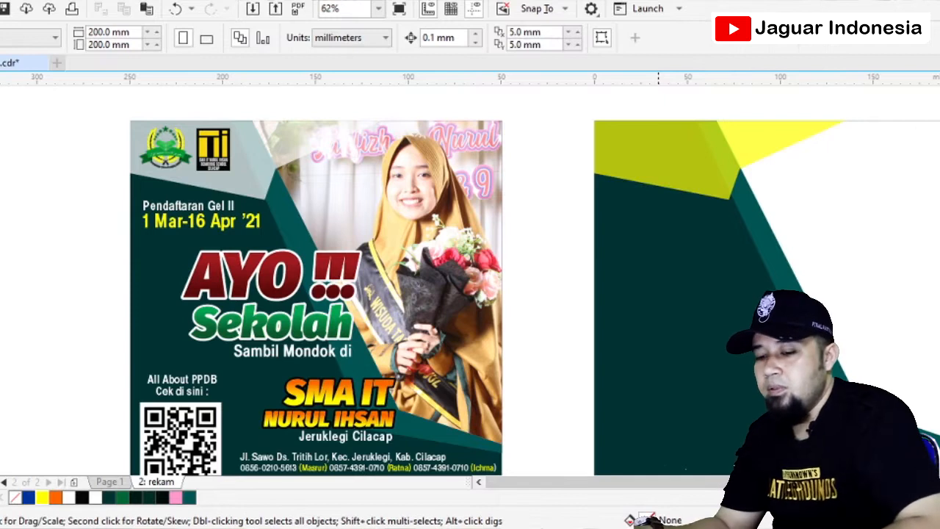
left_click(658, 156)
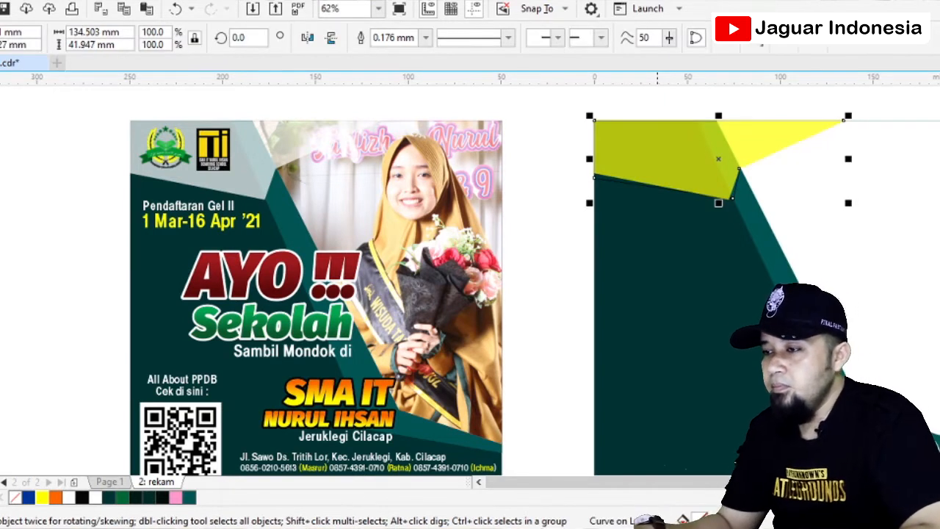
key("Delete")
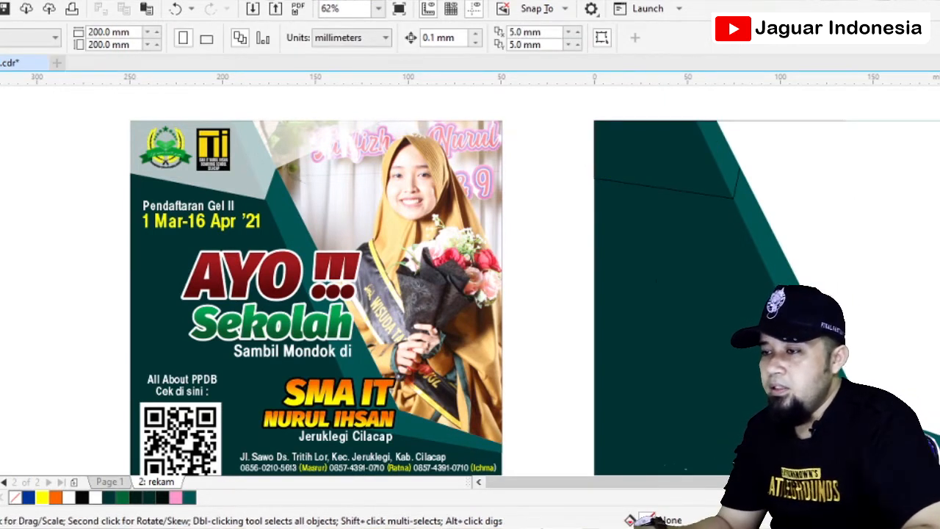
left_click(662, 188)
left_click(43, 497)
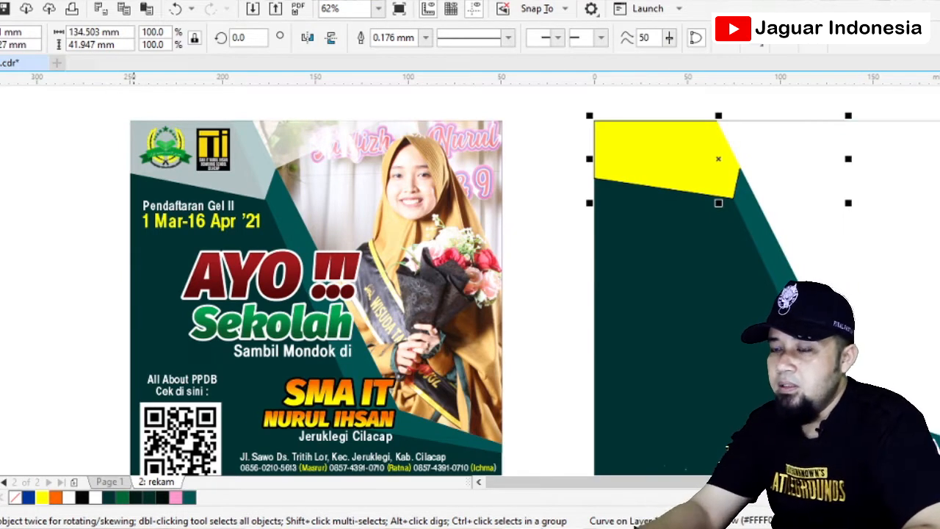
Step: Bring the traced header shape to the front of the layer and give it a white fill with no outline
key("shift+Page_Up")
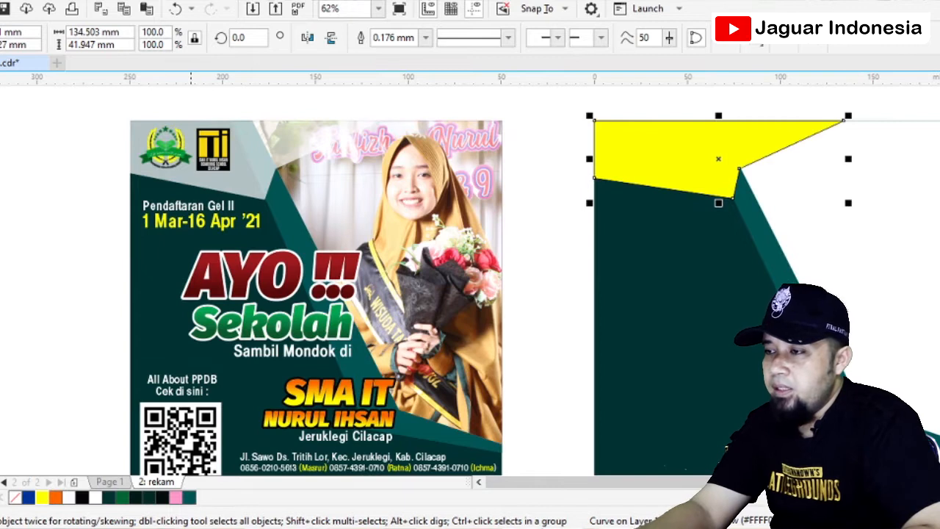
right_click(15, 497)
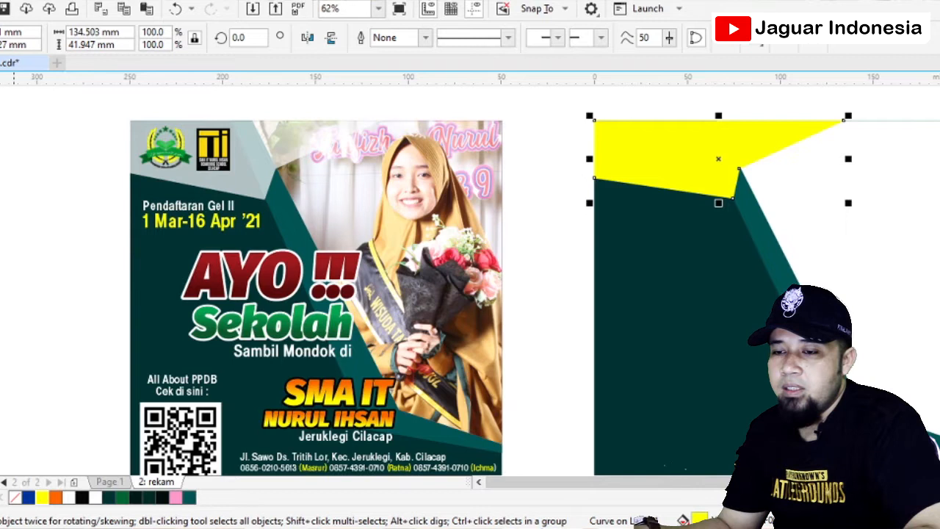
left_click(67, 498)
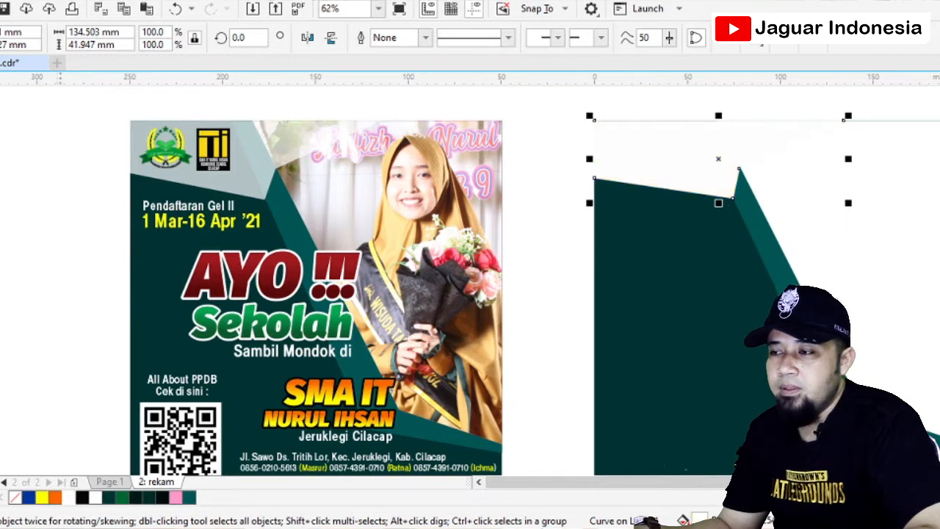
left_click(105, 187)
Step: Copy the graduation photo out of the reference poster's PowerClip and paste it onto the empty area beside the new frame
scroll(104, 187, "down", 1)
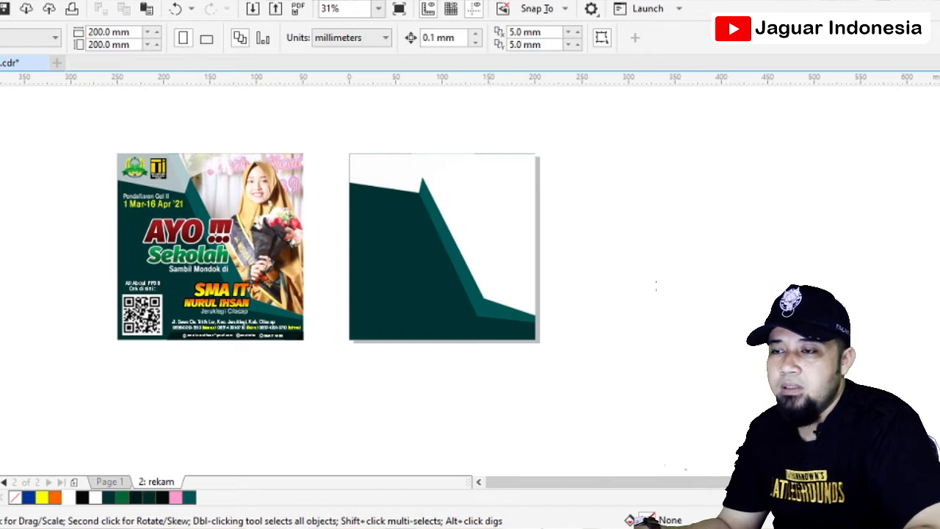
double_click(286, 235)
left_click(294, 239)
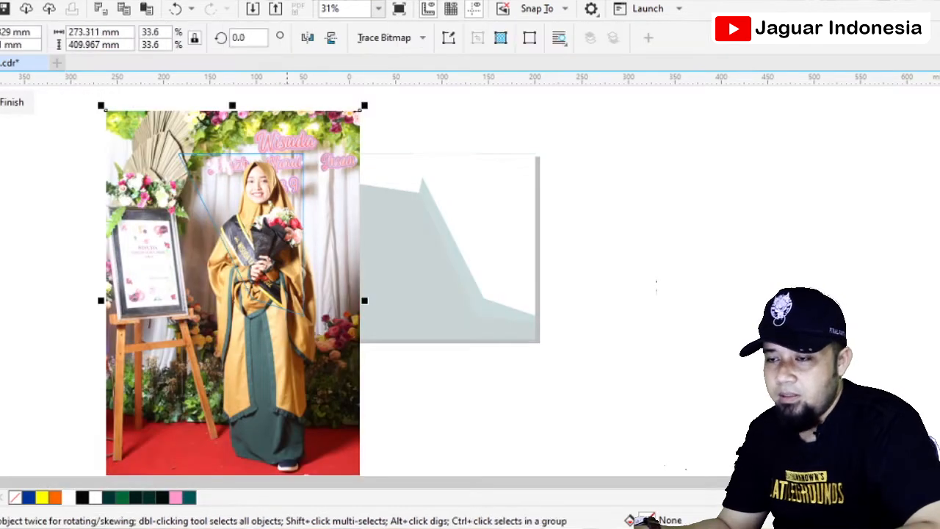
left_click(600, 239, "ctrl")
left_click(616, 238)
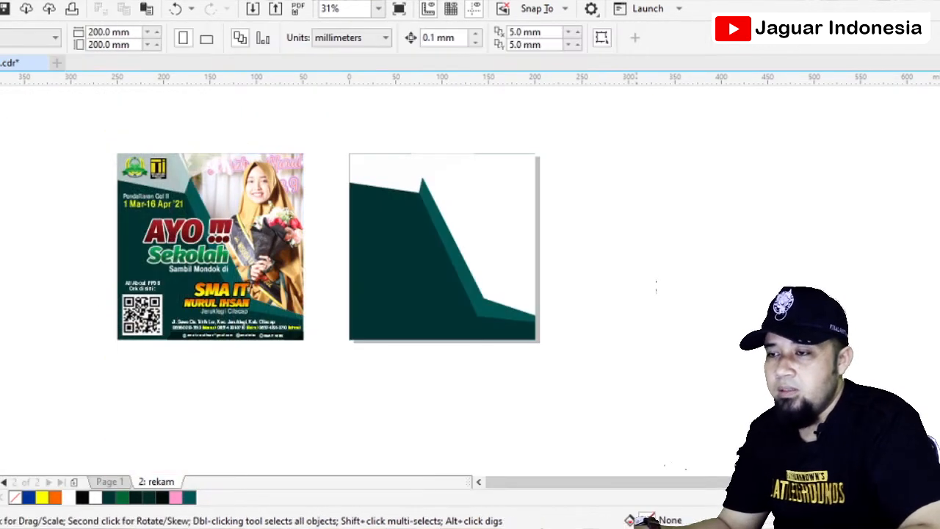
key("ctrl+v")
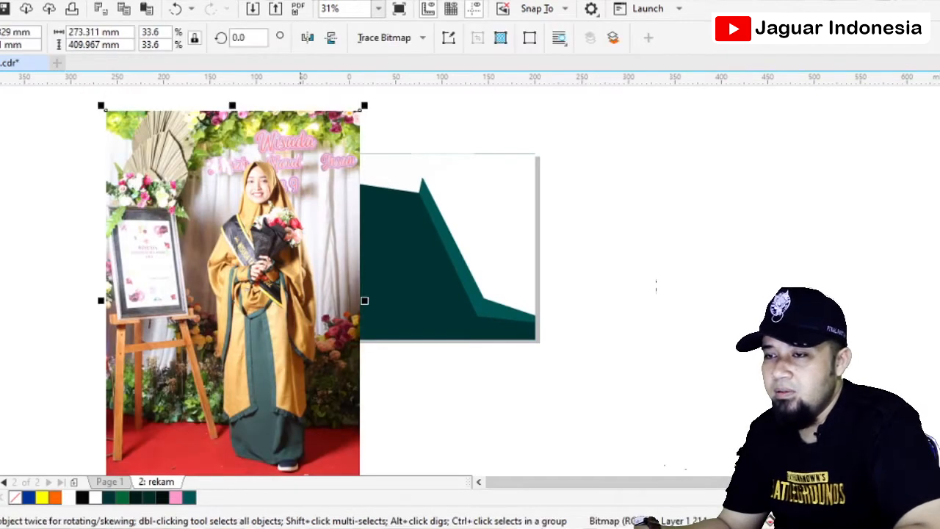
left_click_drag(266, 293, 756, 293)
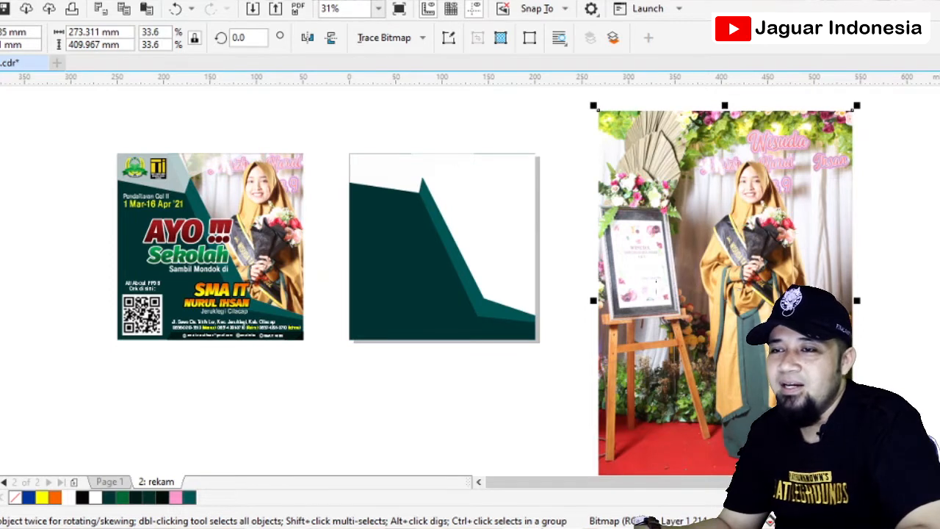
Step: PowerClip the copied graduation photo inside the photo-area shape of the new frame
left_click(145, 0)
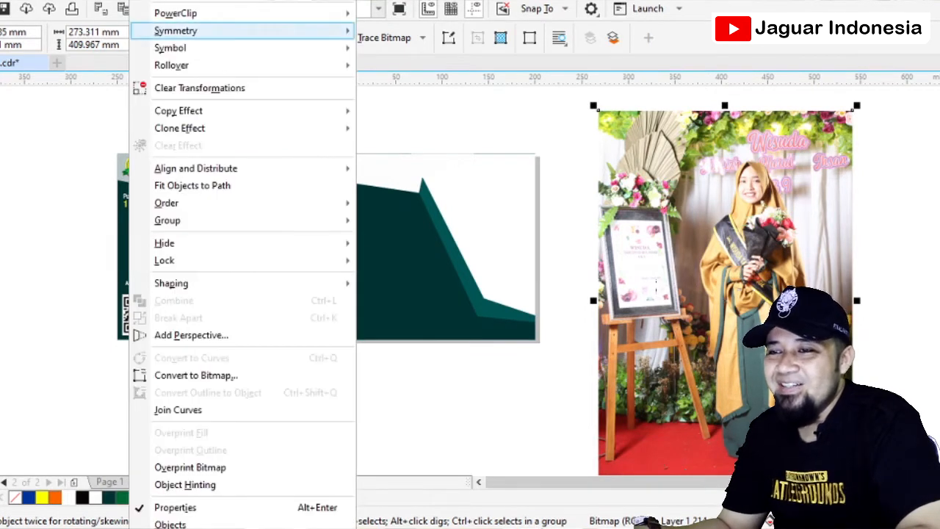
mouse_move(176, 14)
left_click(422, 15)
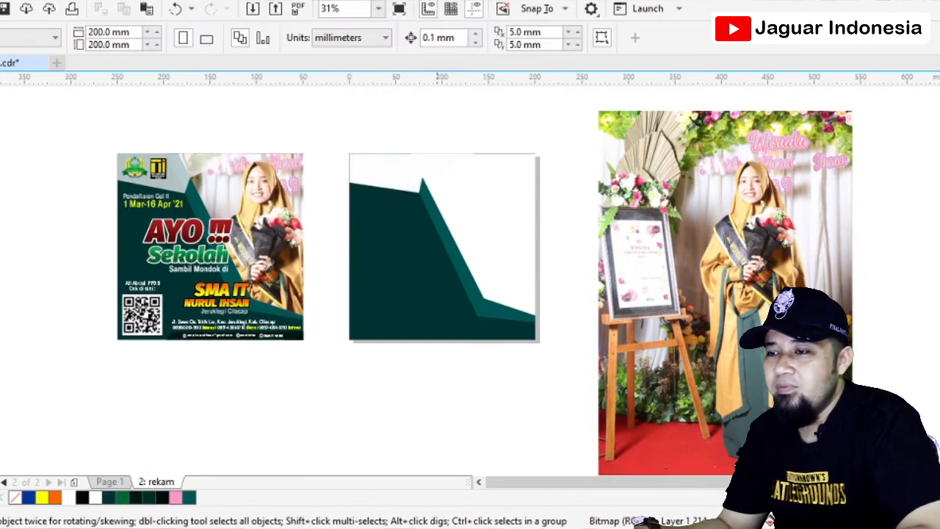
left_click(440, 257)
Step: Edit the new frame's PowerClip contents and move the photo down so the student's face and bouquet fall inside the shape
double_click(515, 238)
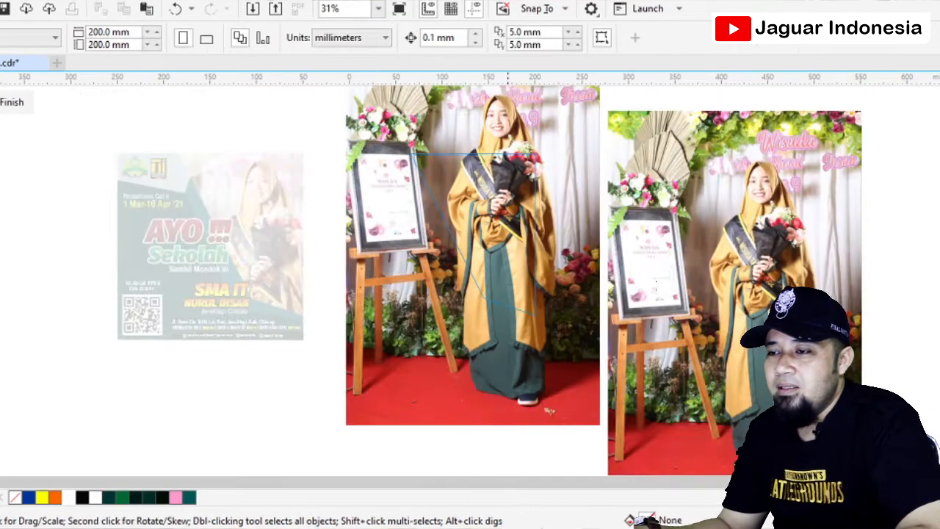
left_click(508, 238)
left_click_drag(519, 239, 517, 304)
left_click_drag(535, 172, 535, 168)
left_click(12, 102)
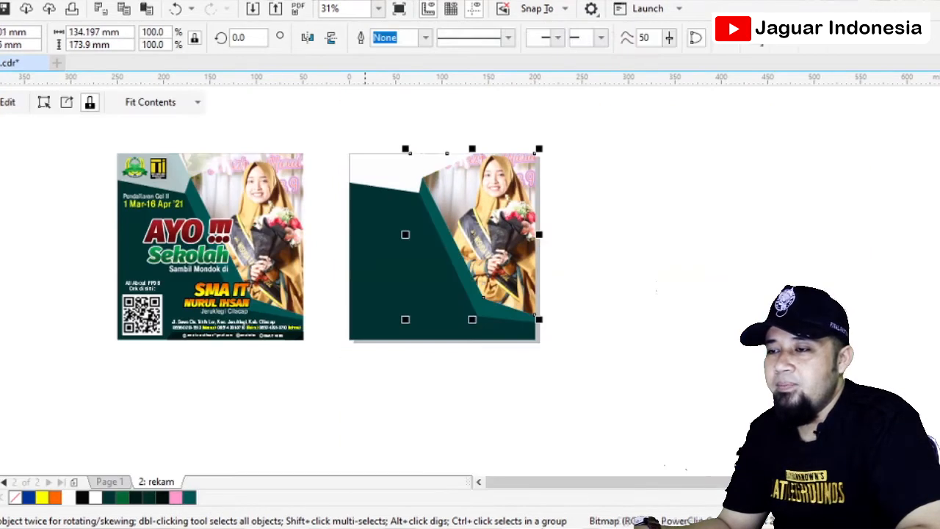
left_click(654, 221)
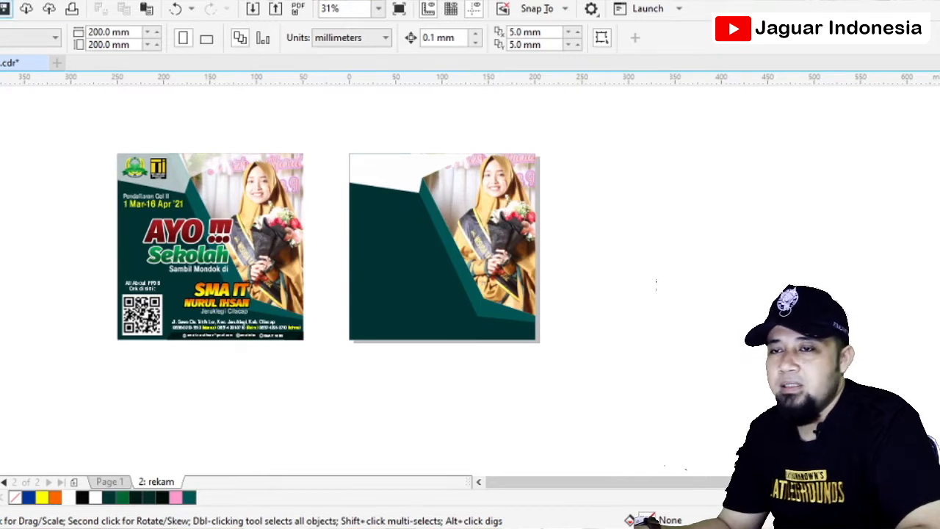
Step: Reopen the frame's PowerClip, shift the photo slightly down and toward the green diagonal band, finish editing and save the document
double_click(508, 229)
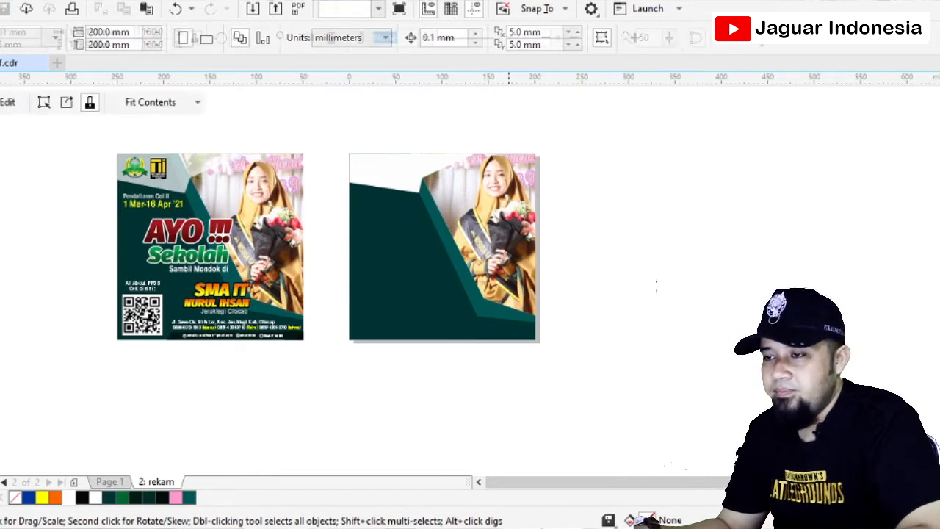
scroll(508, 229, "up", 2)
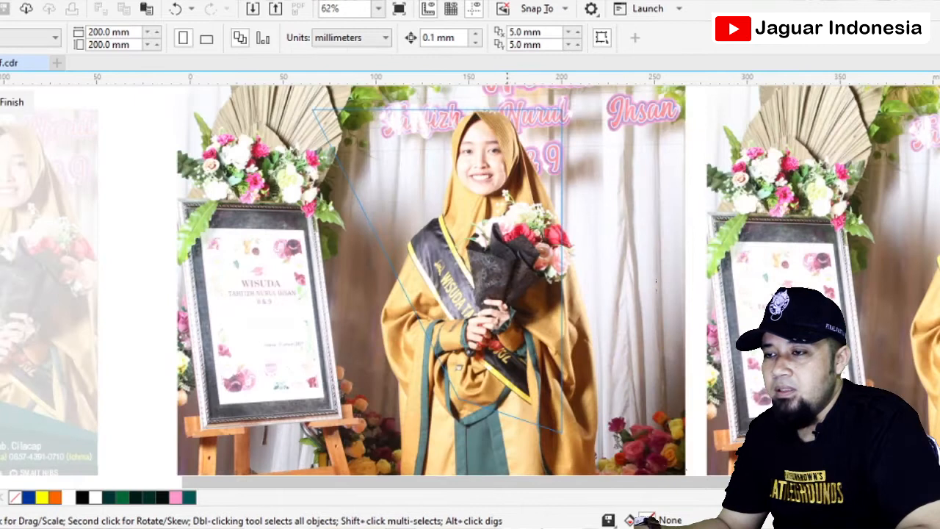
left_click(505, 229)
left_click(12, 102)
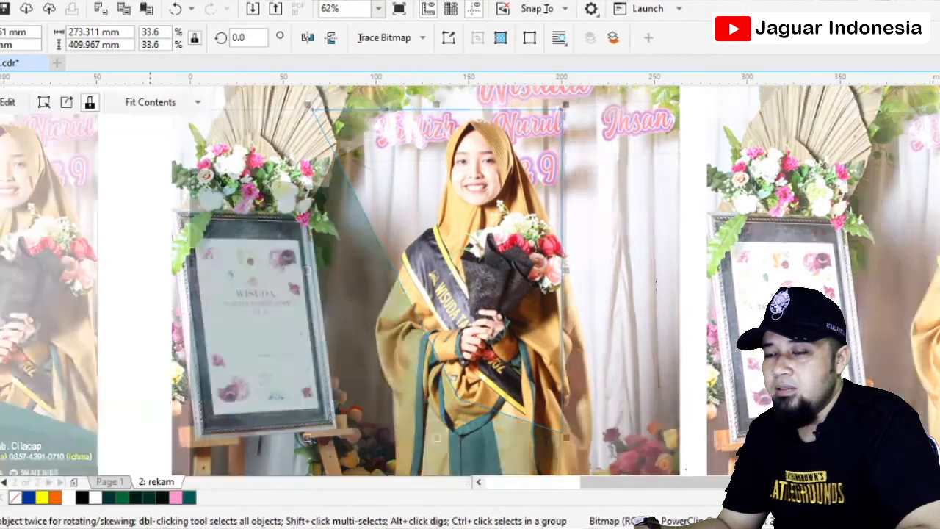
key("Escape")
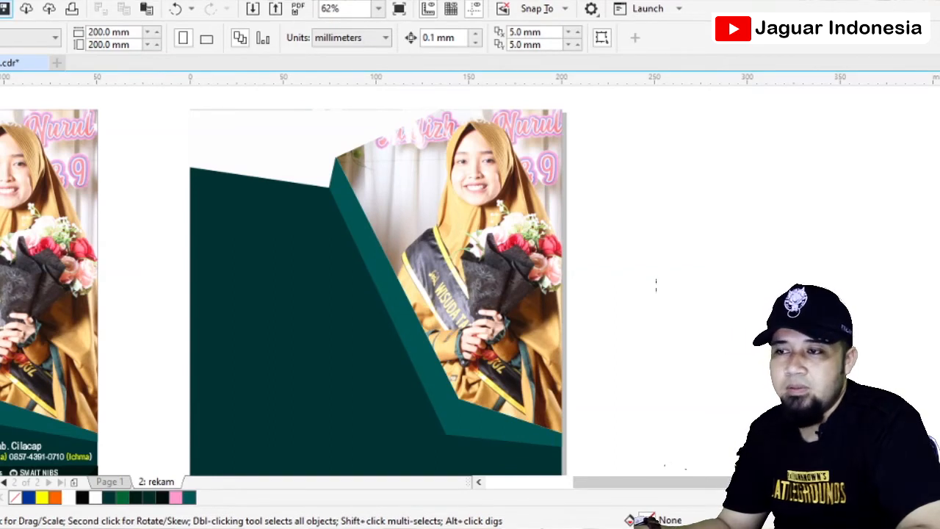
key("ctrl+s")
Step: Inspect the two logos in the header of the reference poster
scroll(490, 153, "up", 2)
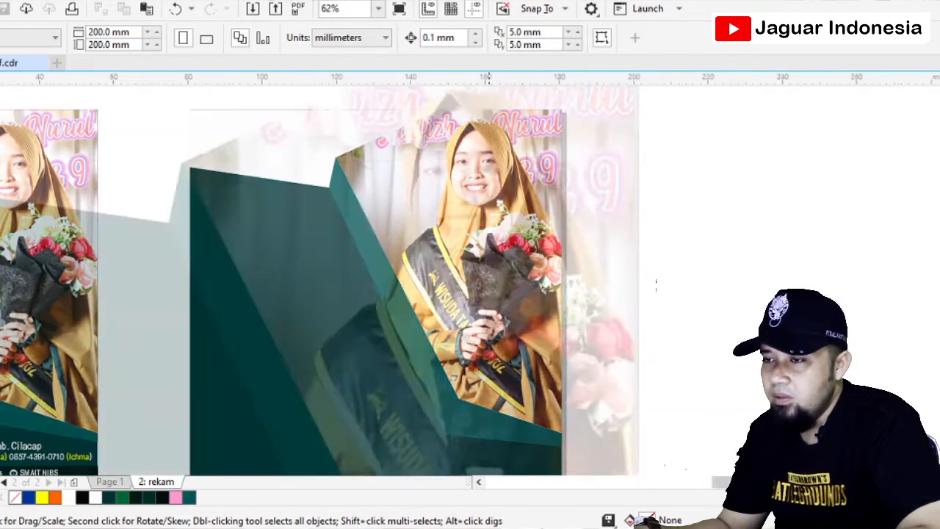
scroll(466, 230, "down", 2)
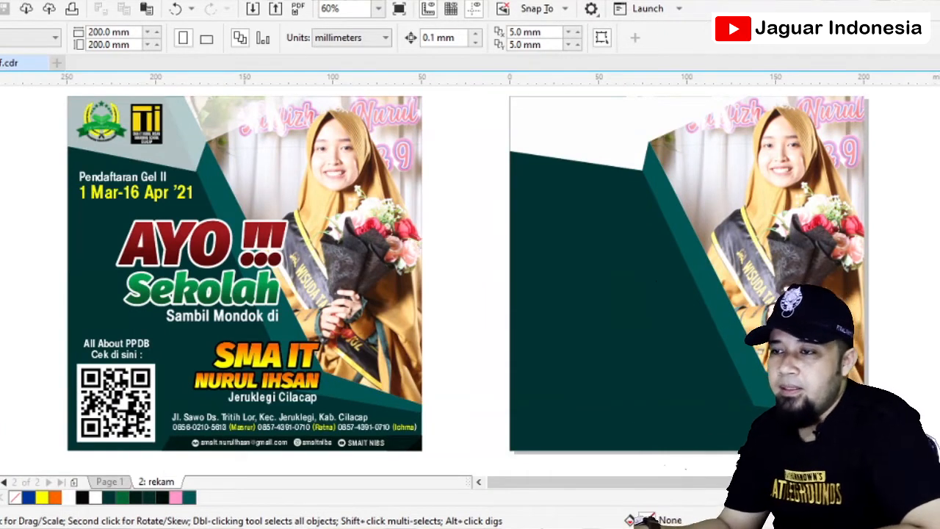
left_click(144, 121)
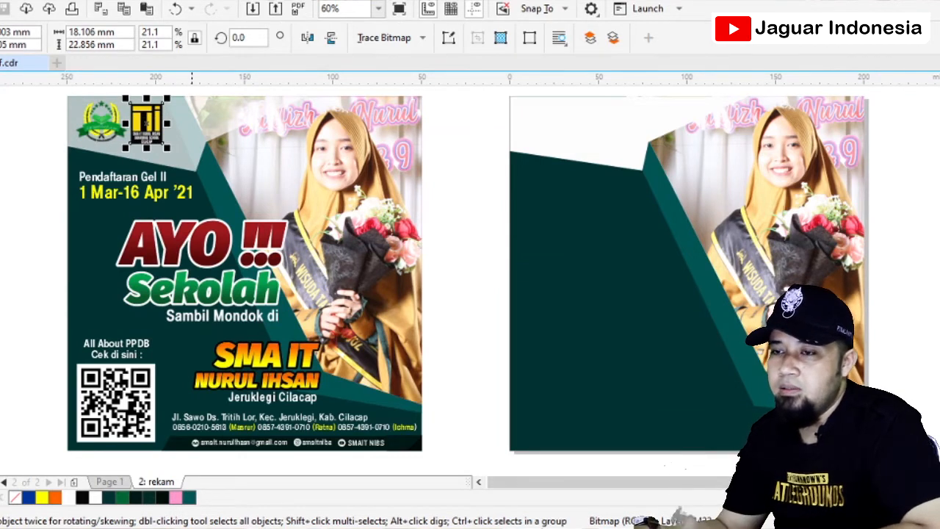
left_click(102, 122)
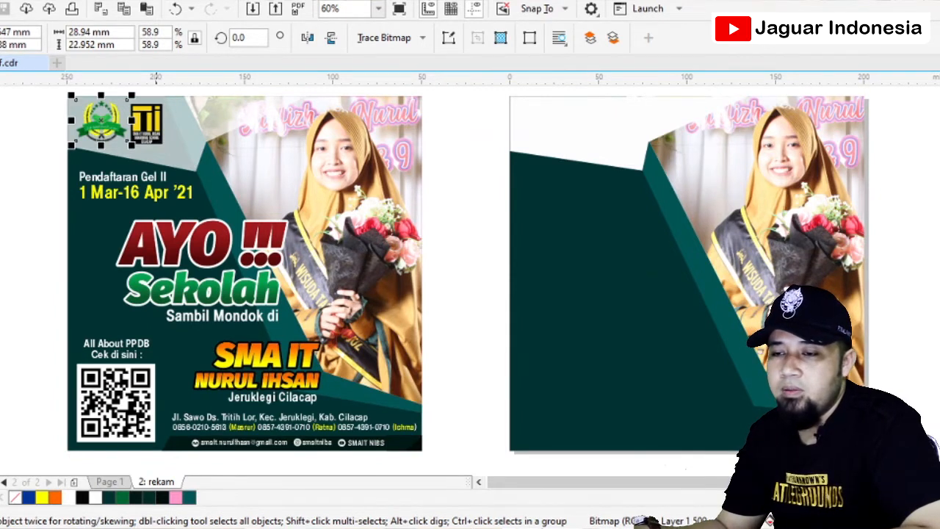
Step: Switch to File Explorer and go from the graduation photo folder up to the PakSung (D:) drive
mouse_move(66, 527)
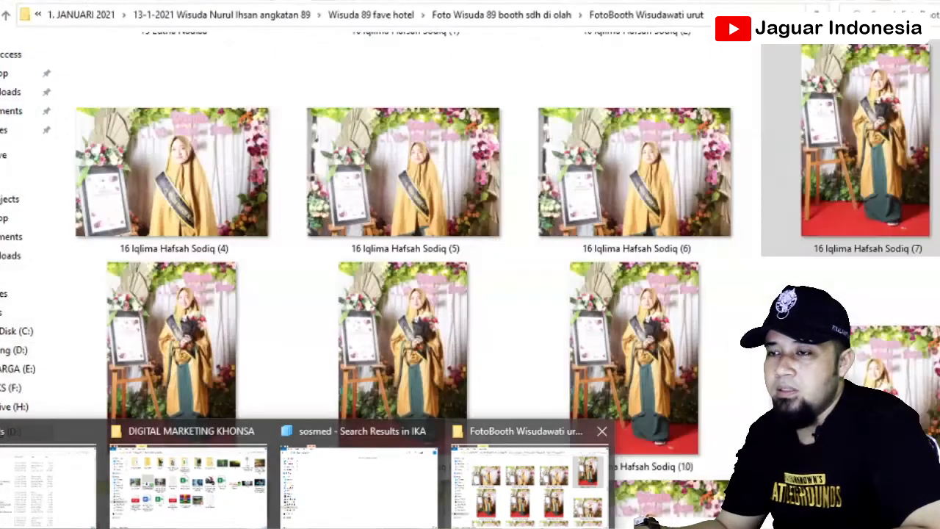
left_click(530, 481)
left_click(82, 15)
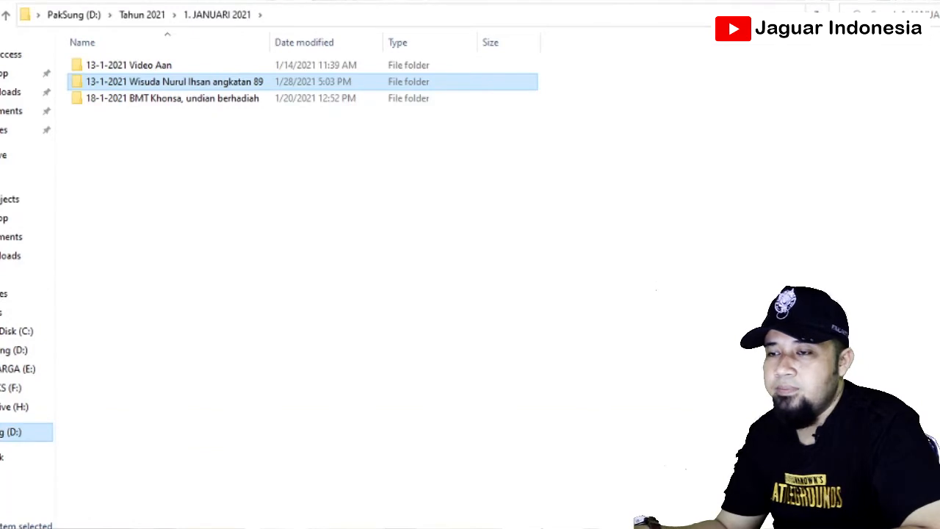
left_click(25, 432)
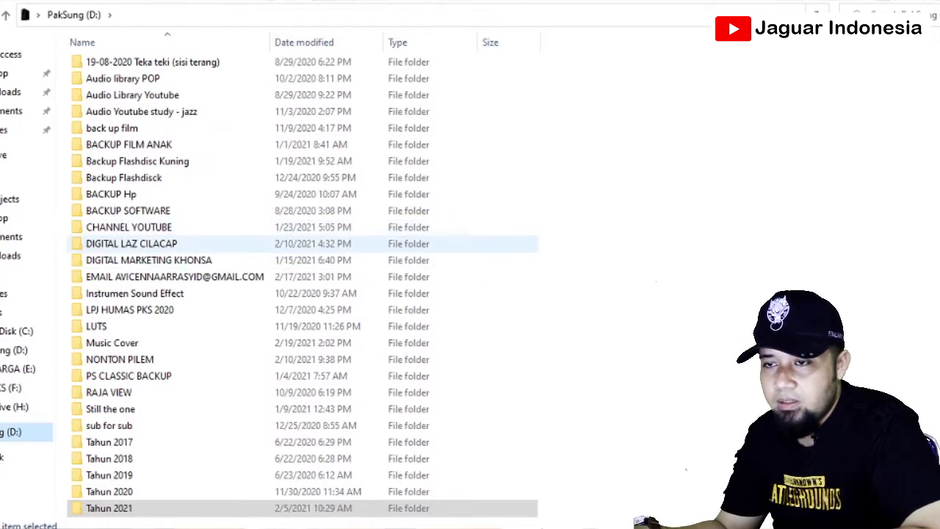
Step: Open the folder CHANNEL YOUTUBE > JAGUAR INDONESIA > dari web on the D: drive
double_click(128, 227)
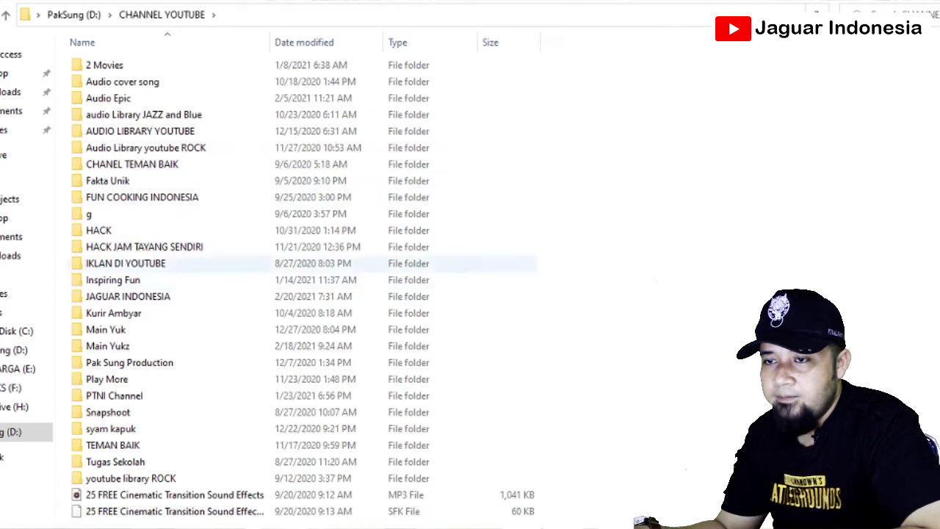
left_click(128, 296)
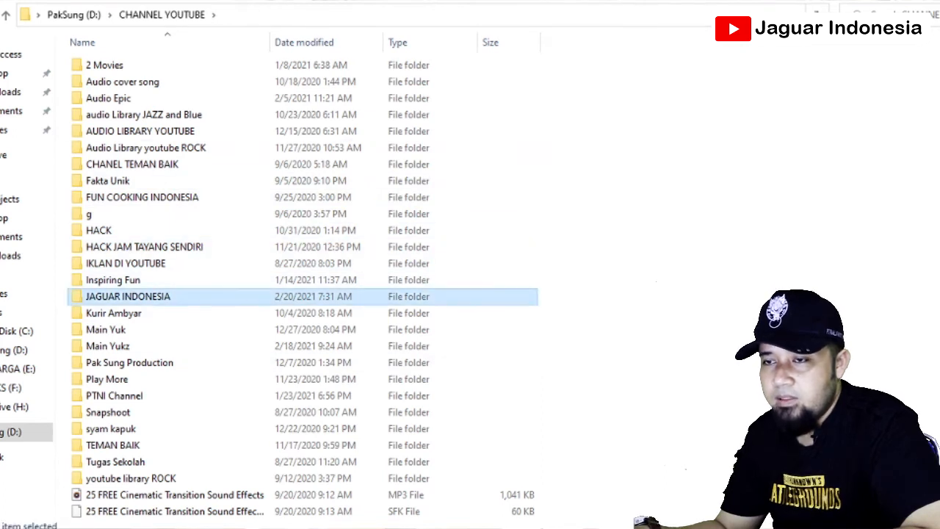
double_click(128, 296)
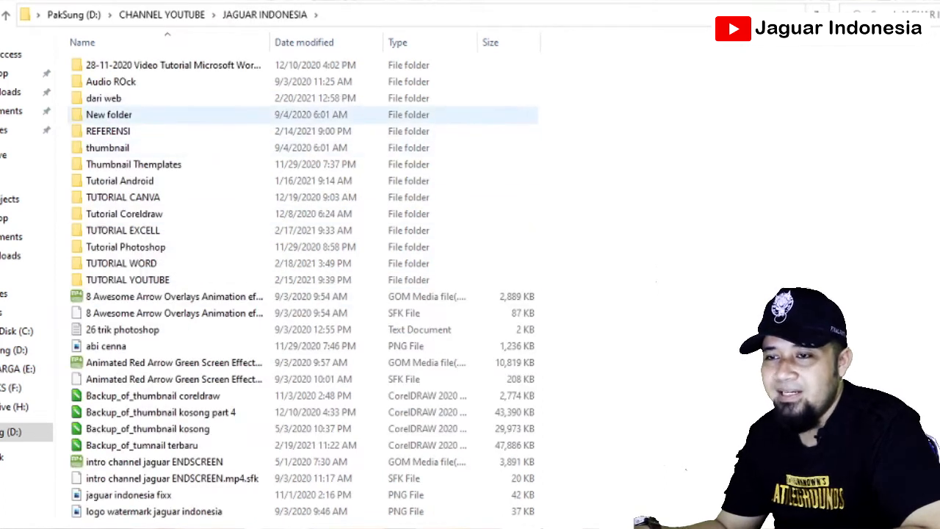
left_click(169, 115)
double_click(169, 98)
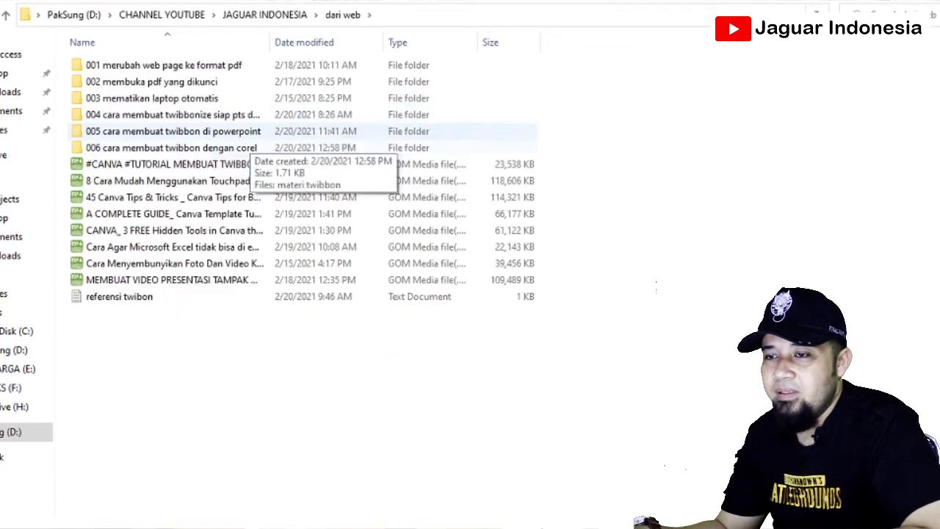
Step: Find the logo files among the twibbon folders and open "005 cara membuat twibbon di powerpoint"
double_click(220, 148)
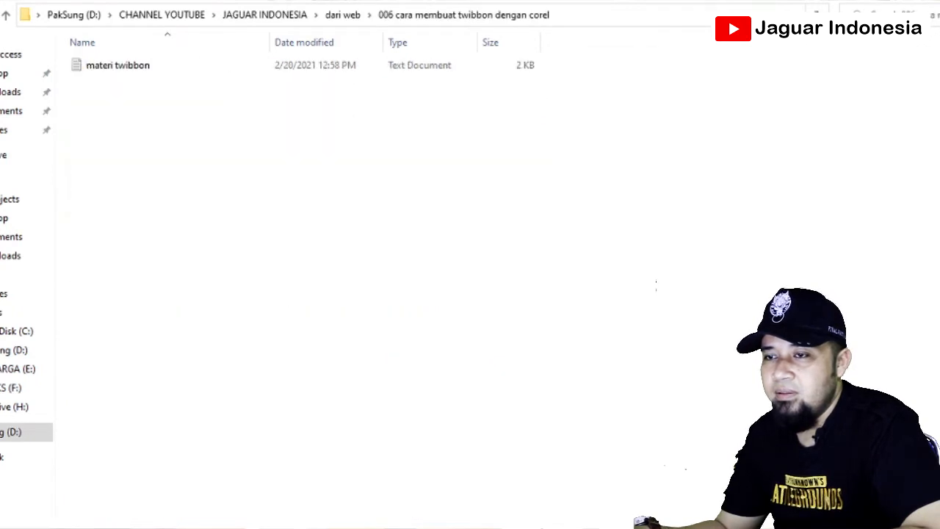
left_click(342, 14)
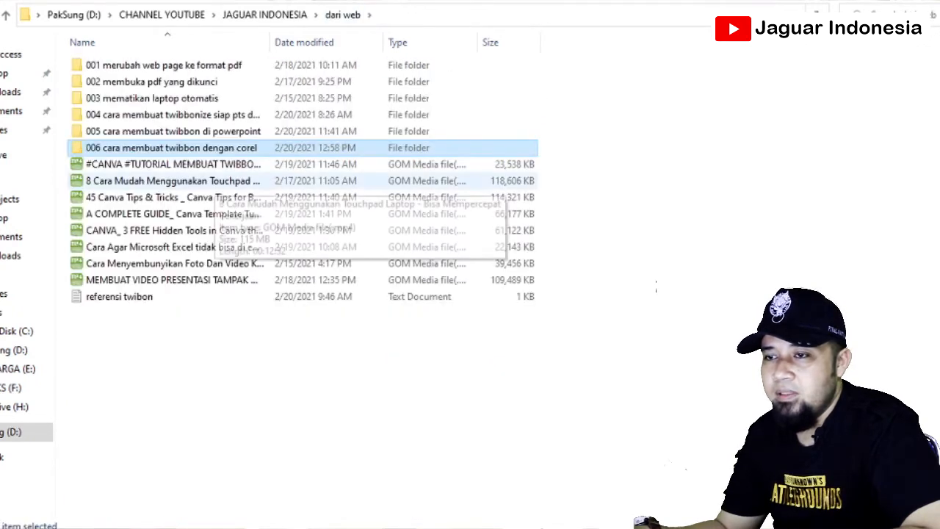
double_click(172, 131)
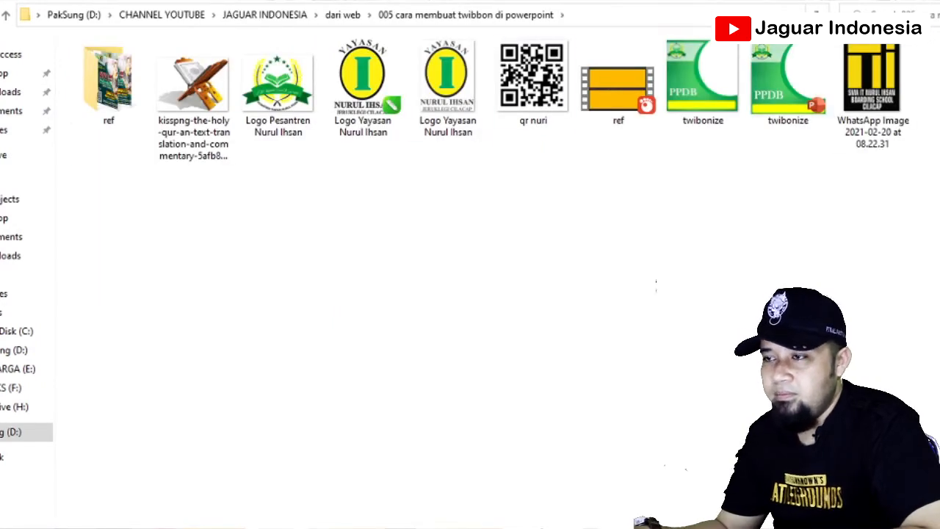
Step: Import "Logo Pesantren Nurul Ihsan", "WhatsApp Image 2021-02-20 at 08.22.31" and "qr nuri" into the CorelDRAW document, placing them above the two posters
left_click(278, 88)
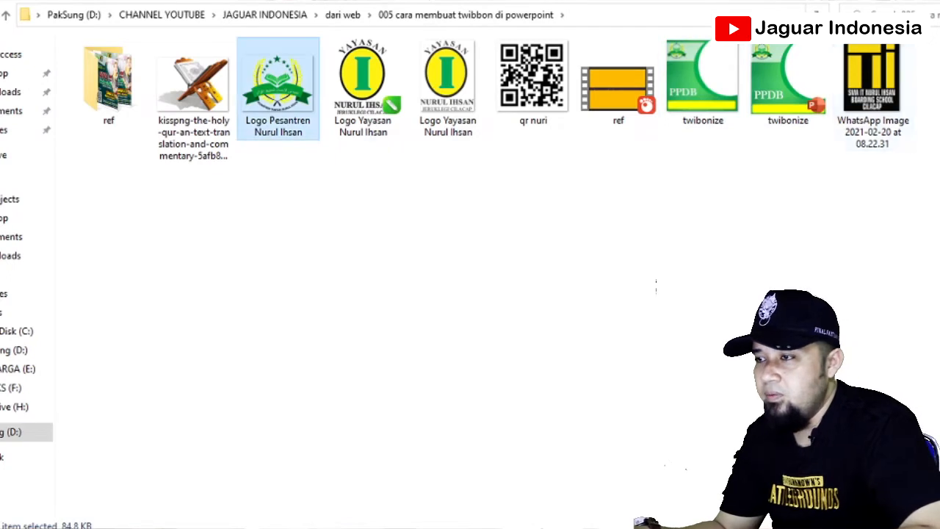
left_click(873, 95, "ctrl")
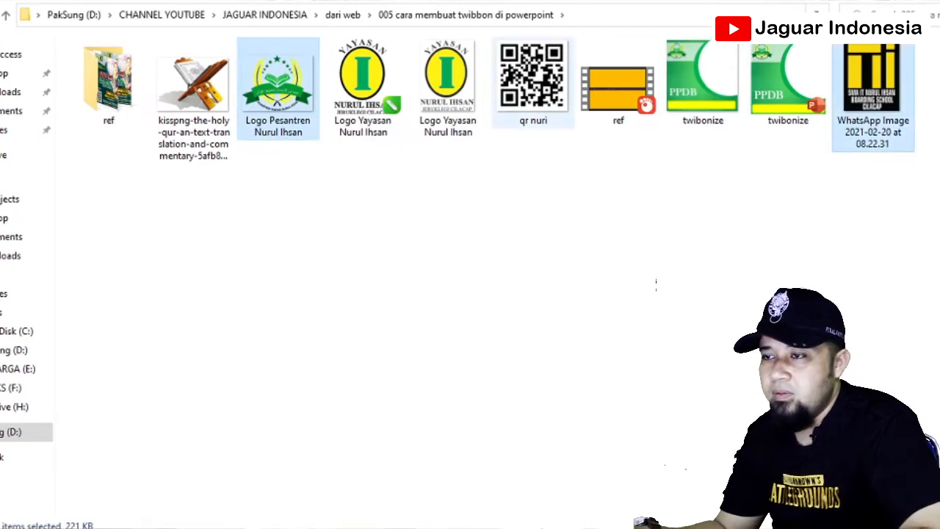
left_click(533, 81, "ctrl")
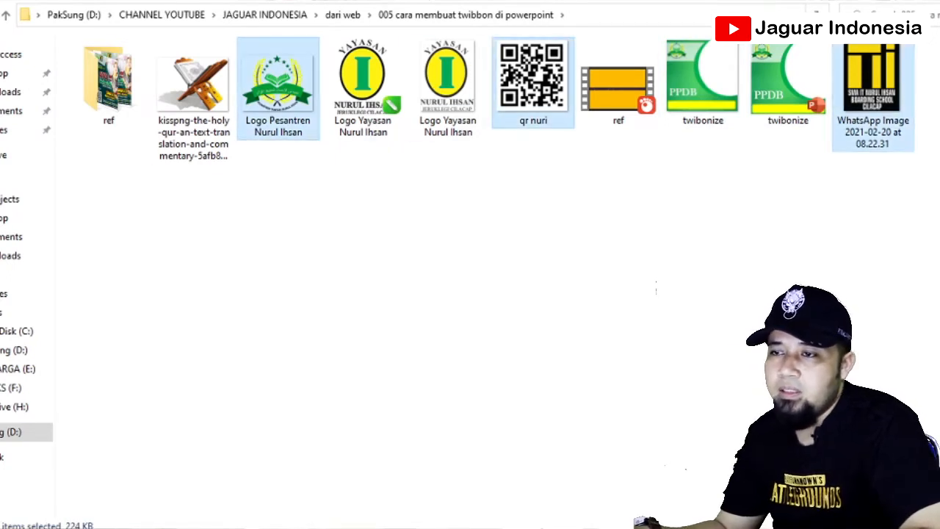
left_click_drag(533, 80, 382, 518)
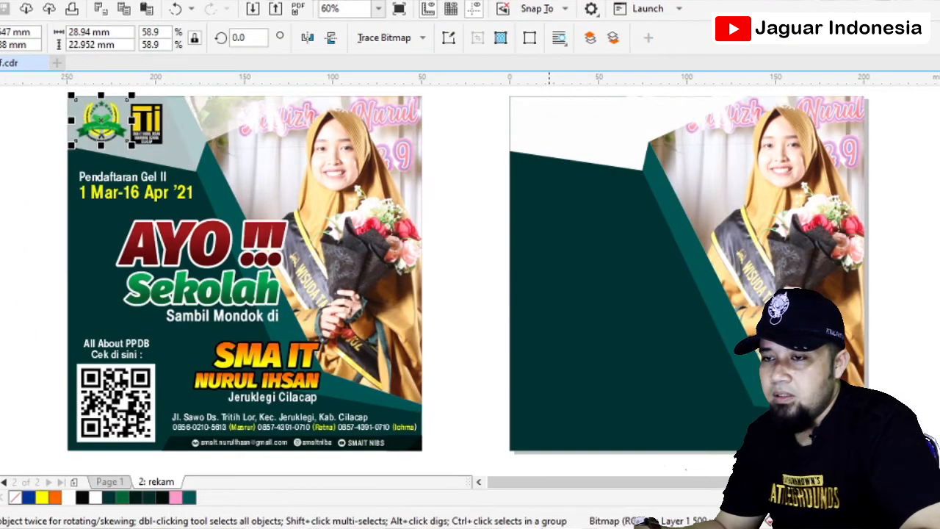
scroll(496, 318, "down", 1)
left_click_drag(486, 313, 523, 141)
scroll(526, 142, "up", 1)
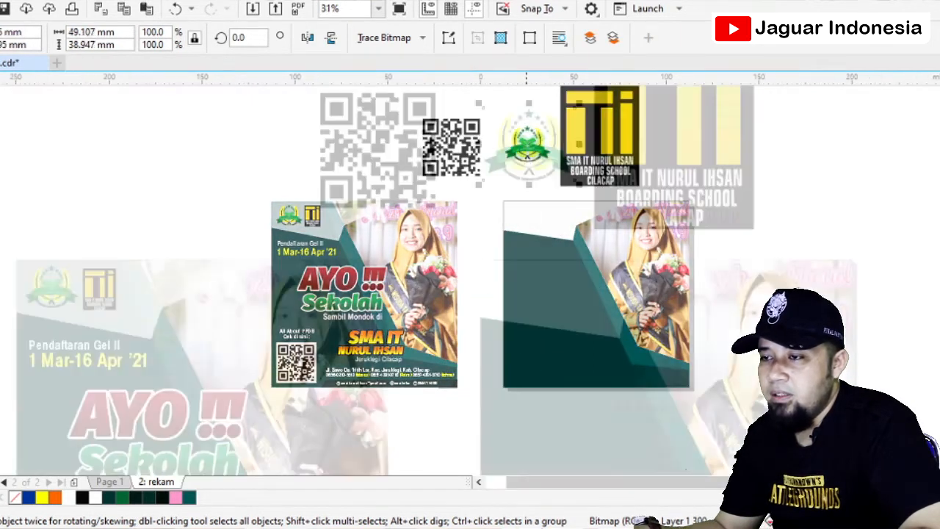
Step: Shrink the green pesantren logo to about 32 × 25 mm and place it in the upper-left corner of the new poster
left_click(656, 286)
left_click_drag(542, 153, 541, 196)
left_click_drag(579, 147, 520, 290)
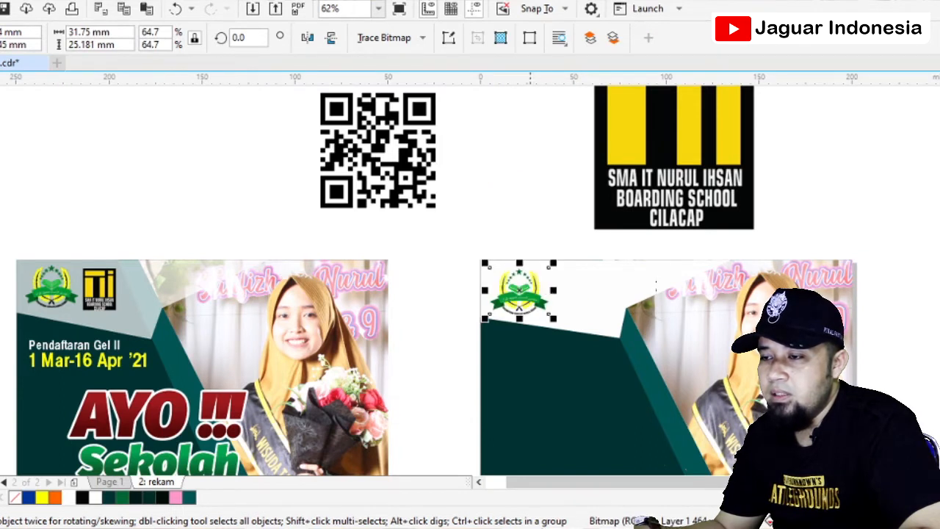
scroll(656, 283, "up", 2)
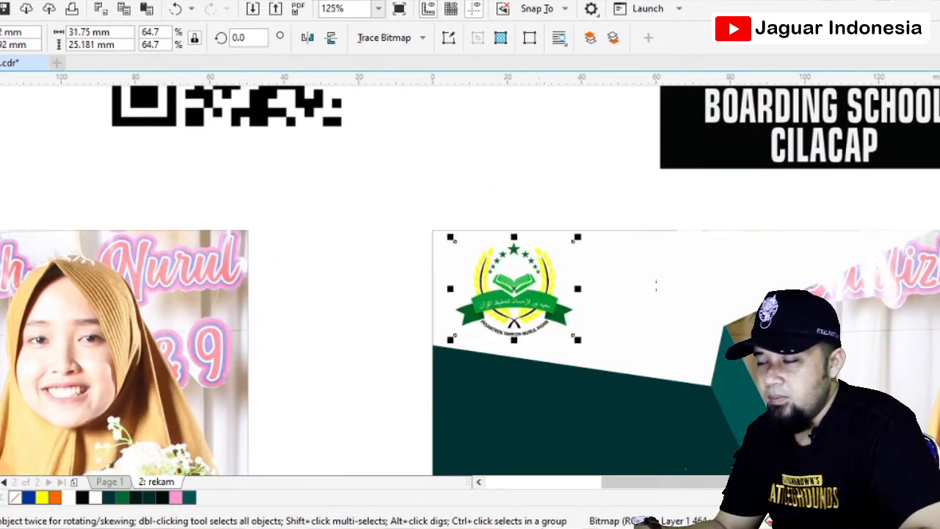
Step: Shrink the black-and-yellow SMA IT logo to about 20 × 25 mm and place it beside the green logo in the header
scroll(541, 273, "down", 1)
left_click_drag(689, 133, 682, 252)
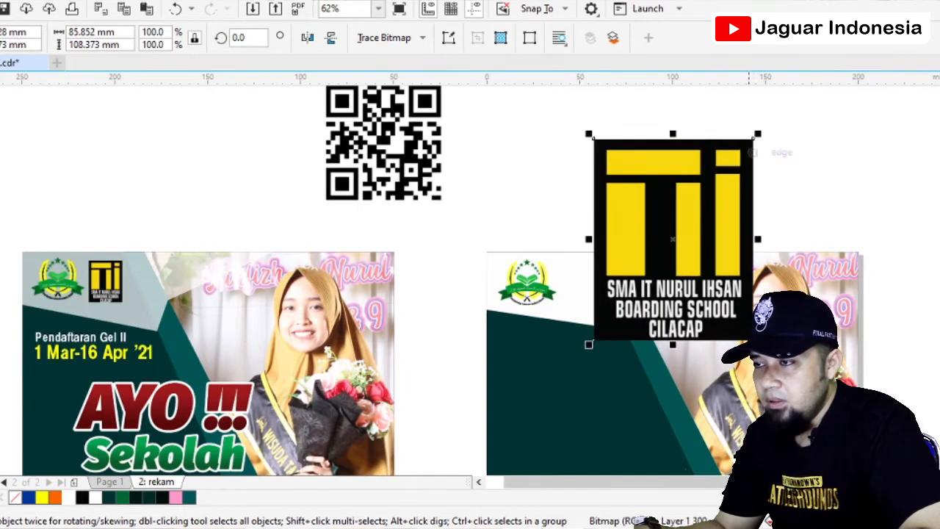
left_click_drag(757, 134, 645, 251)
scroll(620, 294, "up", 2)
left_click_drag(569, 296, 560, 292)
left_click_drag(618, 362, 586, 322)
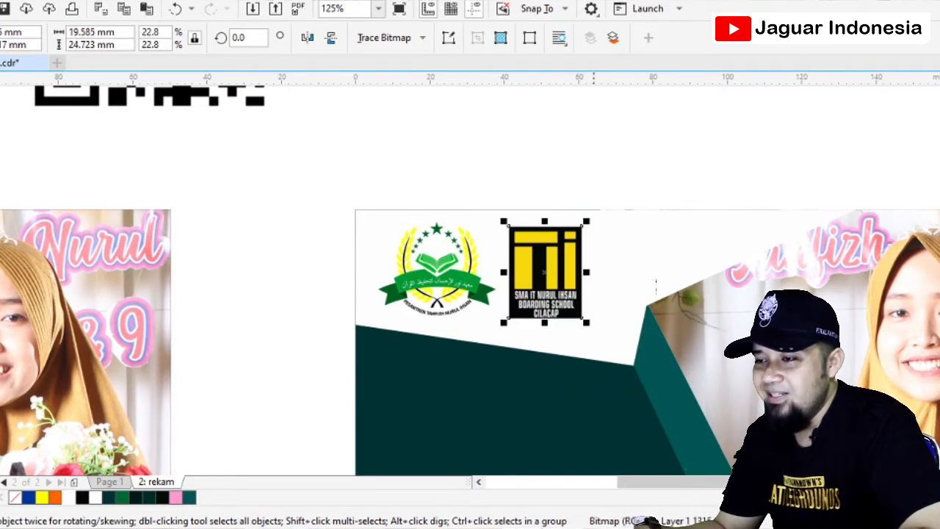
key("Escape")
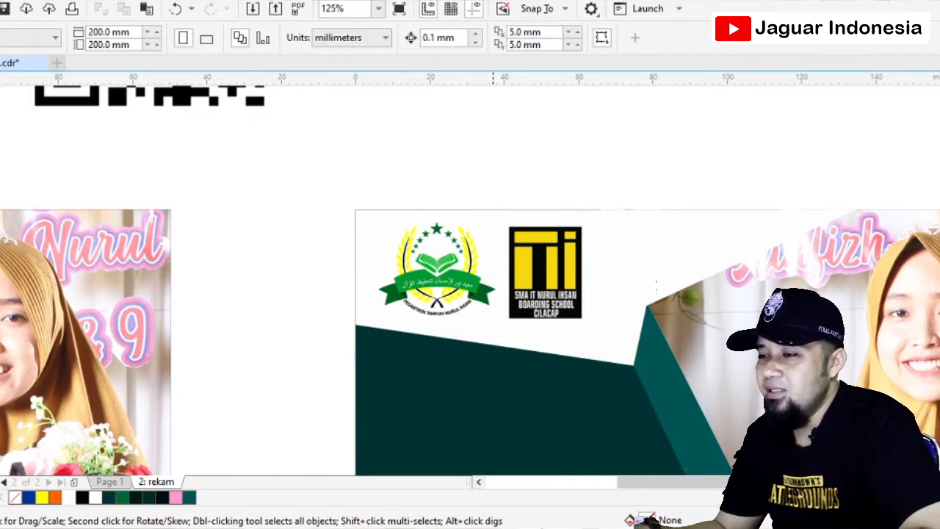
scroll(493, 284, "down", 3)
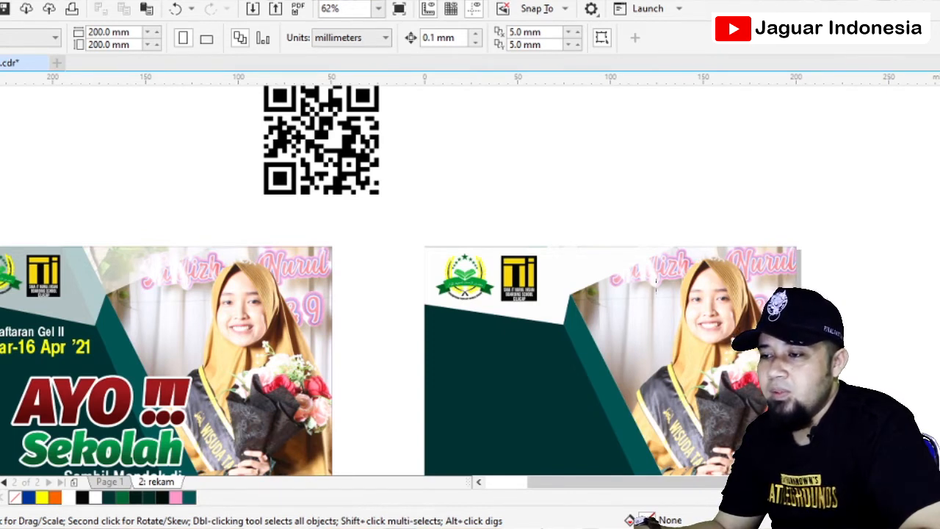
left_click(656, 289)
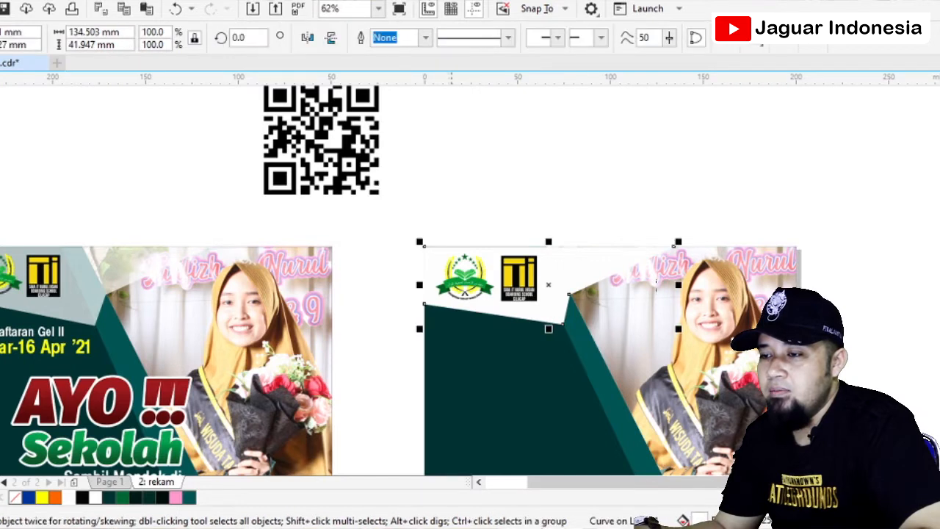
key("t")
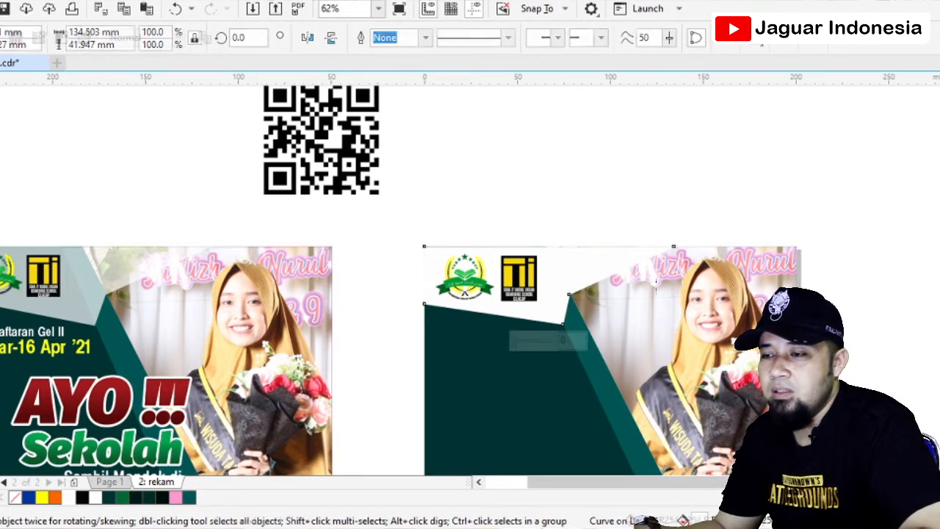
scroll(518, 292, "up", 2)
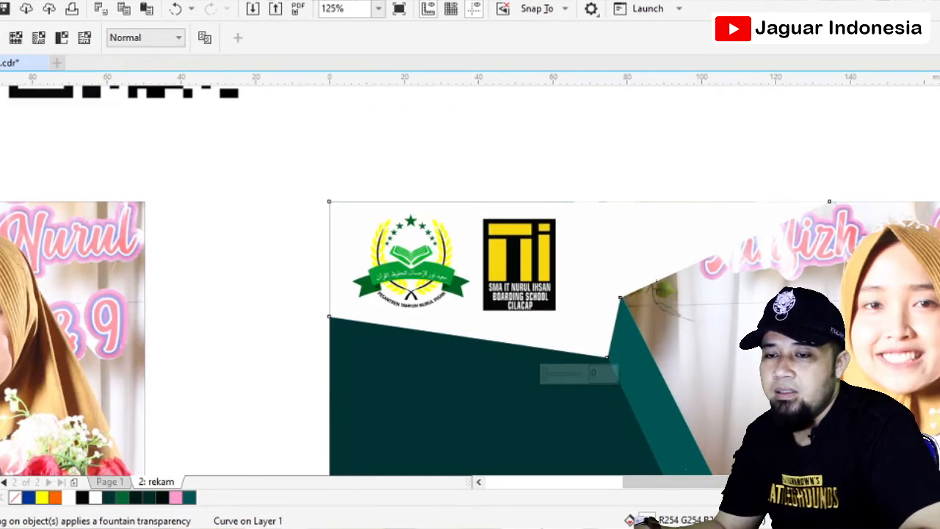
key("space")
key("Escape")
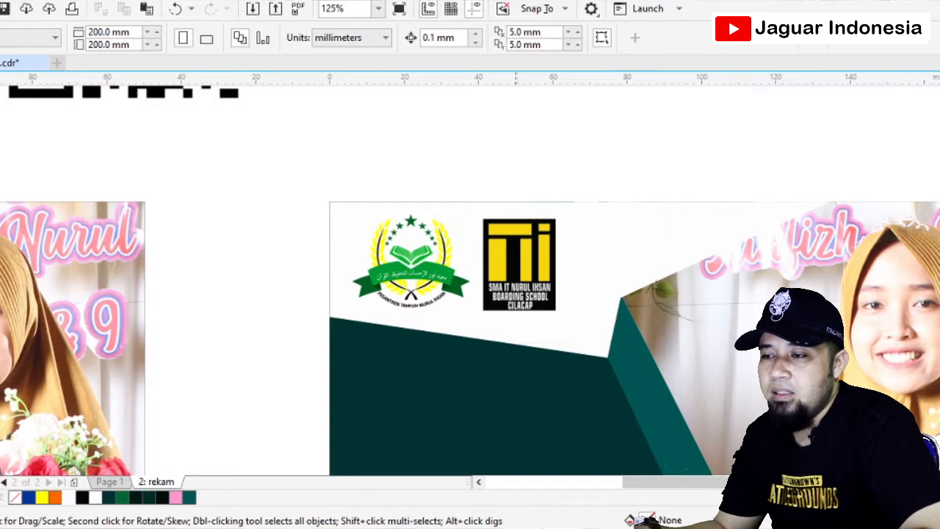
Step: Apply a uniform transparency of 63 to the white header shape behind the two logos
left_click(470, 316)
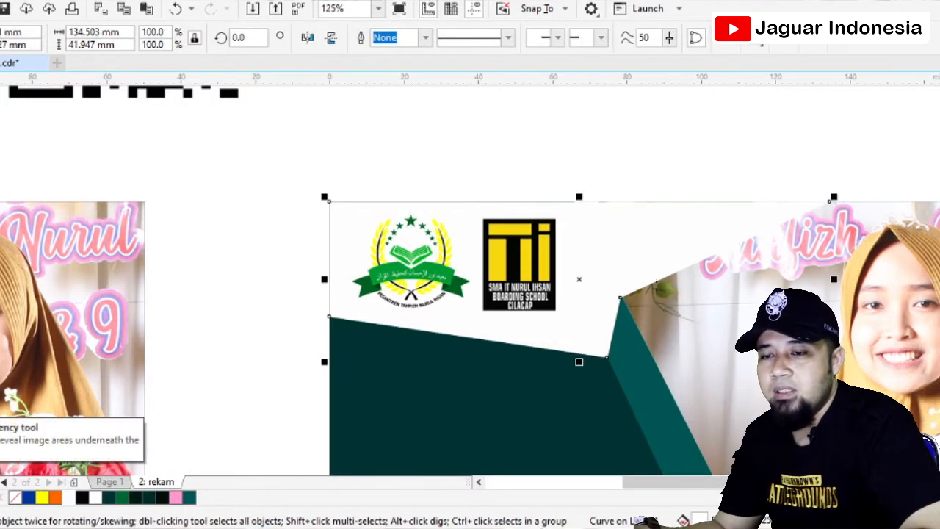
left_click(0, 403)
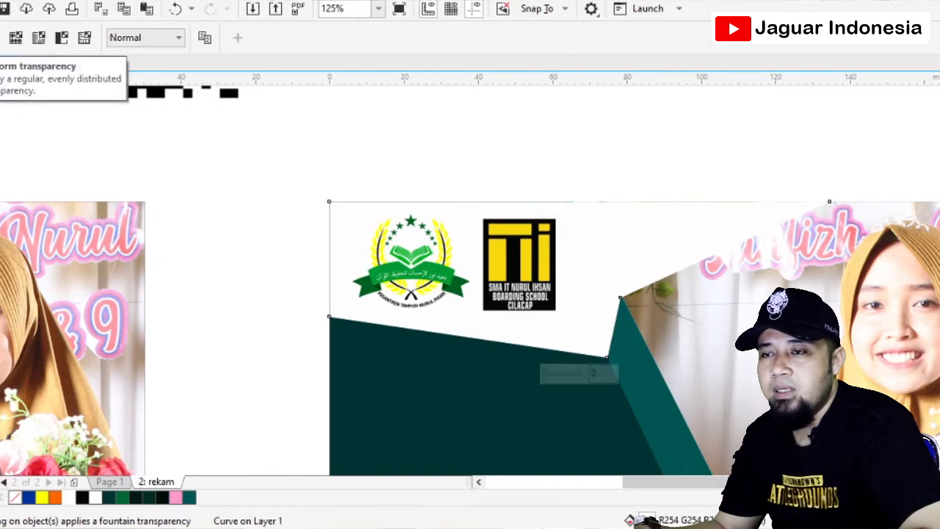
left_click(0, 37)
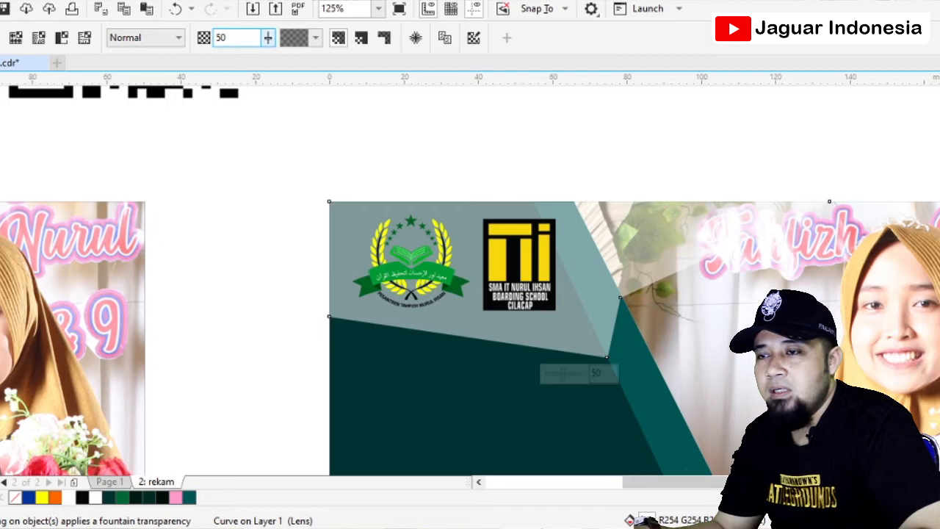
left_click(268, 38)
left_click_drag(267, 57, 306, 57)
left_click(268, 37)
left_click(268, 37)
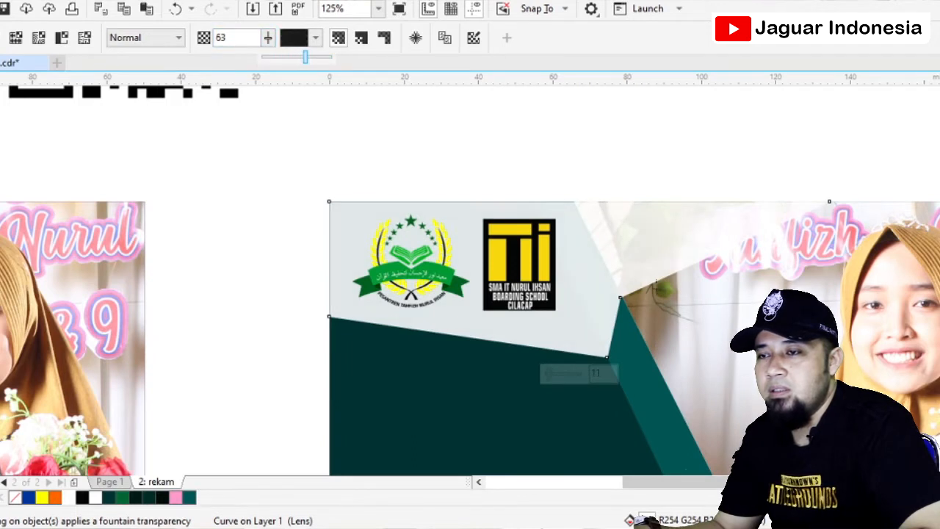
scroll(359, 150, "down", 2)
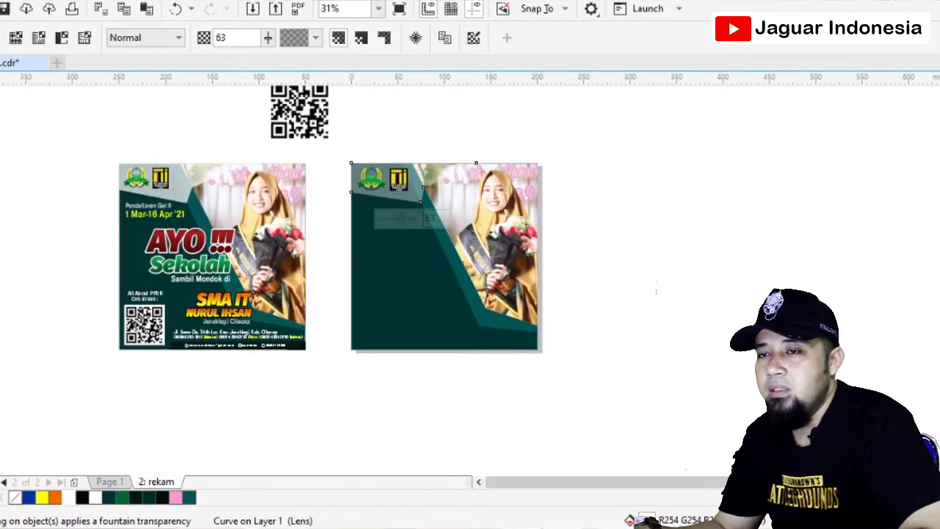
key("space")
key("Escape")
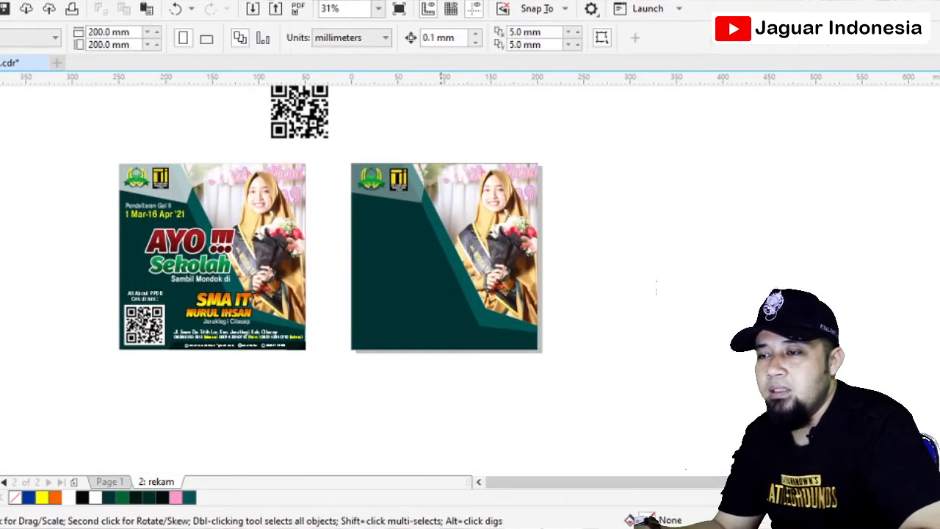
Step: Set the header shape's uniform transparency to 60
left_click(414, 190)
key("space")
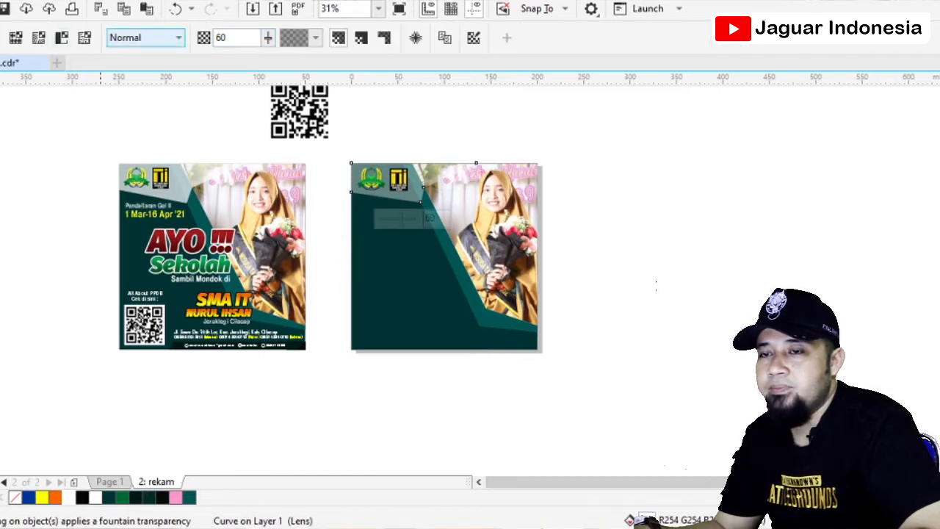
key("space")
key("Escape")
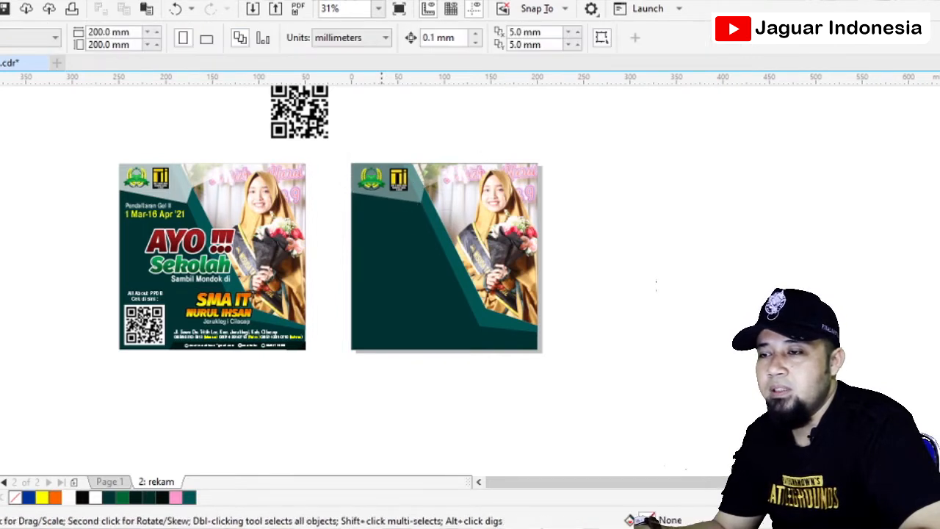
Step: Set the header shape's uniform transparency to 53
scroll(381, 163, "up", 2)
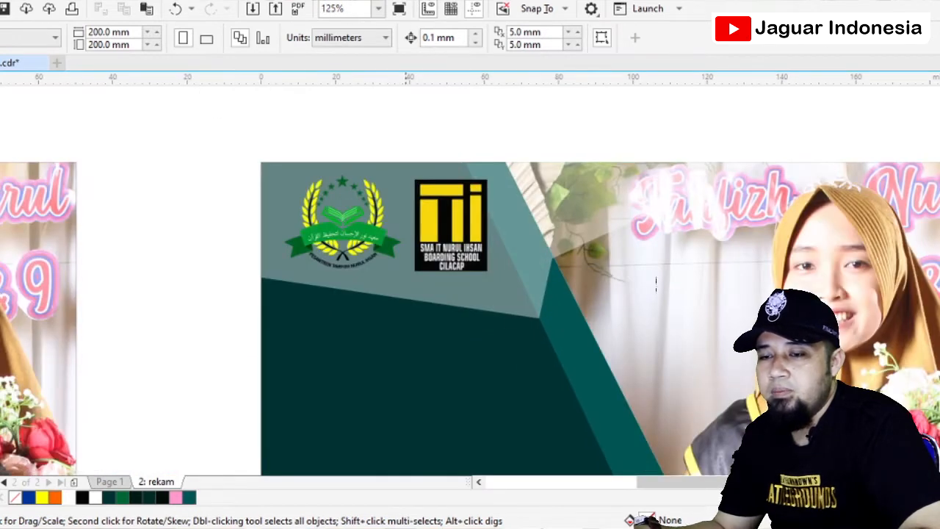
left_click(656, 290)
key("space")
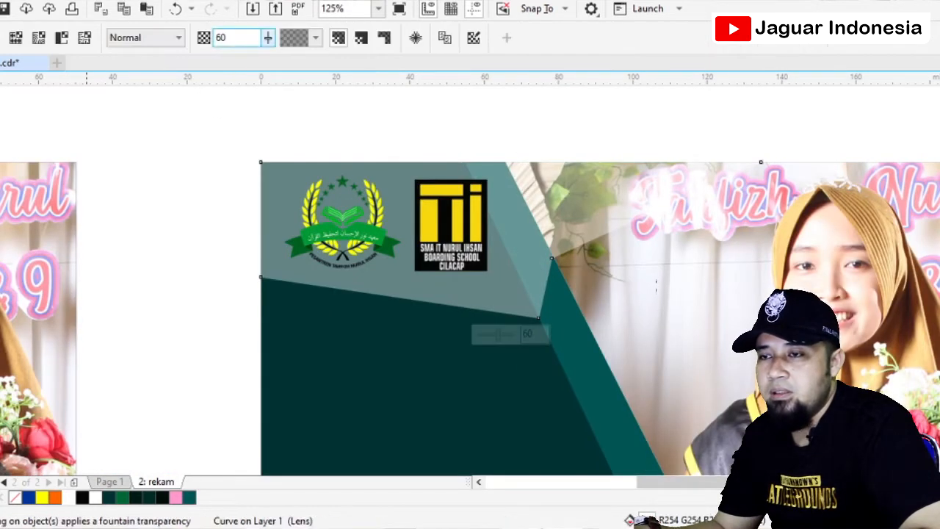
left_click_drag(266, 56, 261, 57)
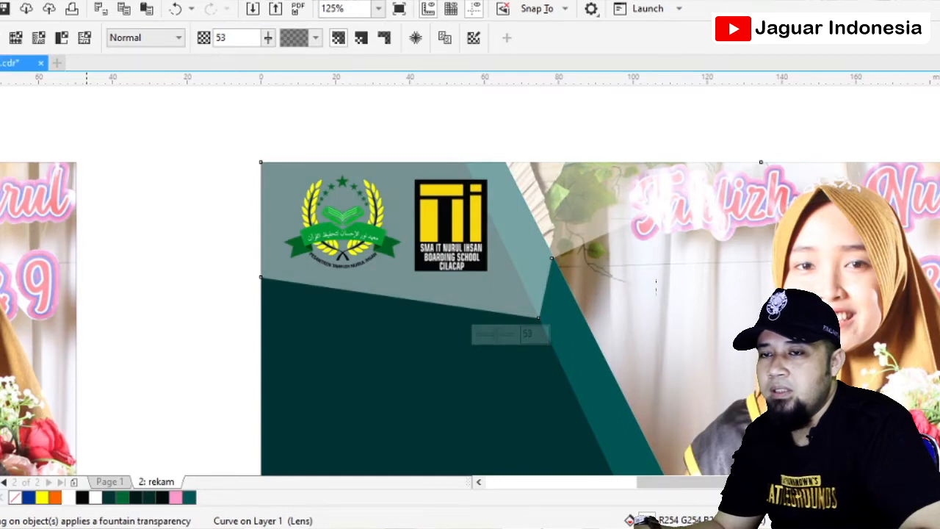
key("space")
left_click(241, 145)
Step: Copy the dark footer strip from the reference poster onto the new poster and align it to the background's right edge
scroll(241, 145, "down", 1)
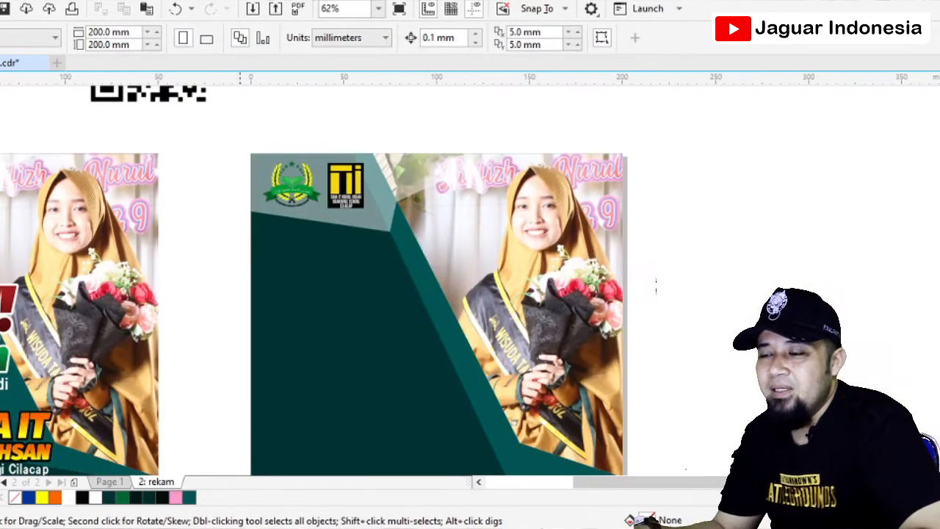
scroll(815, 220, "down", 1)
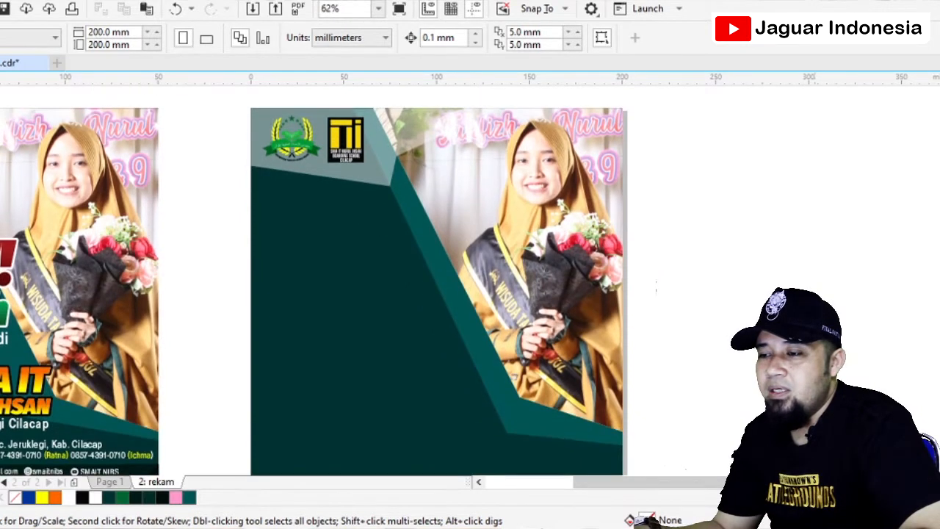
scroll(815, 215, "down", 1)
scroll(483, 358, "up", 2)
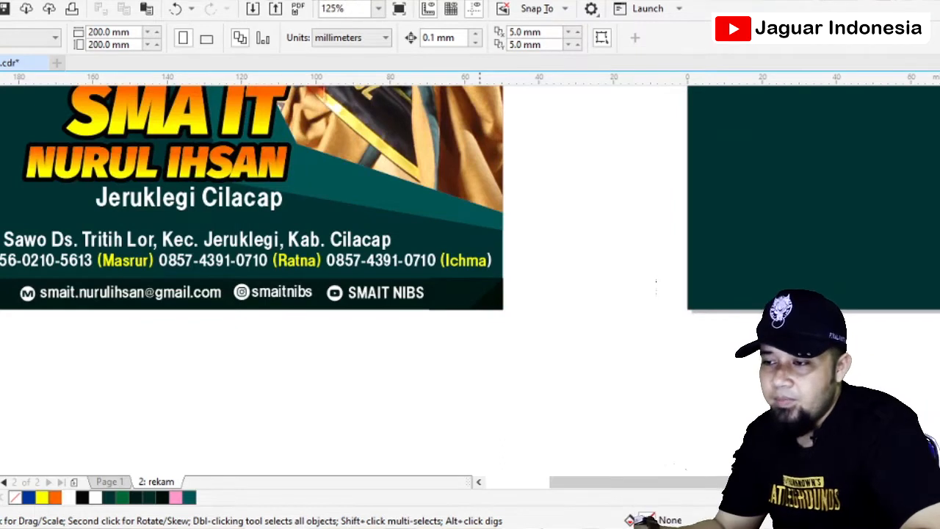
scroll(656, 283, "left", 3)
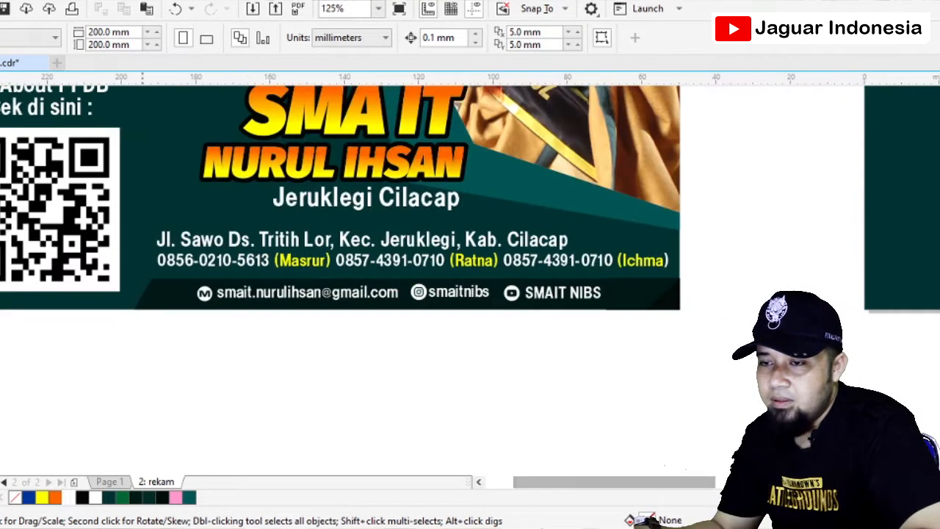
left_click(156, 301)
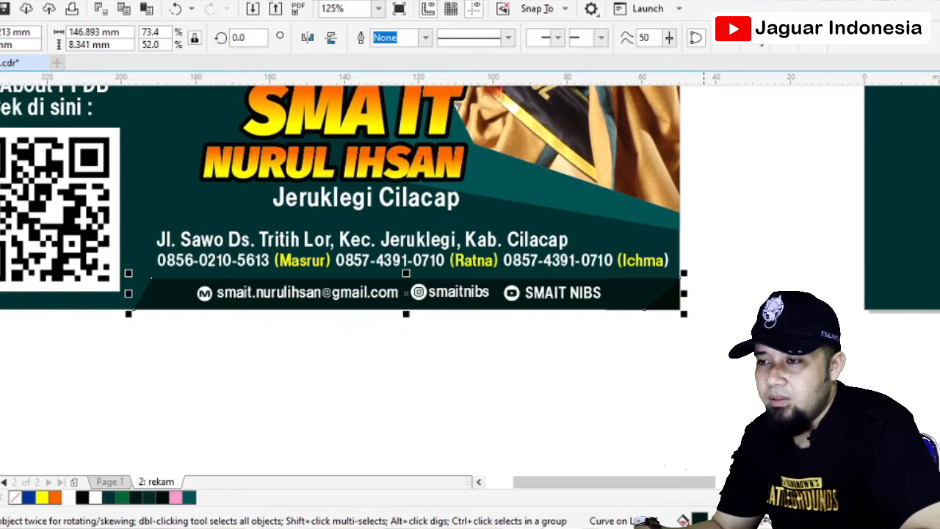
scroll(488, 319, "down", 2)
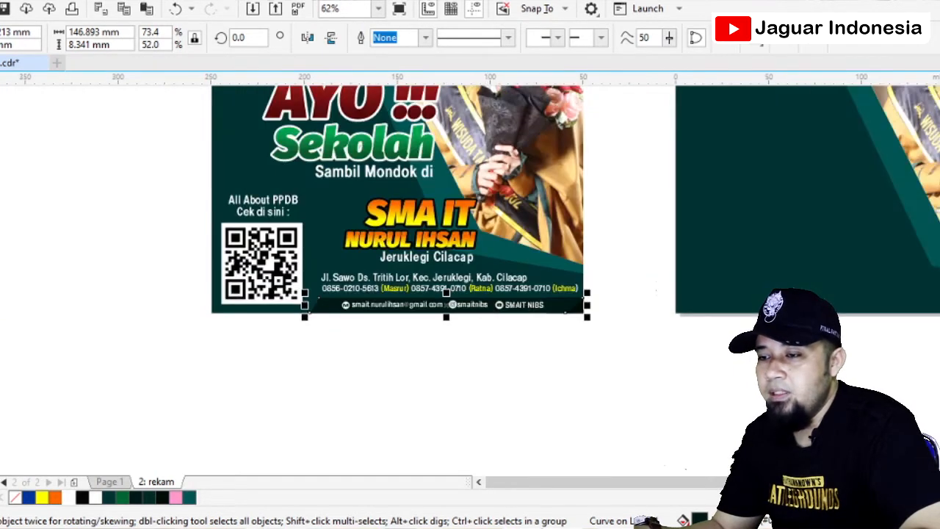
left_click_drag(324, 306, 618, 305)
right_click(618, 306)
left_click(727, 250, "shift")
key("r")
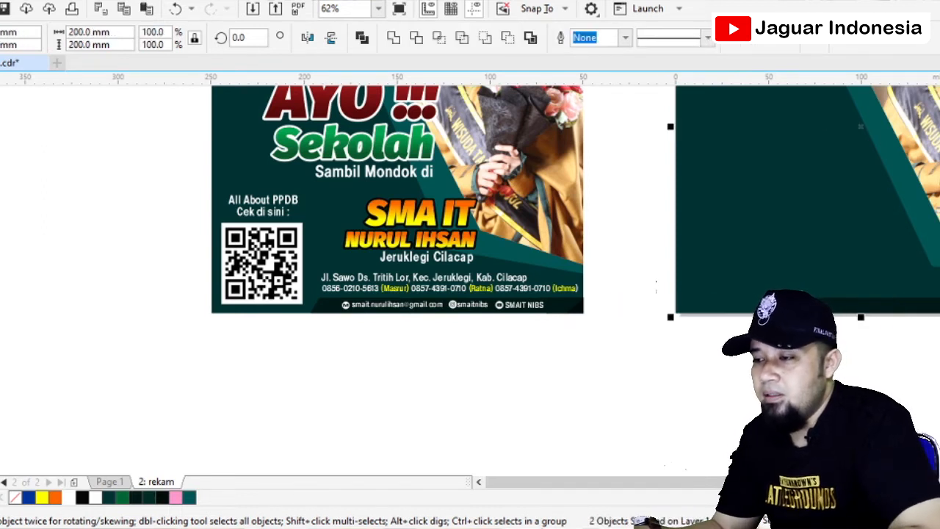
left_click(741, 396)
left_click_drag(754, 482, 836, 482)
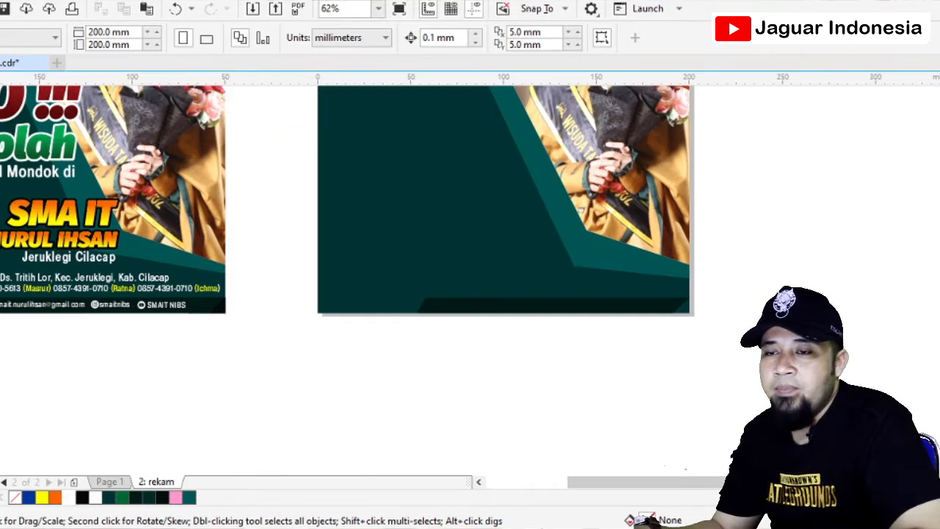
Step: Draw a rectangle over the copied footer strip at the poster's bottom, about 173 mm wide and 8.4 mm high
key("F6")
scroll(447, 312, "up", 2)
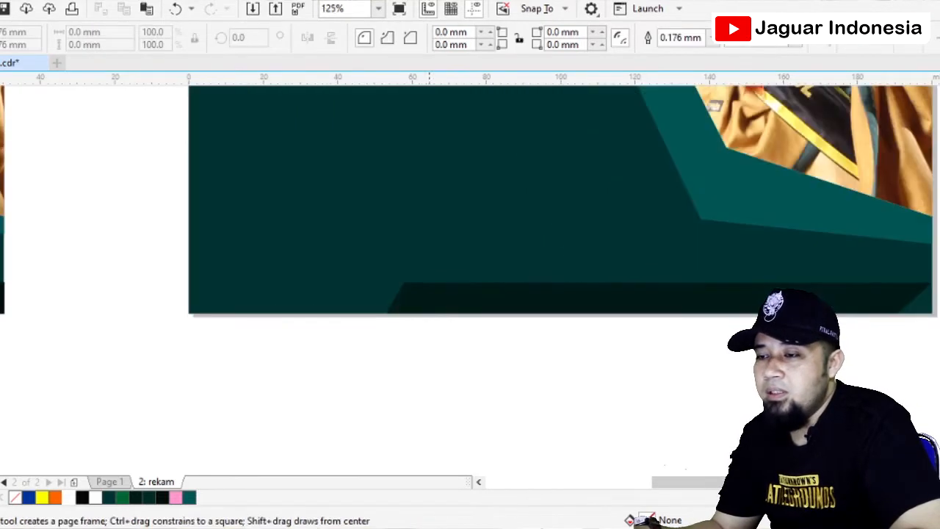
left_click_drag(375, 282, 600, 312)
key("space")
scroll(290, 246, "down", 1)
left_click_drag(450, 271, 659, 271)
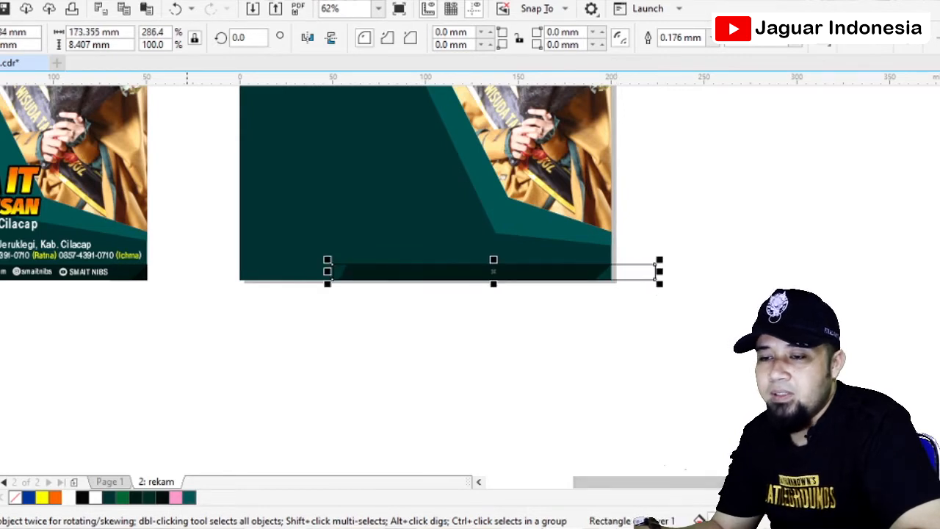
Step: Fill the footer rectangle with a very dark green from the document palette and remove its outline
left_click(163, 497)
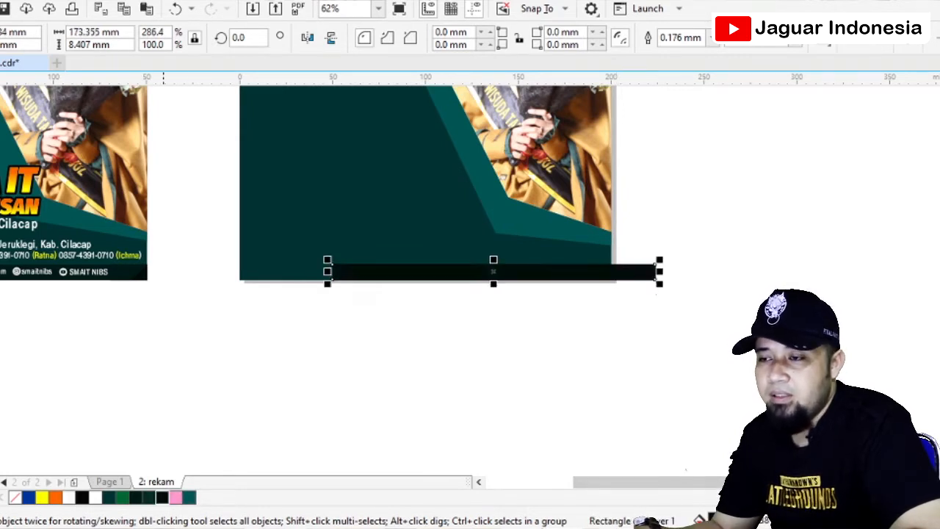
left_click(135, 497)
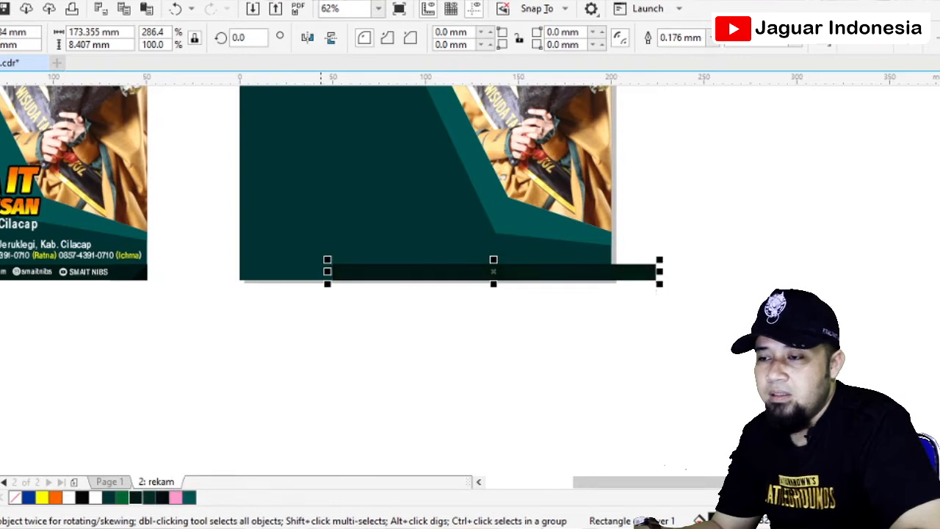
scroll(371, 264, "up", 3)
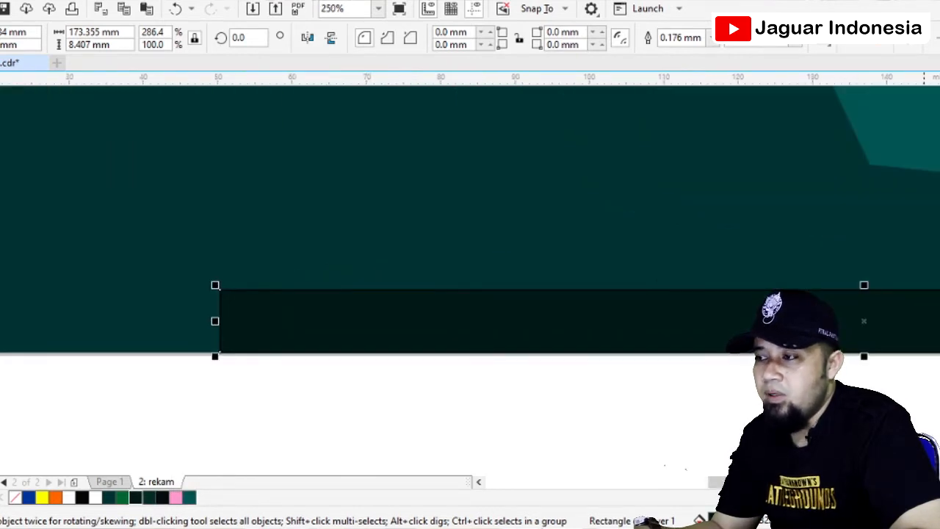
scroll(655, 286, "down", 4)
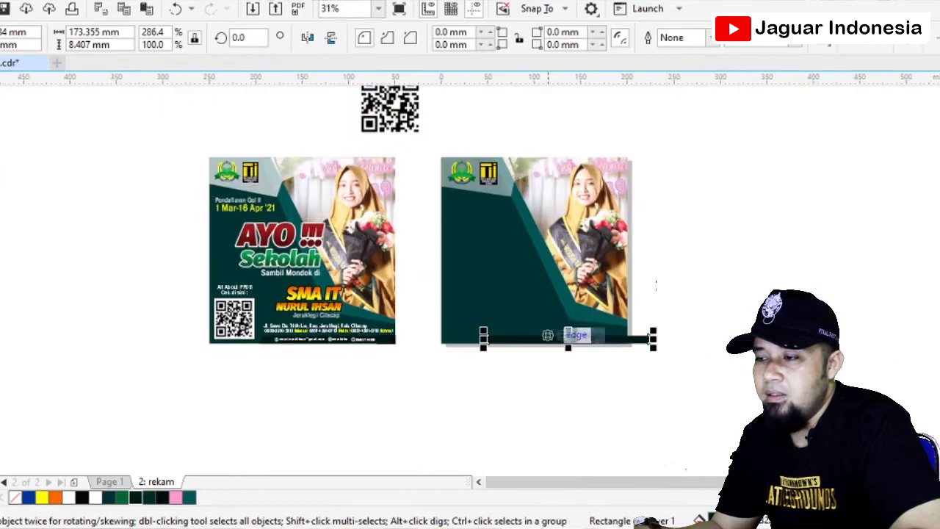
Step: Shorten the footer rectangle to 149.644 mm so that its right end meets the poster's edge
scroll(656, 289, "up", 3)
left_click_drag(566, 239, 390, 240)
left_click(519, 275)
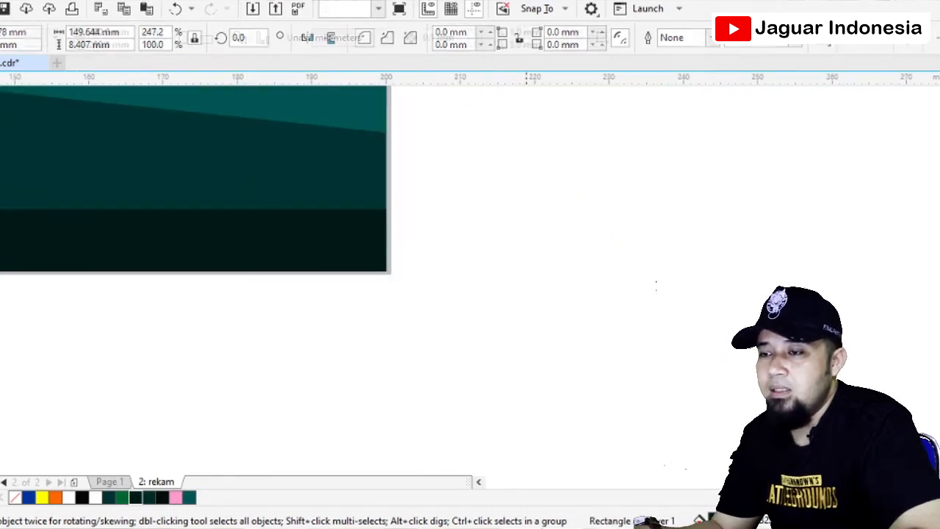
scroll(520, 275, "down", 2)
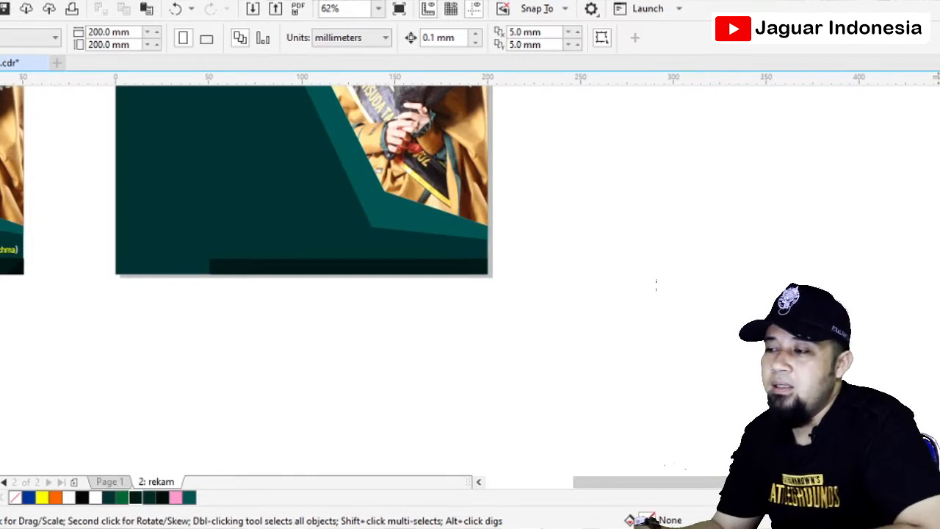
Step: Examine the new poster's background, photo frame and footer rectangle against the reference poster
scroll(656, 286, "up", 3)
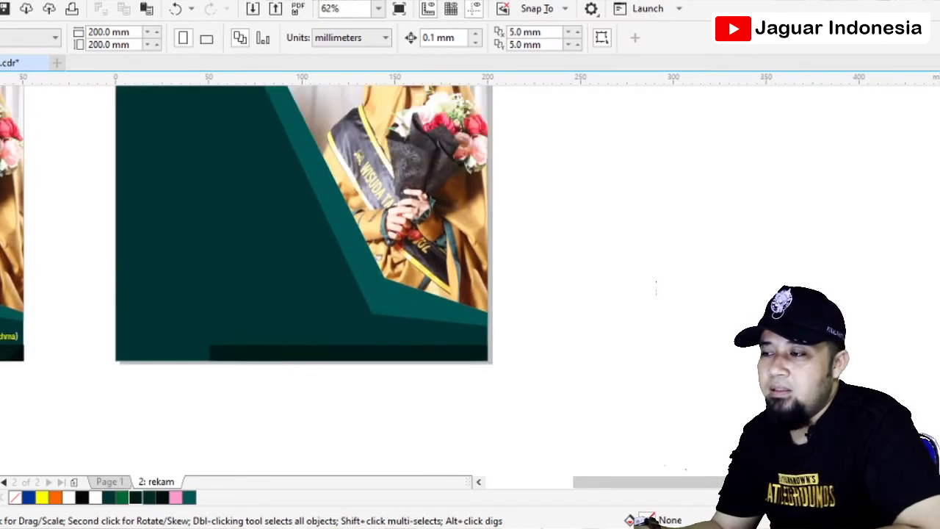
scroll(656, 287, "up", 1)
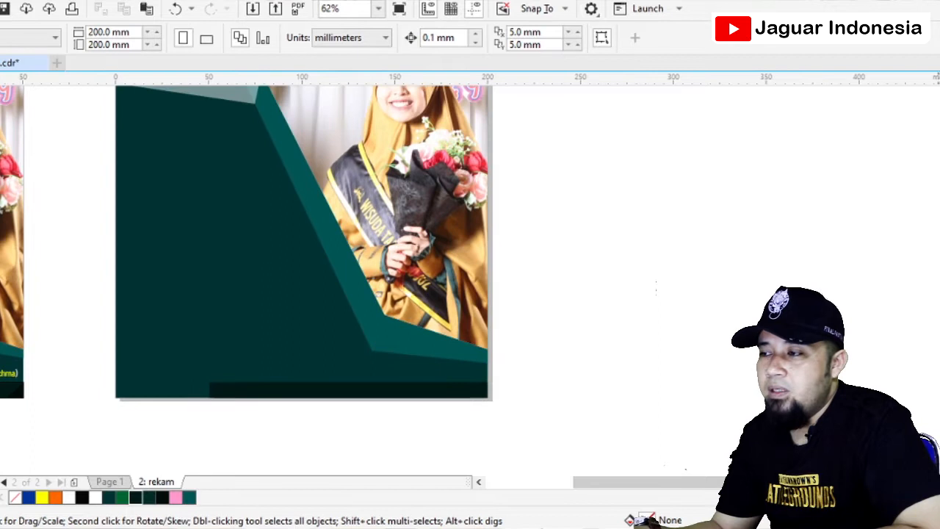
scroll(863, 206, "down", 1)
scroll(595, 146, "up", 1)
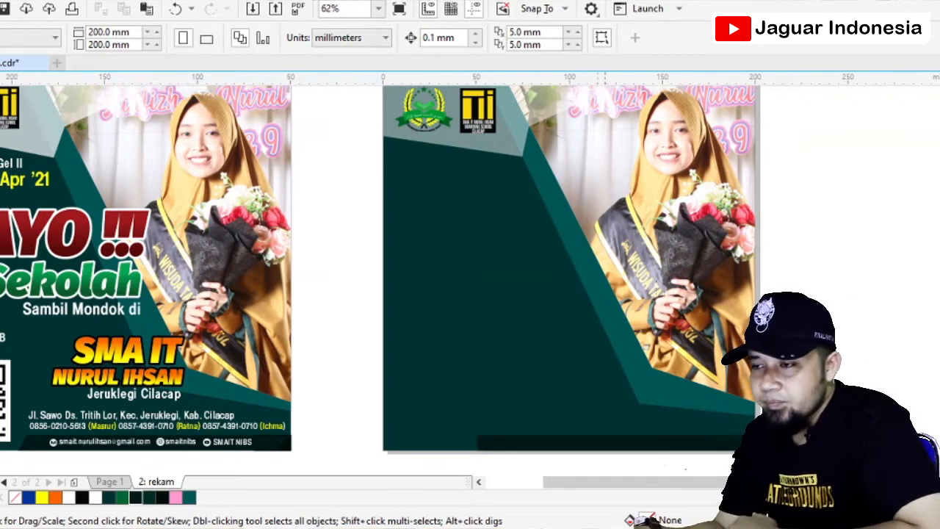
left_click(501, 272)
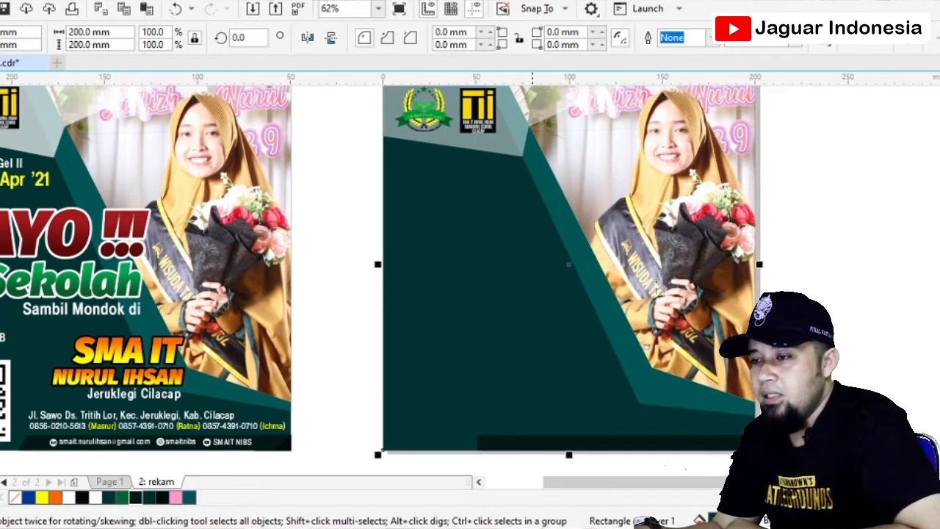
left_click(581, 243)
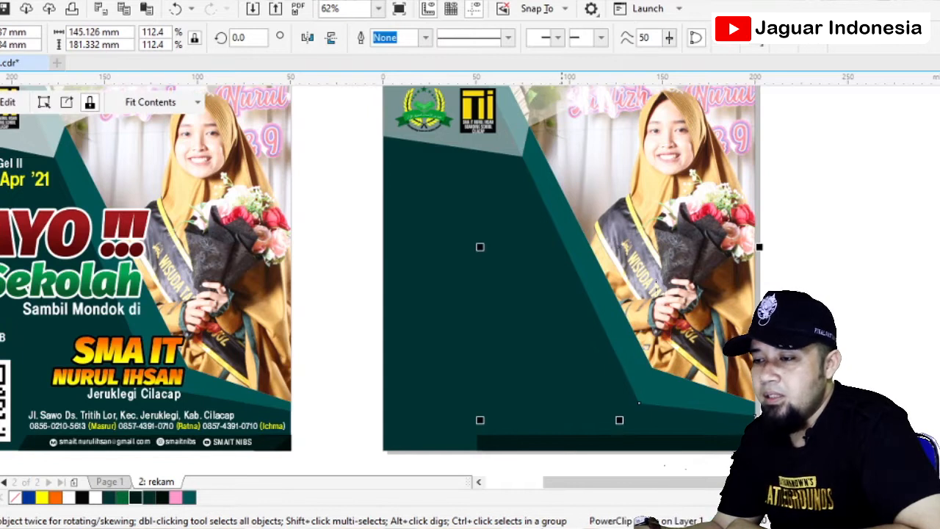
key("Escape")
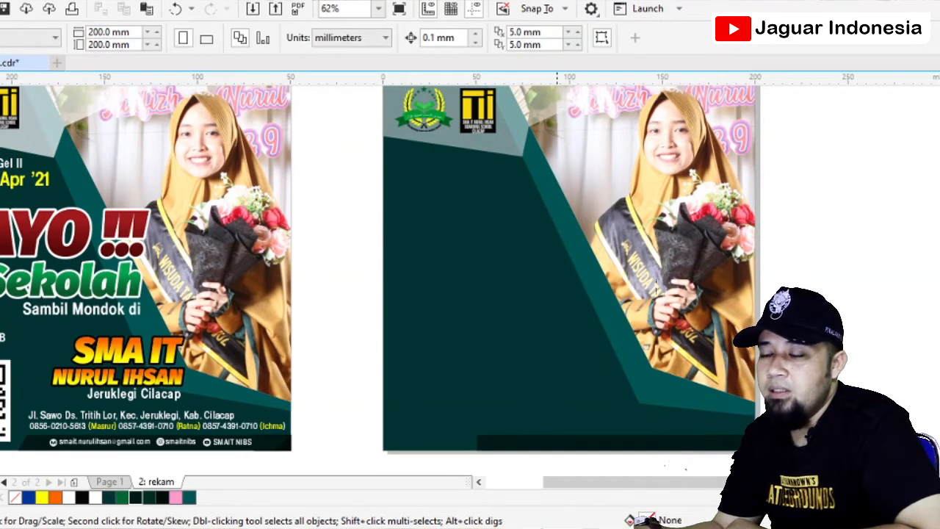
left_click(475, 279)
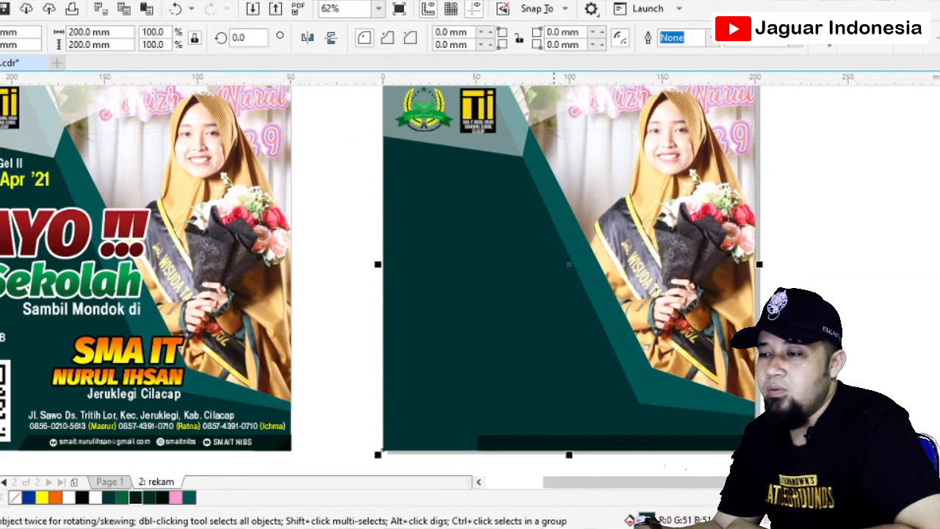
left_click(577, 229)
left_click(546, 442)
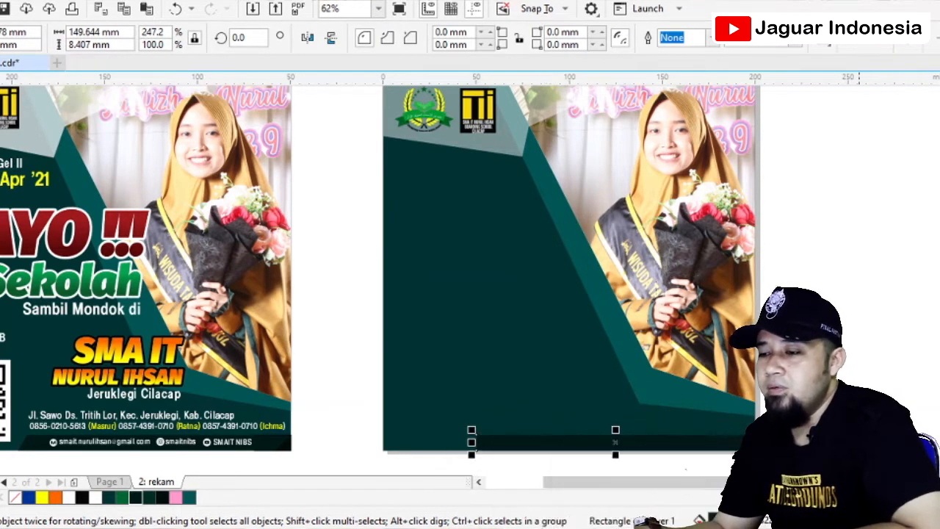
key("Escape")
Step: Narrow the footer rectangle from its left end to a width of about 147 mm
left_click(493, 449)
left_click_drag(474, 441, 443, 433)
scroll(525, 444, "up", 2)
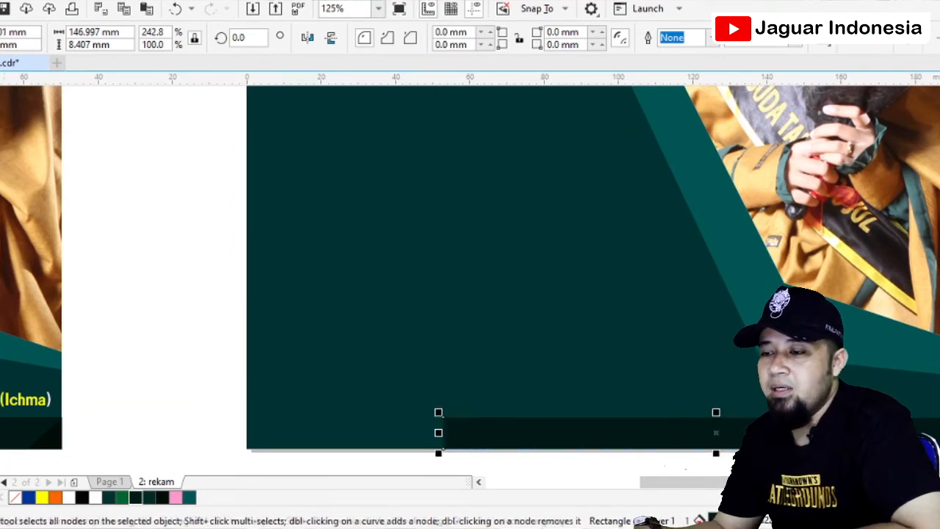
key("F10")
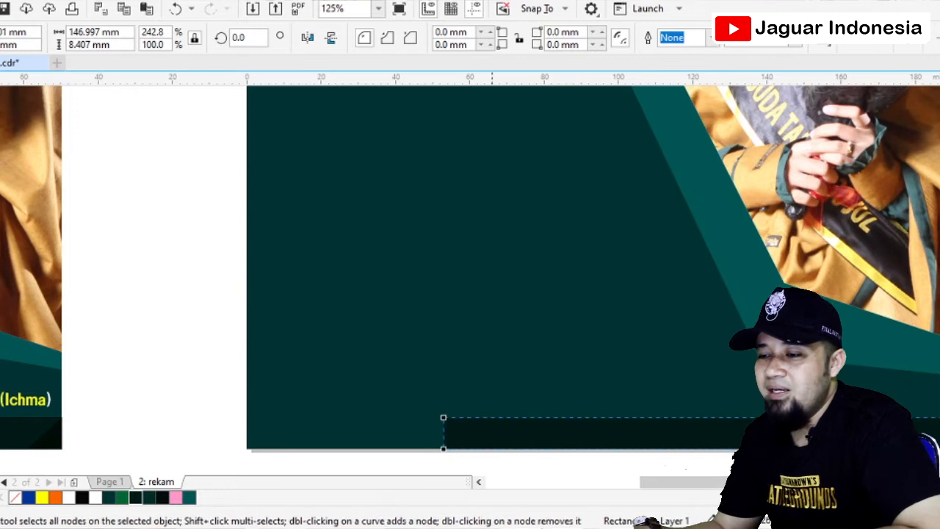
key("space")
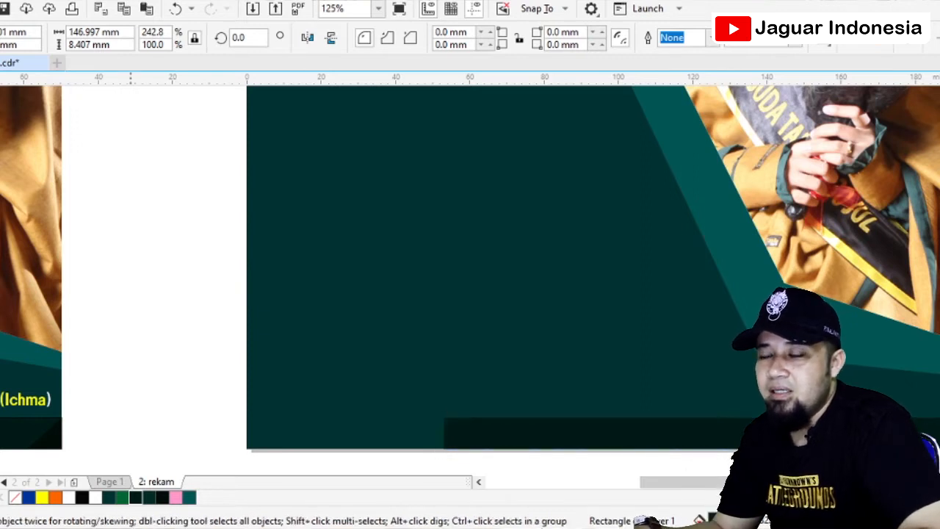
key("Escape")
scroll(300, 276, "down", 1)
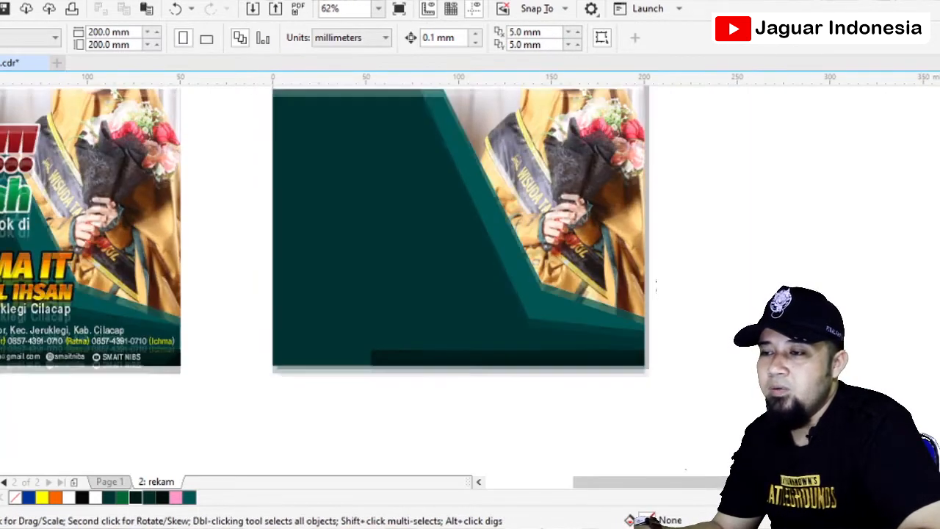
scroll(749, 294, "up", 3)
scroll(750, 294, "down", 1)
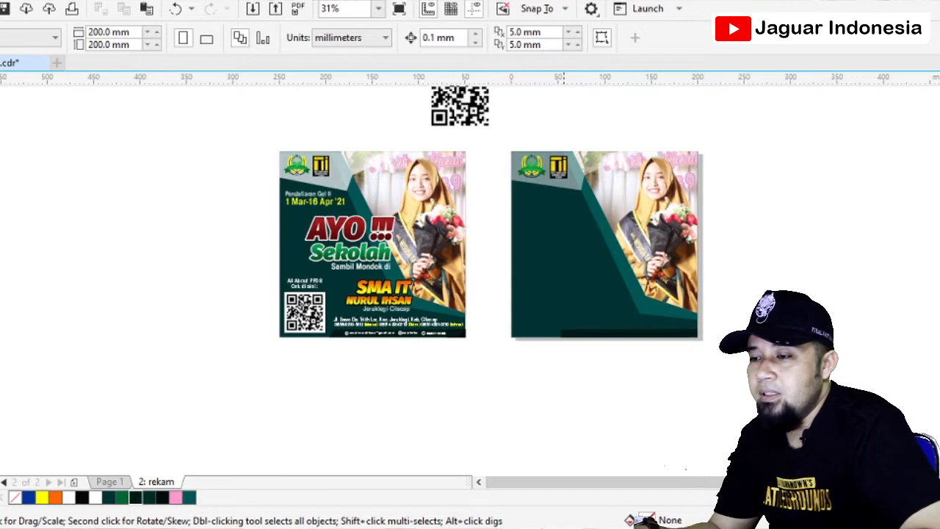
scroll(564, 334, "up", 1)
Step: Shift the footer rectangle aside from the slanted strip beneath it and undo the move
left_click(576, 338)
scroll(576, 338, "up", 1)
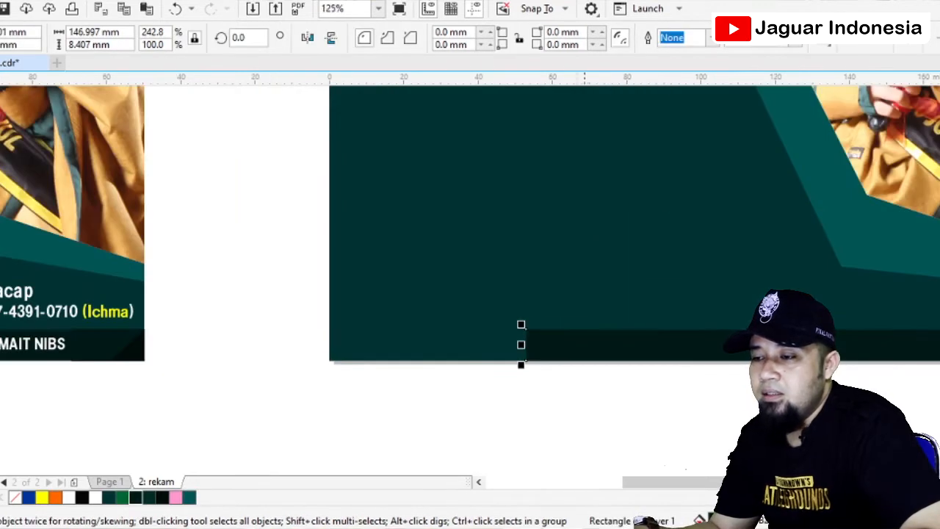
left_click_drag(526, 327, 606, 338)
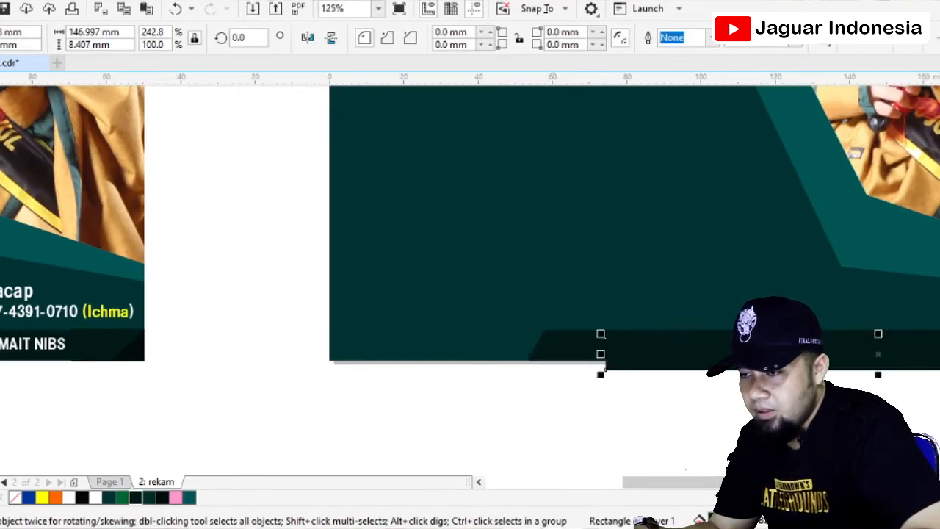
key("ctrl+z")
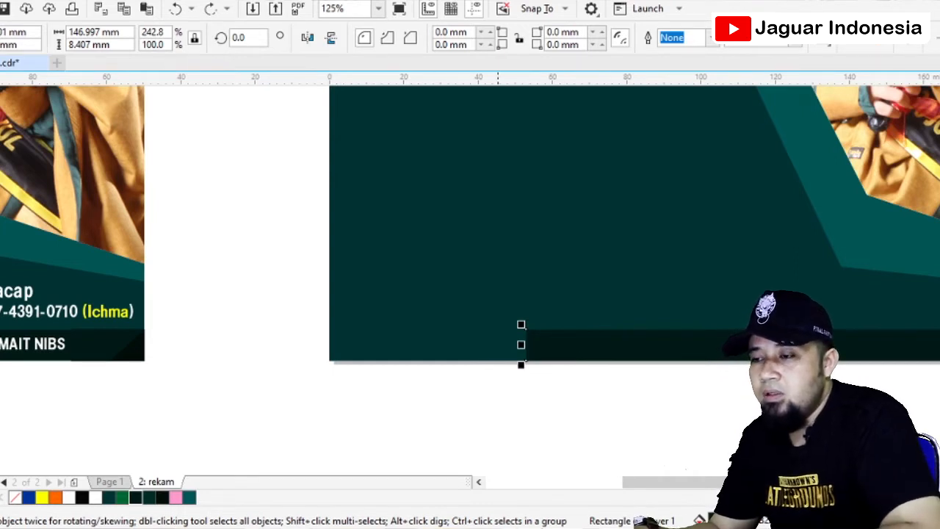
Step: Convert the footer rectangle to curves and move its left corner nodes so the left end slants like the reference strip
key("ctrl+q")
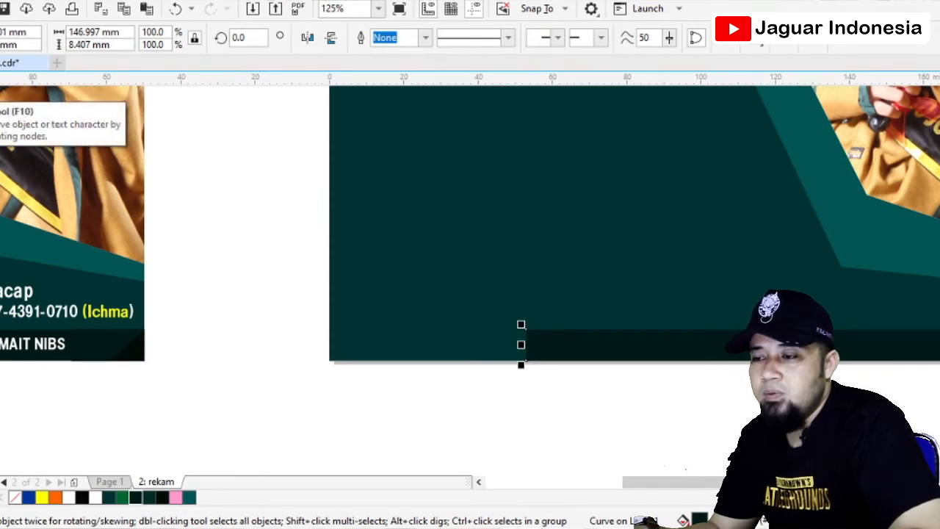
key("F10")
left_click_drag(526, 330, 564, 330)
scroll(564, 331, "up", 2)
scroll(570, 361, "up", 2)
left_click_drag(540, 239, 457, 240)
scroll(530, 301, "down", 6)
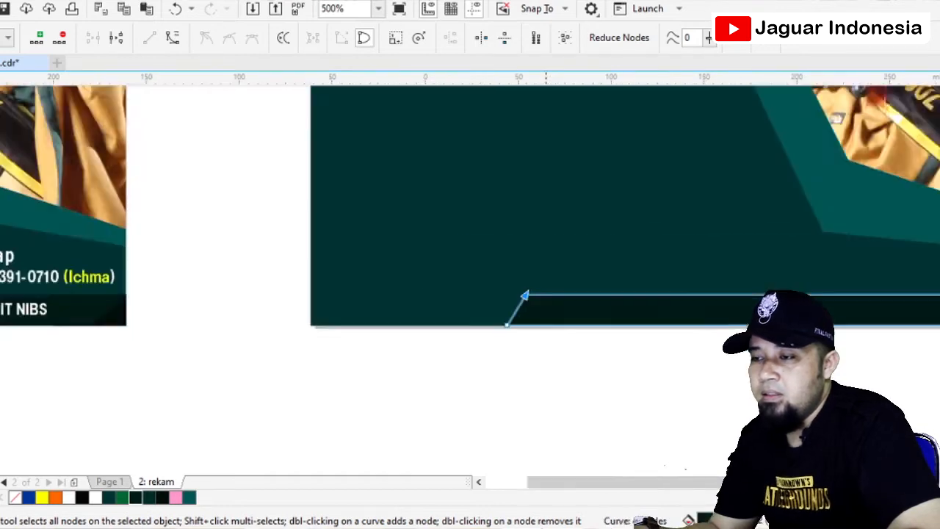
key("space")
key("Escape")
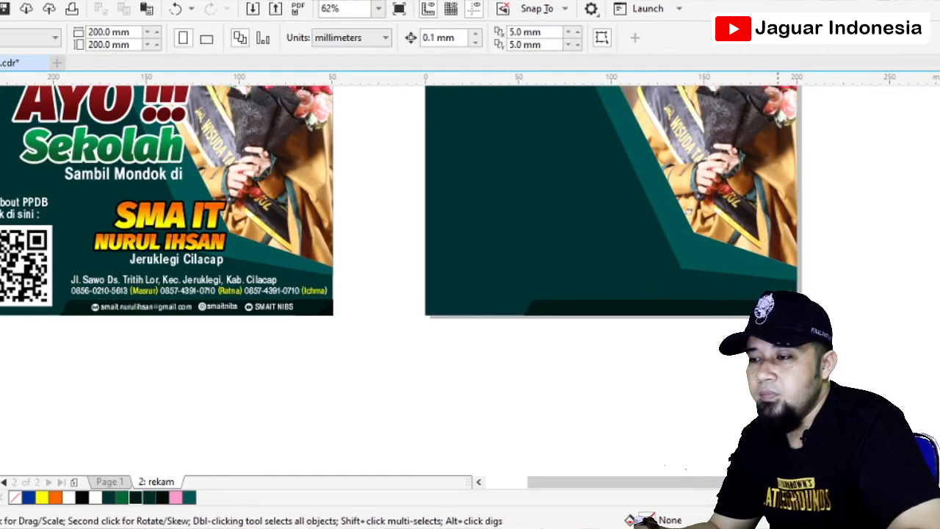
Step: Move the reference footer's e-mail, Instagram and YouTube row onto the new poster's footer and undo the move
scroll(398, 254, "up", 3)
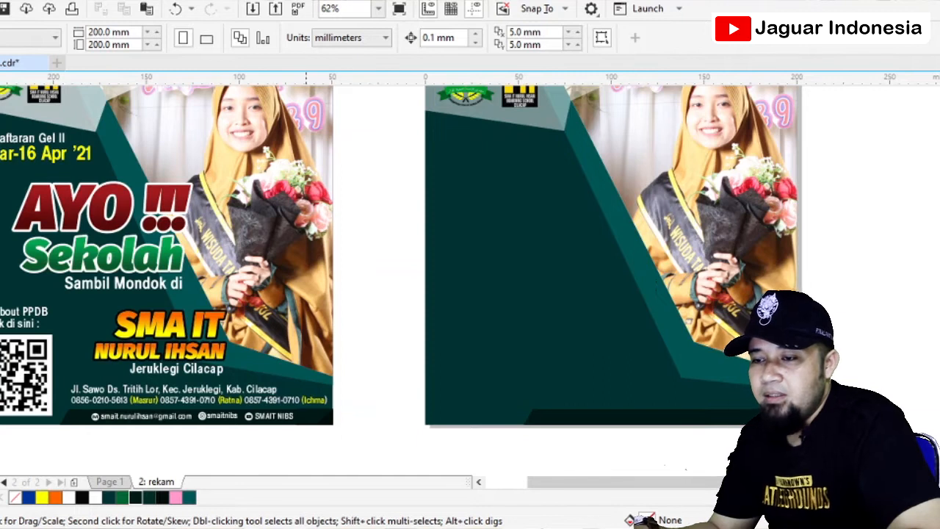
scroll(91, 421, "up", 2)
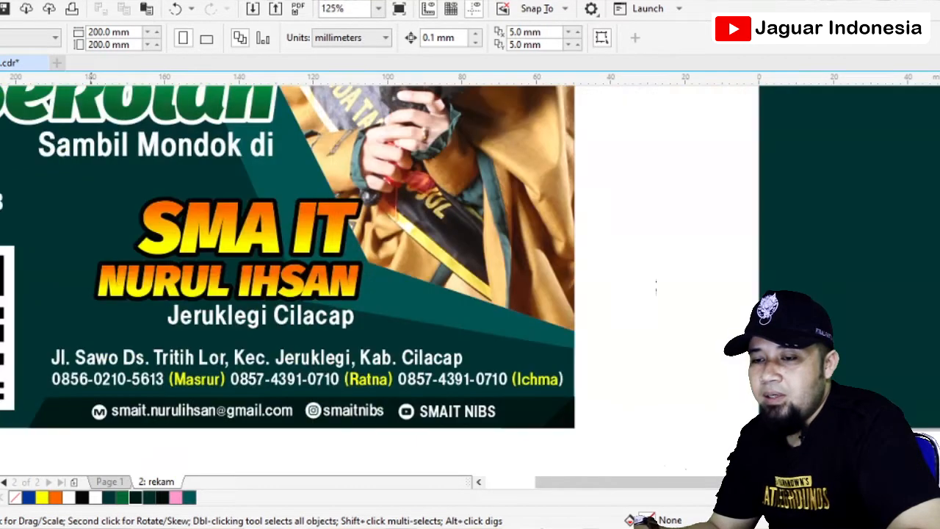
left_click(146, 411)
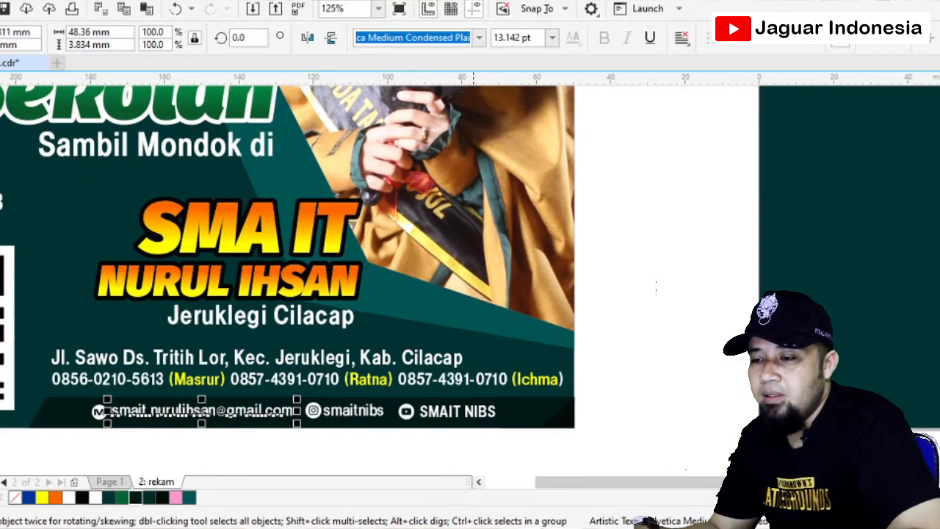
left_click(473, 411)
left_click_drag(523, 440, 588, 419)
scroll(113, 401, "down", 1)
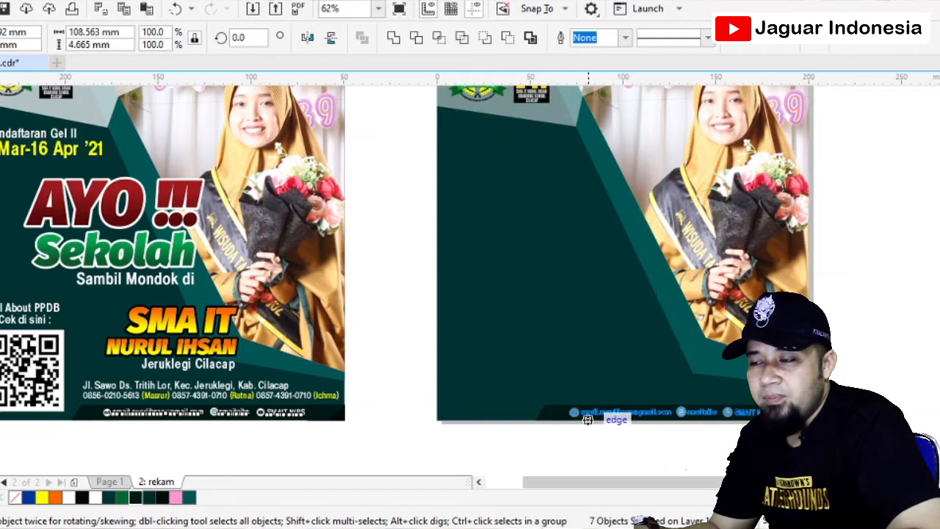
left_click_drag(587, 419, 587, 419)
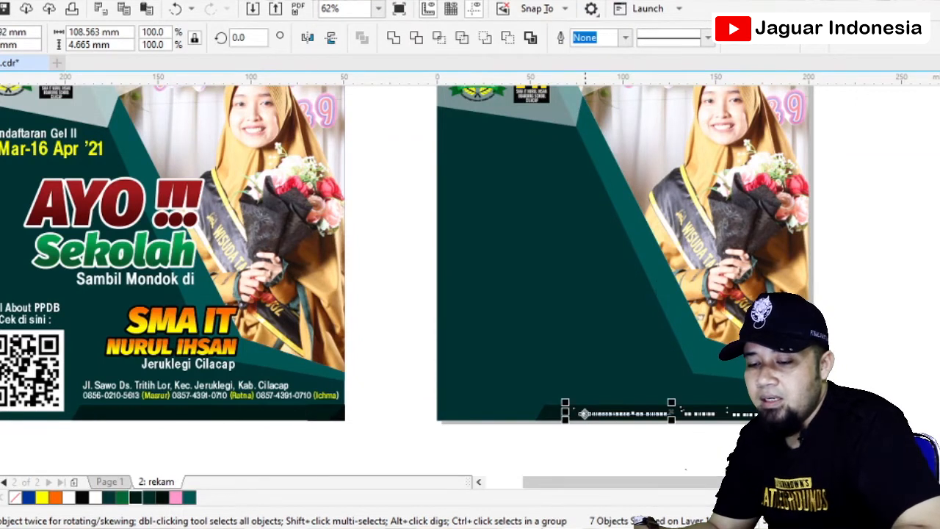
key("ctrl+z")
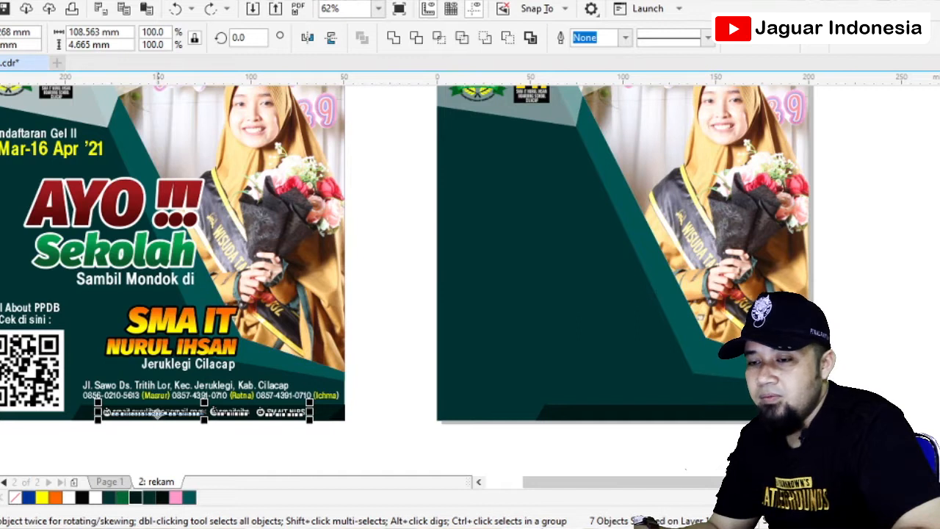
Step: Copy the e-mail, Instagram and YouTube row from the reference poster's footer onto the new poster's dark footer strip
left_click_drag(326, 439, 95, 401)
scroll(63, 401, "up", 2)
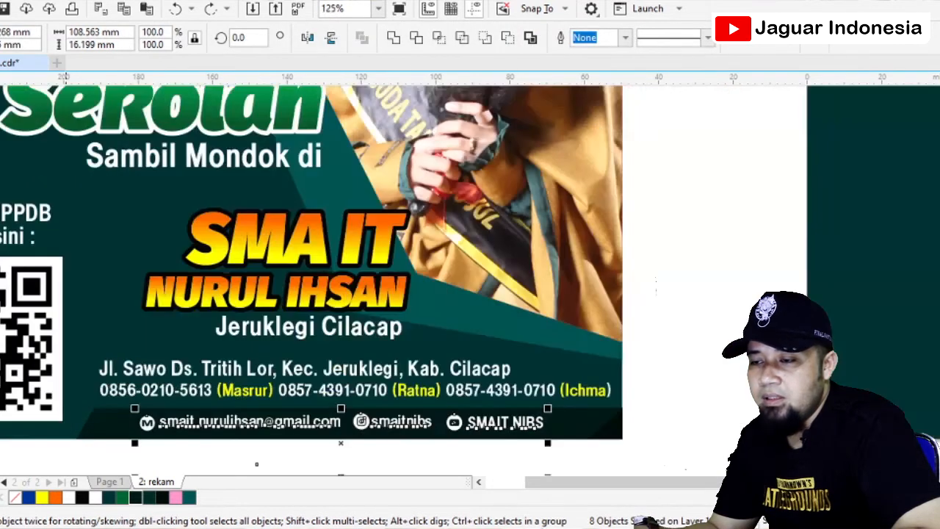
left_click_drag(567, 455, 117, 403)
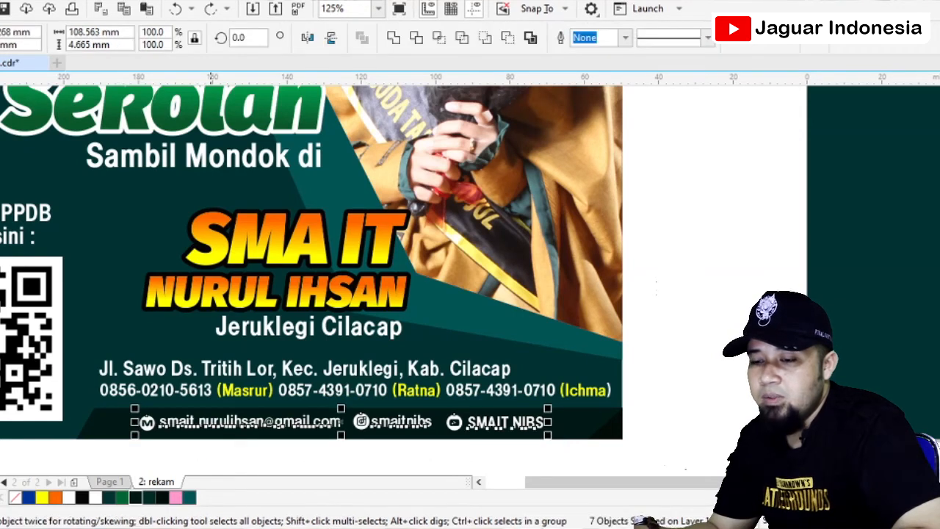
scroll(207, 430, "down", 2)
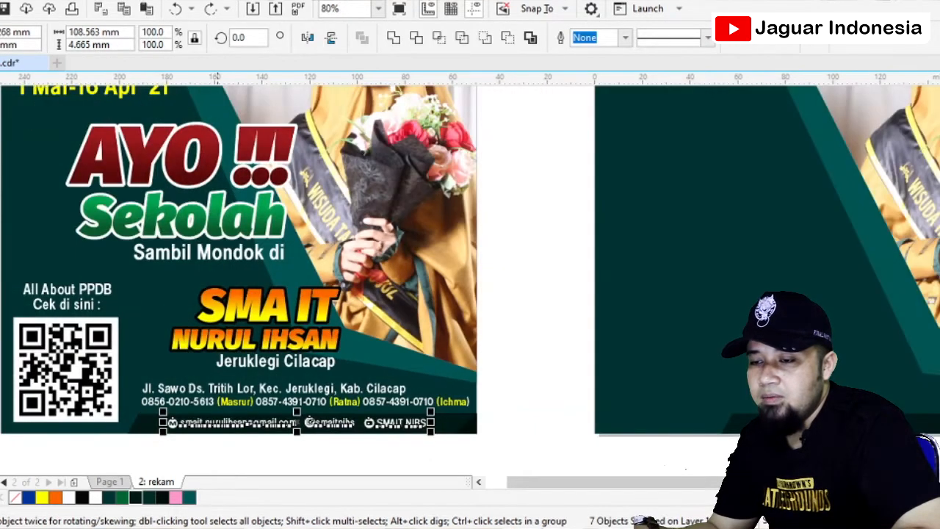
scroll(225, 424, "down", 2)
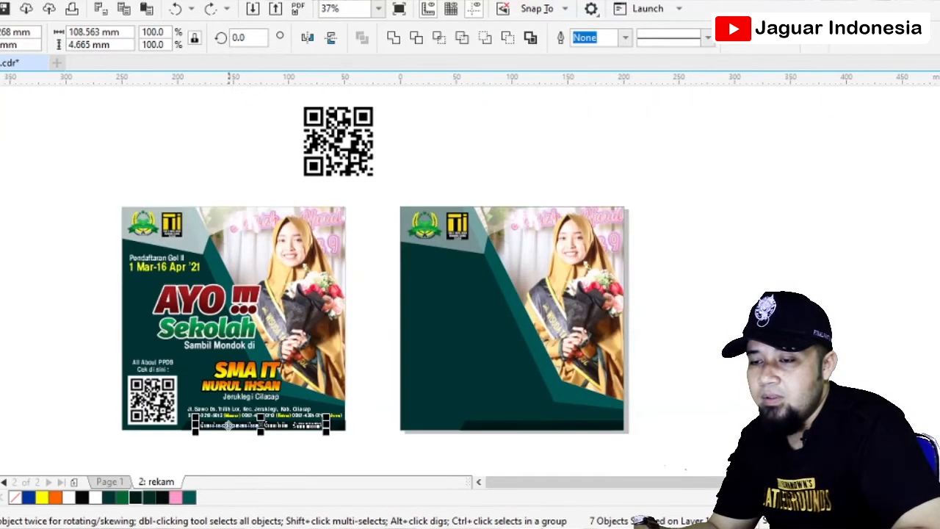
left_click_drag(340, 433, 192, 412)
left_click_drag(331, 439, 512, 427)
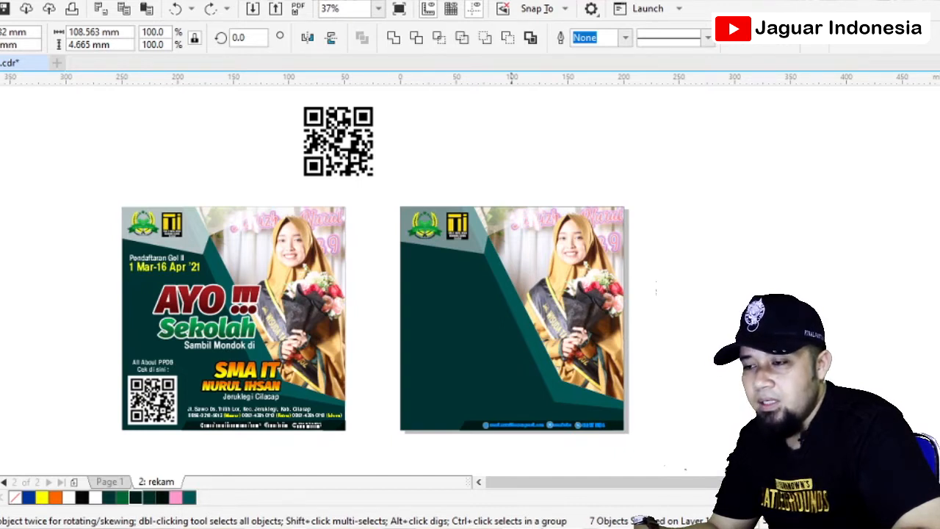
key("Escape")
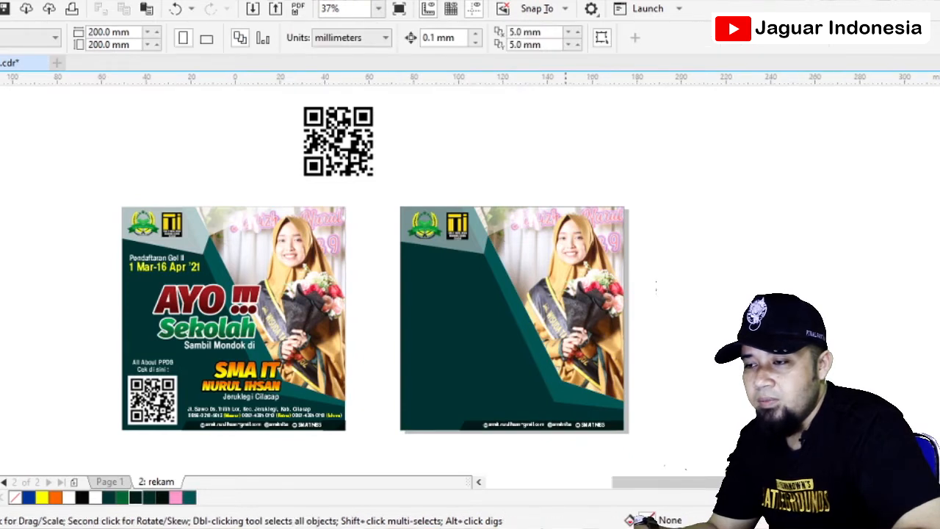
Step: Narrow the teal band around the new poster's photo by raising its lower corner nodes and shifting its top-left node slightly right
scroll(566, 432, "up", 2)
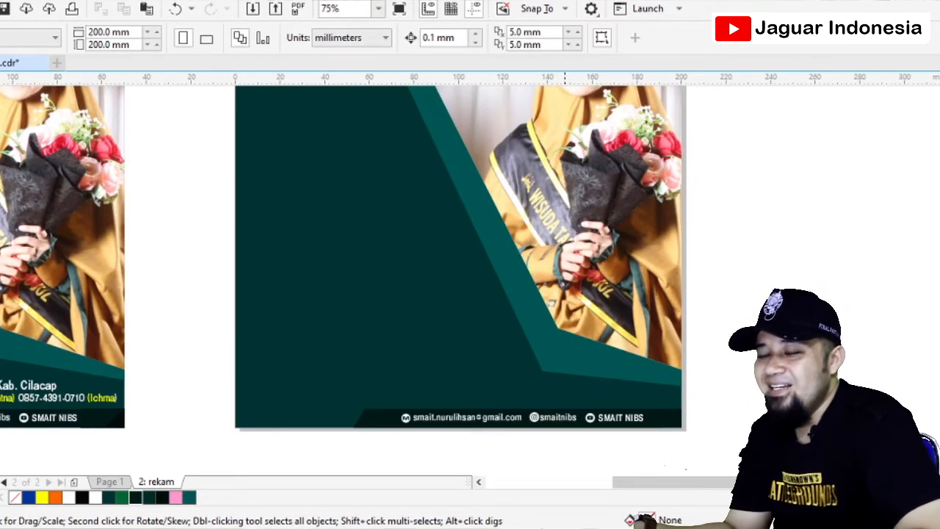
left_click(557, 400)
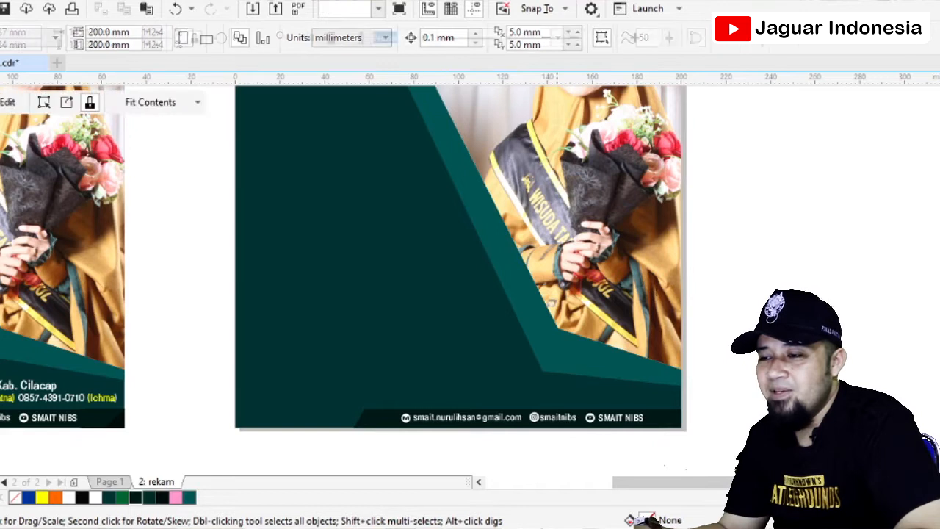
key("F10")
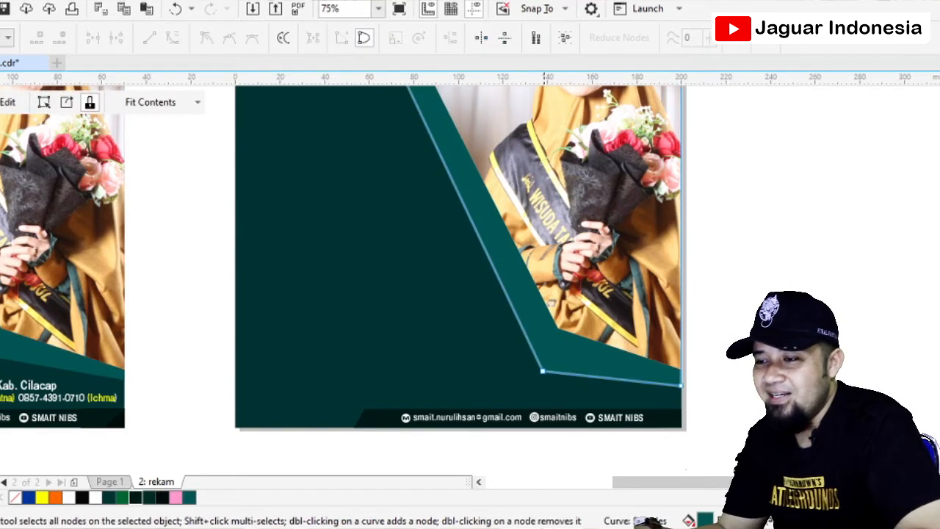
left_click_drag(681, 386, 682, 381)
left_click_drag(542, 370, 540, 354)
scroll(541, 356, "down", 1)
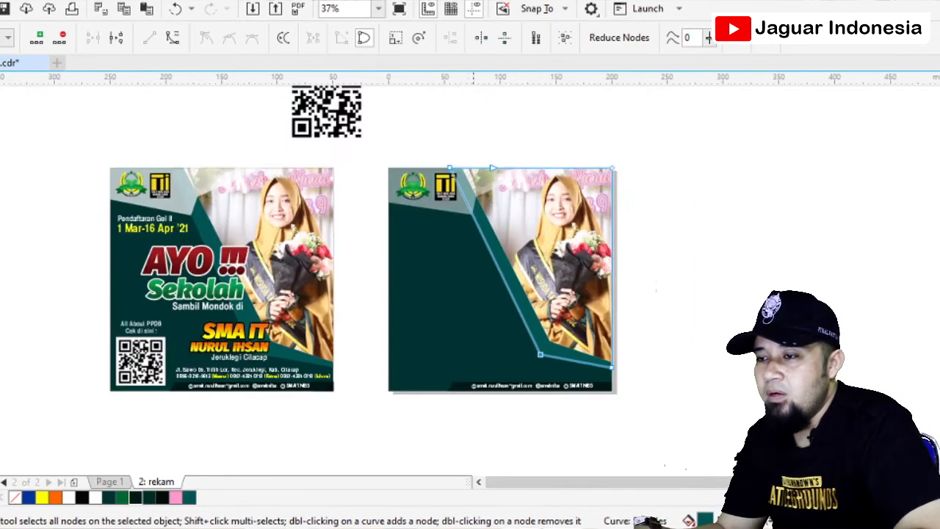
scroll(460, 175, "up", 1)
left_click_drag(439, 161, 443, 161)
key("space")
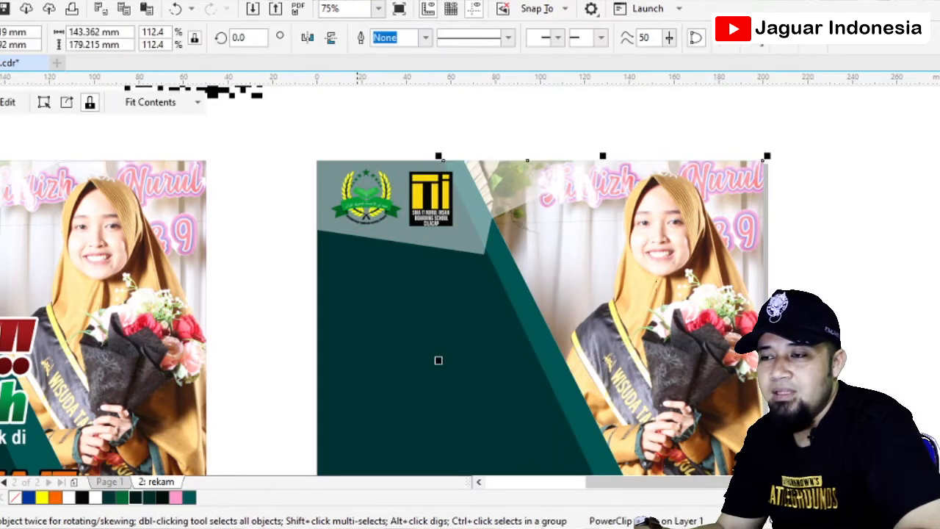
key("Escape")
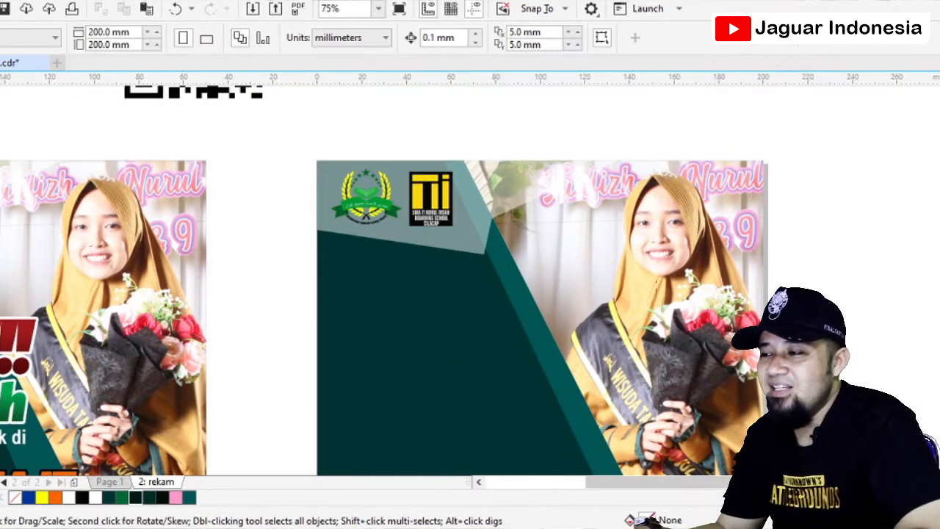
Step: Move the loose QR code onto the new poster's lower-left corner and scale it down to about 48 mm square
scroll(655, 283, "down", 3)
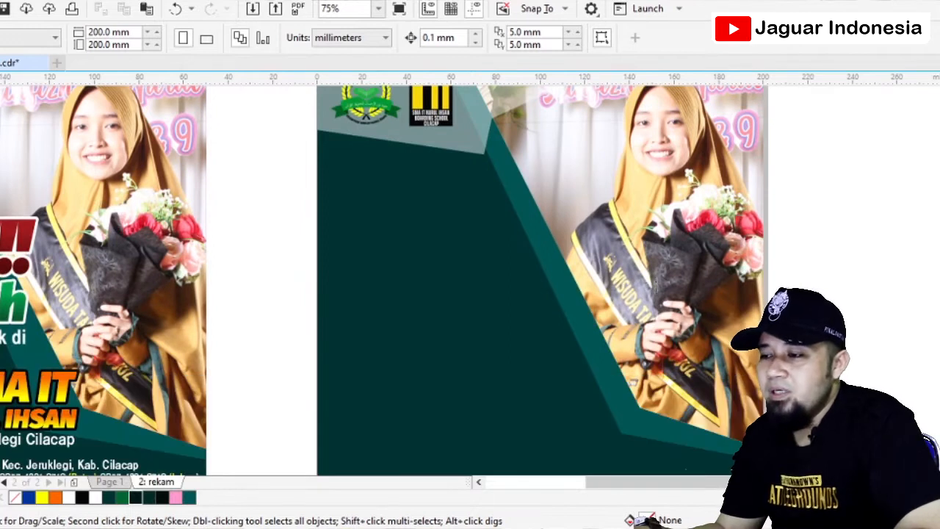
scroll(381, 280, "down", 2)
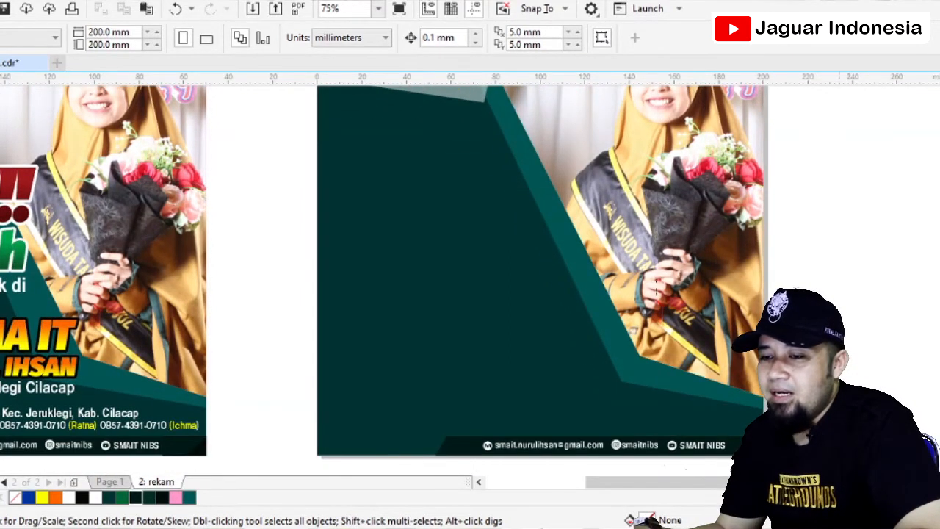
scroll(378, 387, "down", 2)
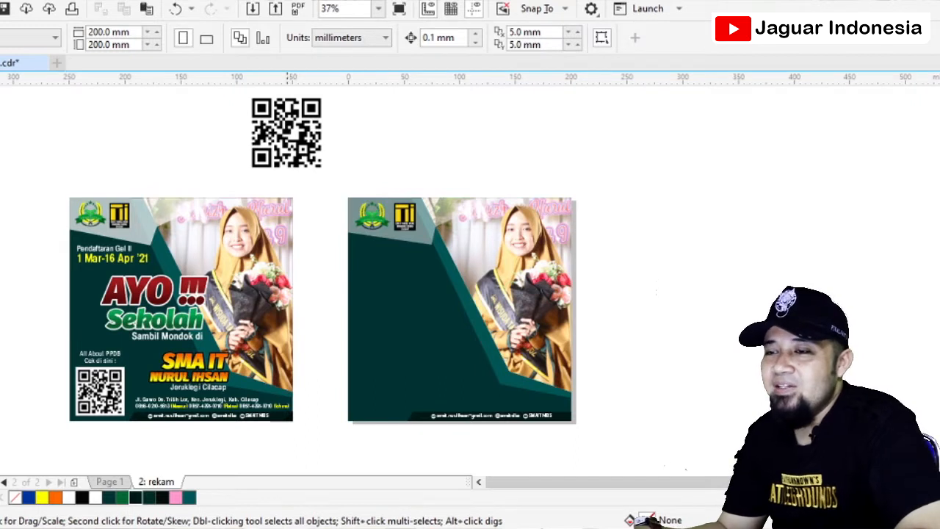
left_click(287, 133)
left_click_drag(287, 133, 673, 272)
scroll(246, 280, "up", 1)
left_click_drag(566, 483, 558, 483)
scroll(566, 413, "down", 1)
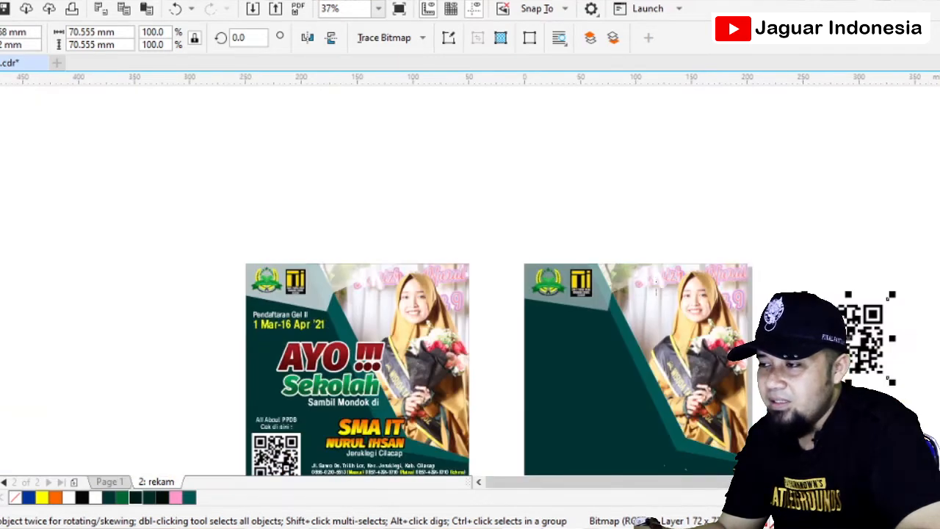
scroll(572, 346, "down", 2)
left_click_drag(849, 276, 577, 329)
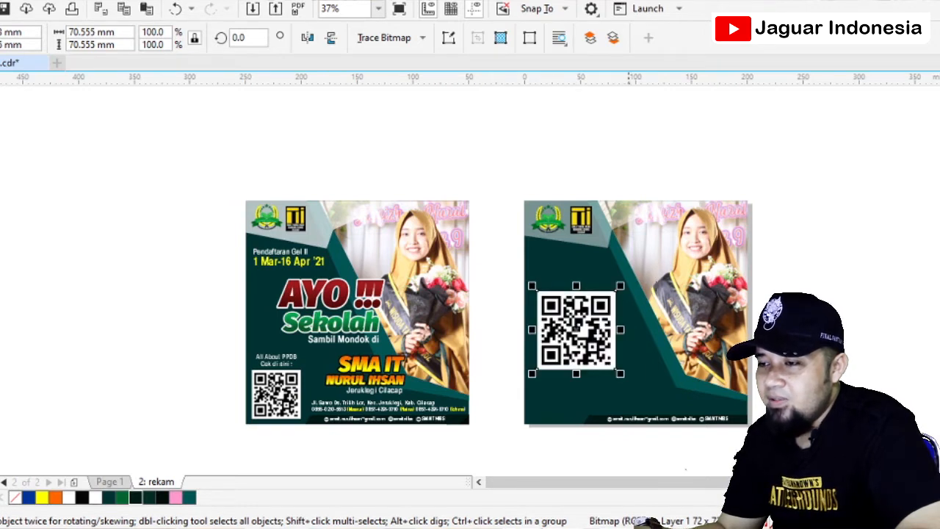
left_click_drag(621, 286, 571, 387)
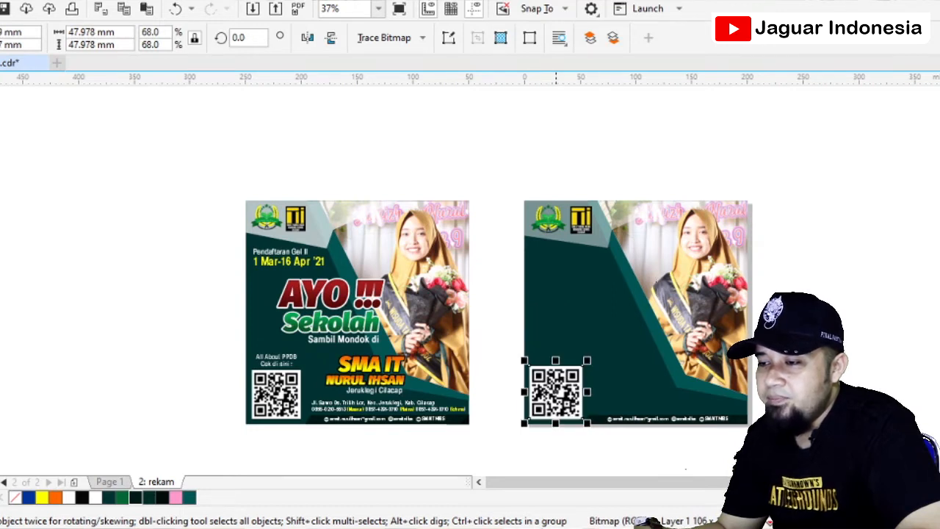
key("Escape")
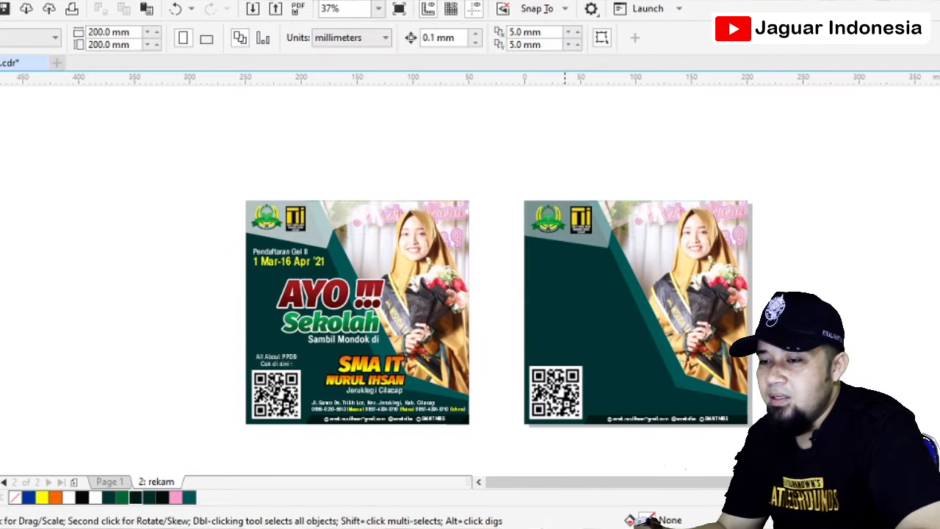
Step: Add a horizontal guideline at the top edge of the reference QR code and shrink the new one to it, about 43.7 mm square
left_click(561, 393)
left_click_drag(444, 78, 443, 369)
left_click(571, 387)
scroll(572, 387, "up", 1)
scroll(580, 373, "up", 1)
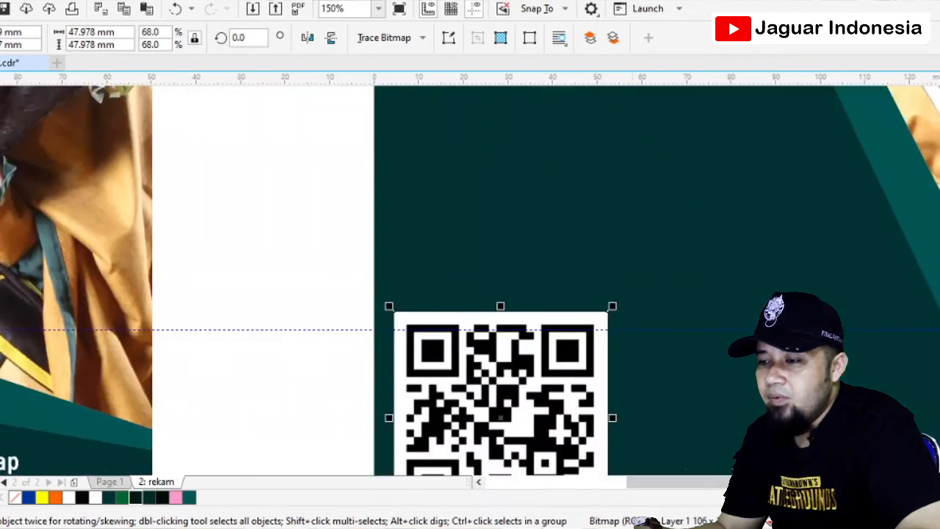
left_click_drag(613, 306, 593, 325)
key("Escape")
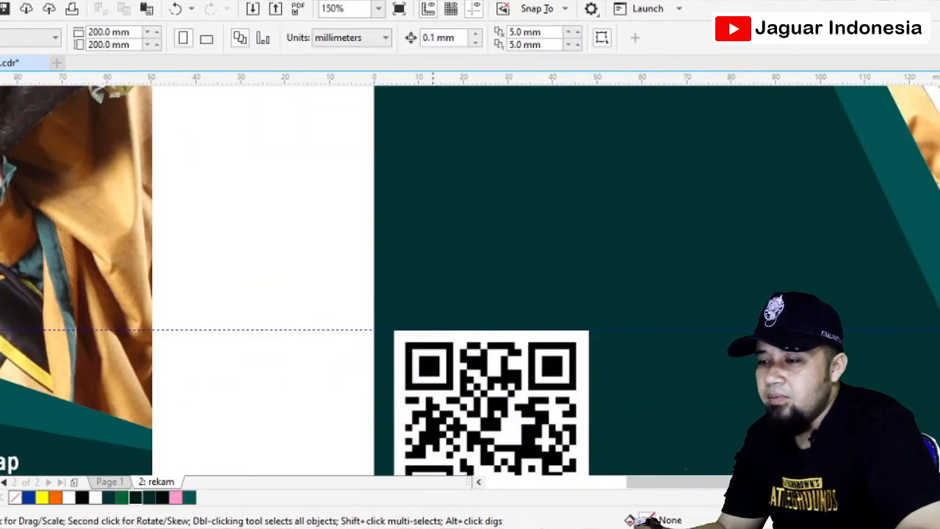
scroll(432, 346, "down", 1)
left_click(462, 384)
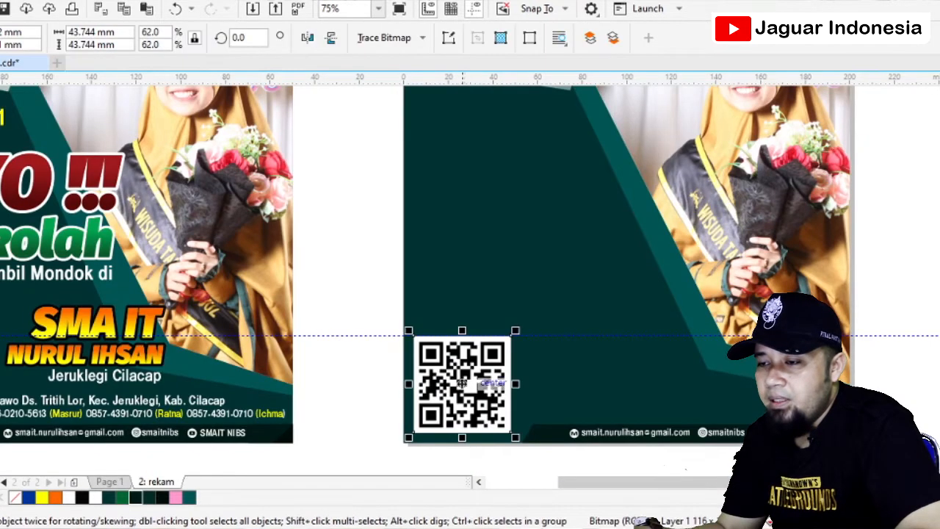
scroll(460, 429, "up", 1)
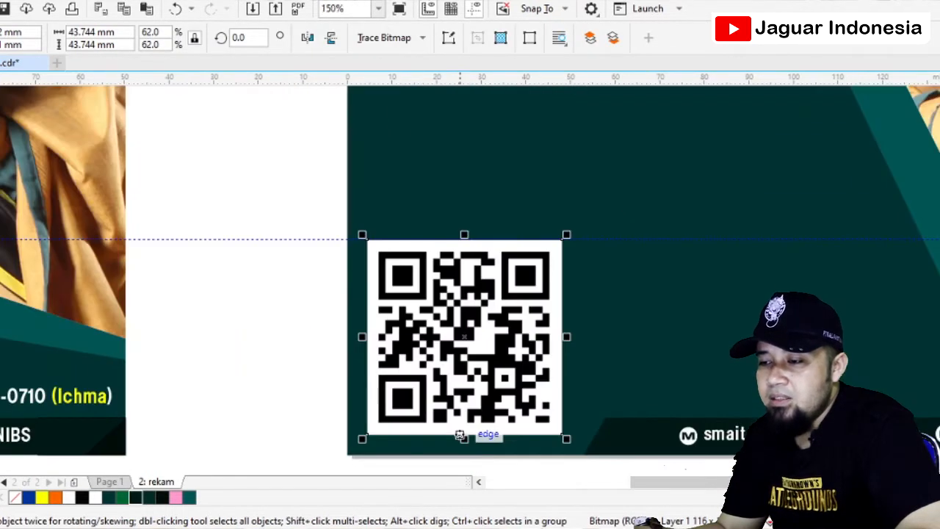
scroll(341, 395, "down", 2)
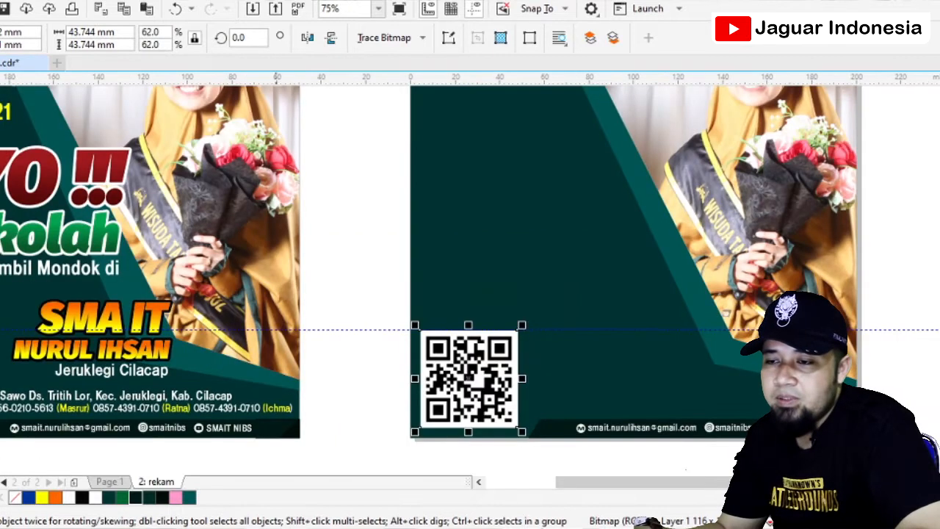
Step: Copy the "All About PPDB Cek di sini :" caption above the new poster's QR code and delete the horizontal guideline
left_click_drag(44, 326, 380, 345)
right_click(380, 345)
left_click(326, 337)
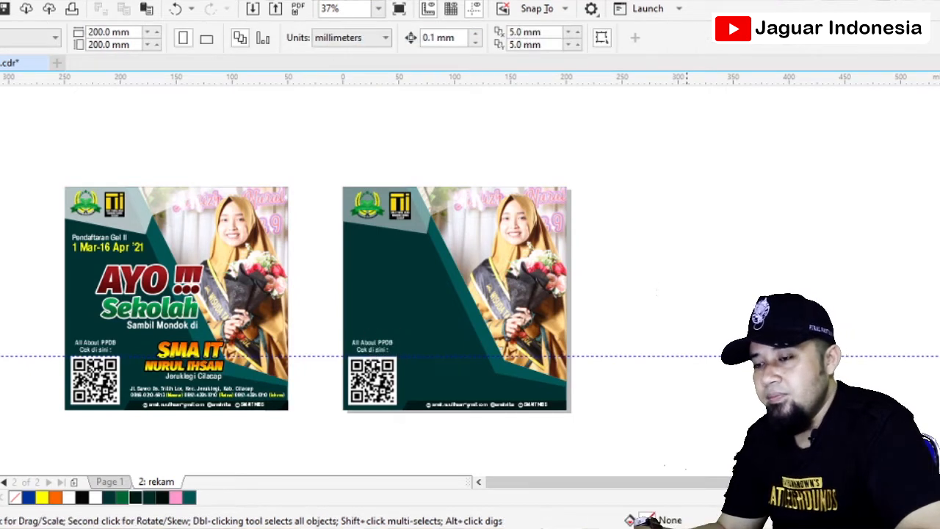
left_click(326, 357)
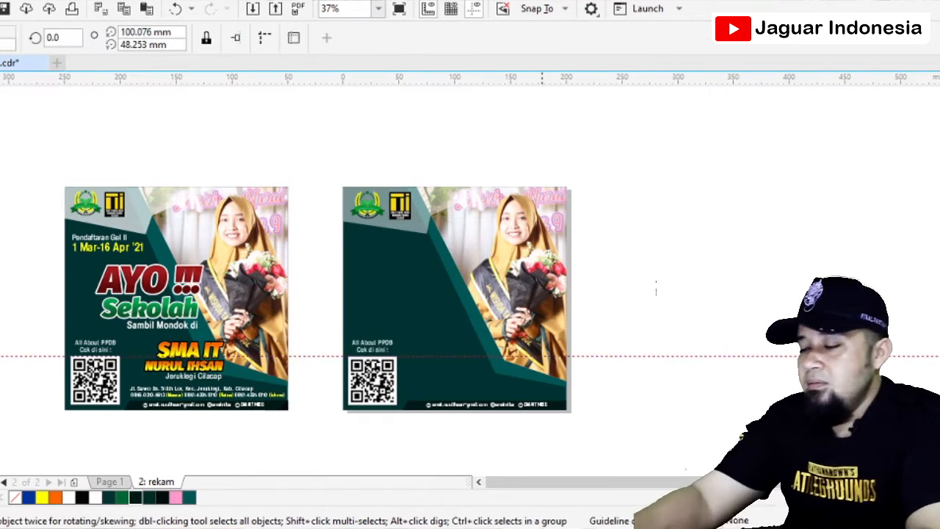
key("Delete")
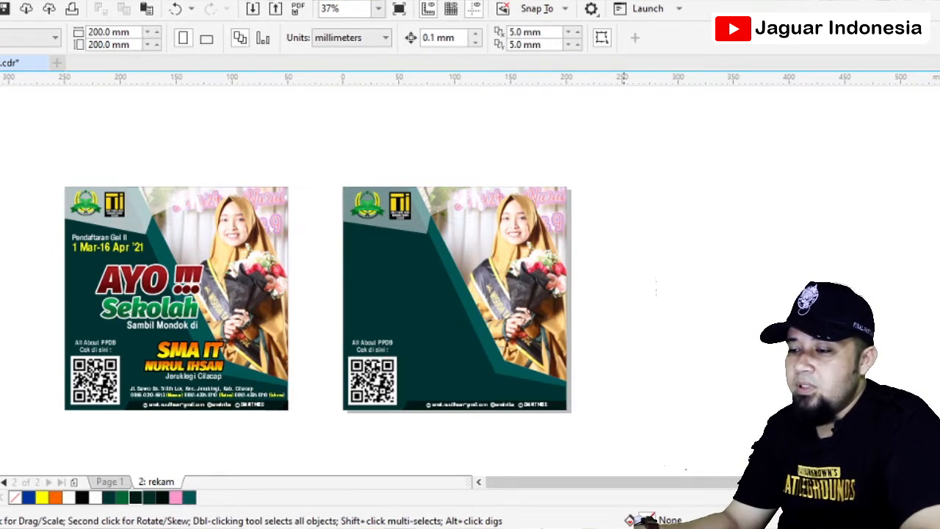
Step: Switch to the registration text document and review its introduction and the date ranges of the registration waves
mouse_move(594, 528)
left_click(665, 477)
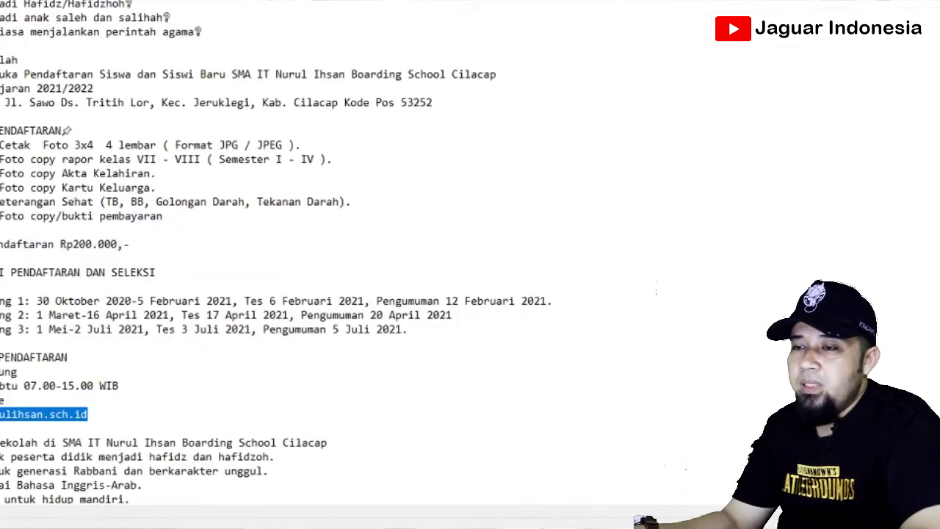
scroll(280, 258, "down", 5)
scroll(279, 257, "up", 5)
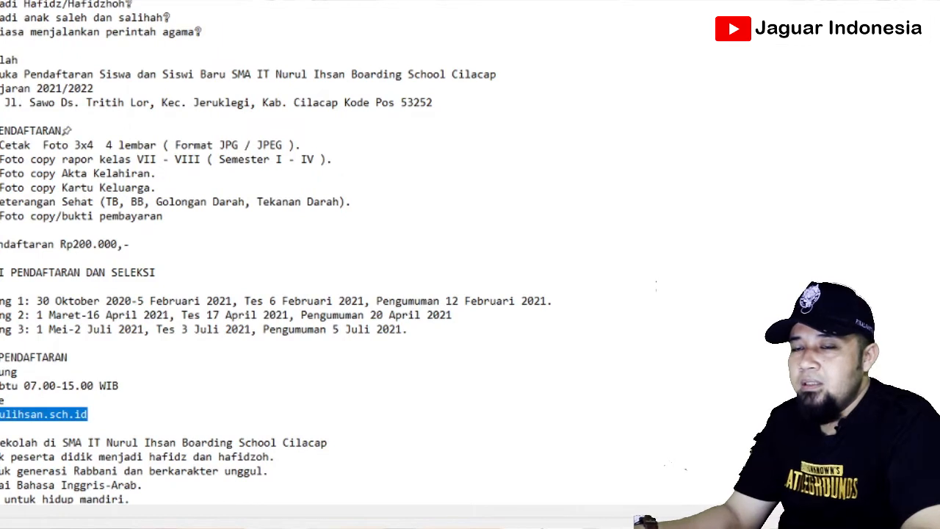
left_click(19, 60)
left_click_drag(0, 3, 23, 60)
left_click(55, 158)
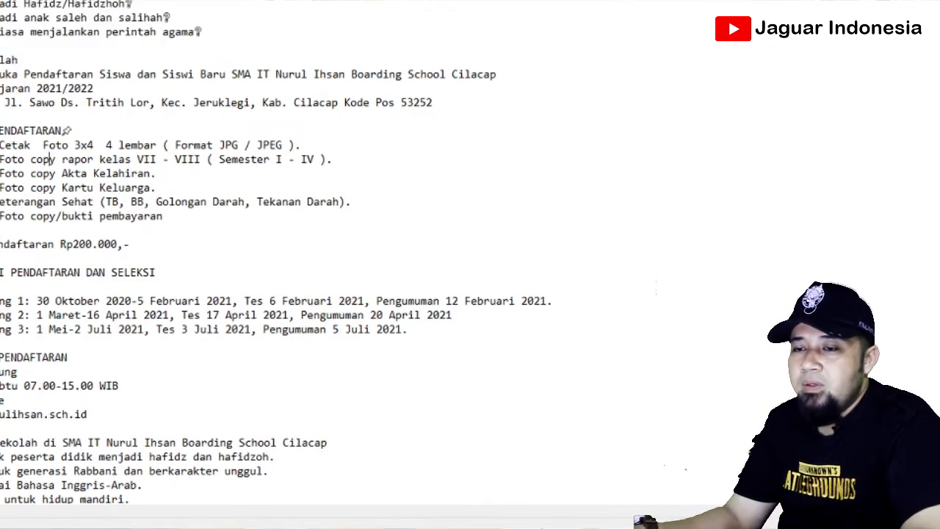
left_click_drag(0, 301, 132, 301)
left_click_drag(5, 315, 199, 330)
left_click(69, 357)
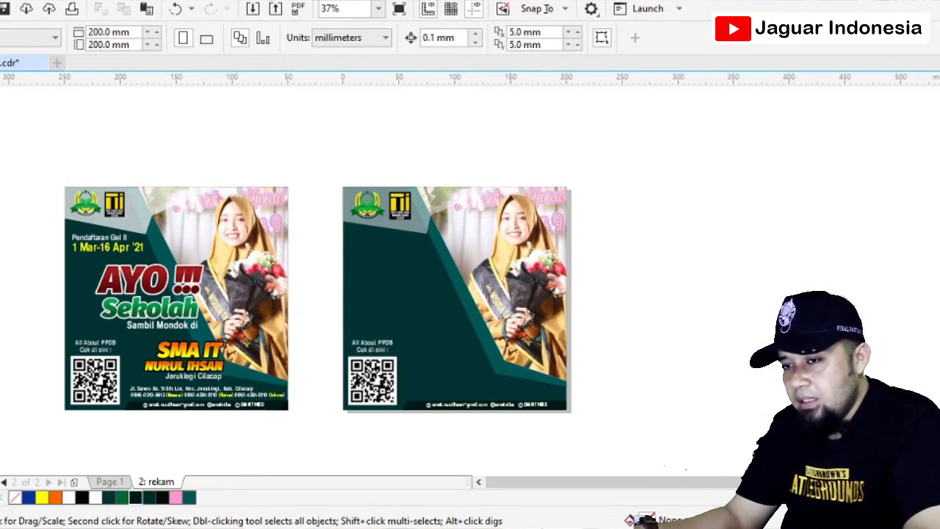
Step: In CorelDRAW, copy "Pendaftaran Gel II" and "1 Mar-16 Apr '21" onto the new poster below the logos and nudge them slightly right
left_click(118, 248)
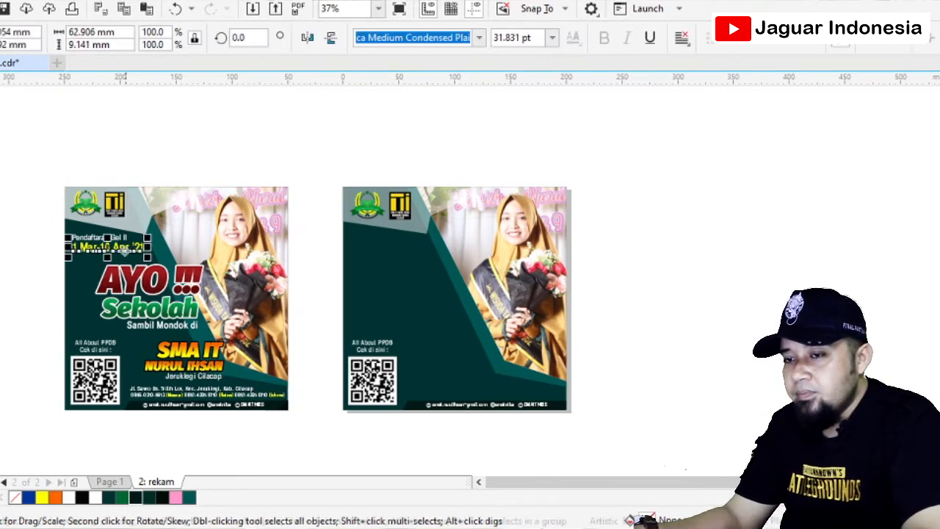
left_click(120, 238, "shift")
left_click_drag(122, 240, 397, 239)
right_click(397, 240)
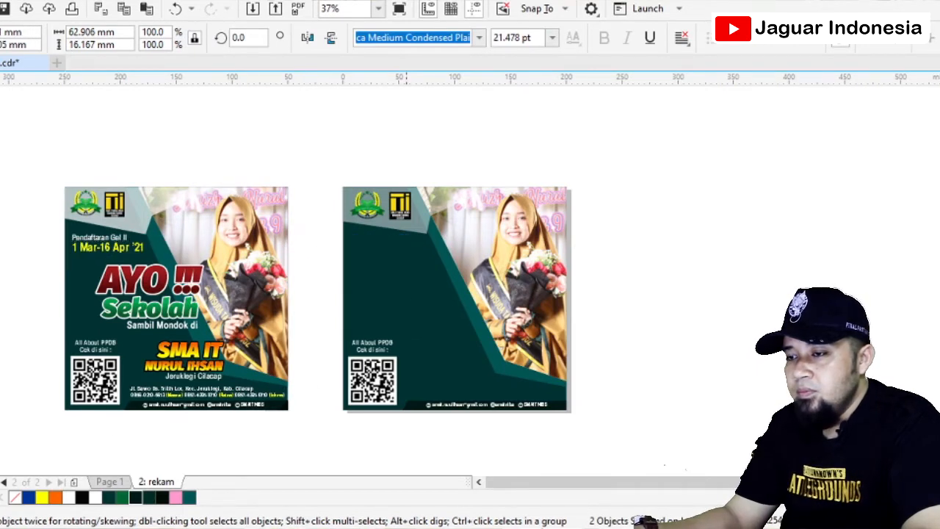
left_click(689, 253)
scroll(413, 237, "up", 1)
left_click_drag(237, 213, 468, 288)
scroll(356, 238, "up", 1)
left_click_drag(349, 247, 355, 247)
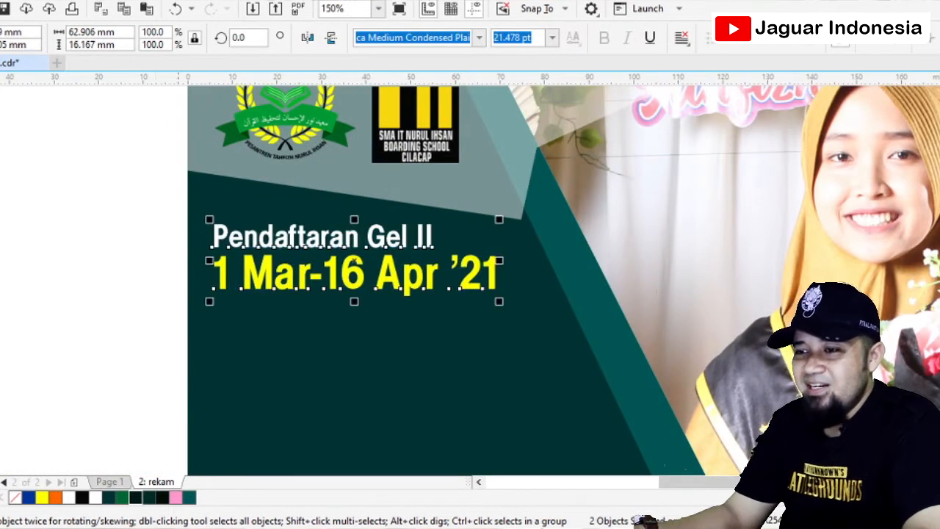
left_click(112, 285)
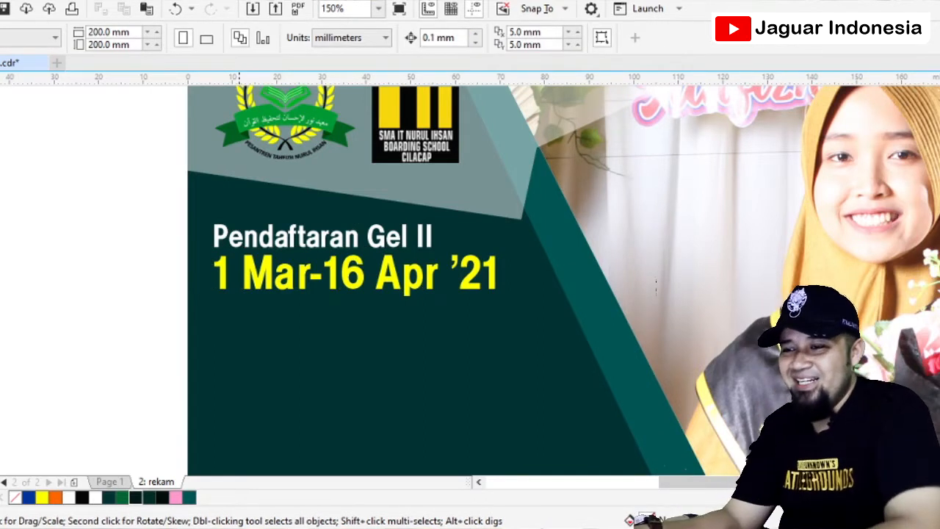
Step: Inspect the fonts of the reference poster's registration, date, "Sambil Mondok di", "Jeruklegi Cilacap" and address texts
scroll(285, 279, "down", 2)
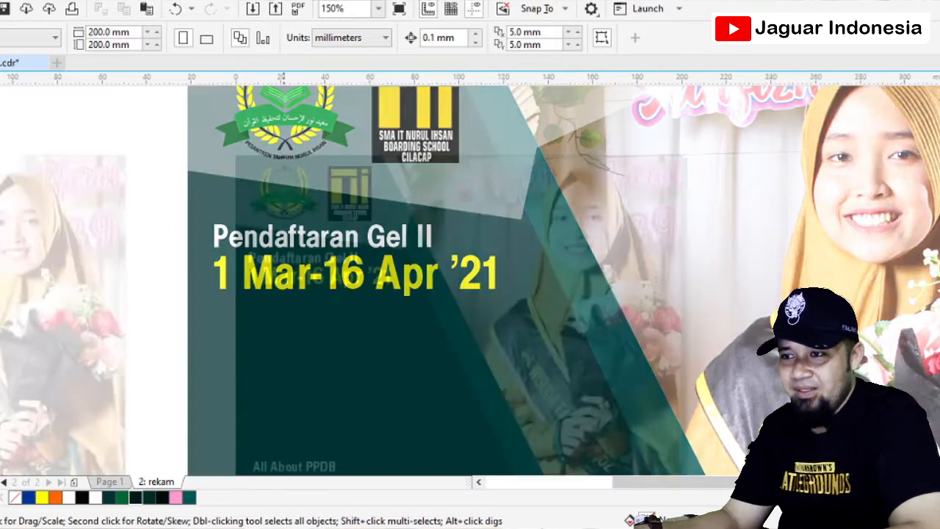
scroll(344, 279, "down", 2)
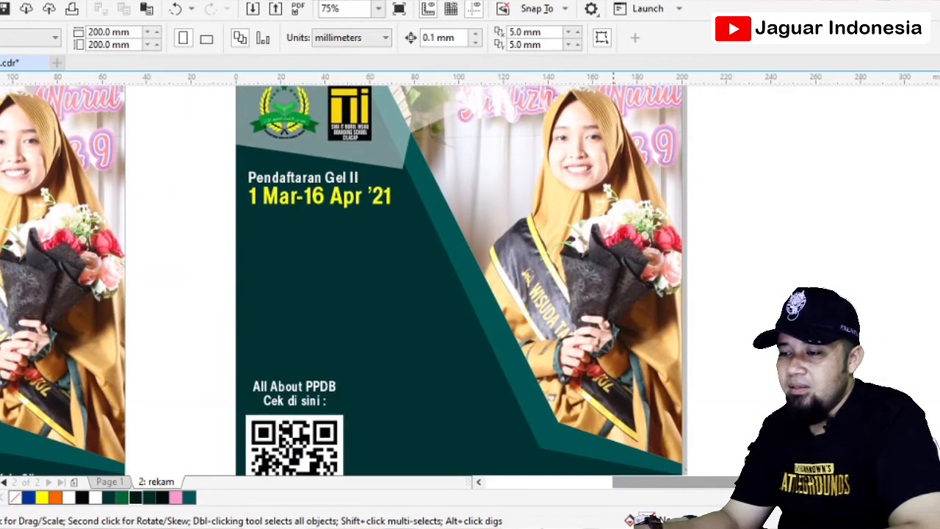
scroll(470, 279, "left", 3)
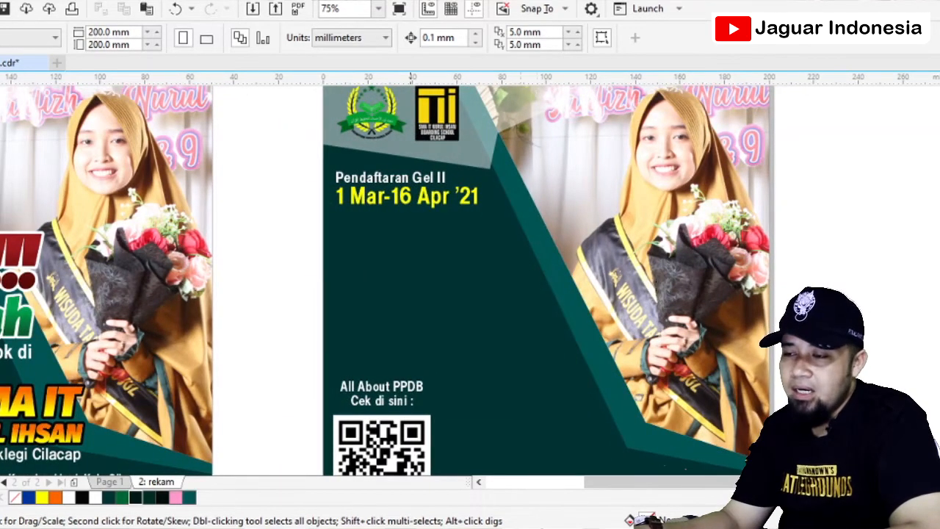
scroll(676, 380, "down", 2)
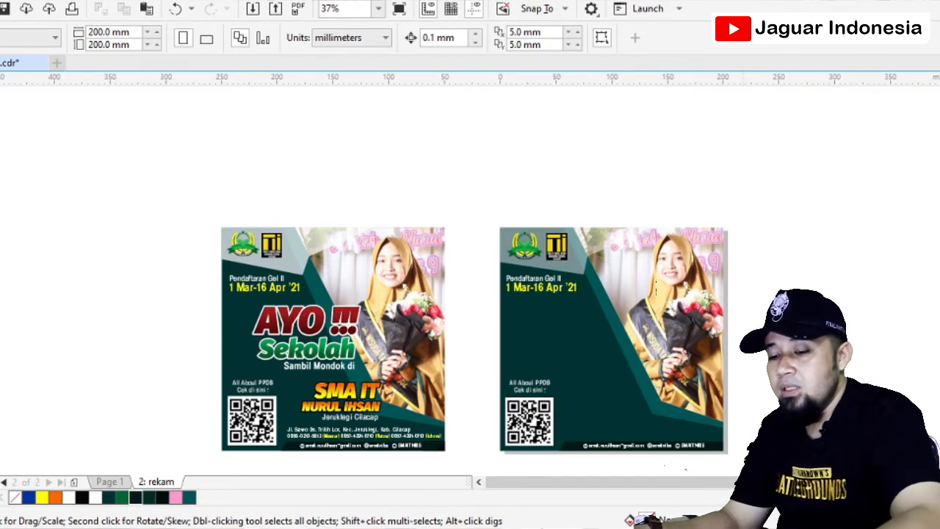
key("F4")
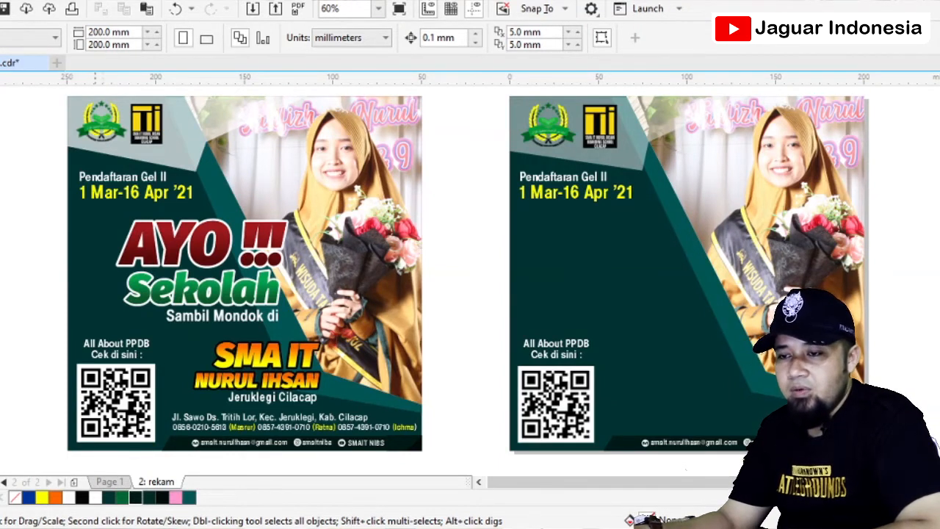
left_click(169, 178)
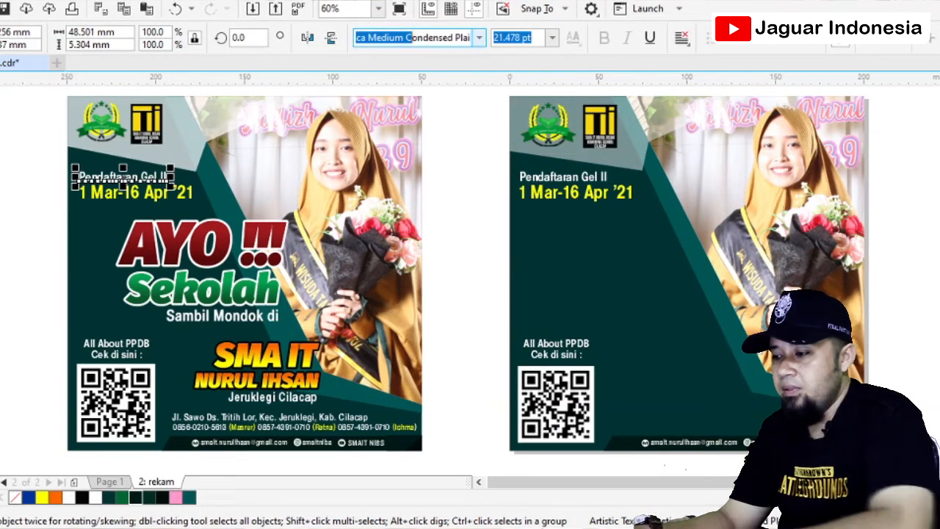
key("Home")
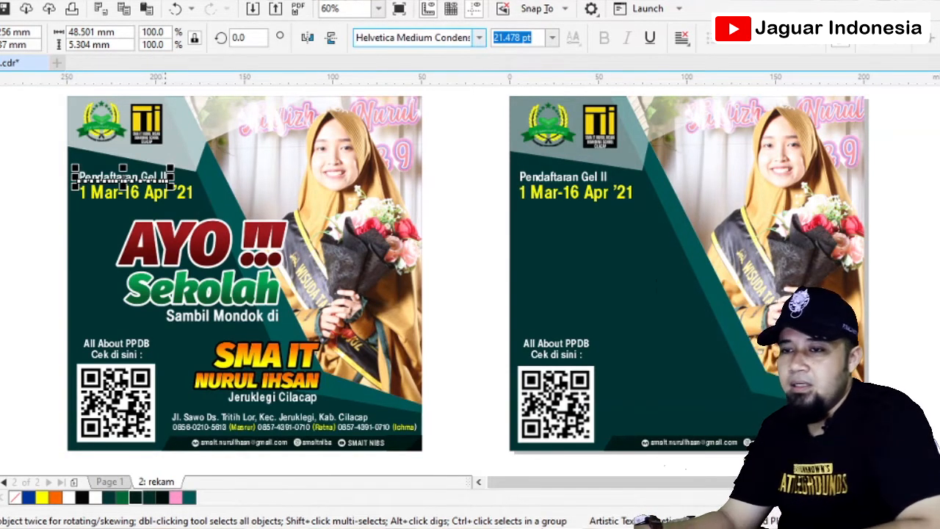
left_click(150, 193)
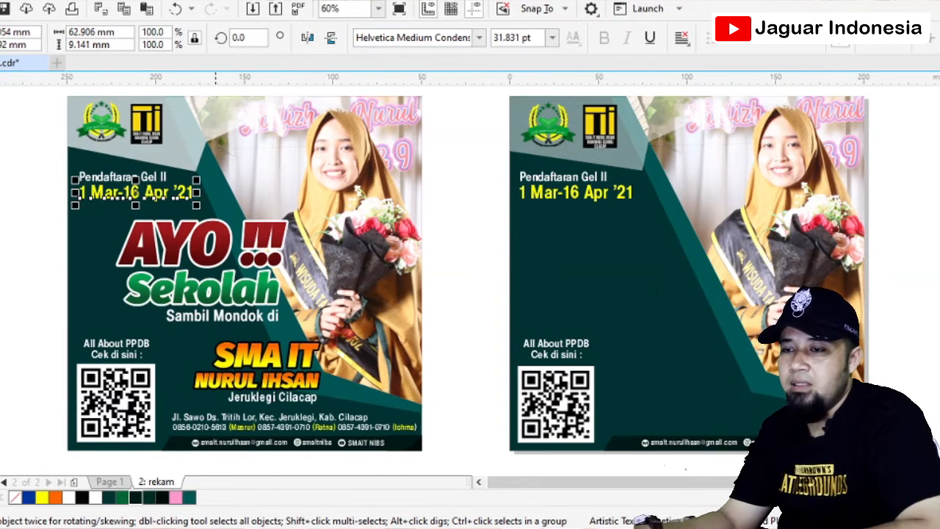
left_click(220, 315)
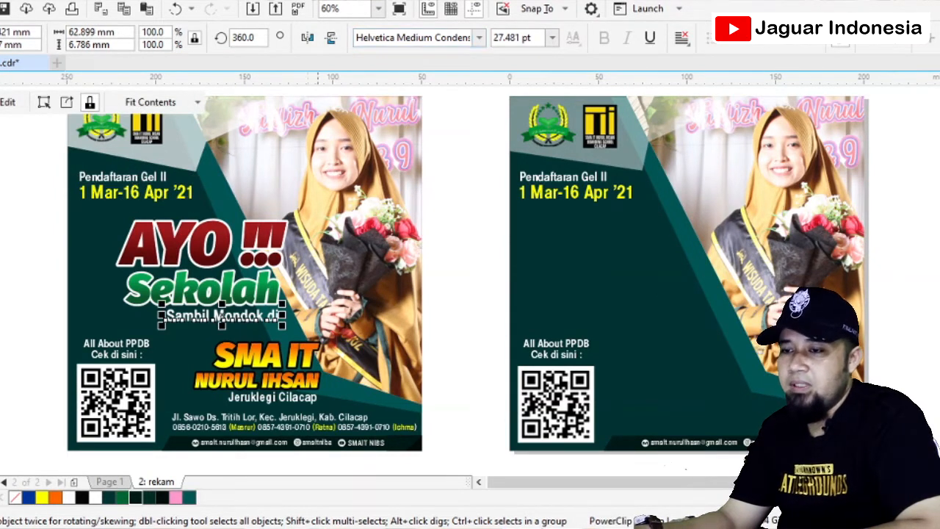
left_click(272, 397)
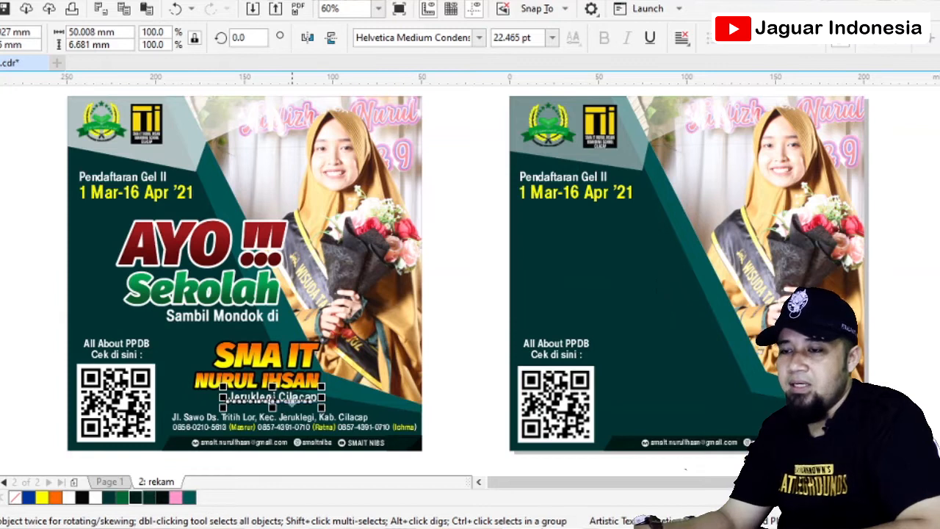
left_click(291, 417)
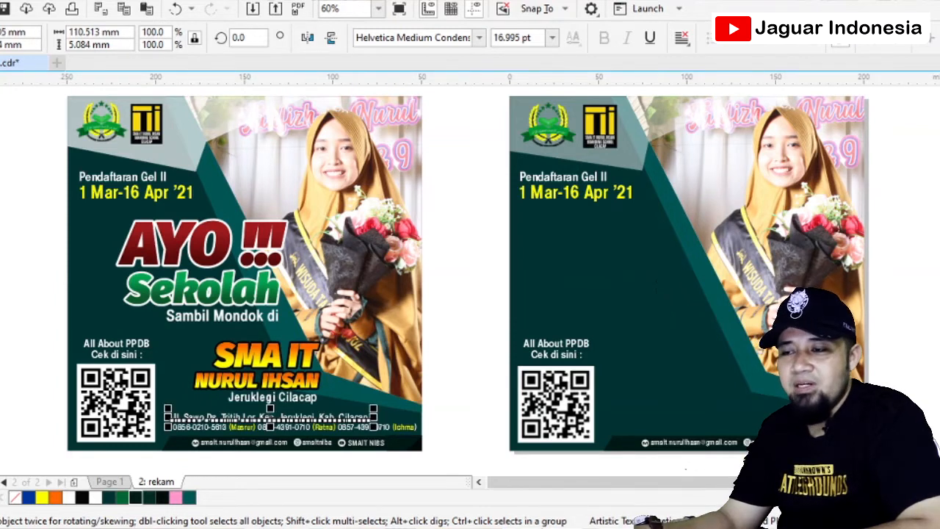
left_click(475, 382)
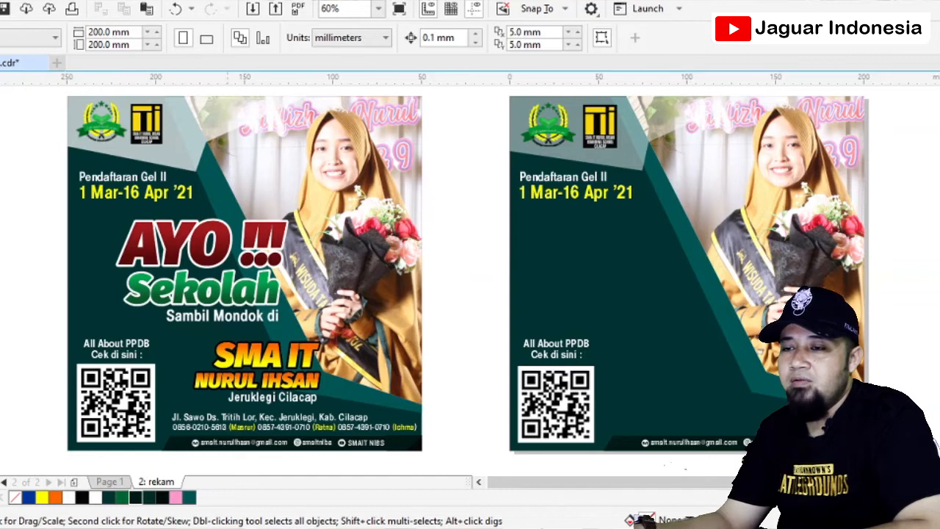
Step: Inspect the font of the reference poster's "AYO !!!" heading and clear the selection
left_click(225, 246)
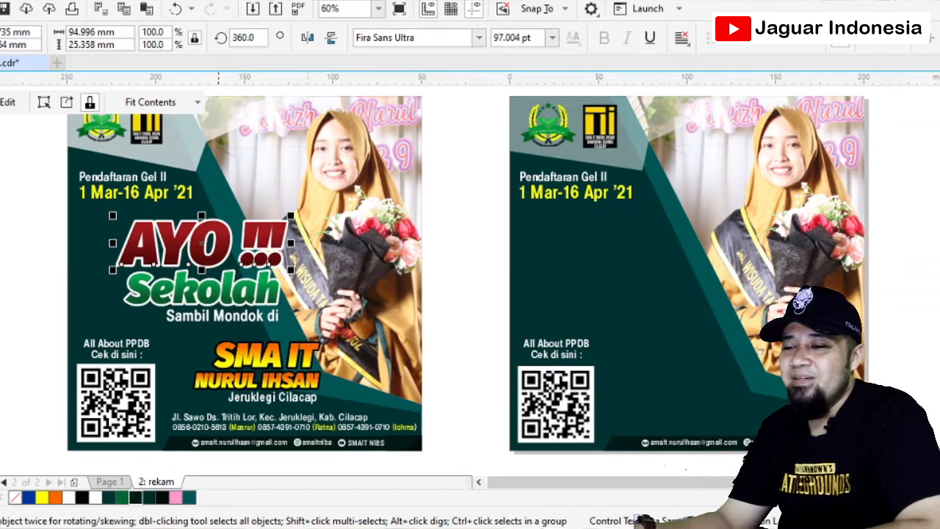
left_click(479, 482)
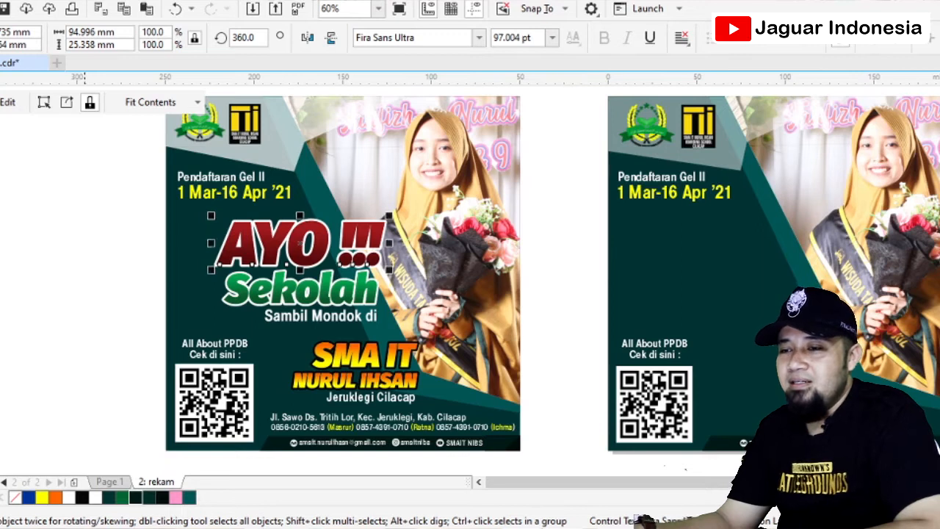
key("Escape")
scroll(260, 235, "up", 2)
scroll(264, 223, "down", 2)
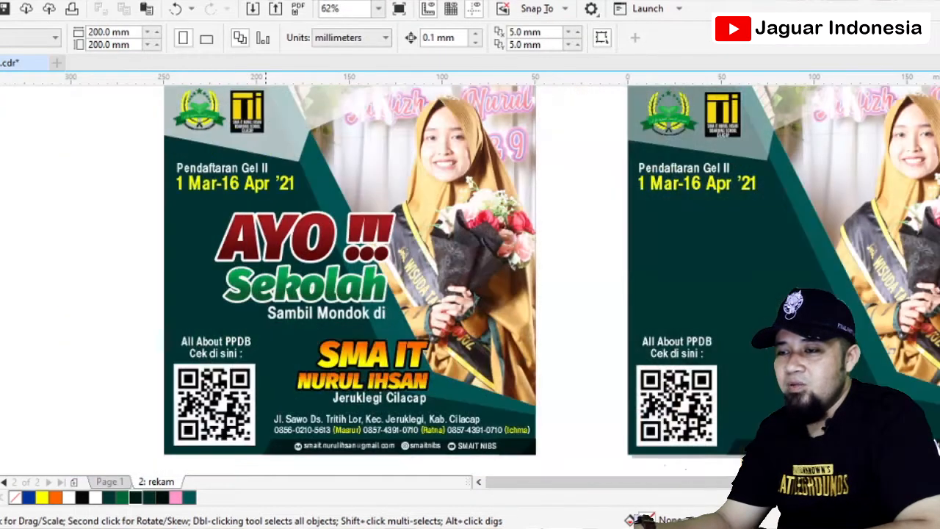
left_click_drag(629, 482, 637, 482)
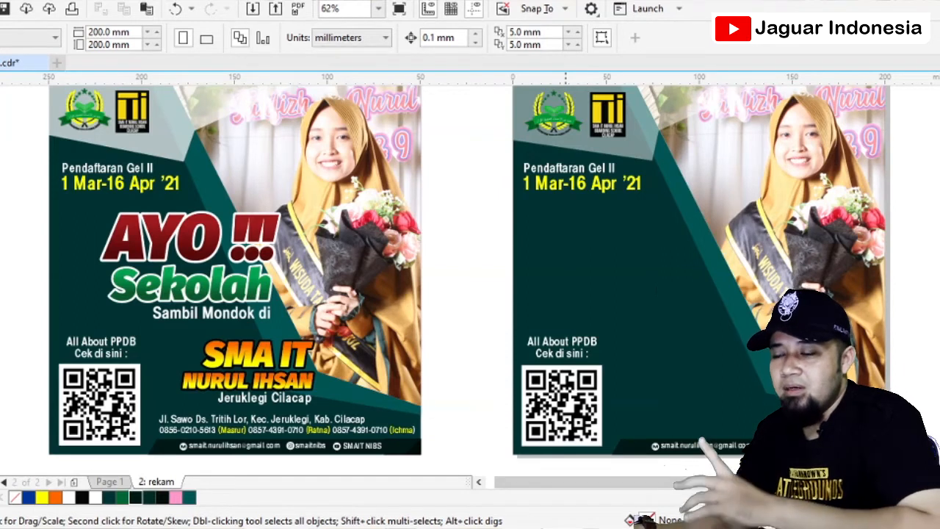
Step: Check the registration details in the "materi twibbon" document in Notepad and return to CorelDRAW
mouse_move(587, 526)
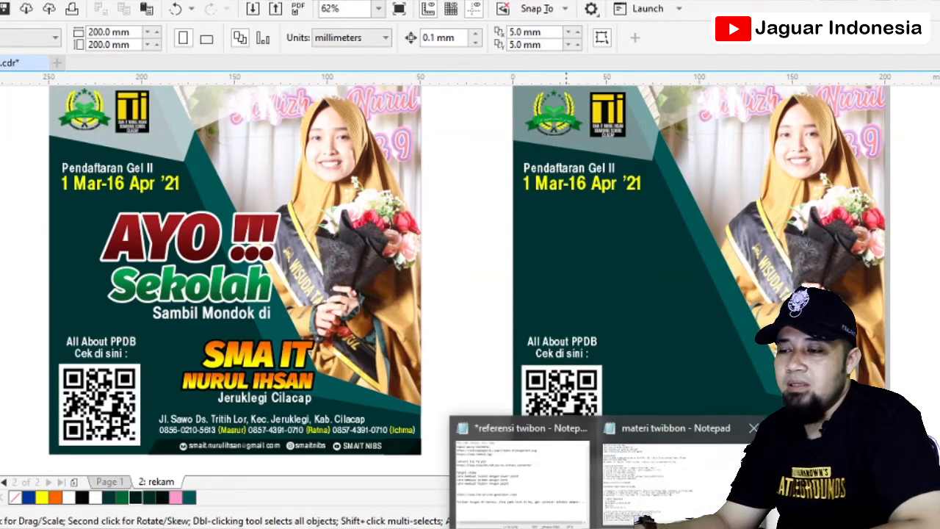
left_click(652, 470)
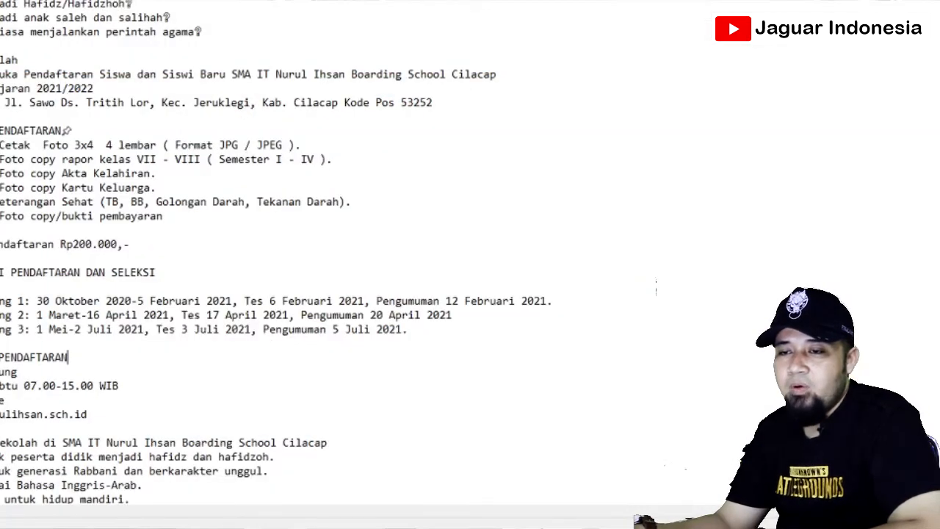
key("alt+Tab")
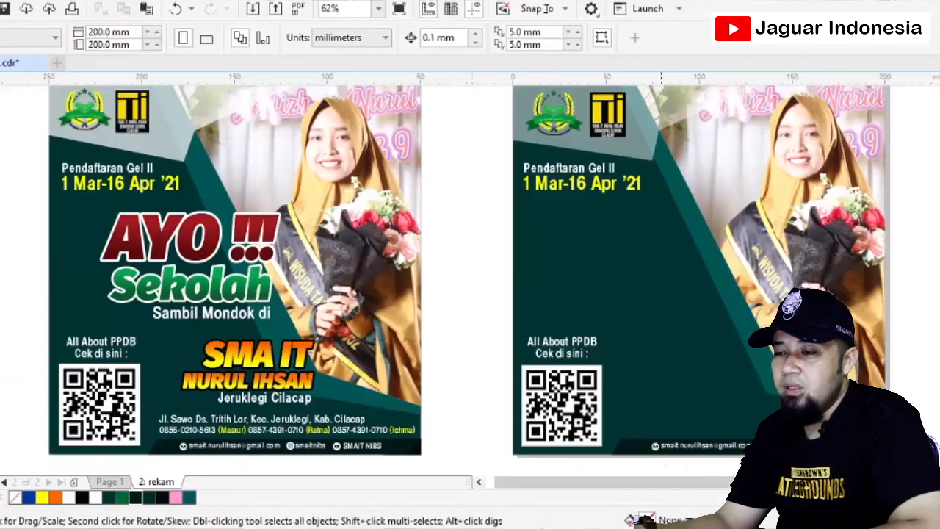
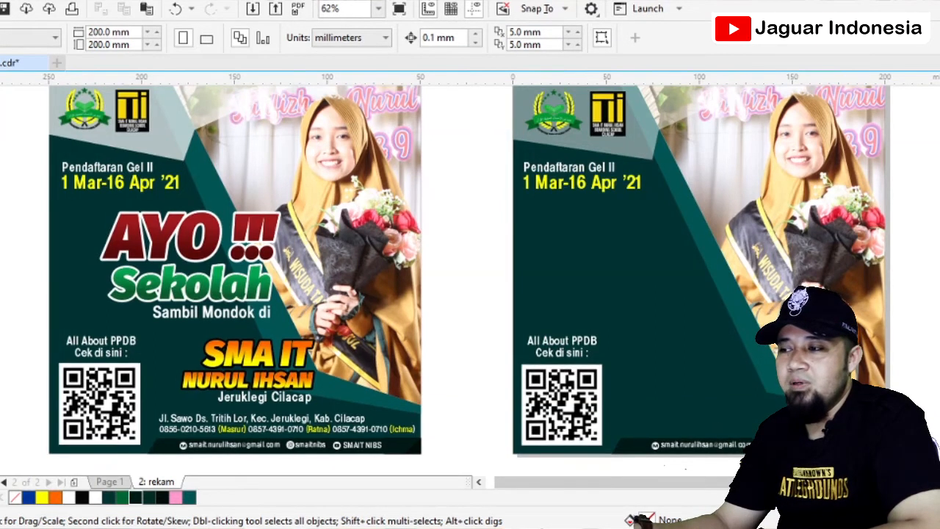
Step: Save the poster document with its current changes
scroll(569, 279, "up", 1)
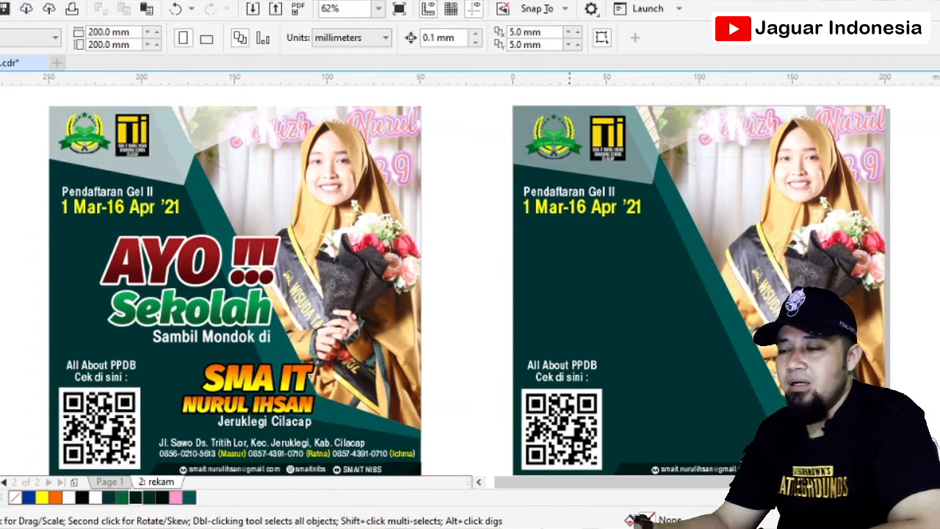
key("ctrl+s")
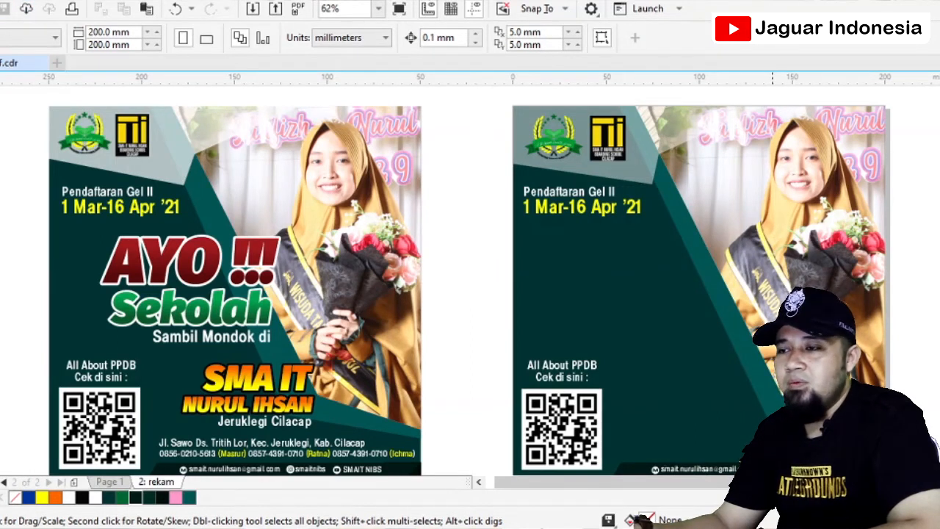
Step: Copy the "AYO !!! Sekolah Sambil Mondok di" headline group onto the dark area of the unfinished poster
scroll(470, 282, "down", 1)
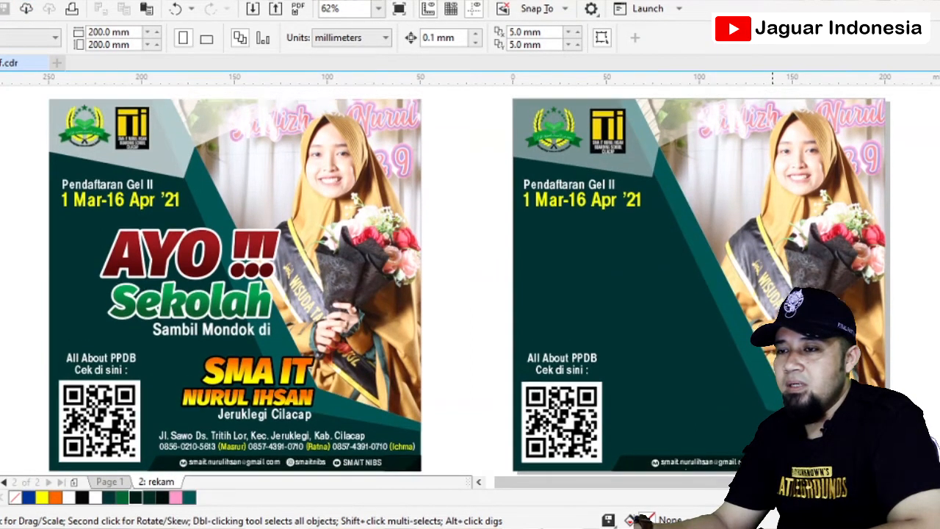
scroll(470, 282, "down", 1)
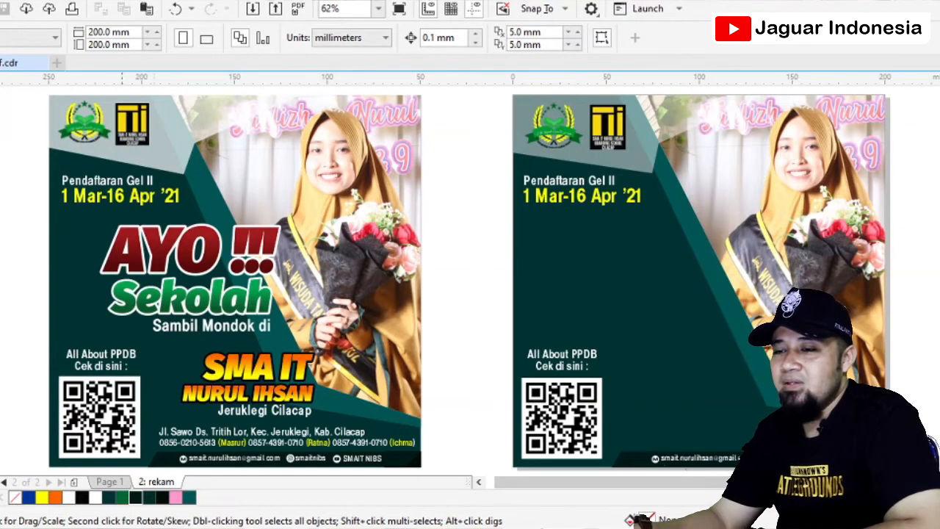
left_click_drag(13, 218, 294, 338)
left_click_drag(190, 250, 635, 252)
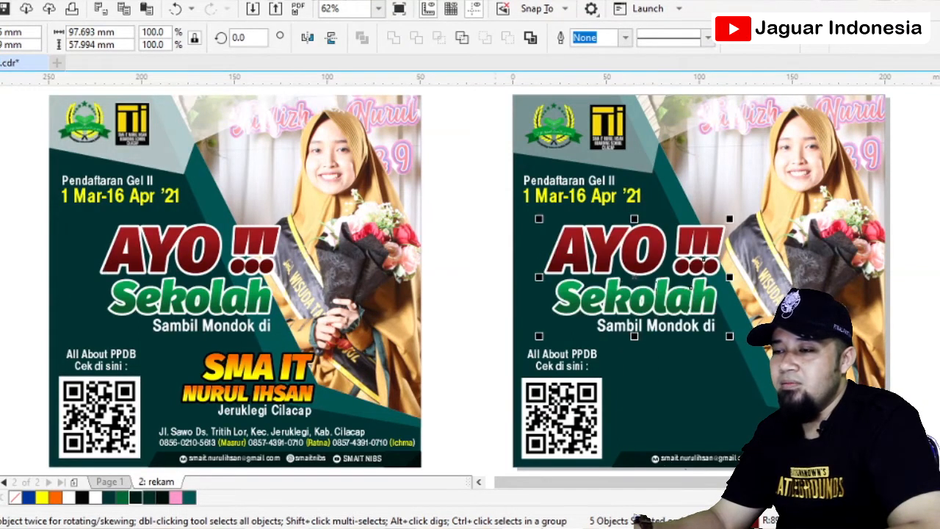
key("Escape")
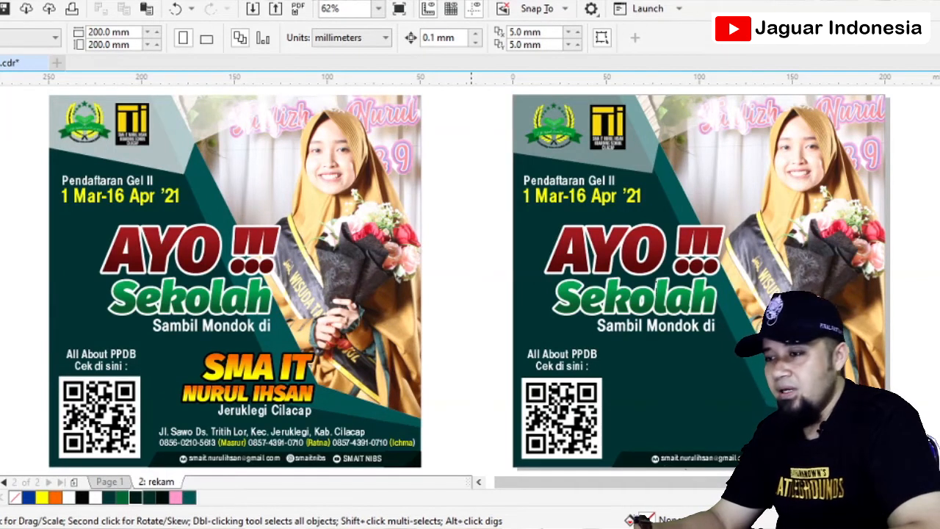
left_click_drag(478, 210, 719, 353)
key("shift+F2")
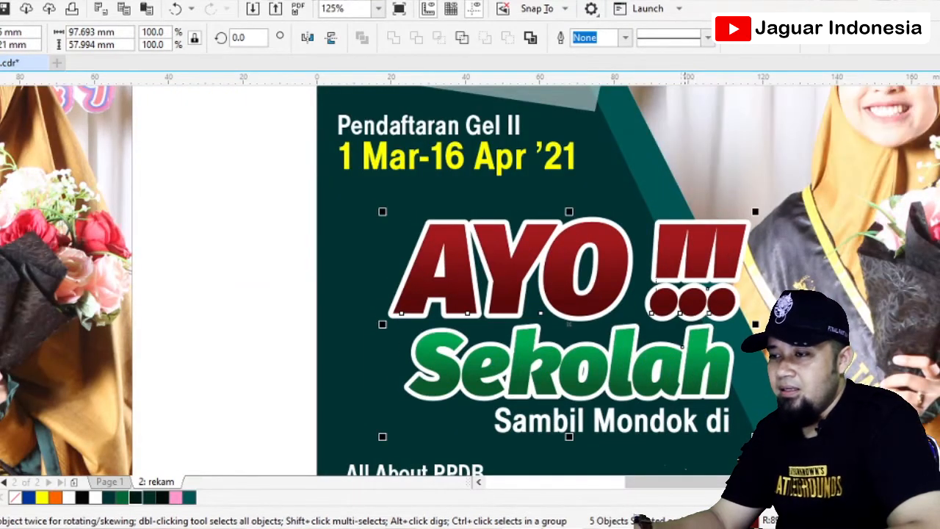
scroll(720, 283, "down", 2)
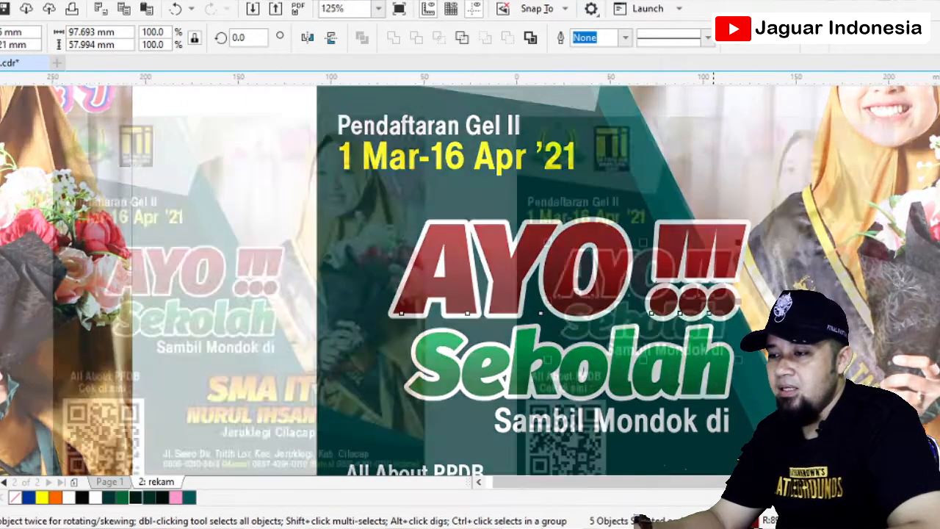
key("Escape")
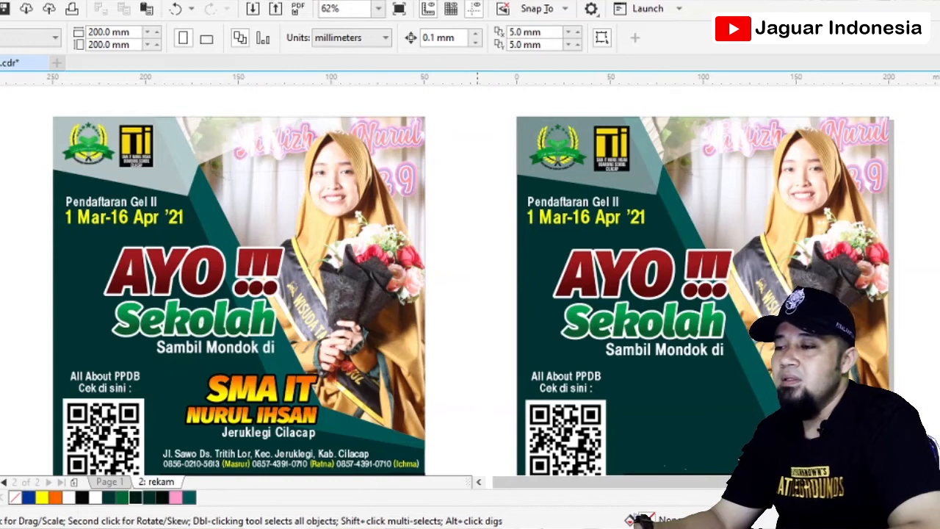
Step: Try to shift the copied headline group towards the poster's left edge and undo the move
left_click_drag(467, 233, 753, 369)
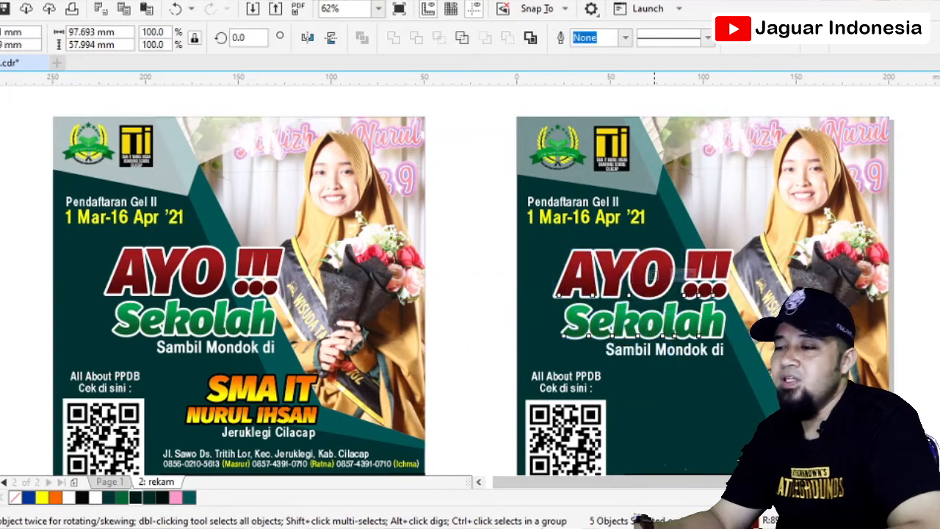
left_click_drag(655, 273, 610, 271)
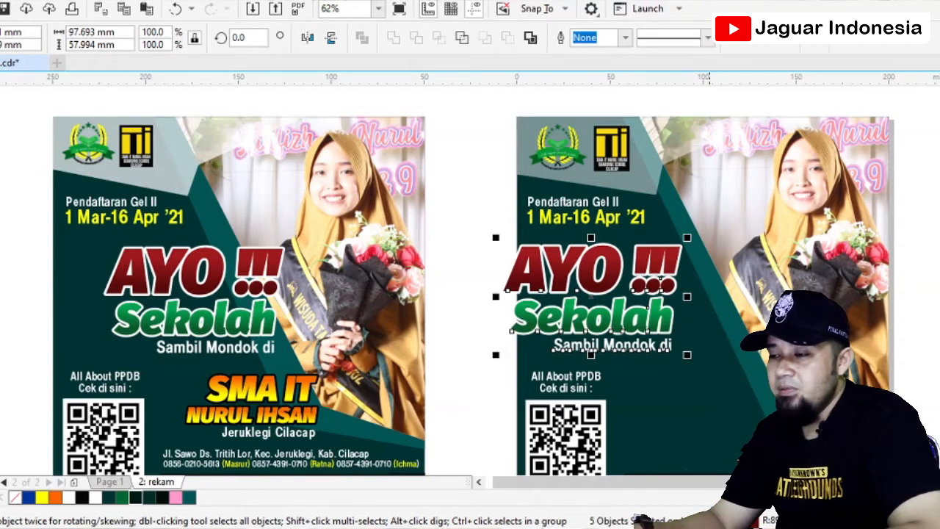
key("ctrl+z")
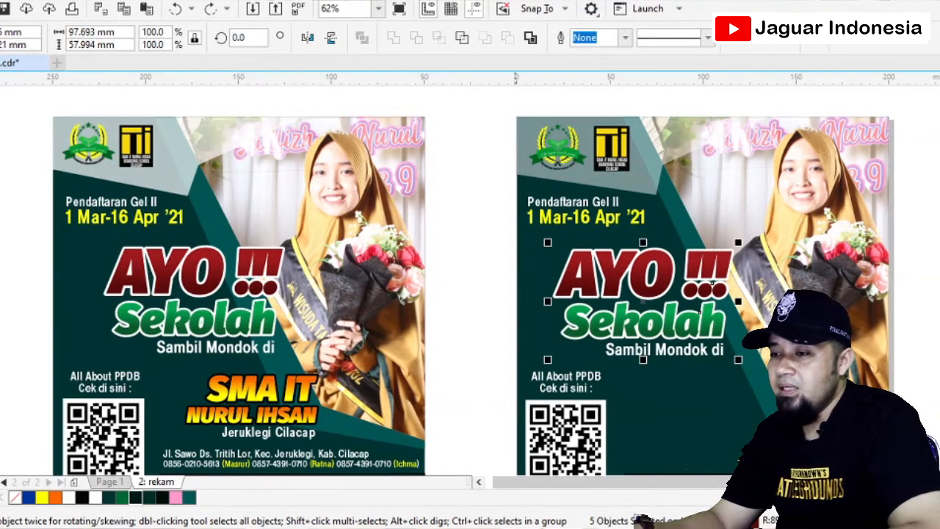
key("Escape")
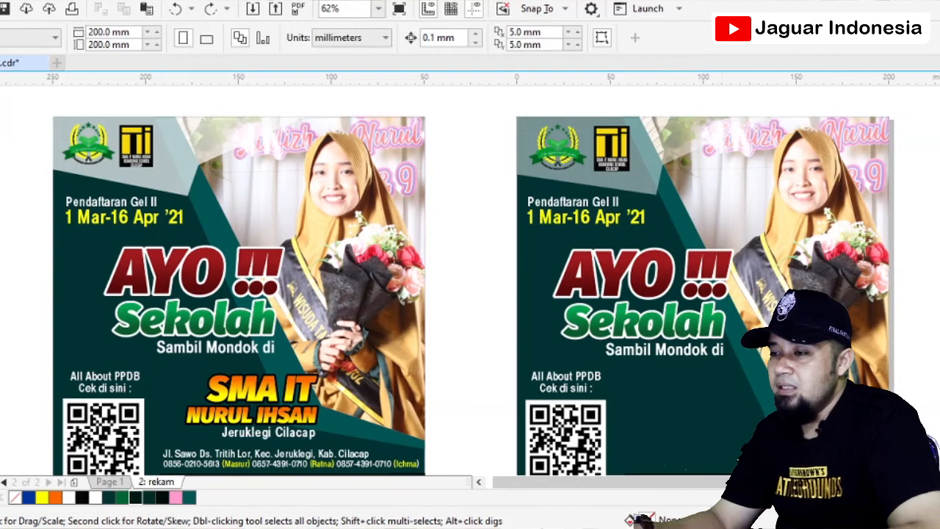
Step: Edit the PowerClip contents on the unfinished poster, move the photo out of its frame to the right and finish editing
double_click(802, 313)
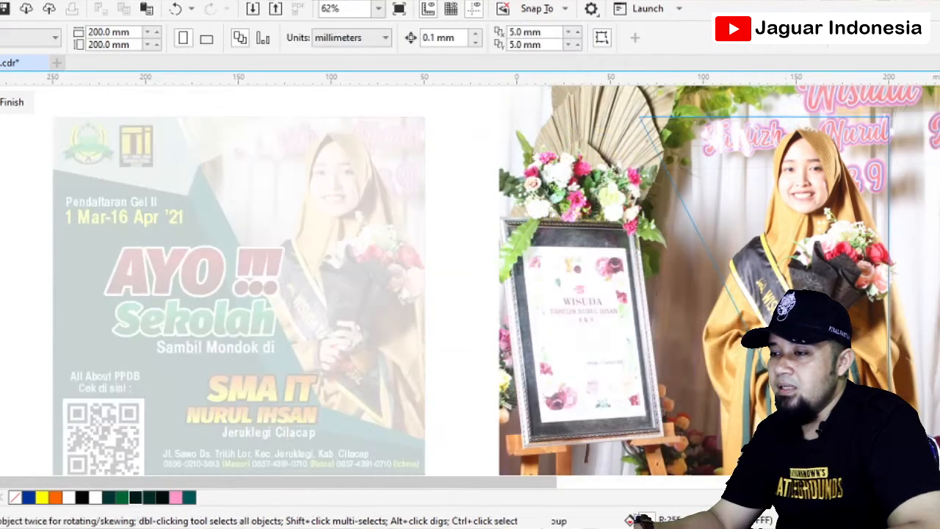
scroll(685, 193, "down", 1)
left_click_drag(650, 197, 869, 196)
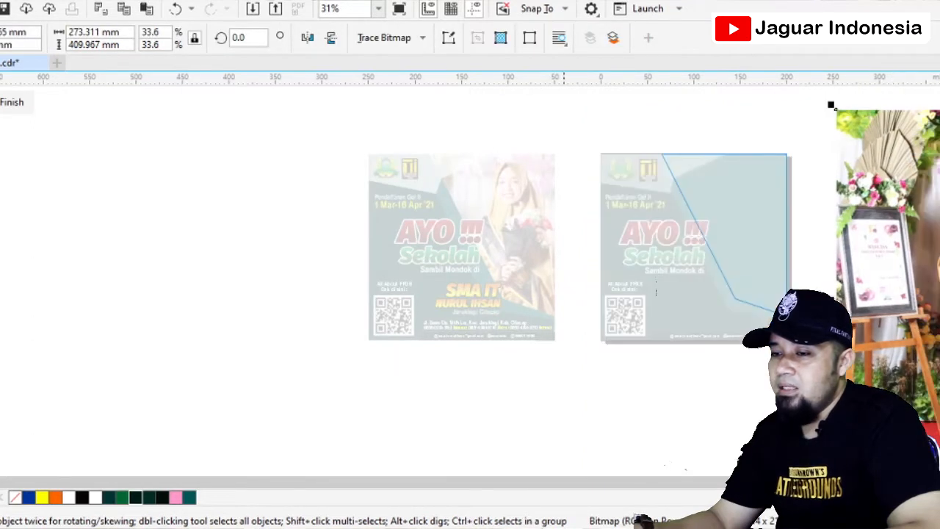
left_click(10, 102)
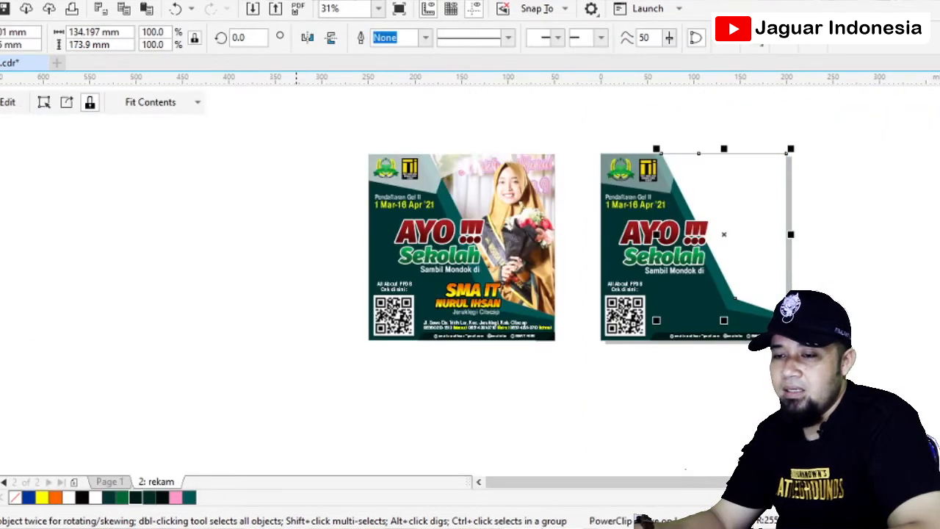
Step: Fill the empty PowerClip frame on the unfinished poster with pink
left_click(175, 497)
left_click(812, 237)
scroll(752, 241, "up", 1)
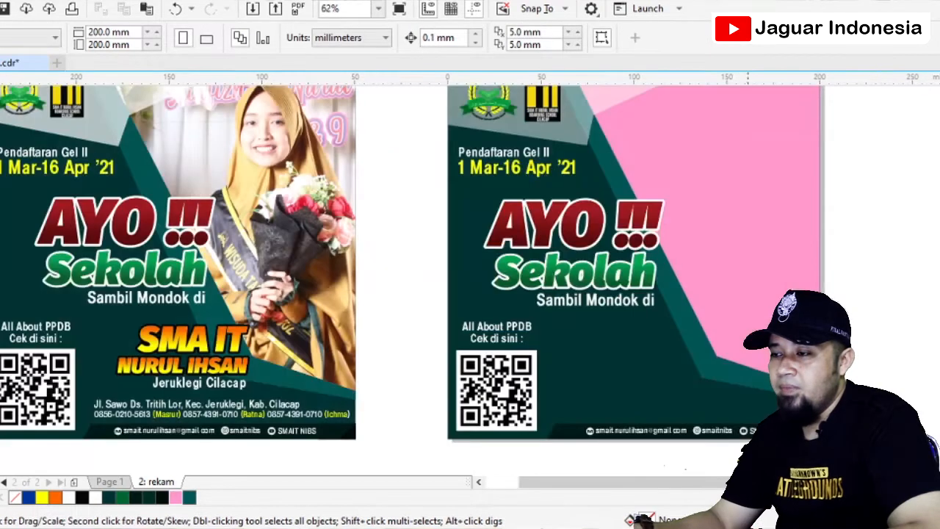
scroll(411, 279, "up", 1)
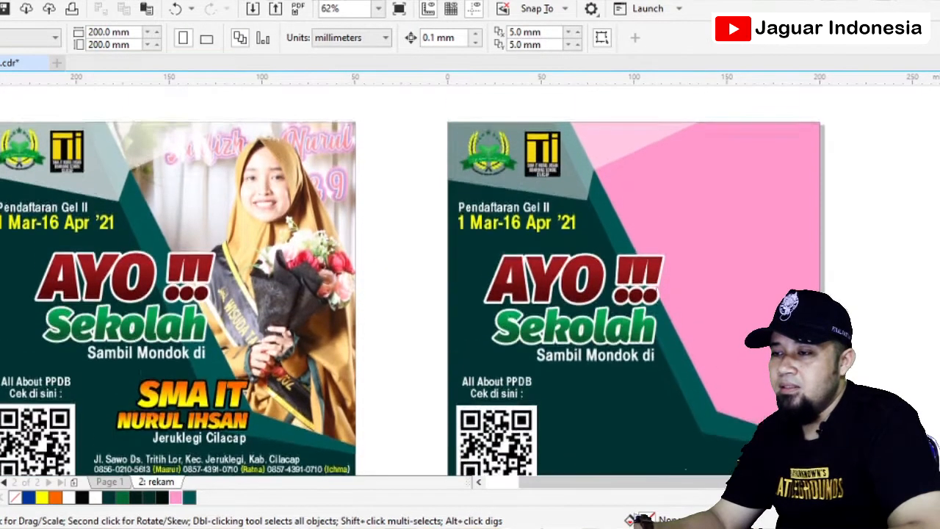
scroll(470, 280, "down", 1)
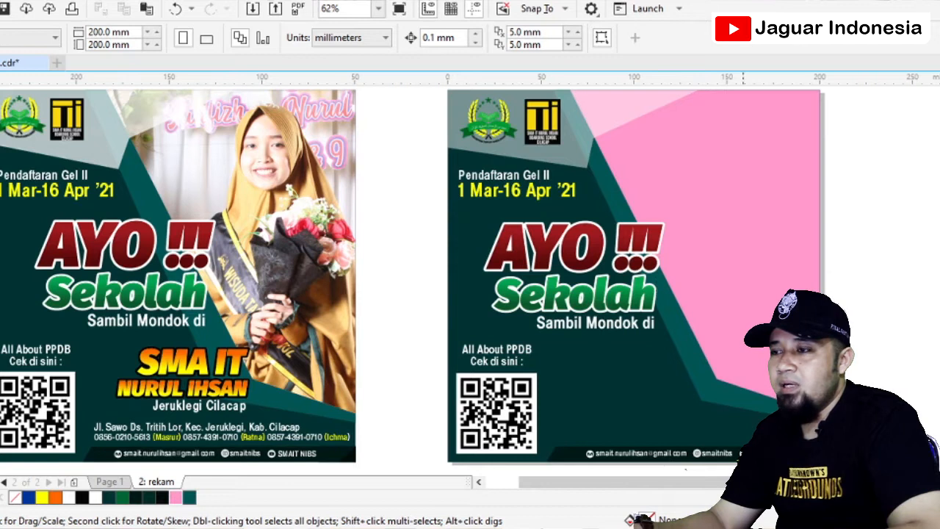
Step: Edit the PowerClip contents again, move the photo back so the student sits inside the frame, and finish editing
left_click(743, 330, "ctrl")
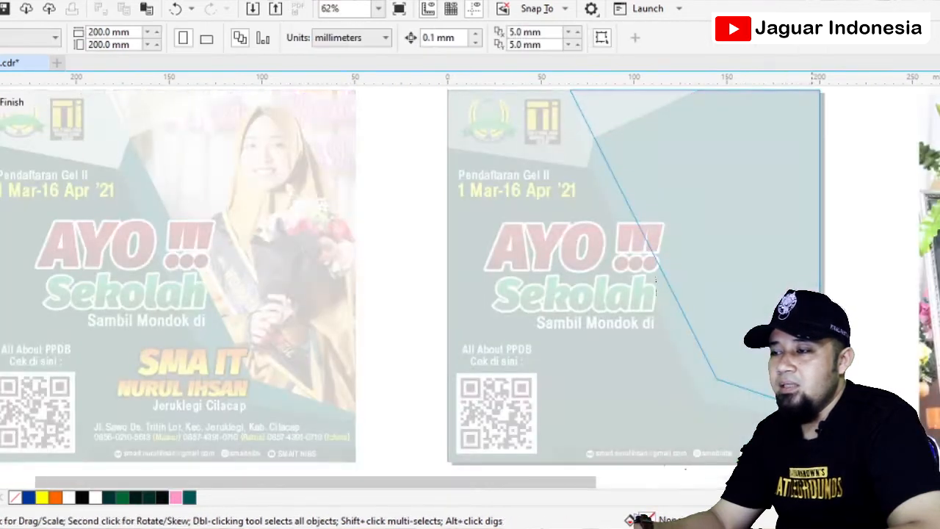
scroll(808, 330, "down", 2)
left_click(887, 167)
scroll(887, 168, "down", 2)
left_click_drag(887, 168, 802, 163)
scroll(884, 173, "up", 2)
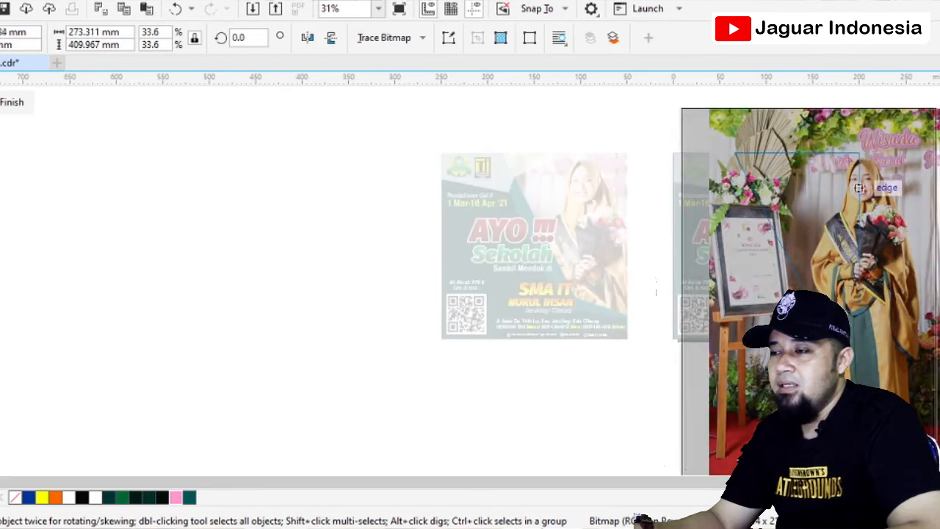
scroll(872, 173, "up", 2)
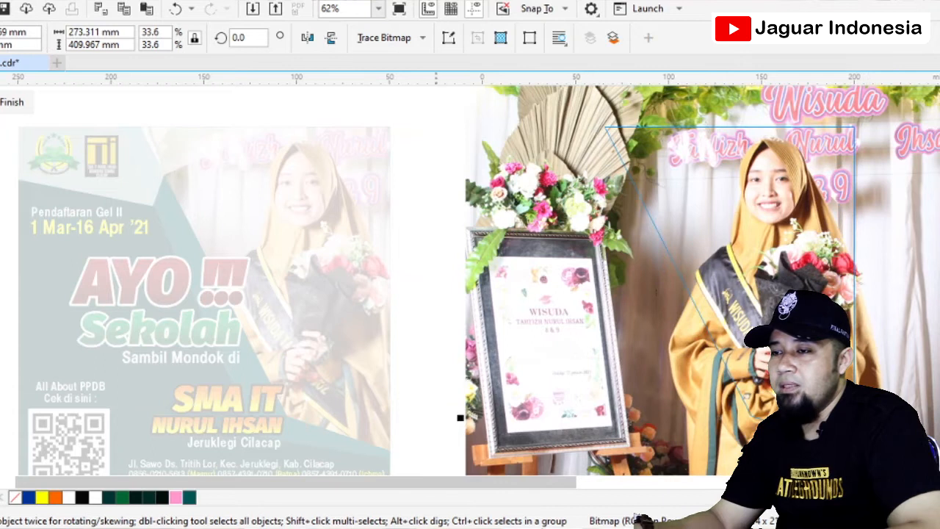
left_click(436, 242, "ctrl")
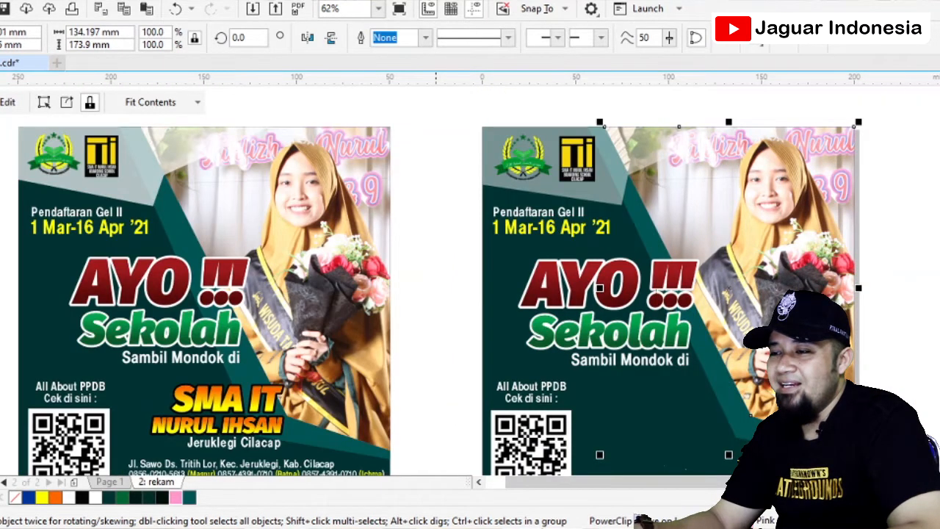
key("Escape")
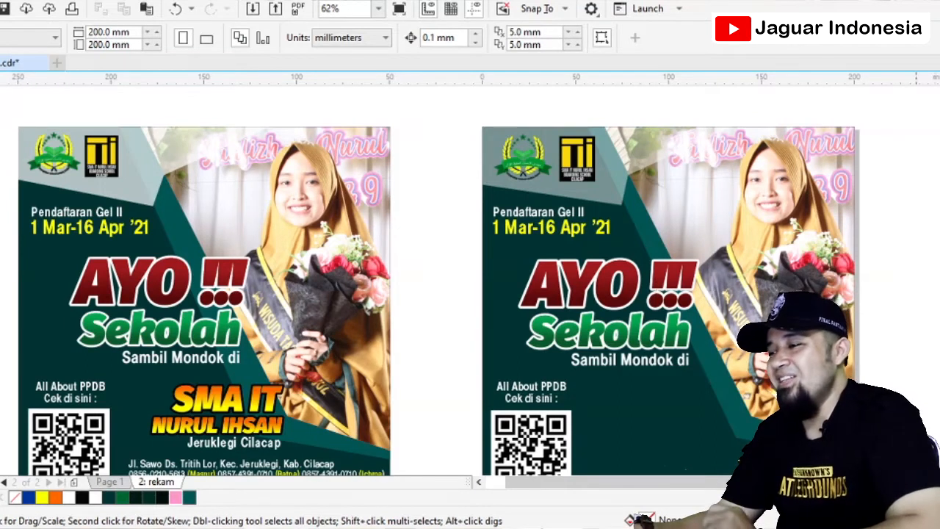
scroll(435, 294, "down", 2)
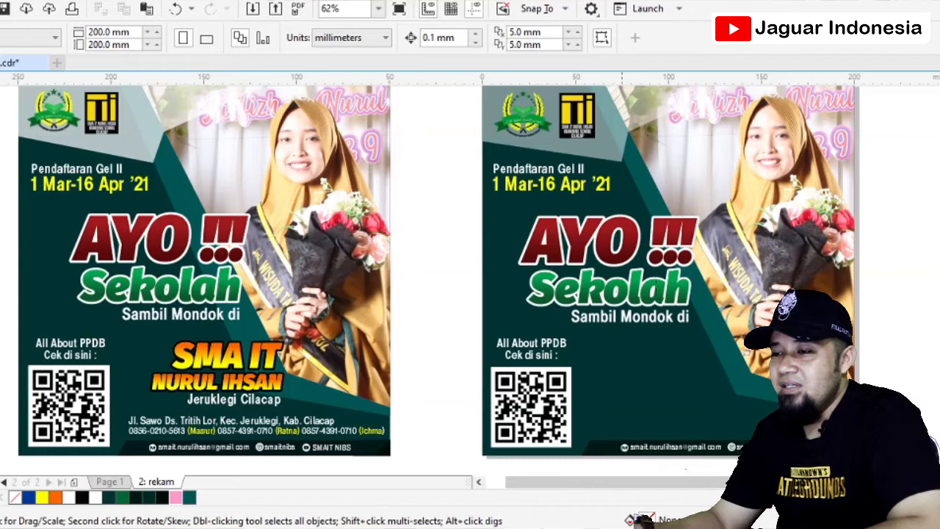
scroll(582, 296, "up", 2)
scroll(554, 294, "up", 2)
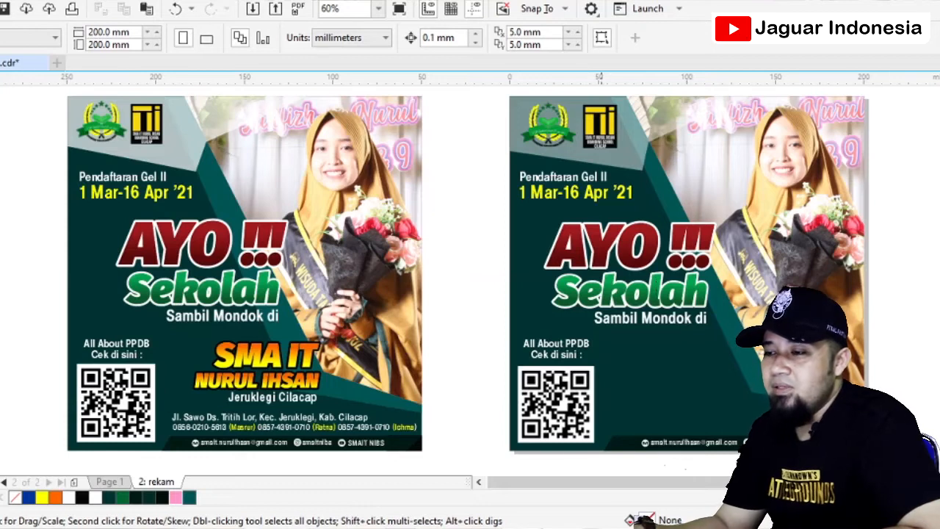
scroll(602, 242, "up", 4)
scroll(602, 242, "down", 2)
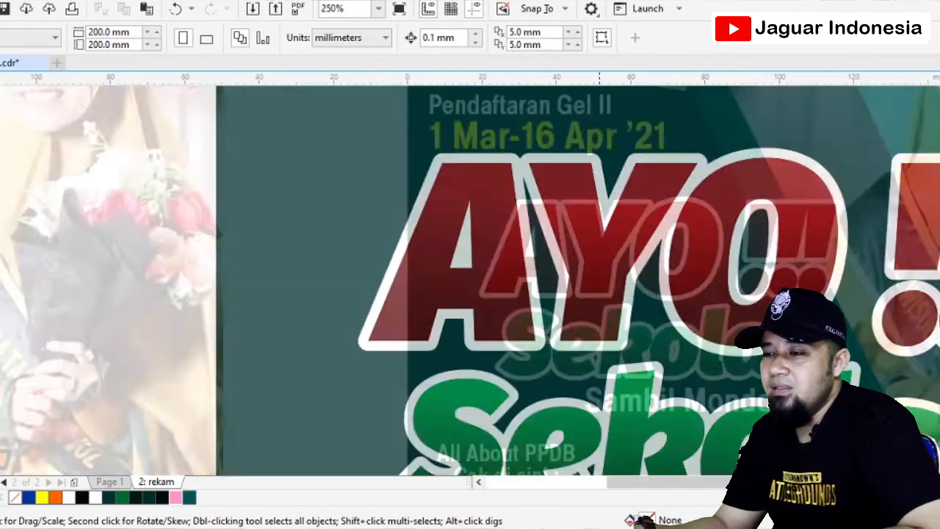
scroll(597, 279, "down", 2)
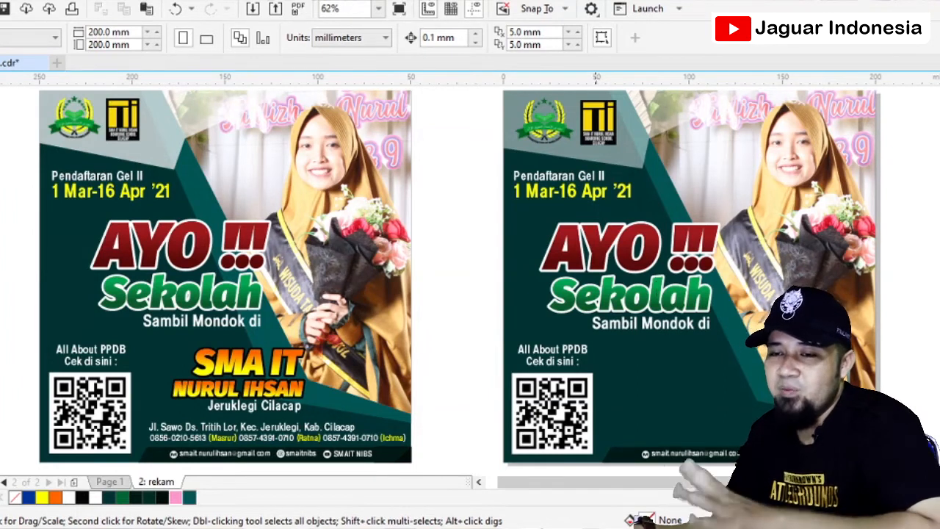
Step: Add the artistic text "AYO" below the copied headline and enlarge it to about 68.6 pt
key("F8")
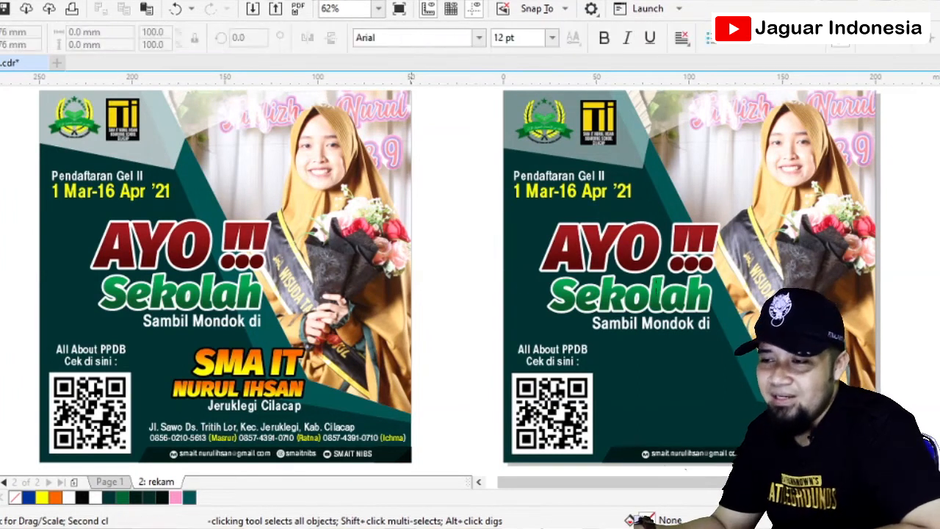
left_click(641, 382)
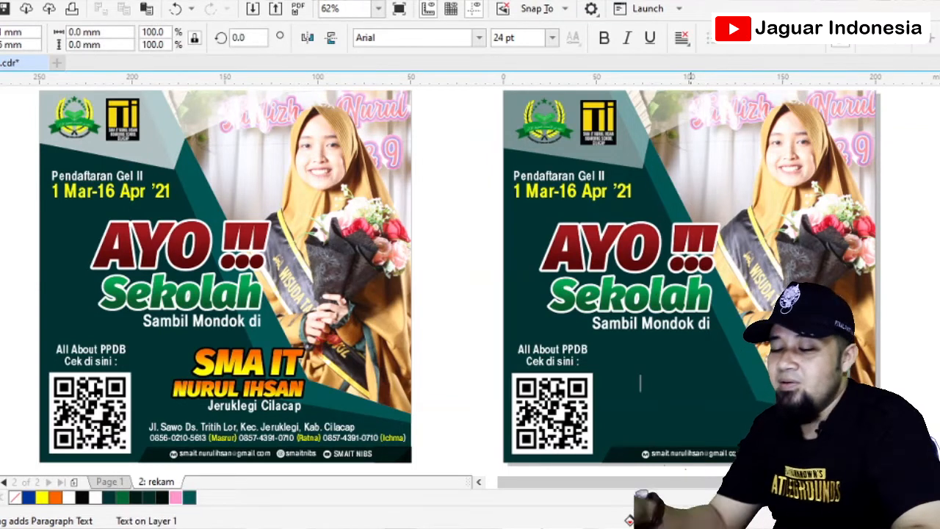
type("AYO")
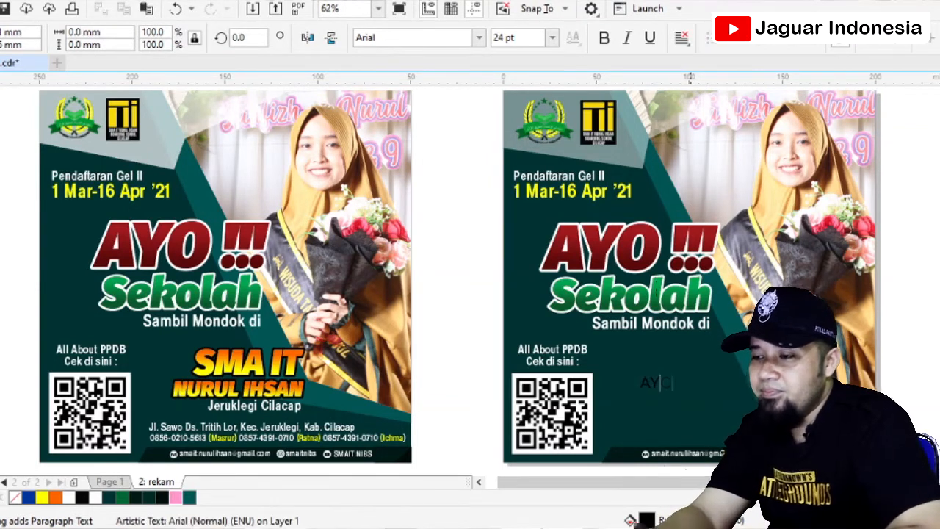
key("ctrl+space")
left_click_drag(676, 394, 735, 416)
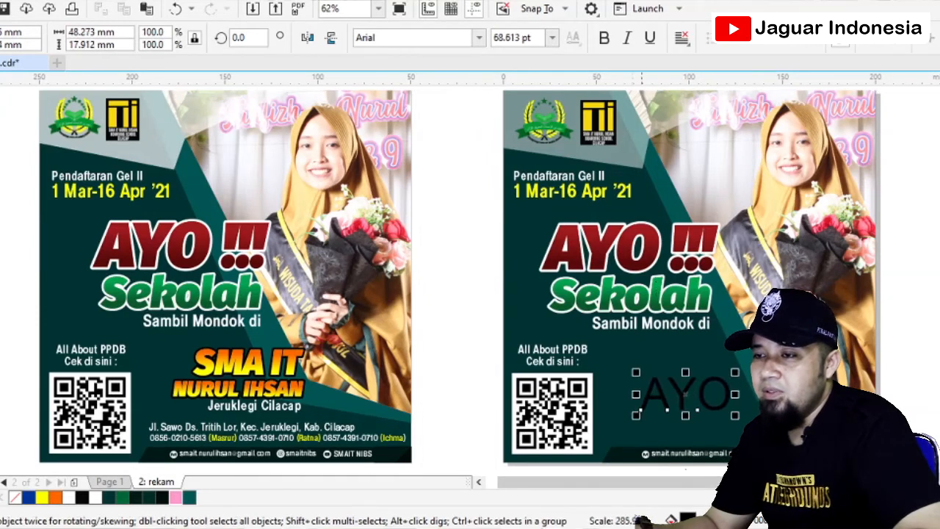
Step: Set the new AYO text in Fira Sans Ultra and enlarge it to about 76 mm wide
left_click(404, 37)
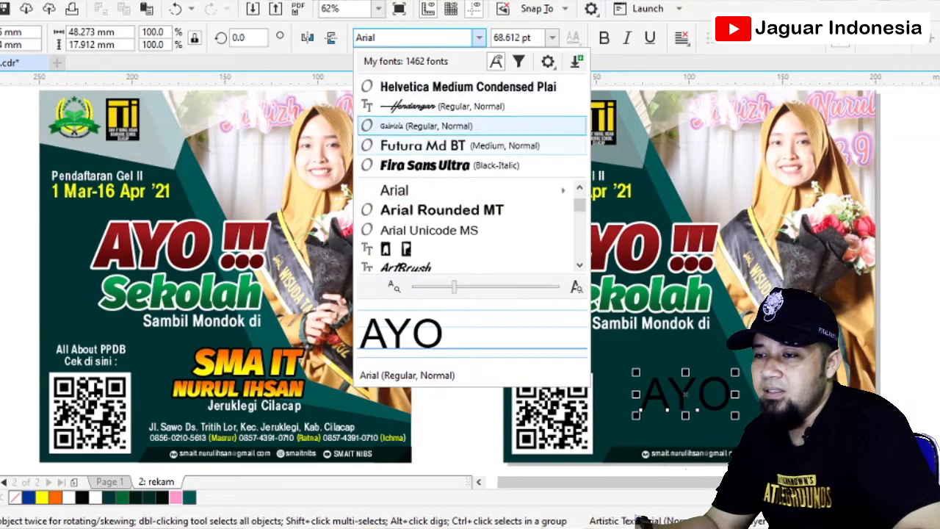
left_click(441, 165)
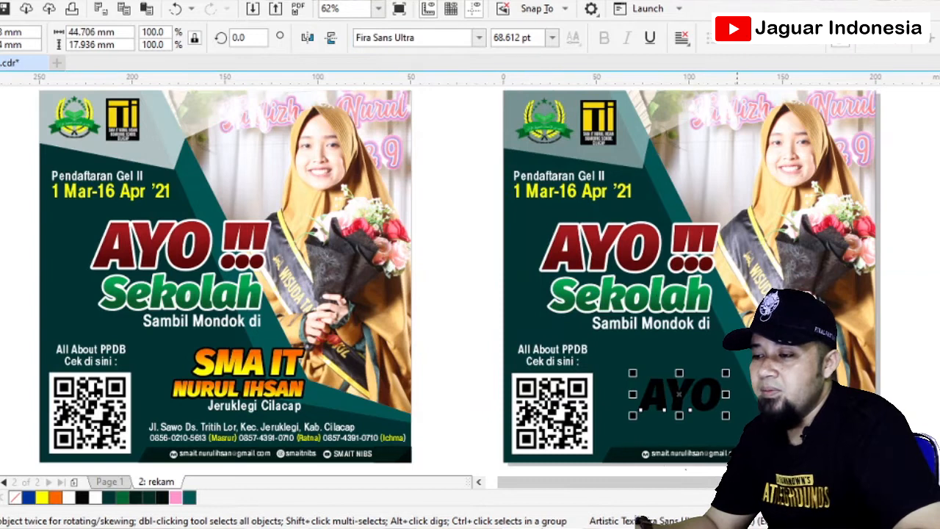
left_click_drag(725, 372, 784, 349)
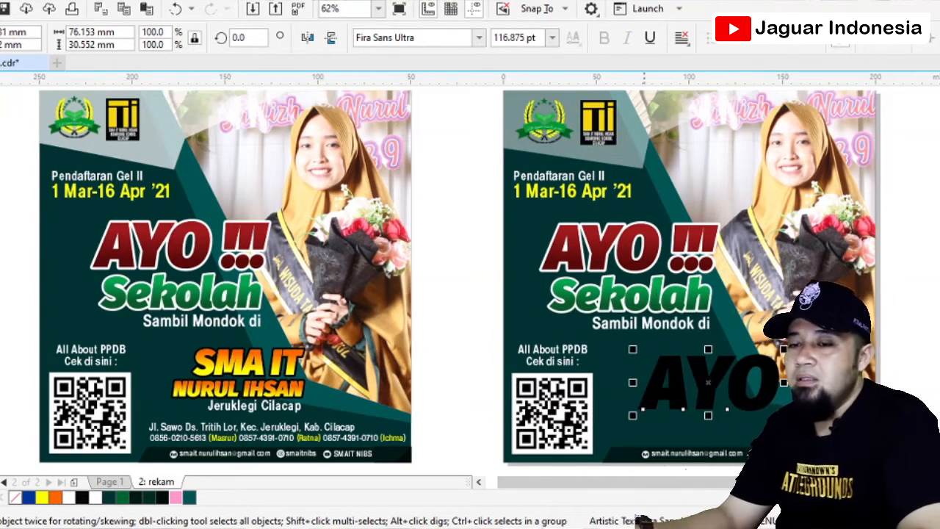
left_click(0, 373)
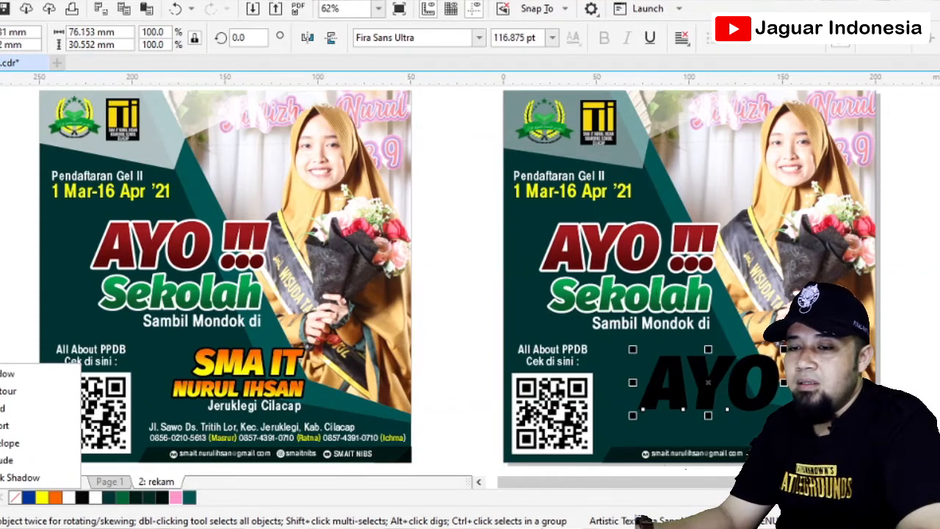
key("Escape")
scroll(603, 231, "up", 2)
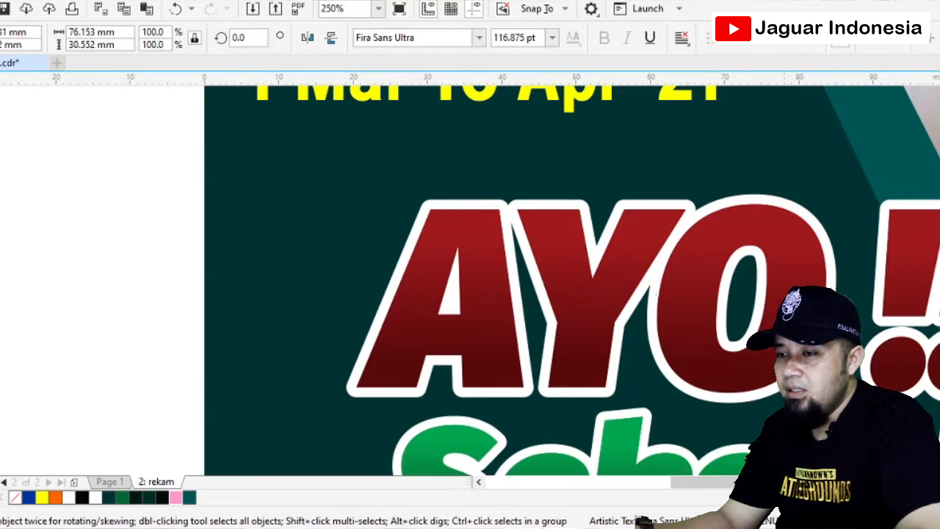
Step: Apply a one-step outside contour of 1.211 mm with a white fill to the new AYO text and deselect it
scroll(487, 204, "down", 2)
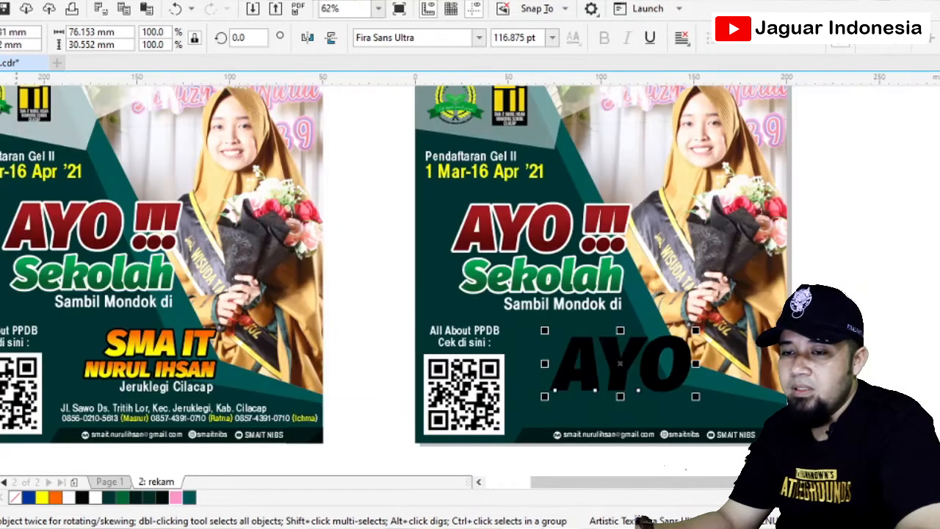
right_click(96, 497)
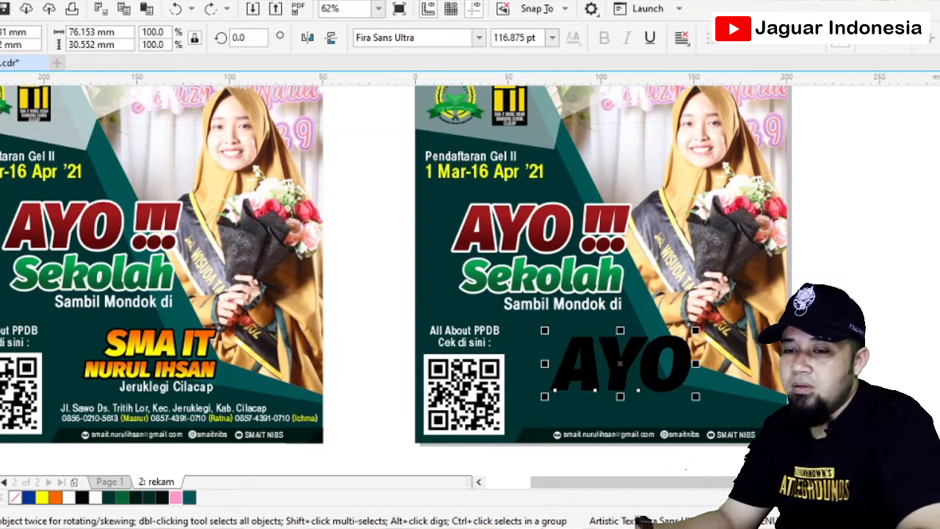
key("ctrl+F9")
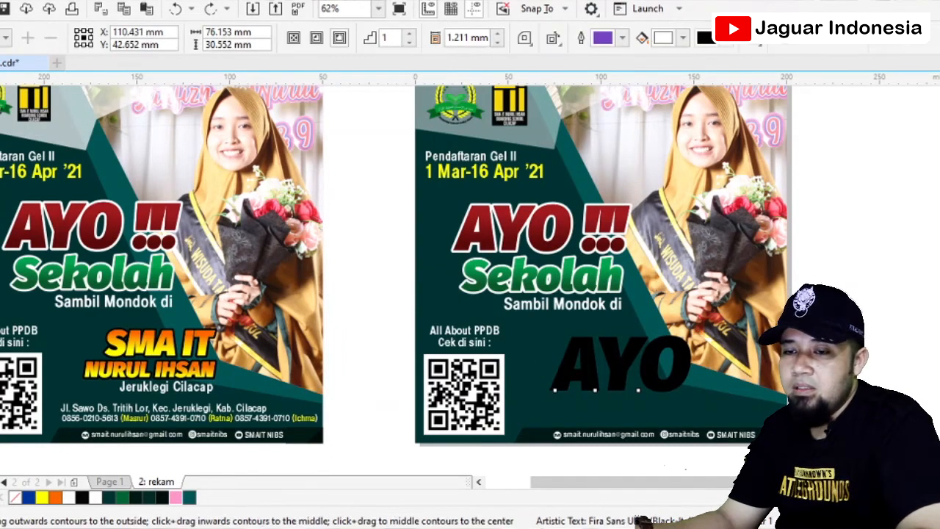
left_click(2, 376)
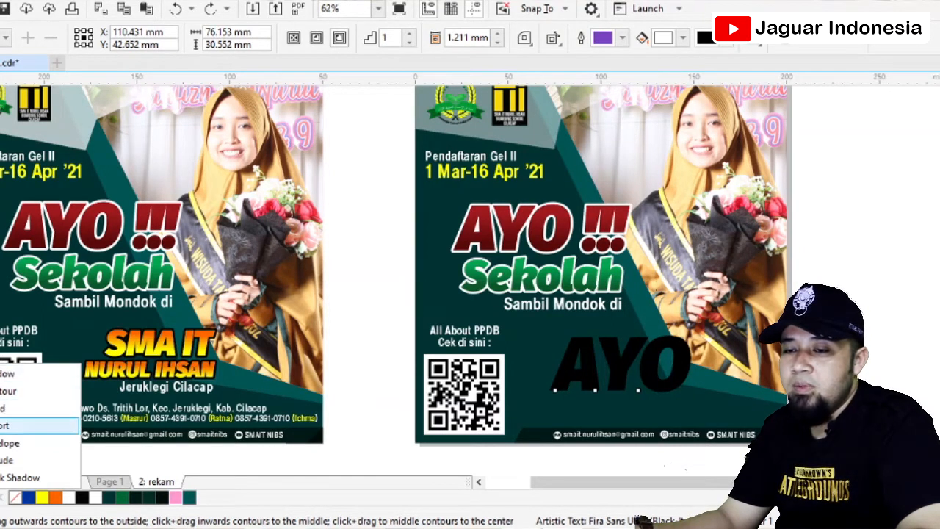
left_click(8, 391)
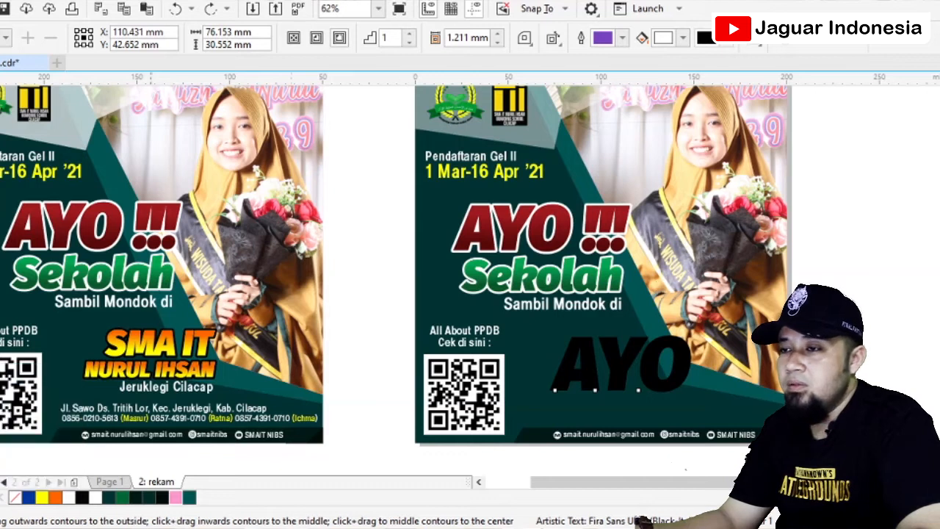
left_click(339, 38)
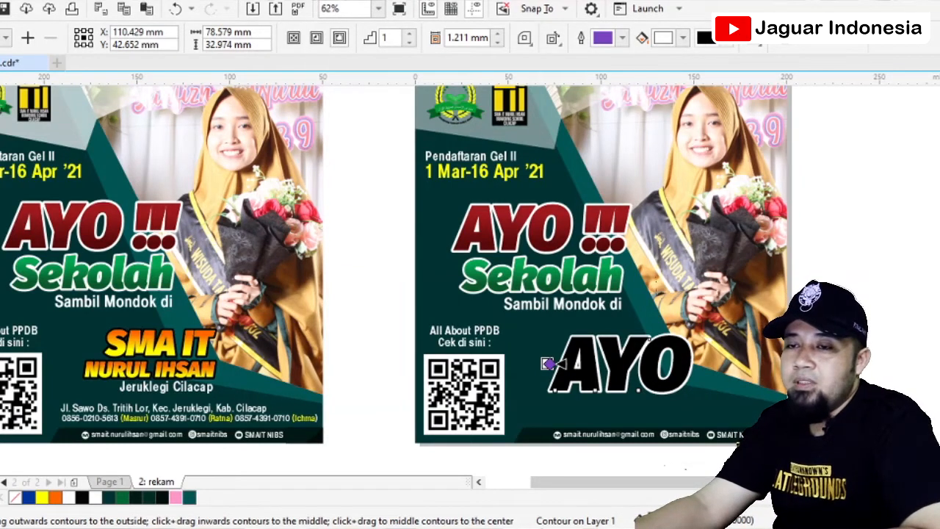
key("space")
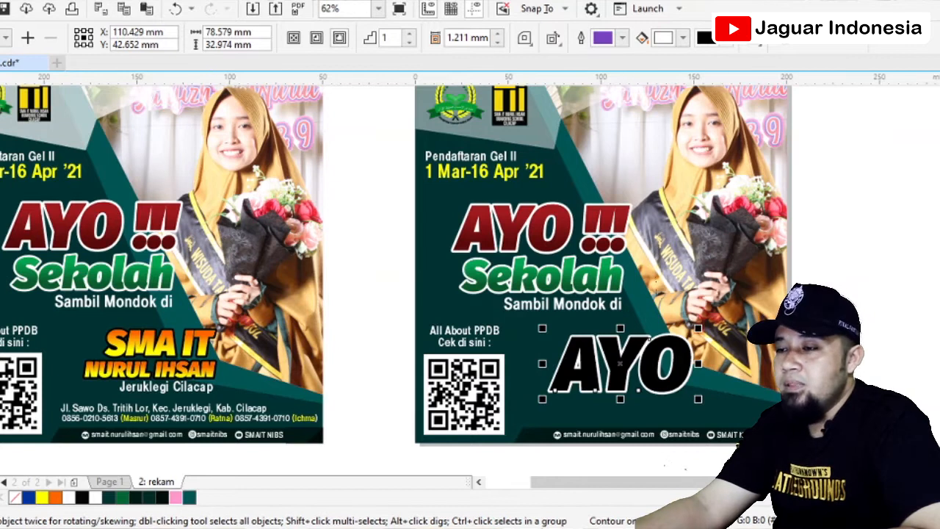
scroll(500, 230, "up", 1)
scroll(500, 229, "up", 1)
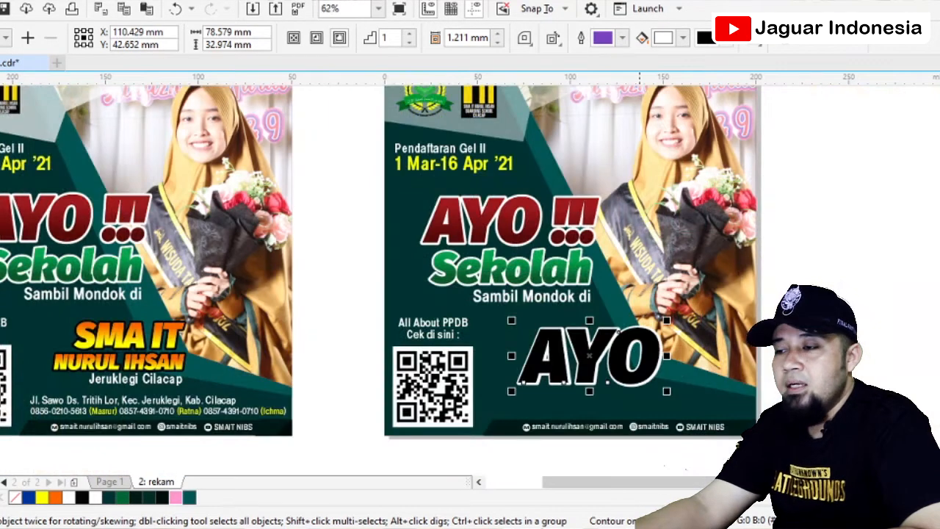
key("Escape")
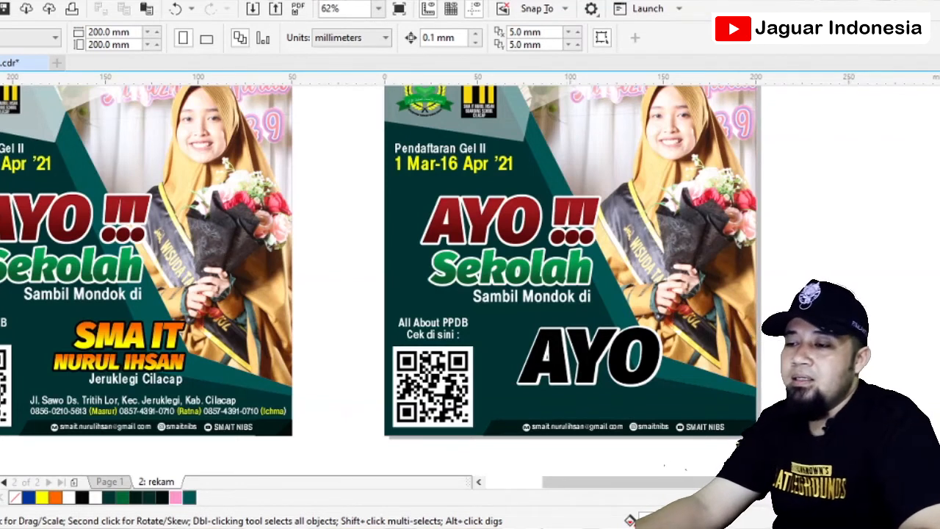
Step: Try blue, yellow, pink and other fills on the new AYO lettering inside its contour, and settle on dark red
left_click(524, 382)
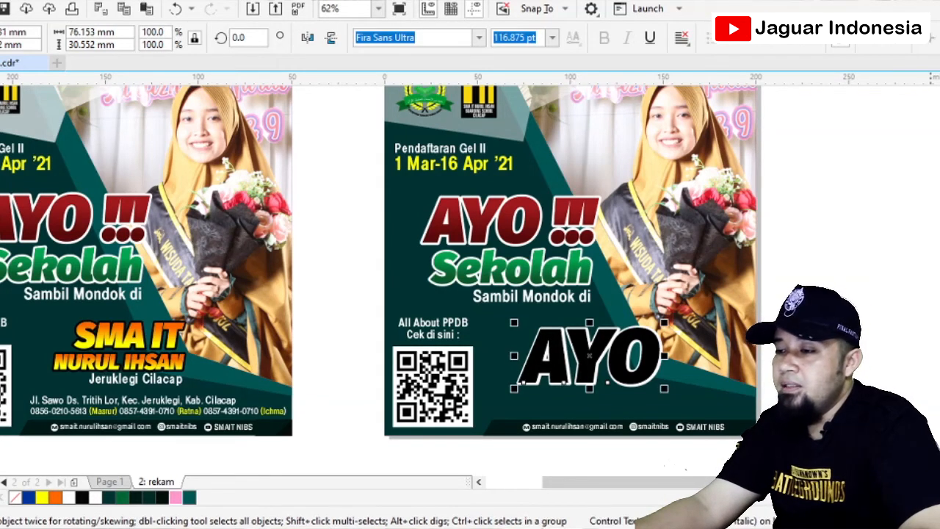
left_click(935, 265)
key("Escape")
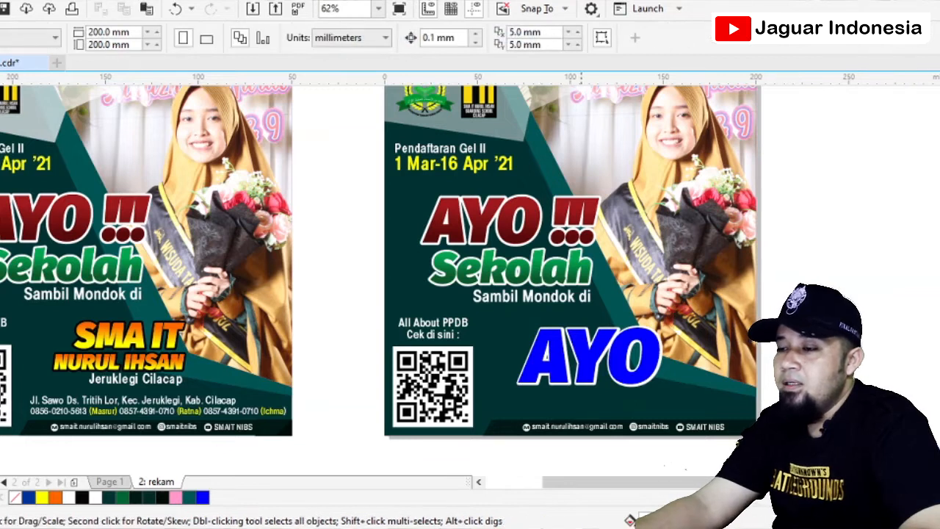
left_click(524, 383)
left_click(936, 301)
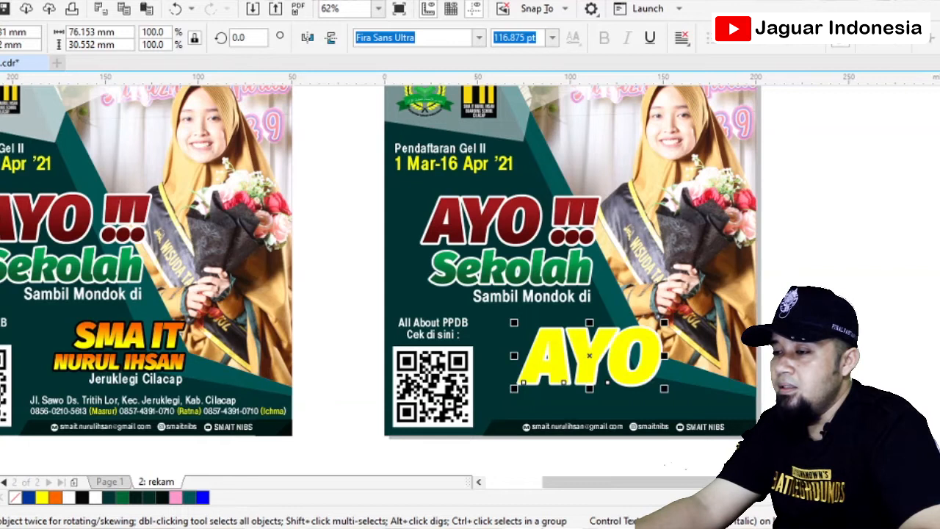
left_click(936, 362)
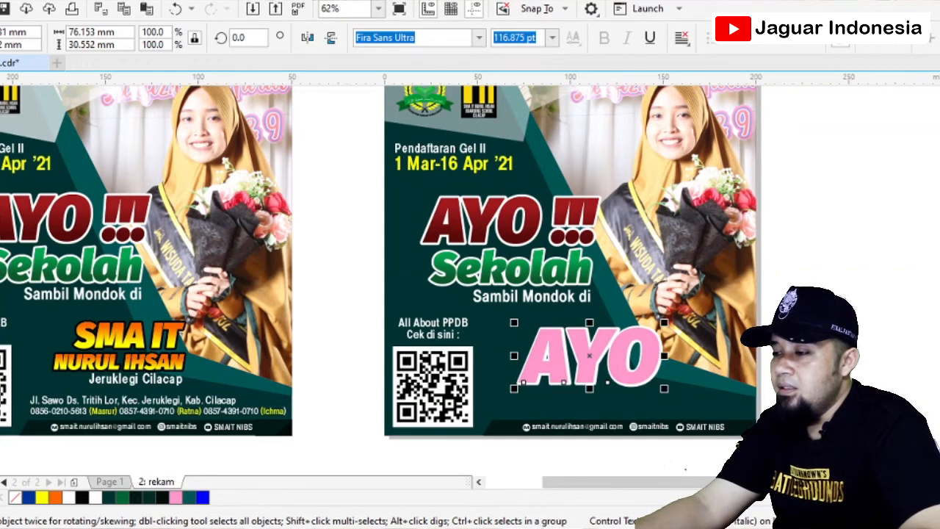
left_click(935, 423)
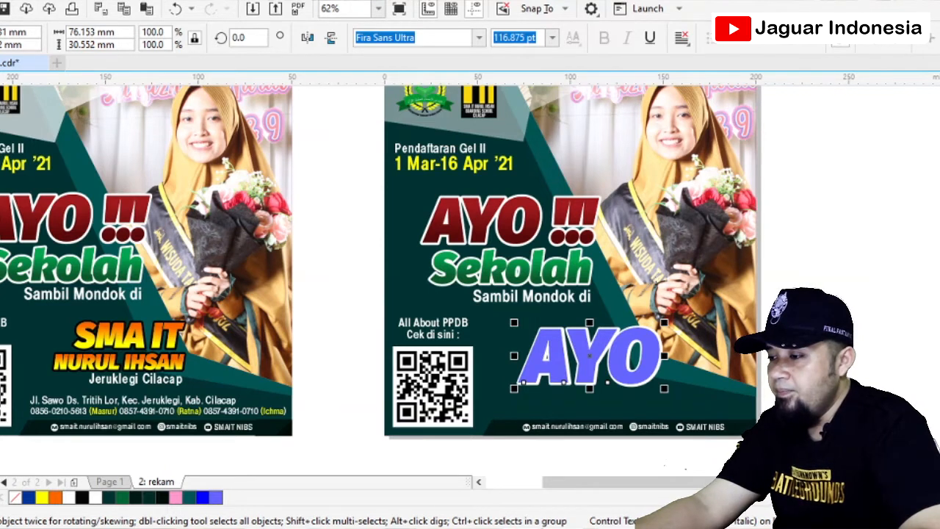
left_click(935, 374)
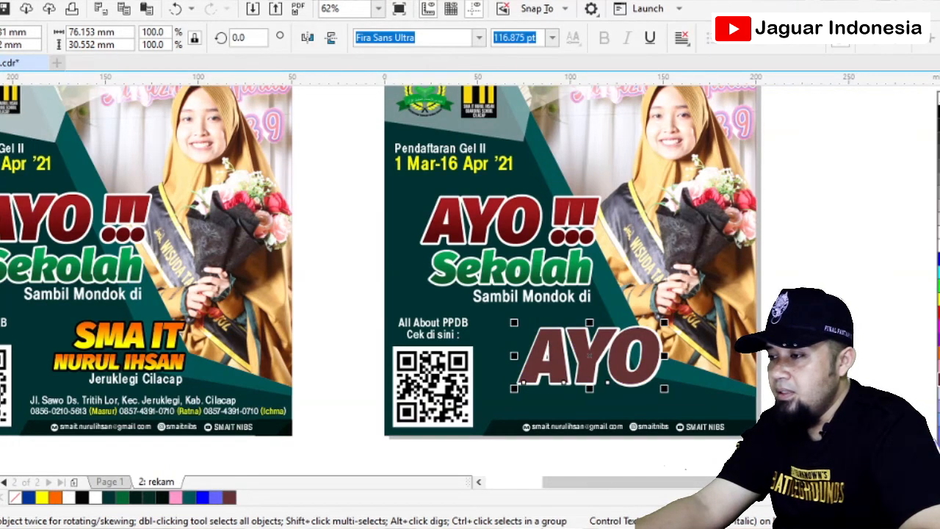
left_click(936, 310)
left_click(835, 353)
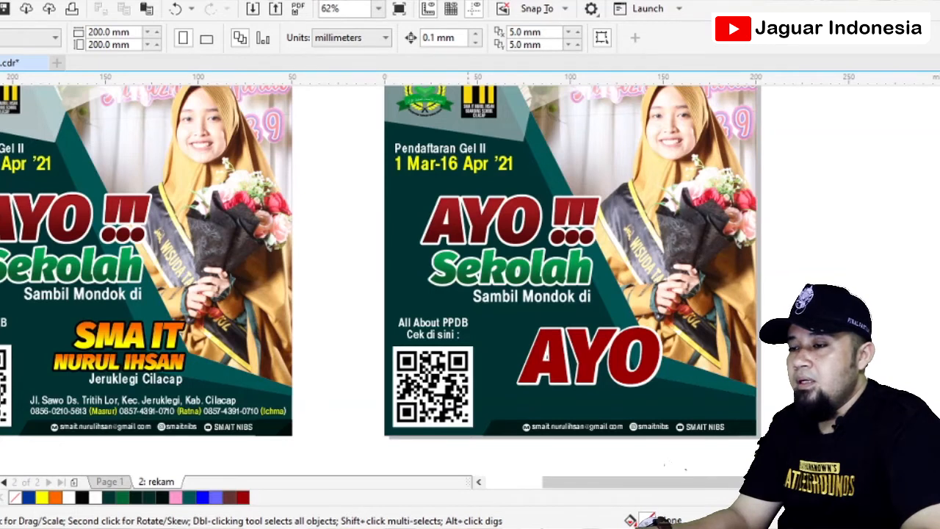
Step: Draw a rectangle about 121 by 52 mm beside the new AYO text, overlapping the poster's edge, and fill it black
scroll(520, 183, "up", 3)
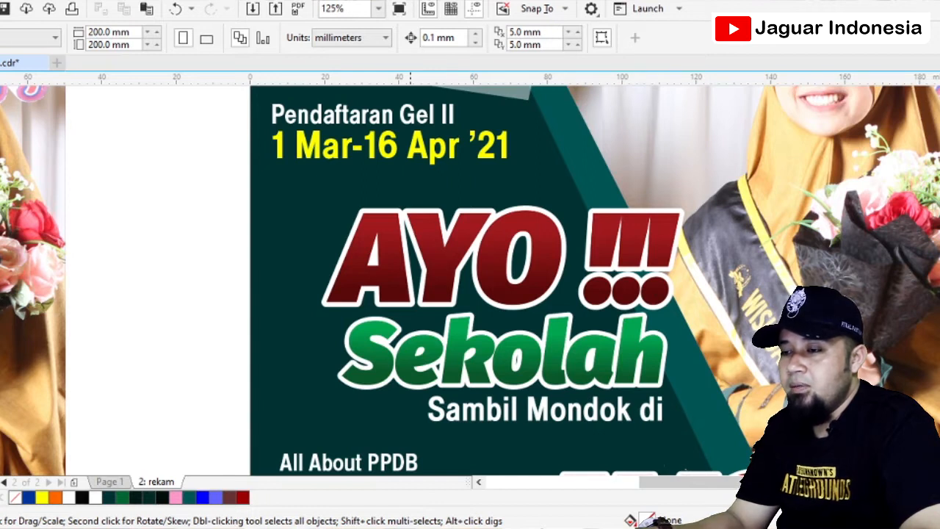
scroll(430, 262, "down", 2)
scroll(515, 340, "up", 1)
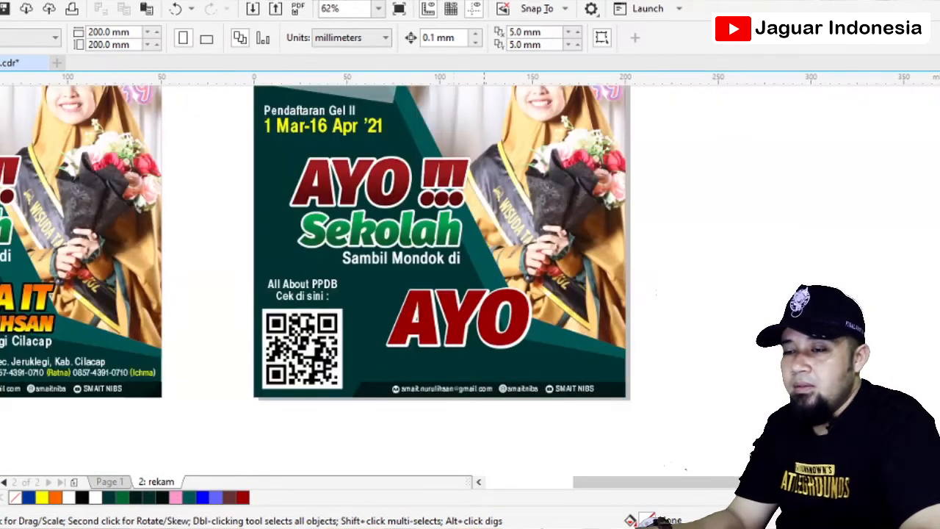
key("F6")
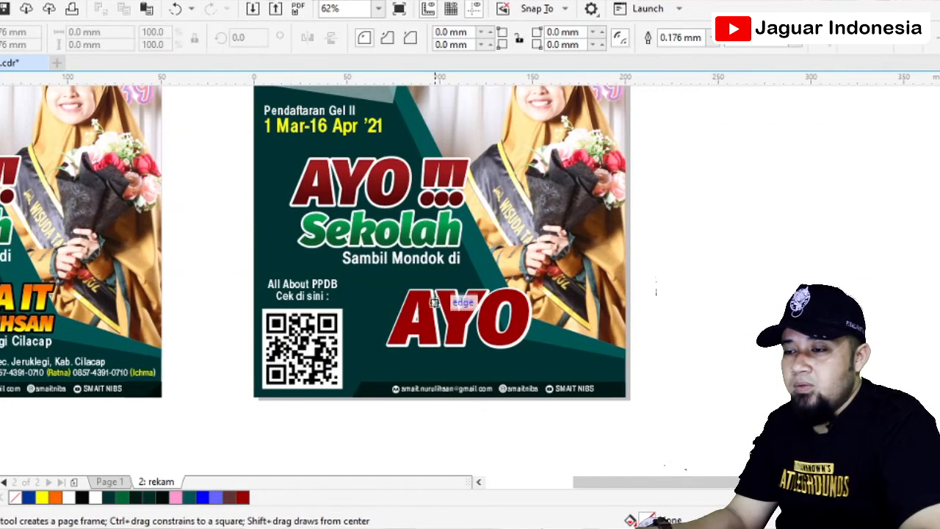
left_click_drag(611, 262, 836, 360)
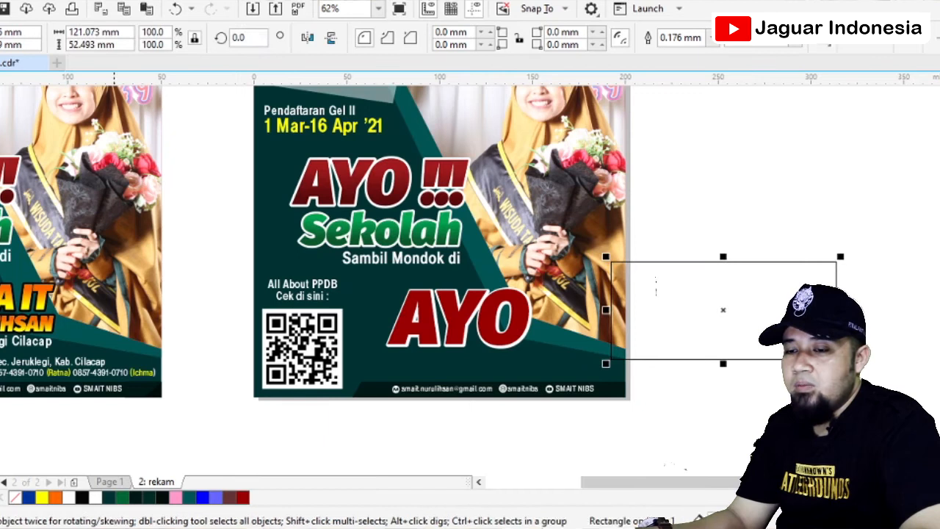
left_click(82, 497)
key("Escape")
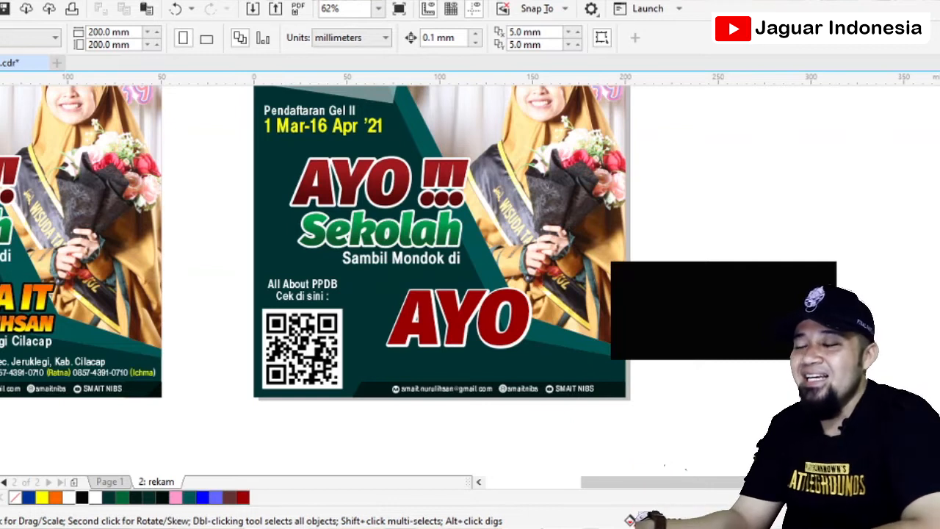
Step: PowerClip the black rectangle inside the new AYO text
left_click(661, 308)
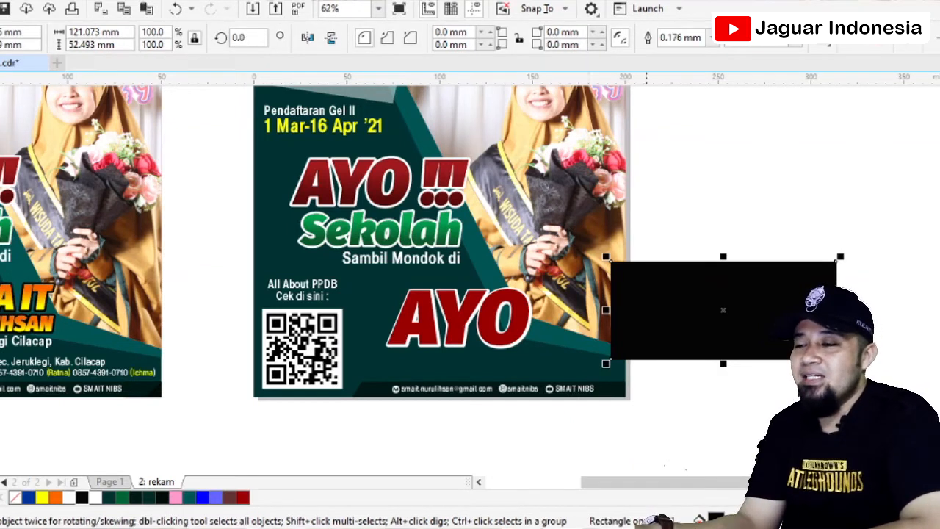
key("alt+c")
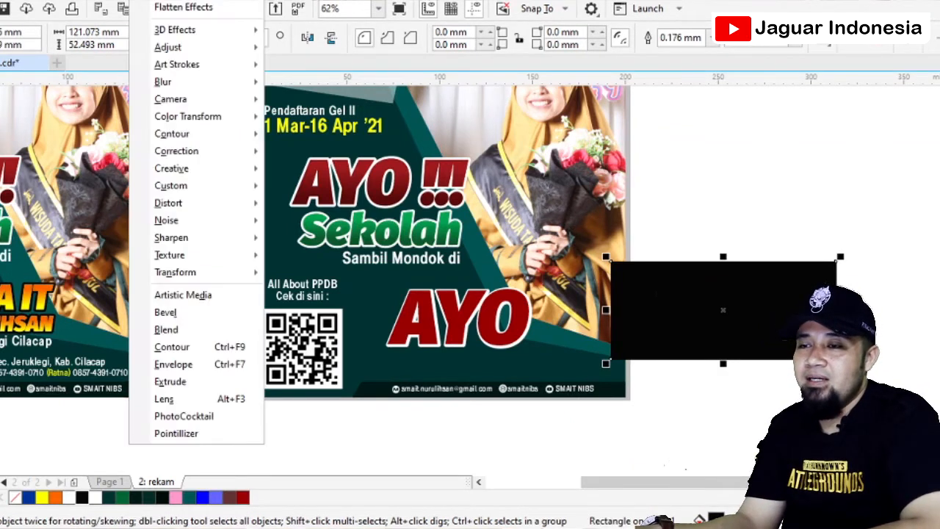
key("Escape")
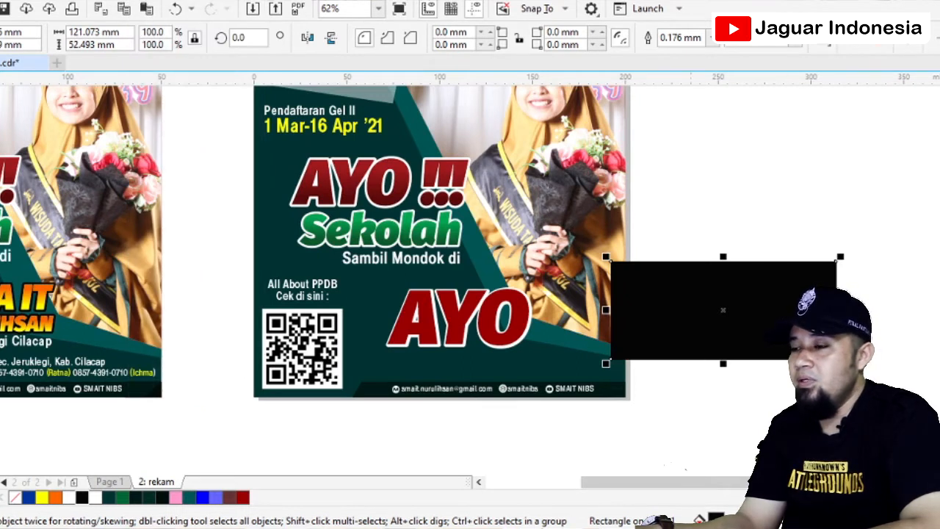
right_click(691, 310)
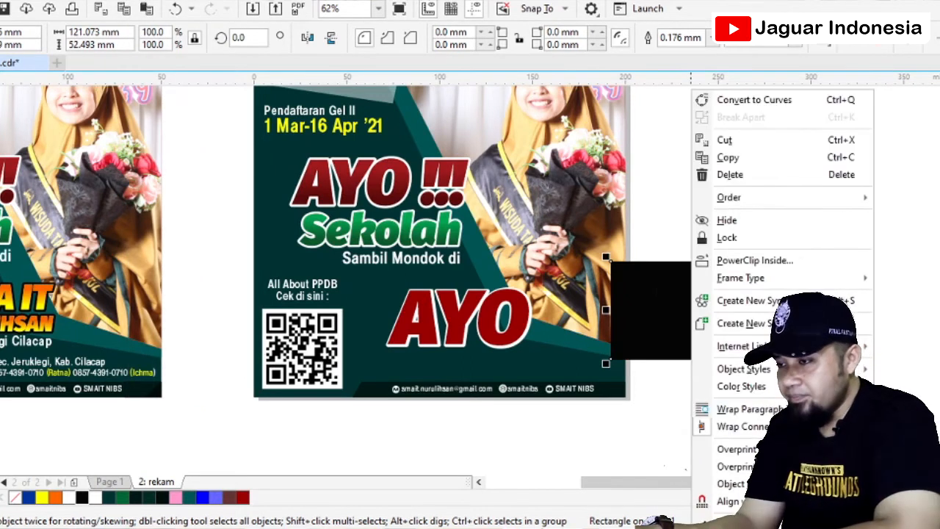
key("Escape")
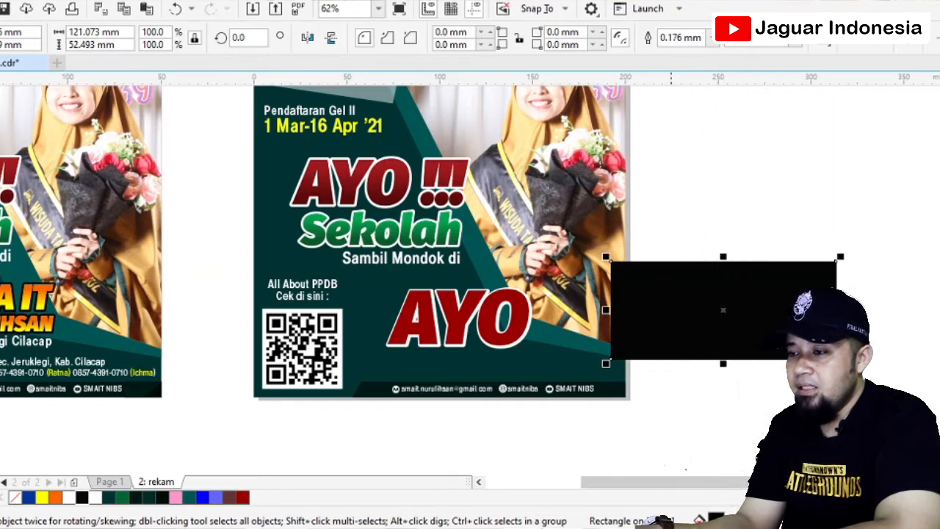
right_click(675, 308)
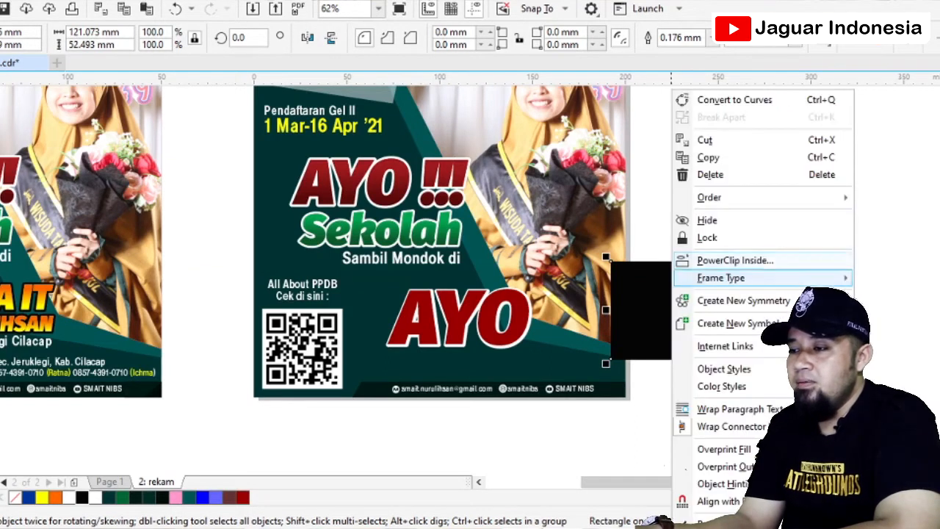
left_click(734, 260)
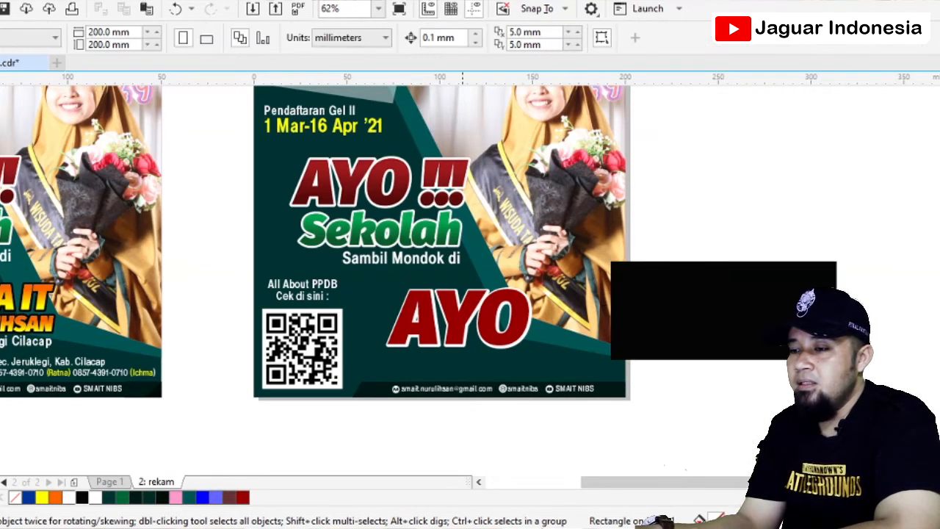
left_click(459, 317)
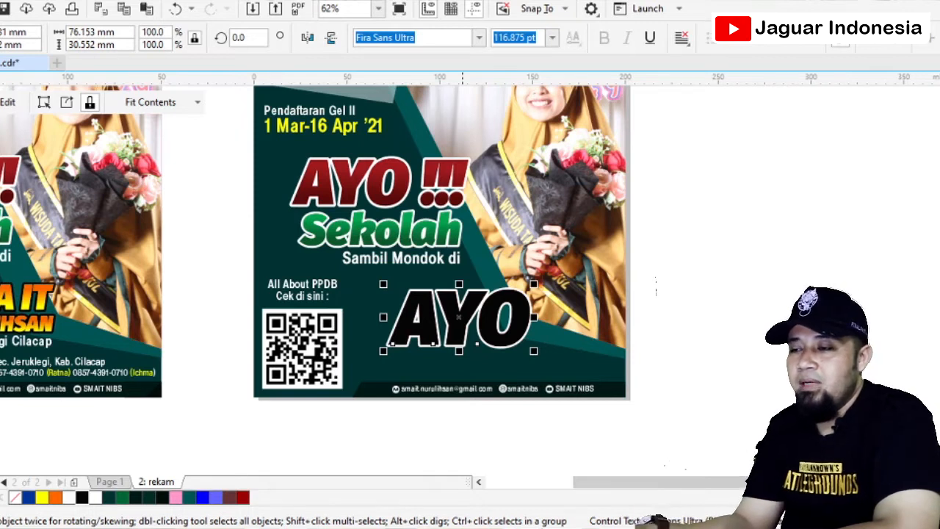
Step: Open the AYO text's PowerClip contents to examine the clipped rectangle, and finish editing
left_click(811, 323)
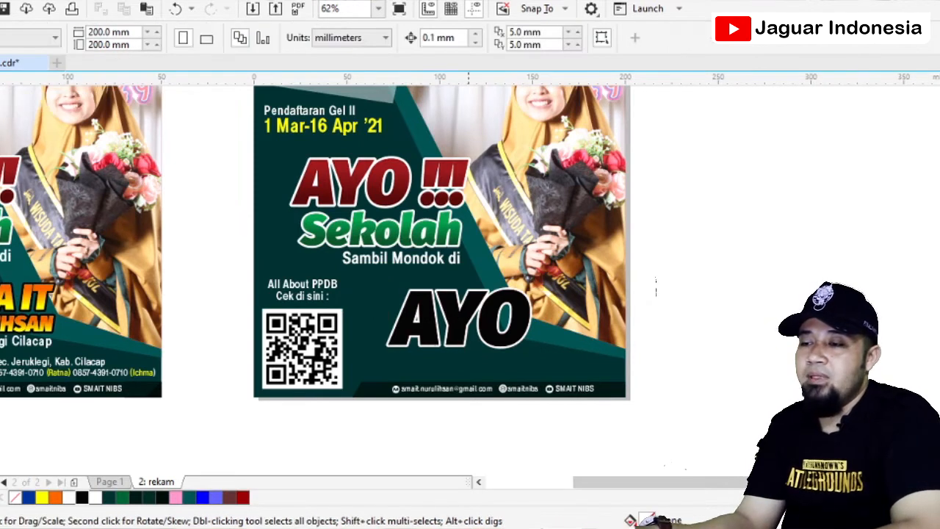
left_click(466, 323)
left_click(462, 434)
left_click(458, 323)
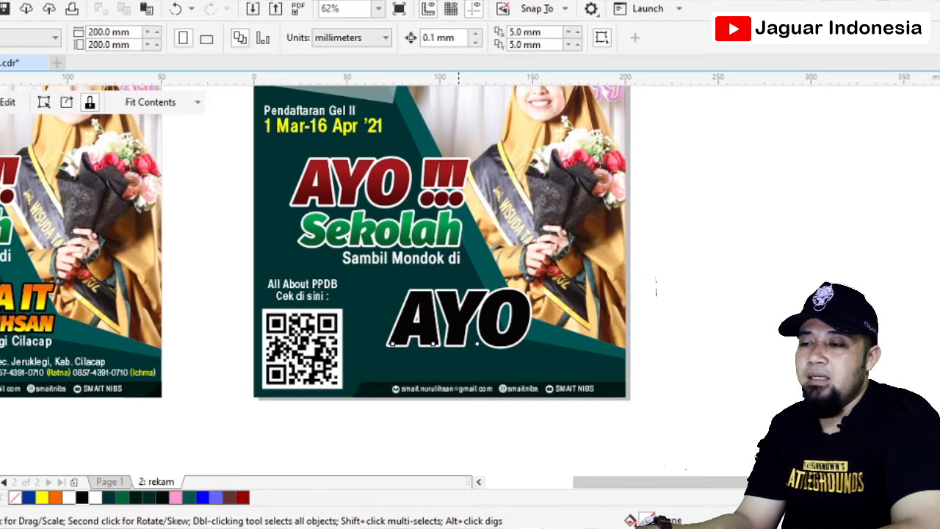
double_click(458, 323)
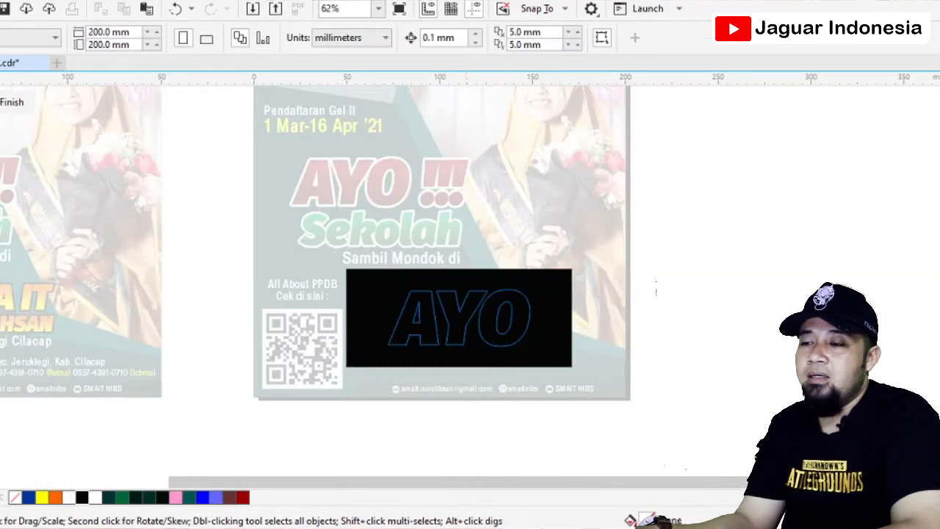
left_click(12, 102)
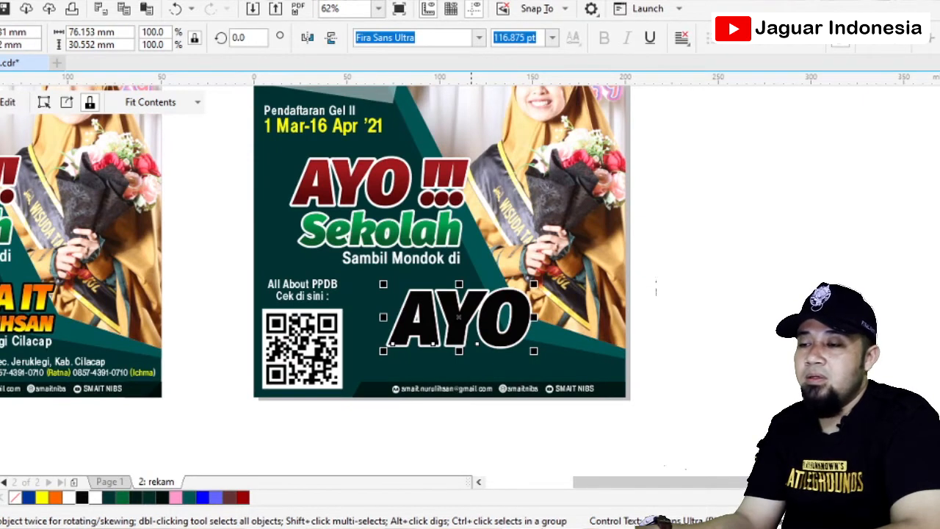
Step: Edit the AYO text's PowerClip contents, shifting the black rectangle upward to cover only the upper part of the letters
left_click(9, 102)
left_click(468, 332)
scroll(467, 332, "up", 4)
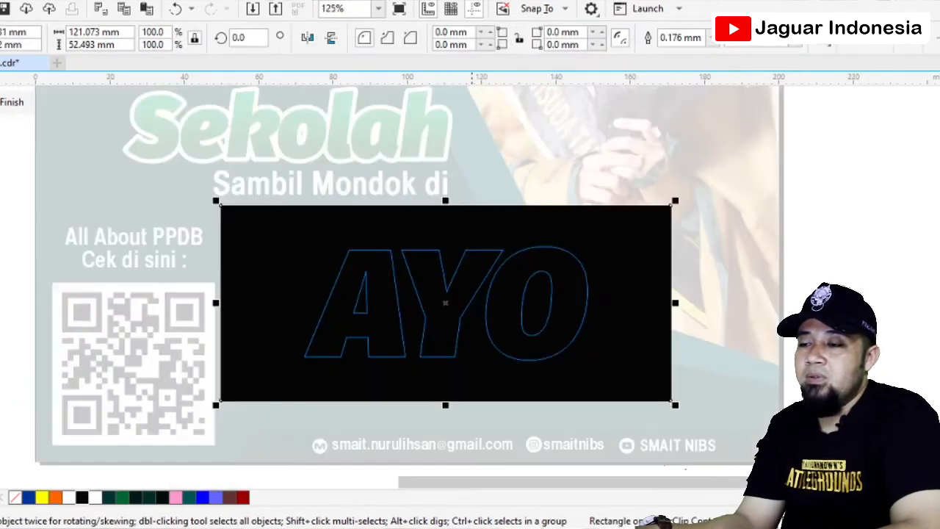
left_click_drag(478, 326, 478, 242)
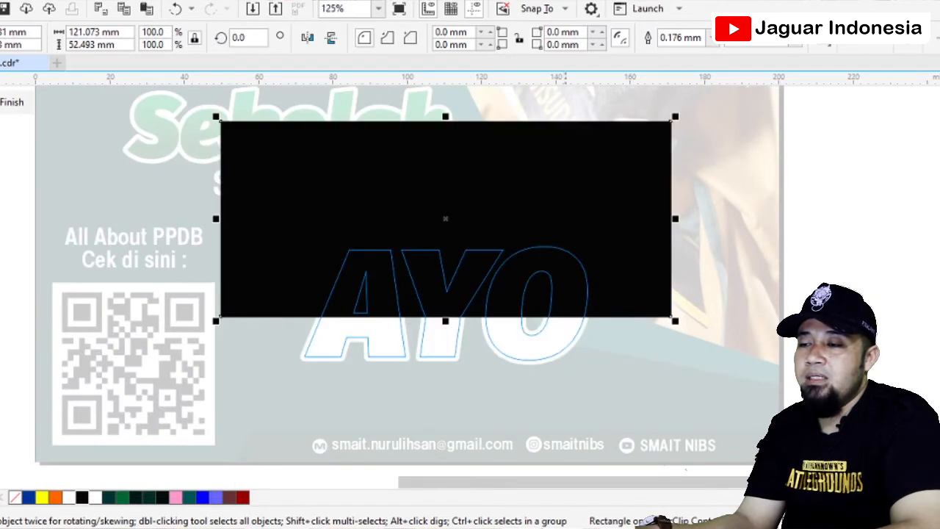
left_click(11, 102)
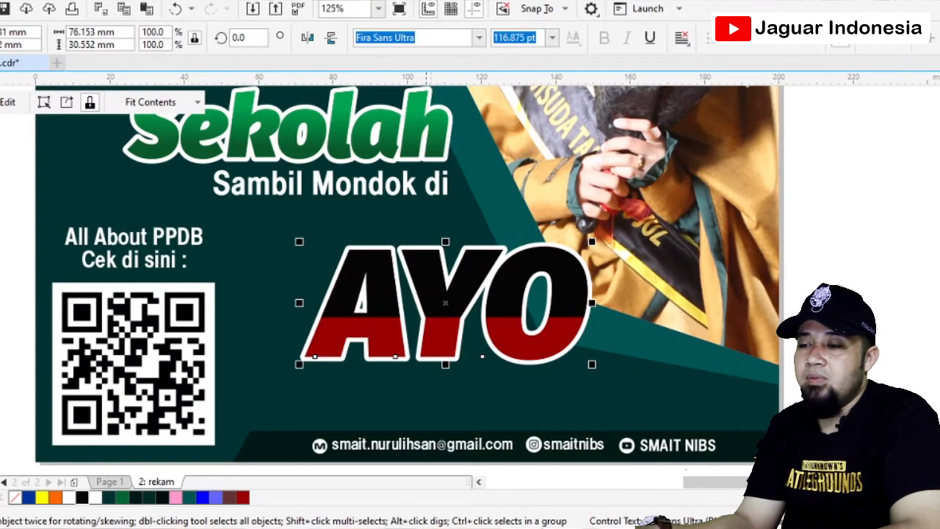
Step: Reopen the AYO PowerClip contents and lower the black rectangle so it covers the whole lettering
left_click(8, 102)
left_click_drag(512, 220, 507, 274)
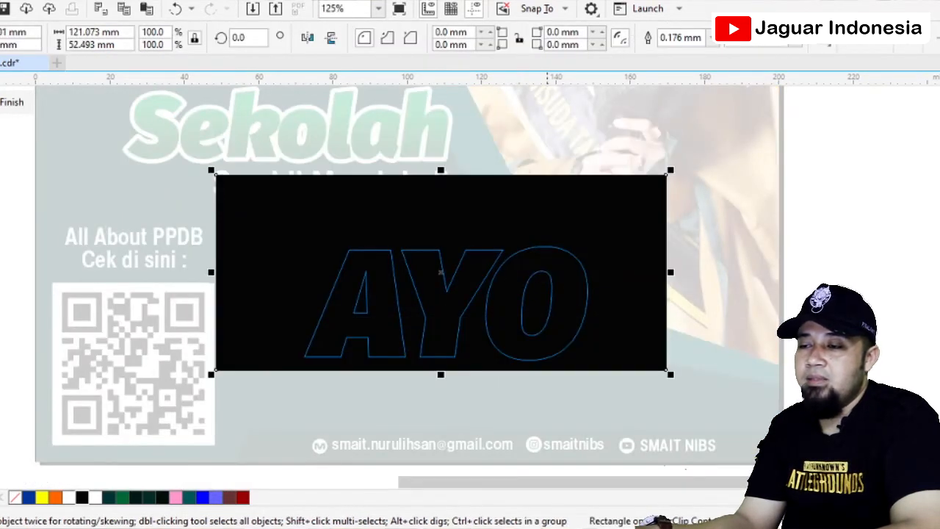
key("Up")
key("Up")
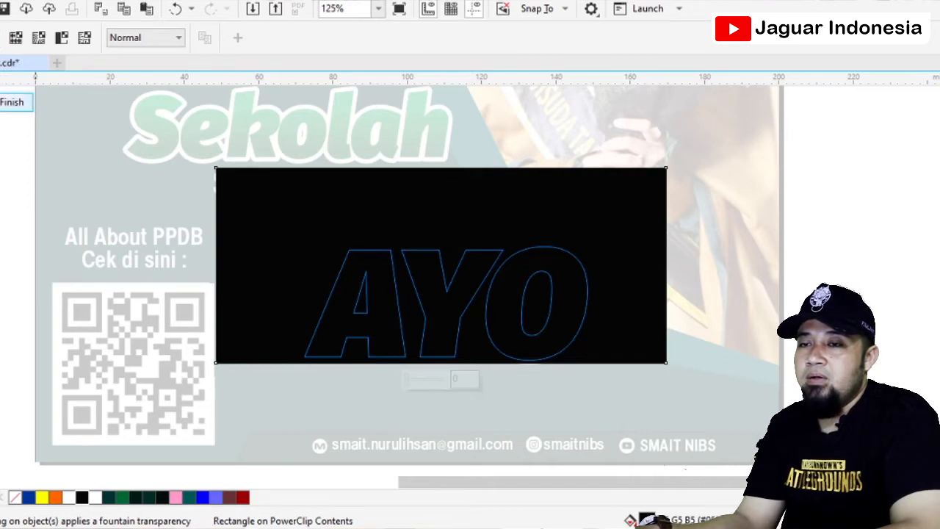
Step: Give the clipped rectangle a vertical fountain transparency, solid at its lower edge and fading out upward, and finish editing the PowerClip
left_click(656, 291)
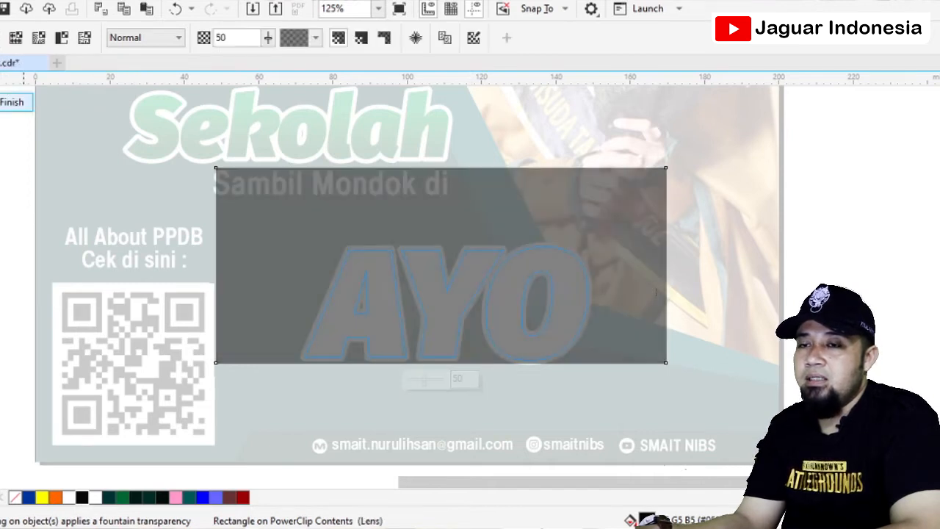
key("ctrl+z")
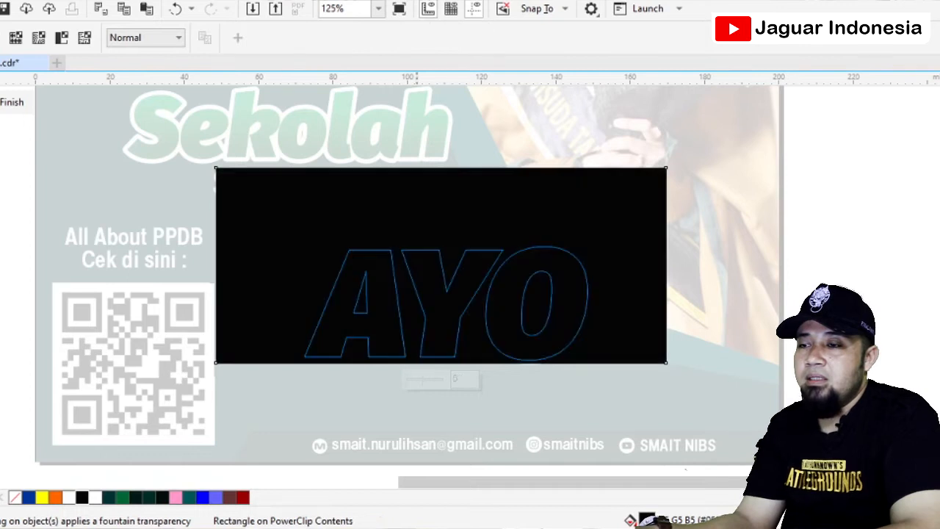
left_click_drag(443, 362, 445, 205)
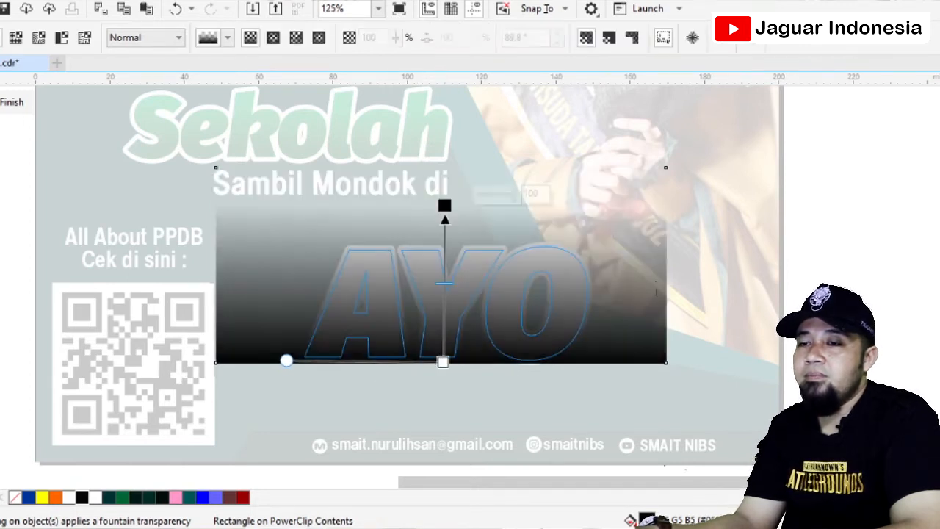
key("space")
left_click(808, 268, "ctrl")
left_click(808, 268)
scroll(762, 275, "down", 1)
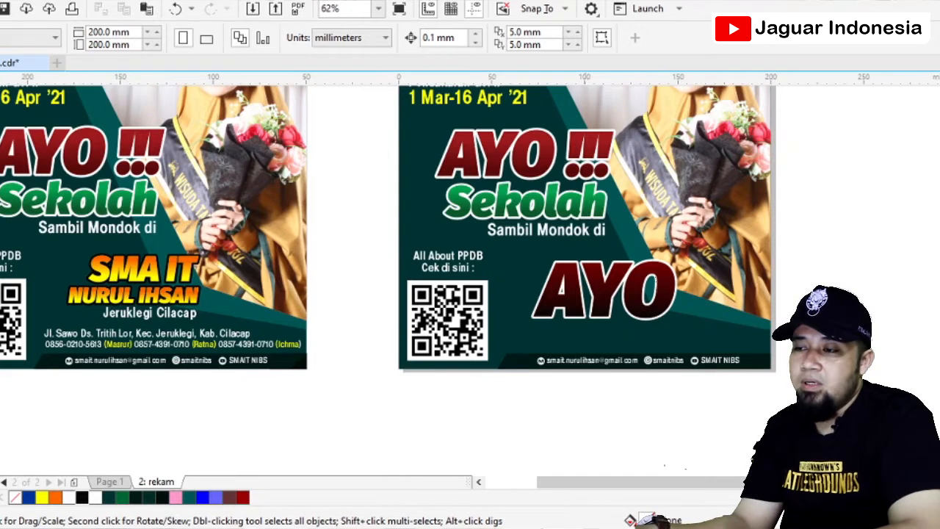
Step: Check the faded rectangle inside the AYO PowerClip, and move the AYO lettering up over the poster's photo
left_click(594, 289, "ctrl")
left_click_drag(658, 255, 659, 269)
left_click(721, 415, "ctrl")
left_click(722, 415)
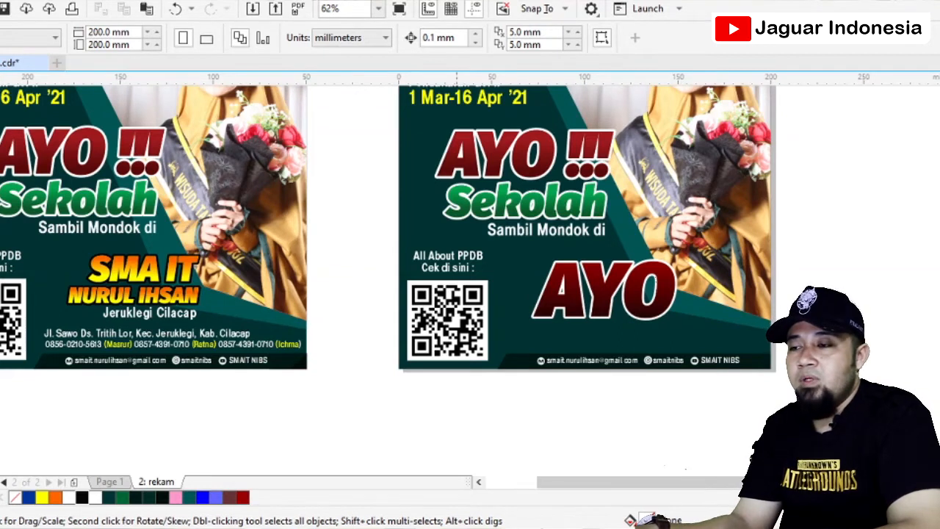
left_click(597, 289)
left_click_drag(597, 289, 699, 200)
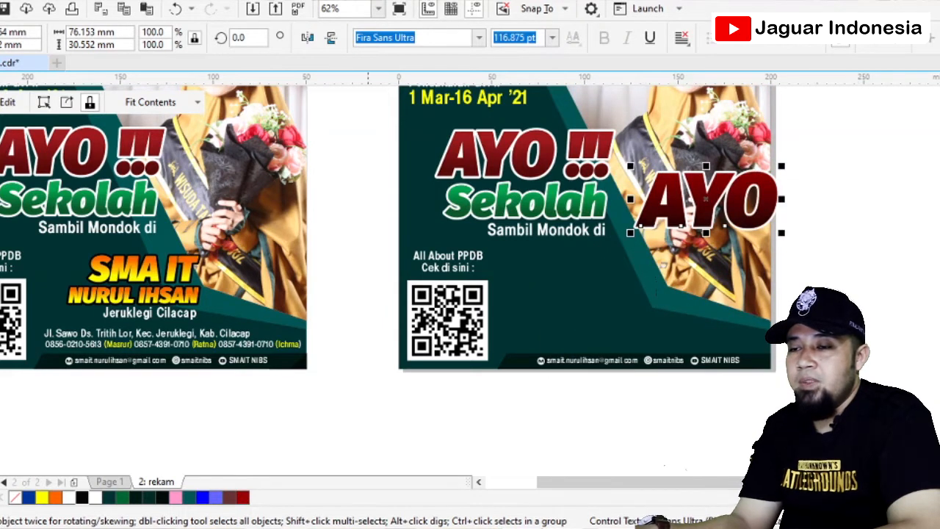
Step: Draw a rectangle about 107 by 44 mm below the AYO lettering, overlapping the poster's right edge, and fill it near-black
key("F6")
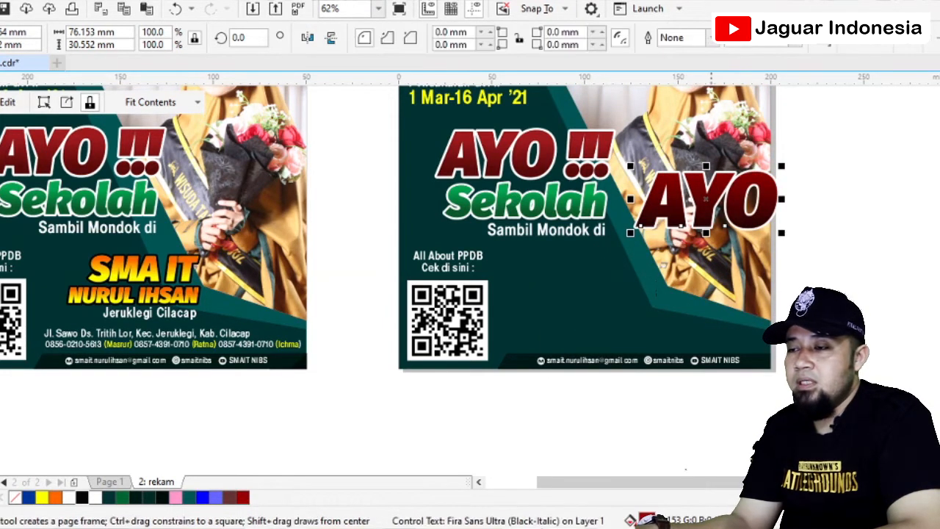
left_click_drag(687, 259, 894, 351)
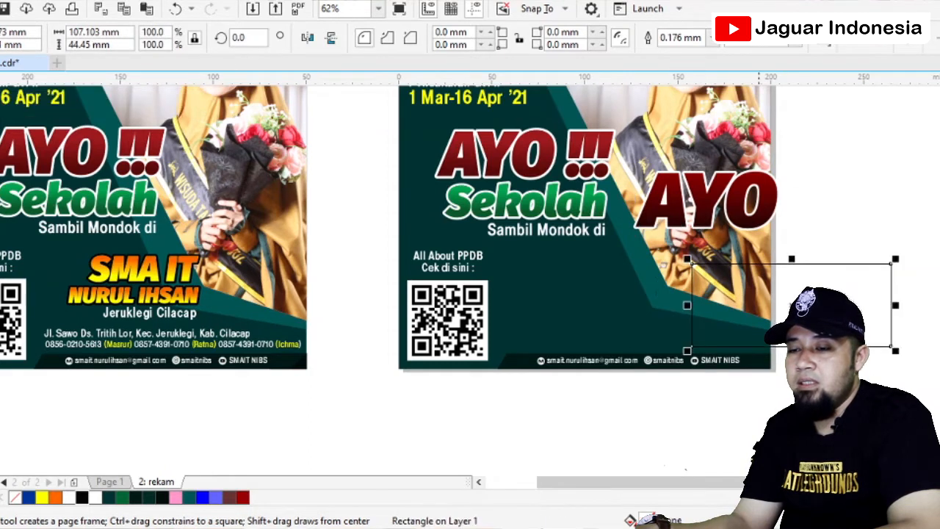
left_click(162, 497)
key("space")
key("Escape")
Step: Add the text "COBA" in Fira Sans Ultra, enlarge it to about 103 pt and place it beside the poster's QR code
key("F8")
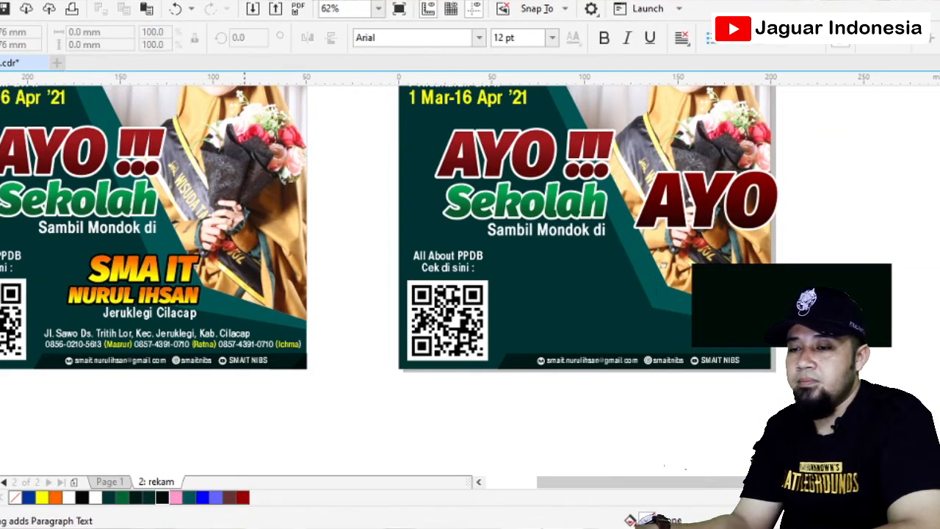
left_click(243, 426)
type("COBA")
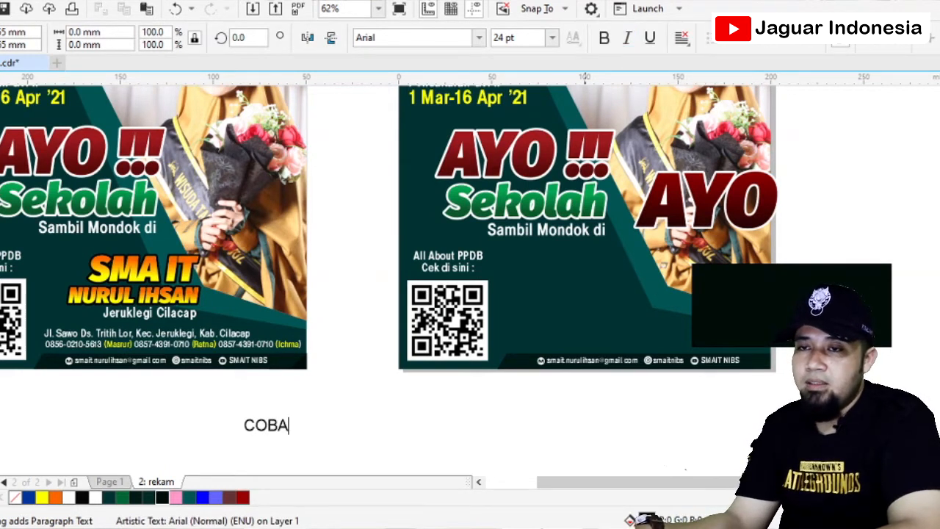
key("ctrl+space")
left_click(479, 38)
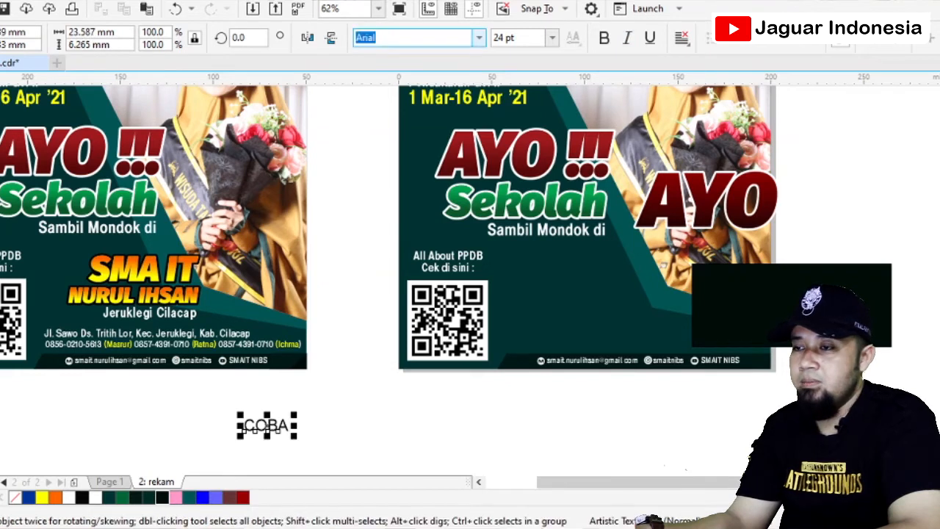
left_click(424, 87)
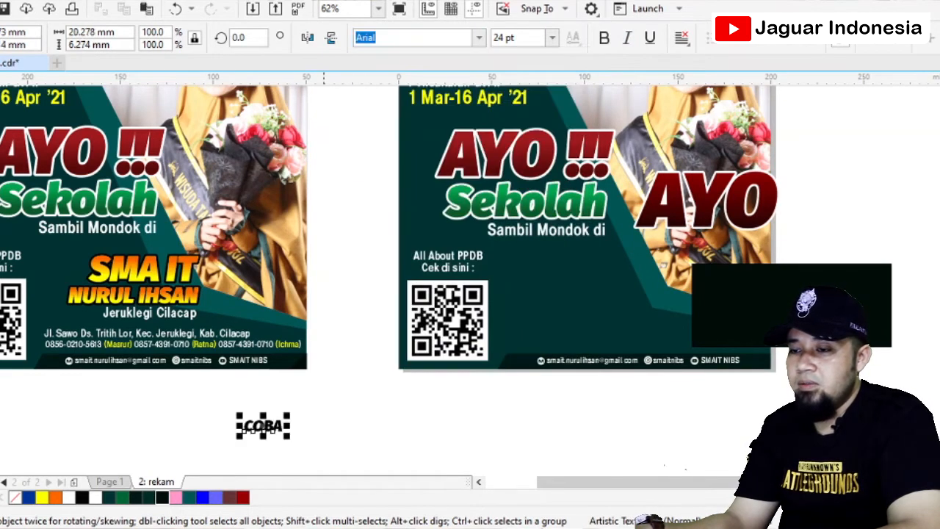
left_click_drag(287, 416, 399, 368)
left_click_drag(330, 408, 577, 301)
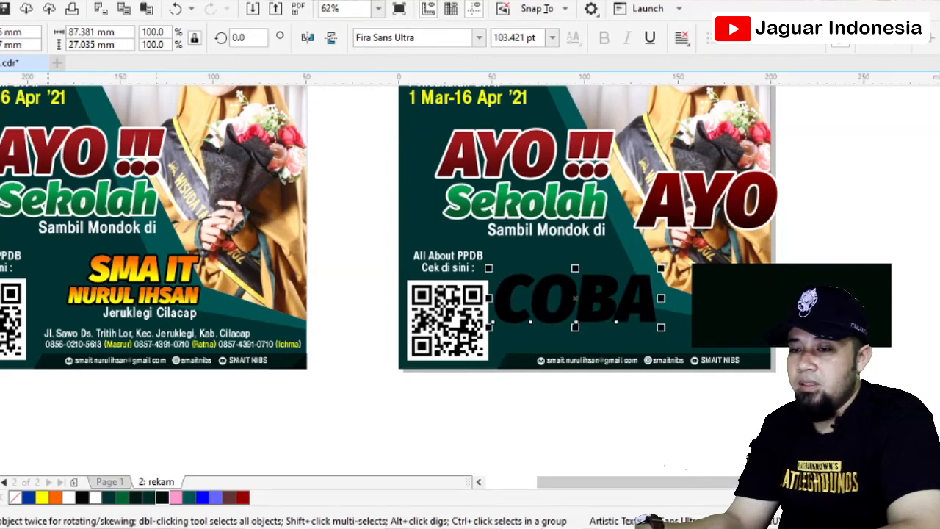
Step: Add a white outside contour of 1.211 mm to the COBA text and fill its letters dark red
key("ctrl+F9")
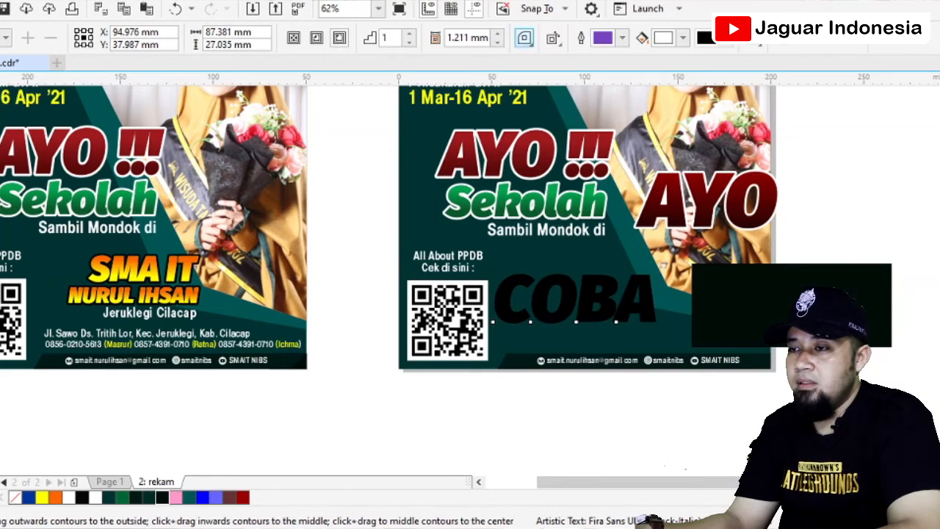
left_click(340, 37)
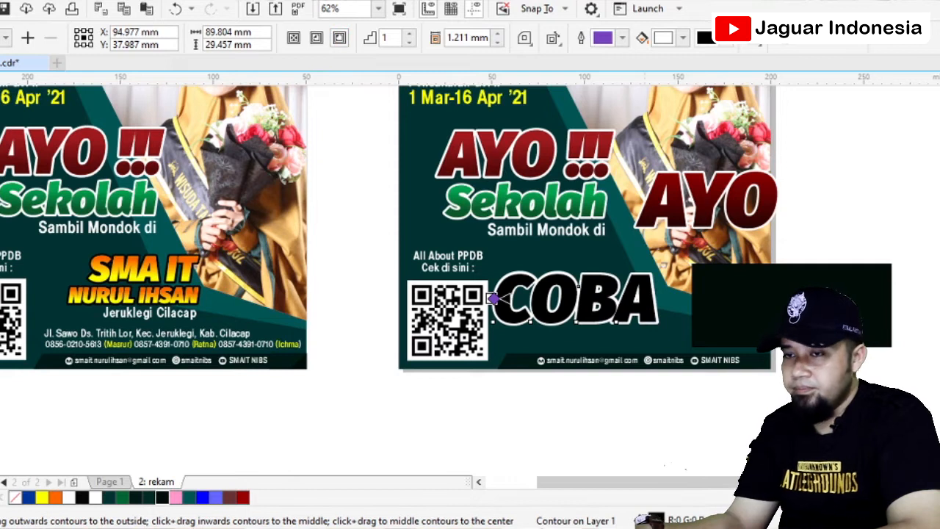
key("space")
left_click_drag(559, 292, 571, 287)
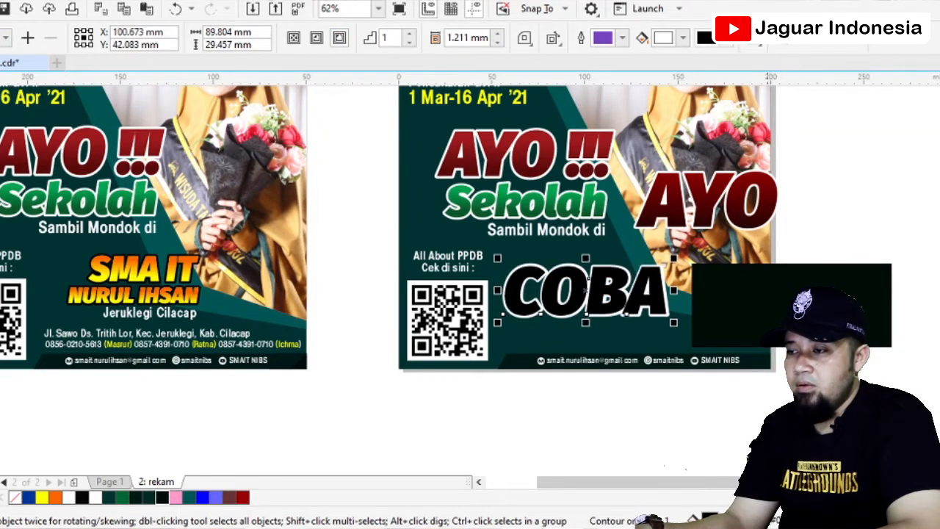
left_click(741, 304)
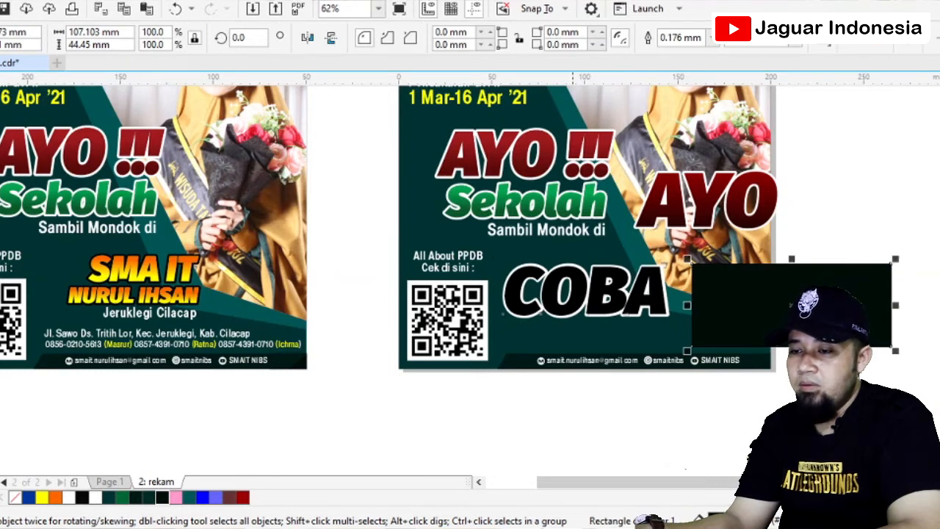
left_click(593, 291)
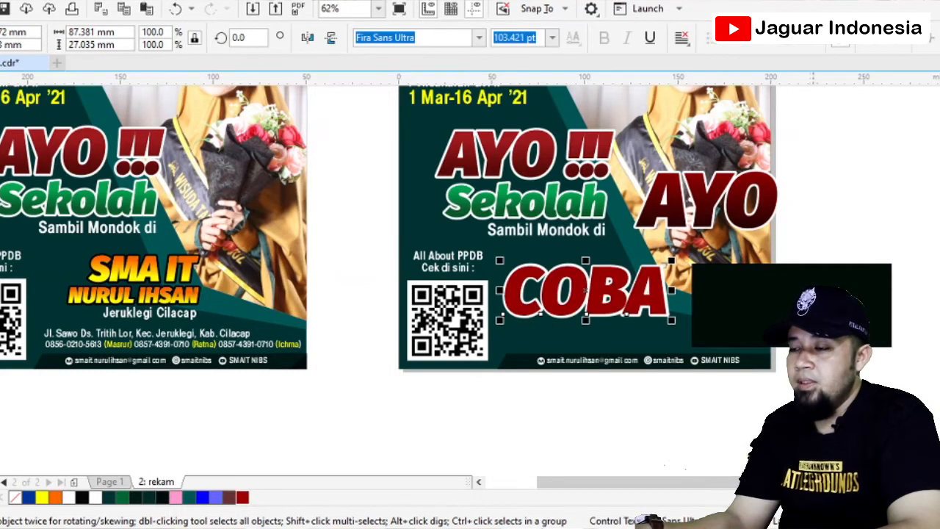
Step: Try to PowerClip the near-black rectangle inside the COBA text, and undo it
left_click(812, 312)
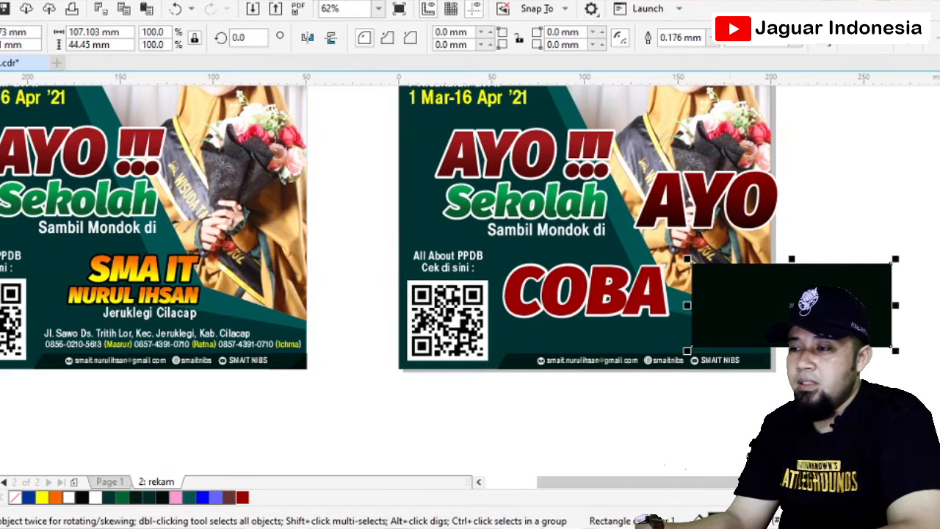
right_click(729, 309)
left_click(761, 261)
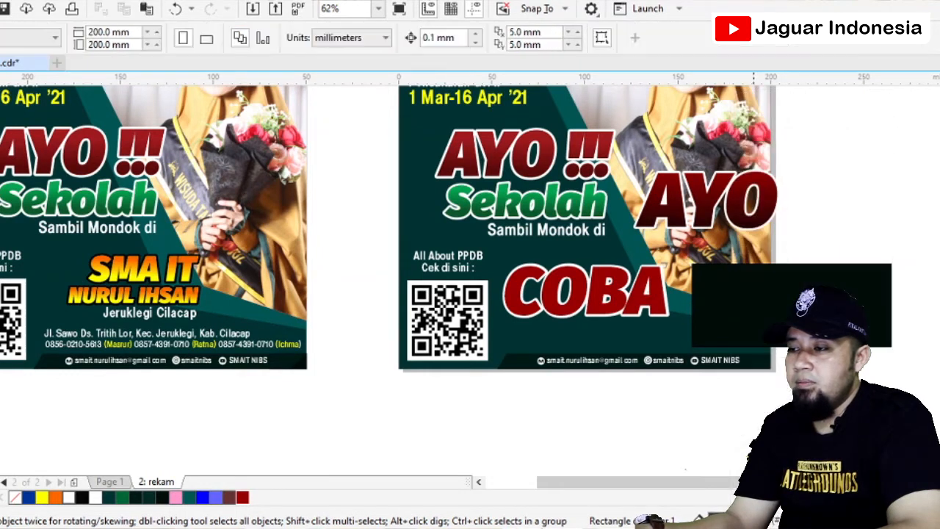
left_click(586, 291)
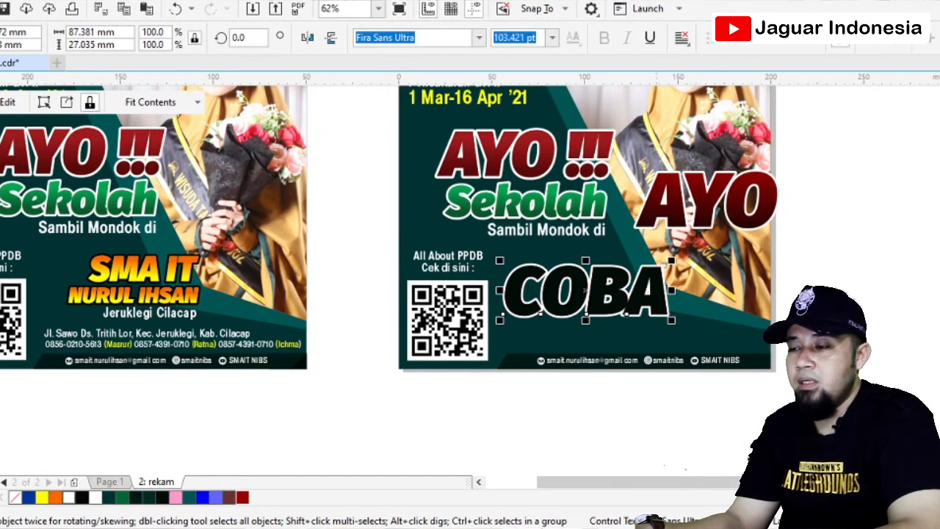
key("ctrl+z")
left_click(650, 411)
Step: PowerClip the near-black rectangle into COBA again, examine the clipped contents, and undo the clipping
left_click(735, 301)
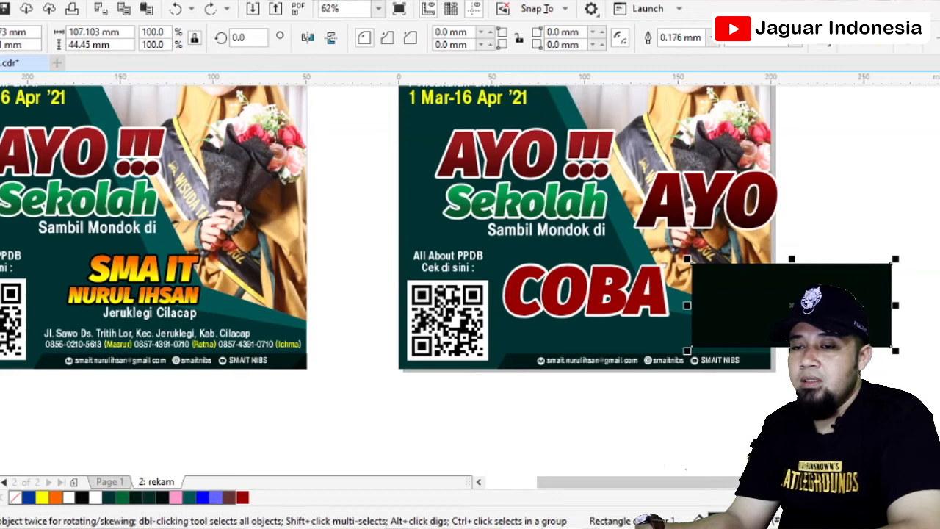
right_click(747, 305)
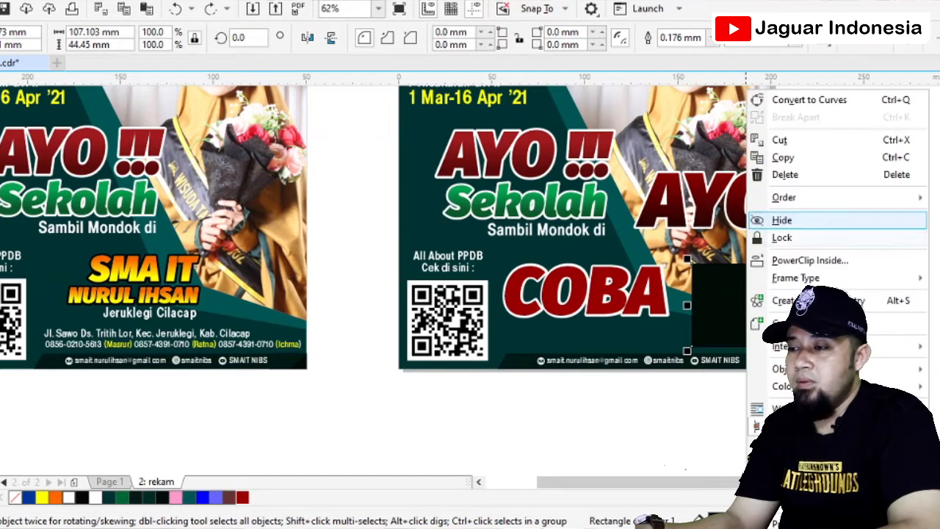
left_click(808, 258)
left_click(624, 292)
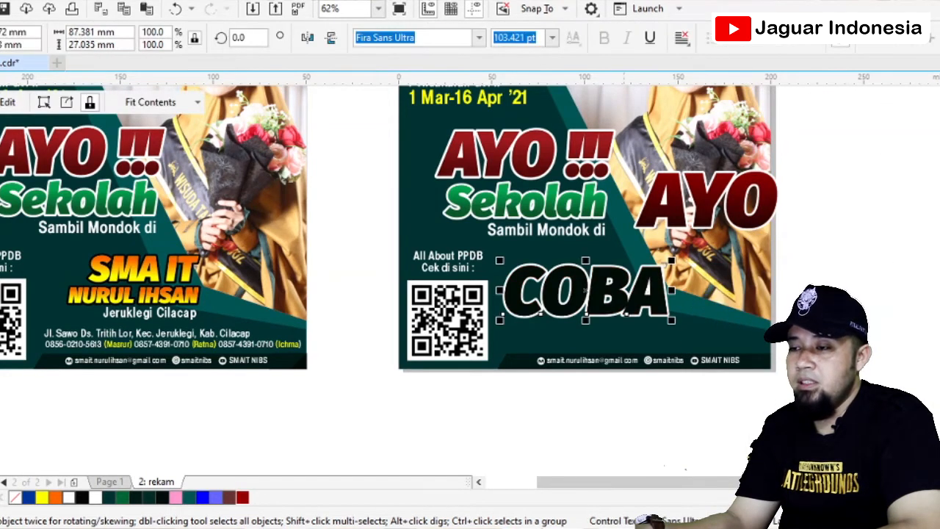
left_click(597, 292, "ctrl")
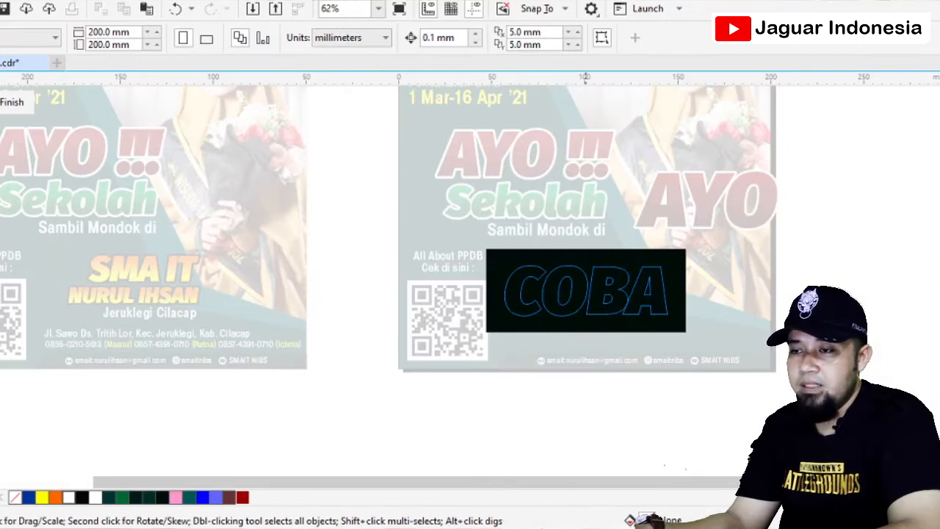
left_click(588, 419, "ctrl")
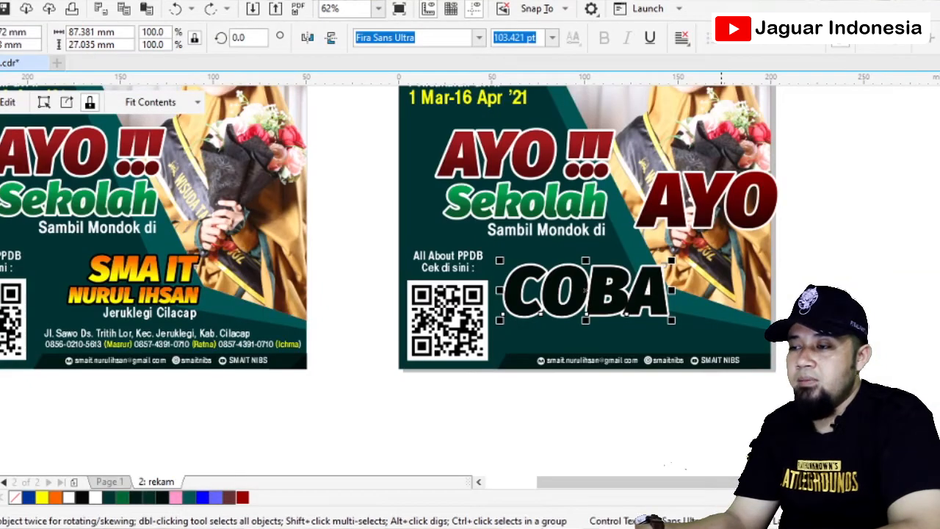
key("ctrl+z")
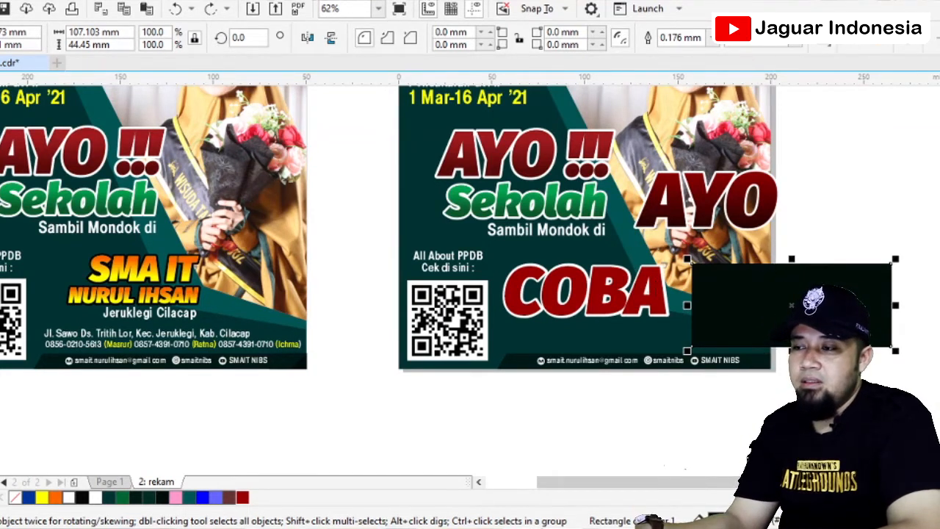
Step: Apply a vertical fountain transparency to the near-black rectangle, solid at its upper edge and fading out downward
left_click(1, 360)
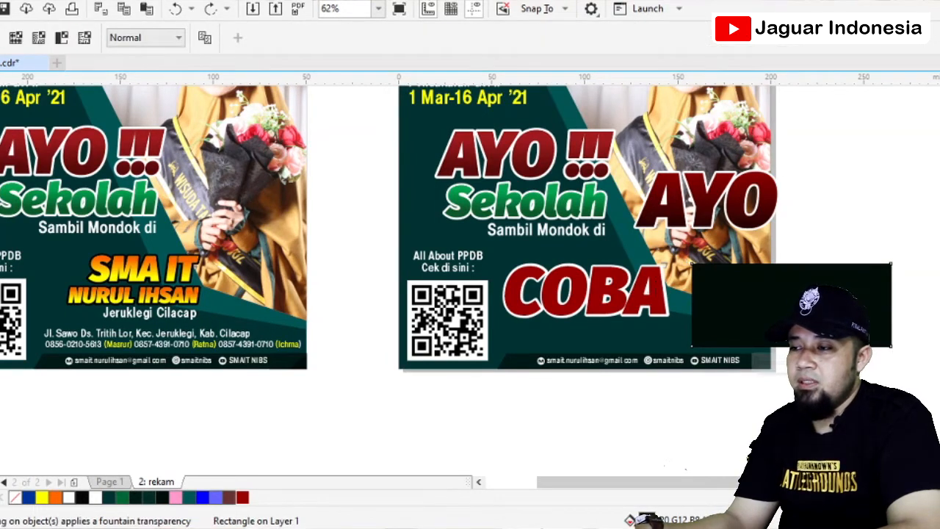
left_click_drag(783, 264, 783, 364)
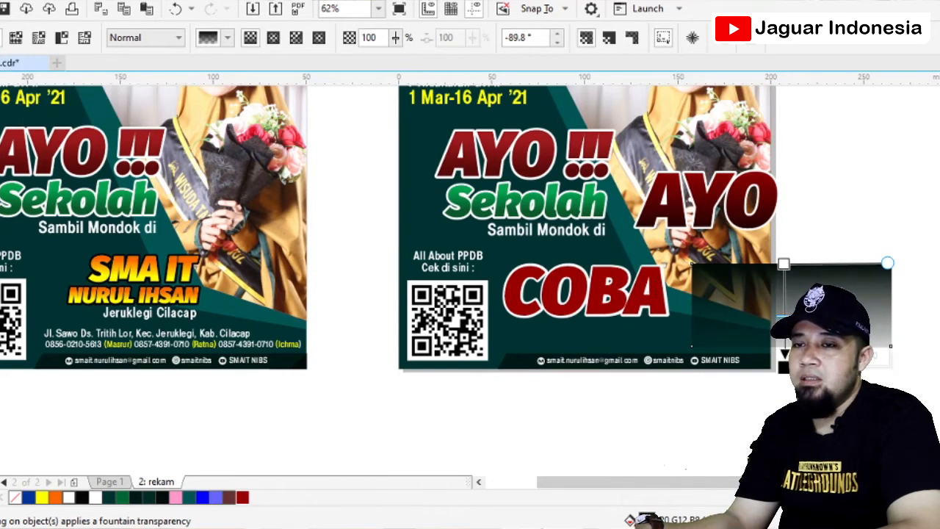
key("space")
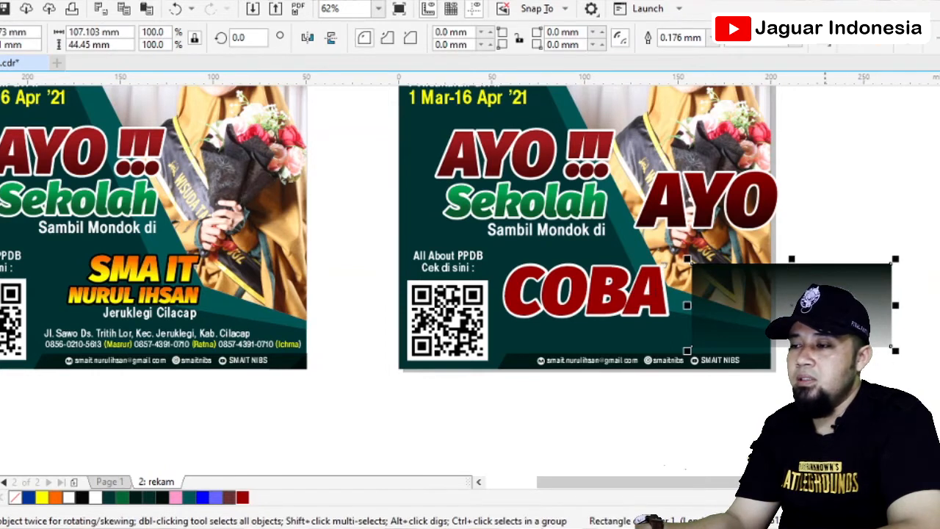
Step: Try to PowerClip the semi-transparent rectangle inside the COBA text, and undo the rectangle's fountain transparency
right_click(824, 304)
left_click(705, 260)
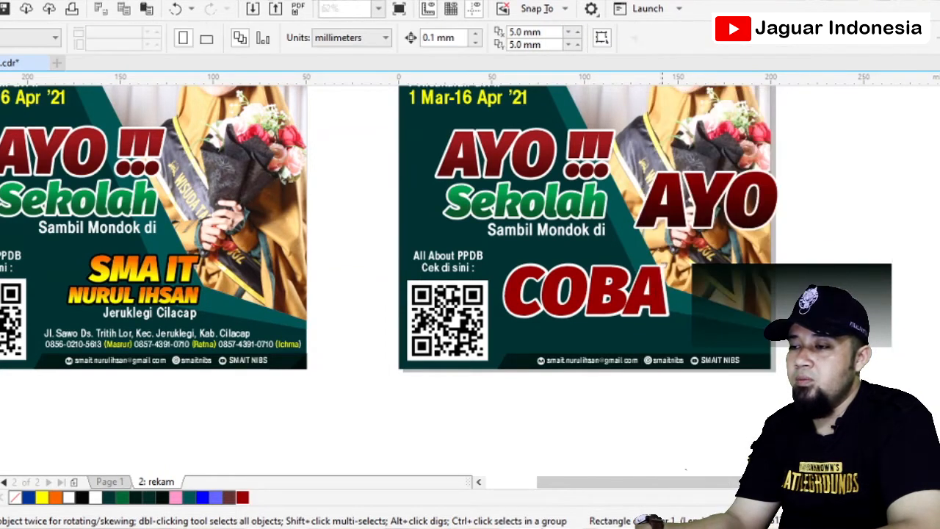
left_click(602, 292)
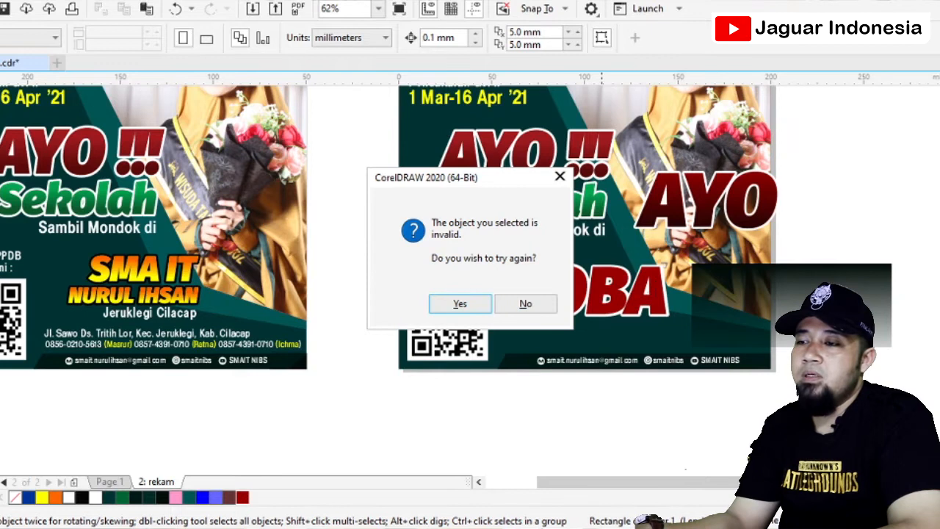
left_click_drag(484, 176, 420, 179)
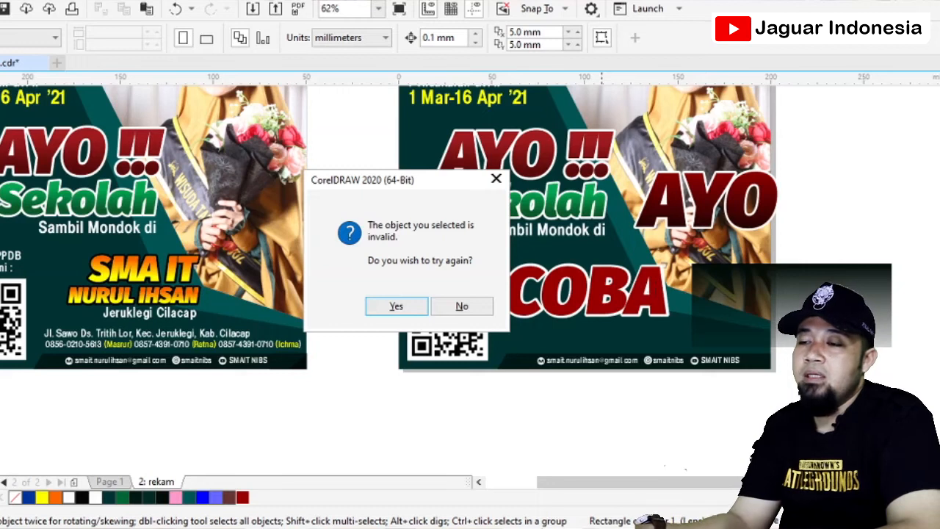
key("Return")
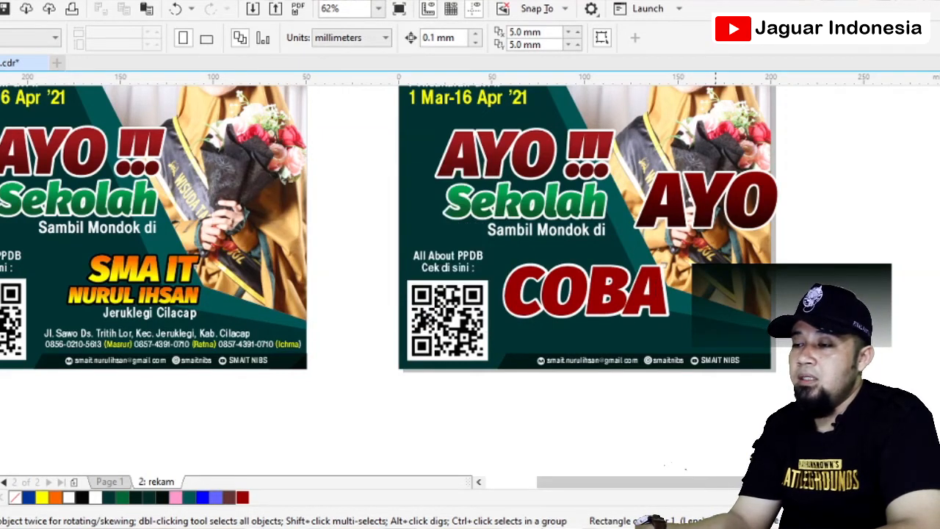
left_click(605, 291)
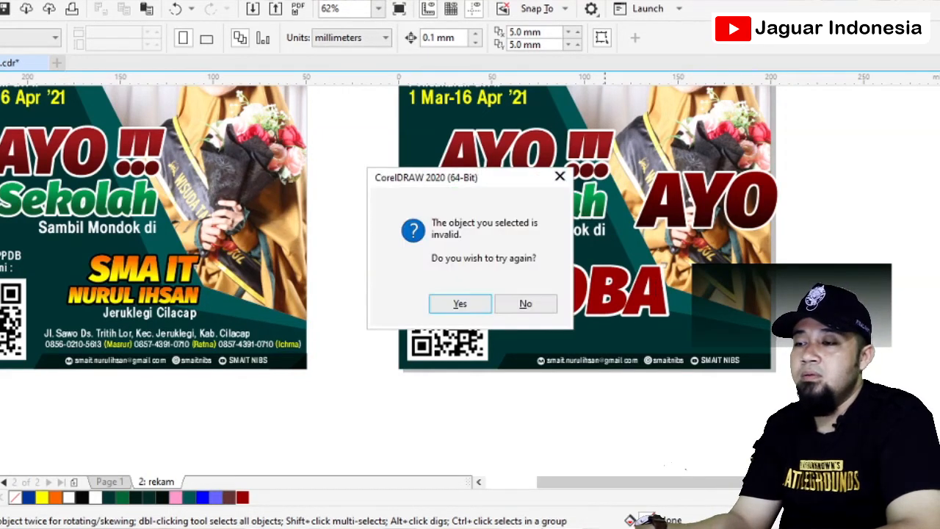
key("Return")
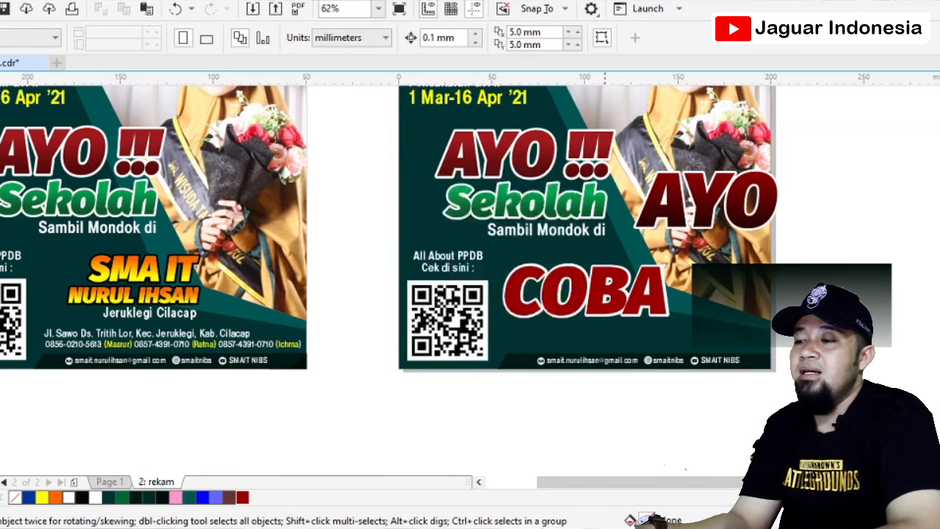
key("ctrl+z")
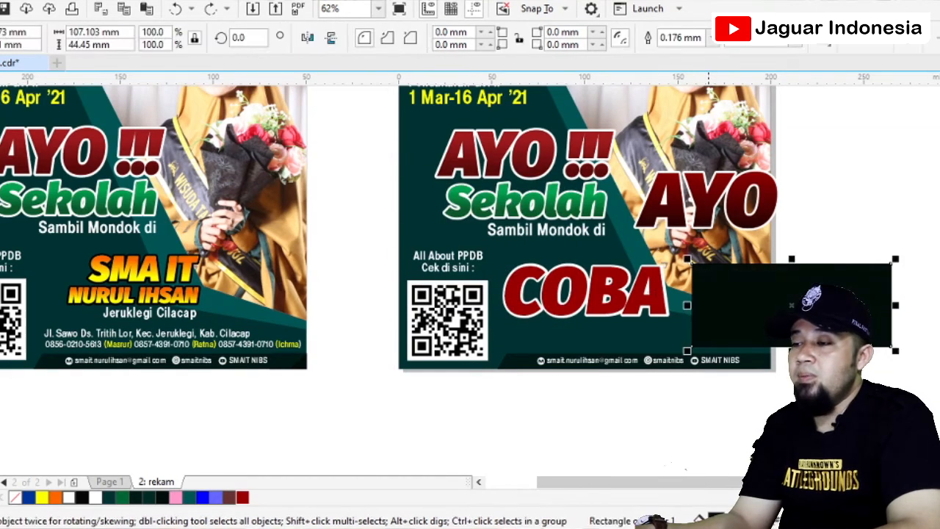
Step: PowerClip the solid near-black rectangle inside the COBA text
right_click(761, 305)
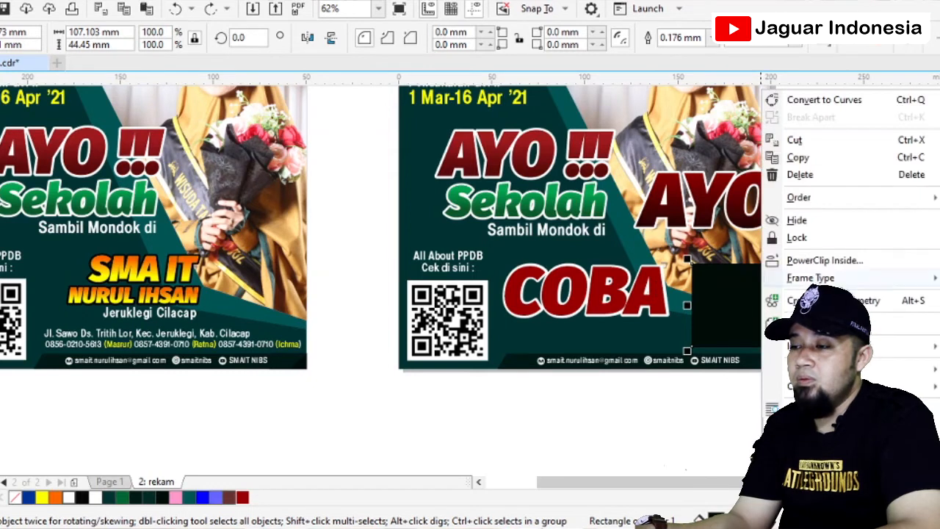
key("Escape")
key("Escape")
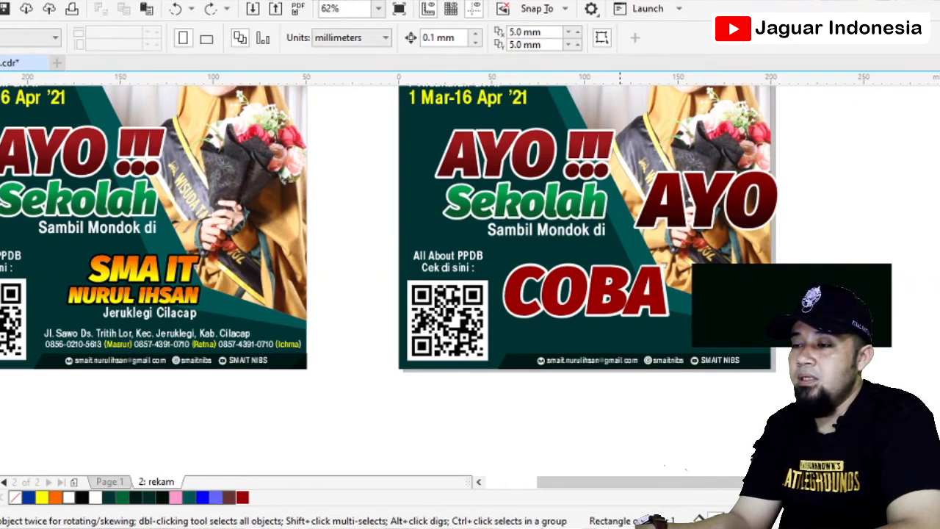
left_click(620, 293)
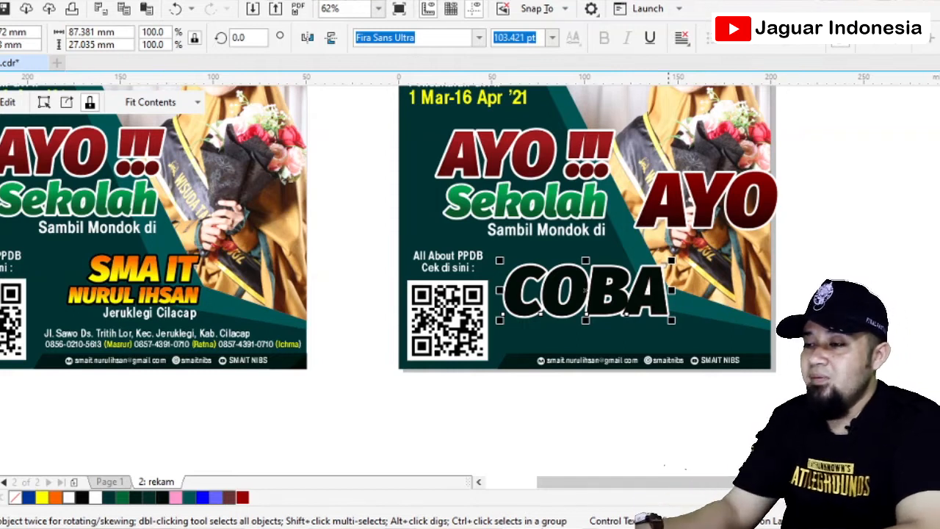
Step: Edit COBA's clipped contents, applying a vertical fountain transparency to the rectangle, solid at its lower edge and fading upward, and finish editing
left_click(7, 102)
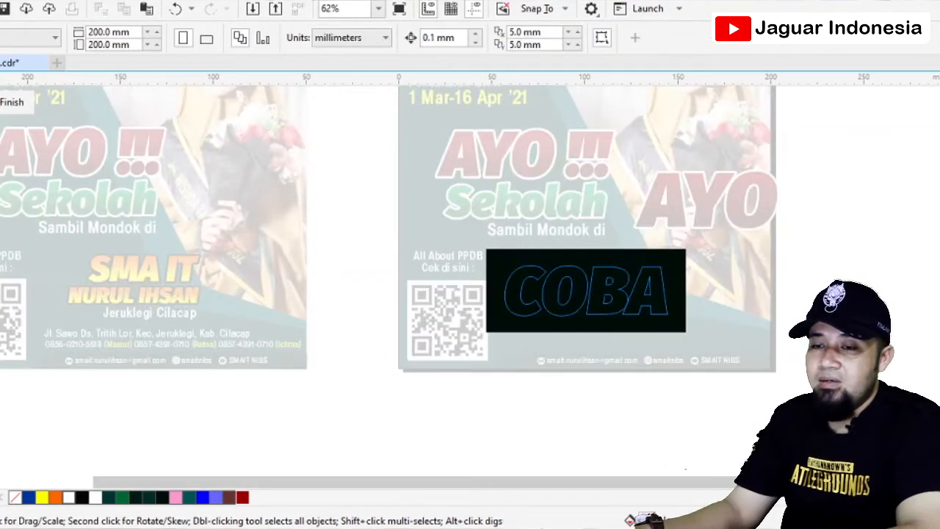
left_click(517, 291)
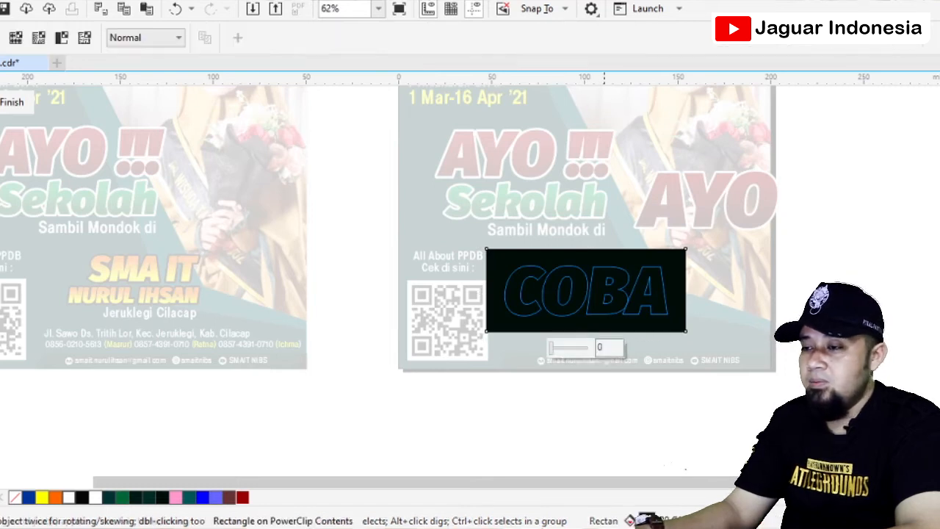
left_click_drag(595, 327, 592, 234)
key("space")
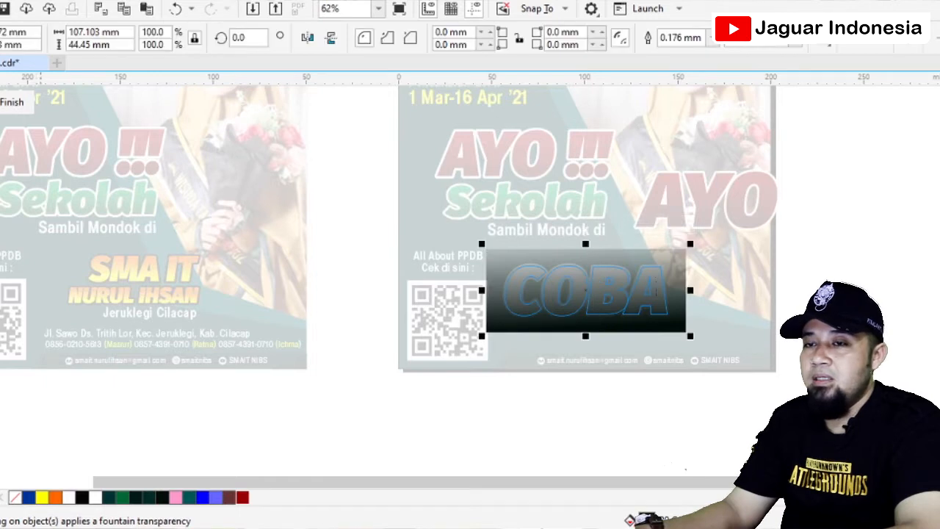
left_click(841, 330, "ctrl")
left_click(841, 330)
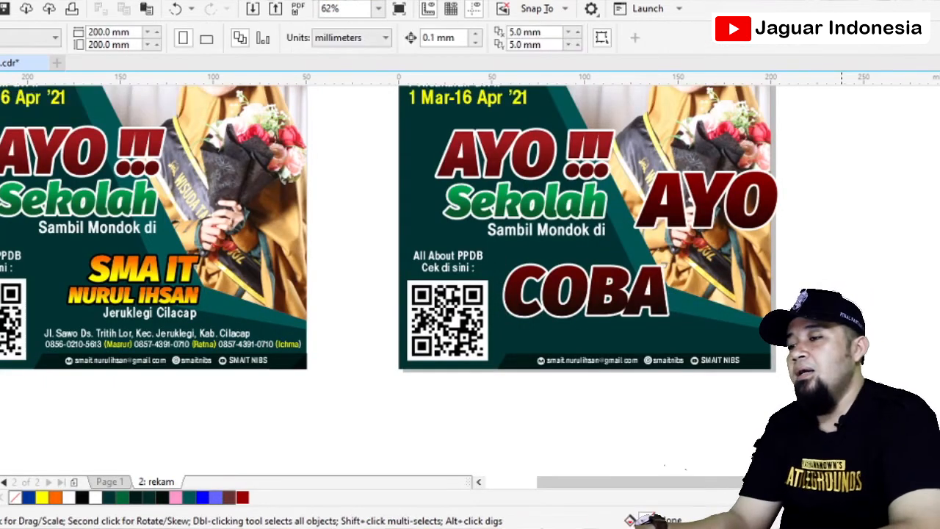
Step: Delete the COBA sample and the extra AYO text overlapping the photo
left_click(611, 294)
key("Delete")
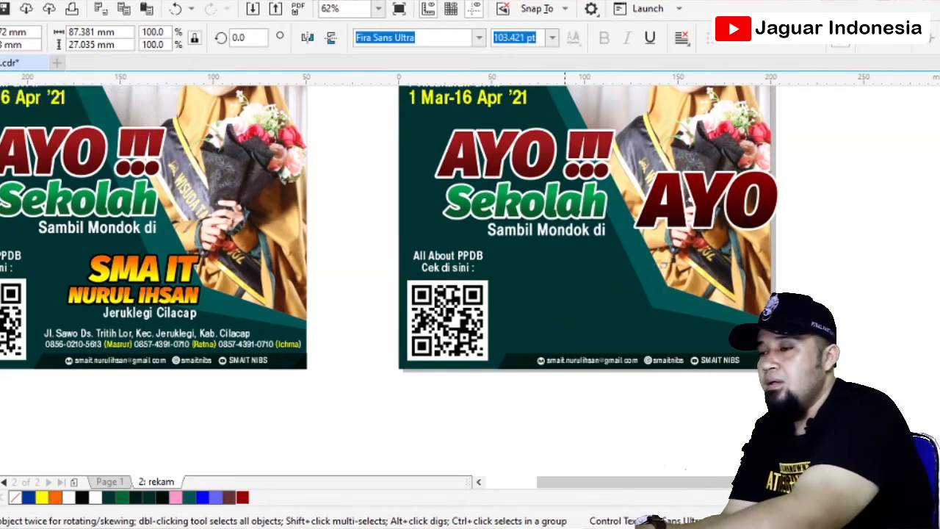
left_click(719, 198)
key("Delete")
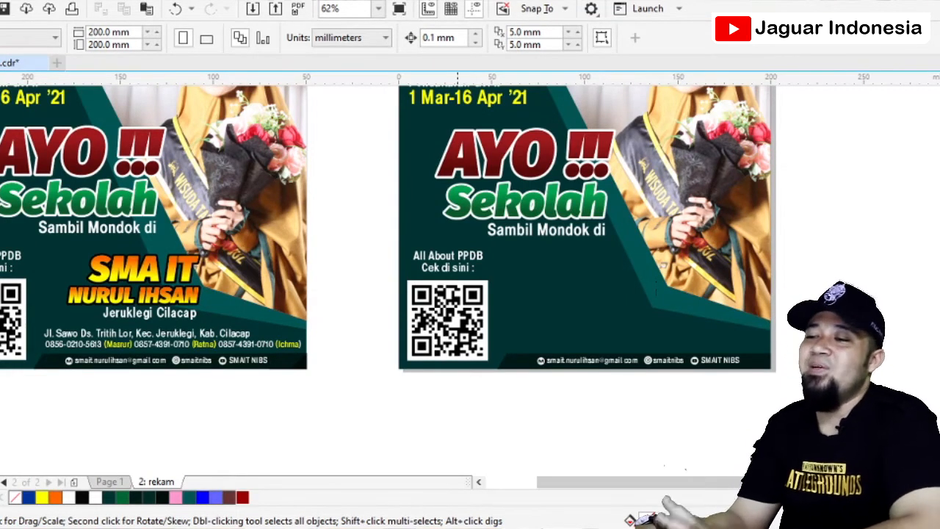
Step: Copy the SMA IT, NURUL IHSAN and Jeruklegi Cilacap text group from the reference to the matching place below Sambil Mondok di on the new poster
scroll(386, 265, "up", 3)
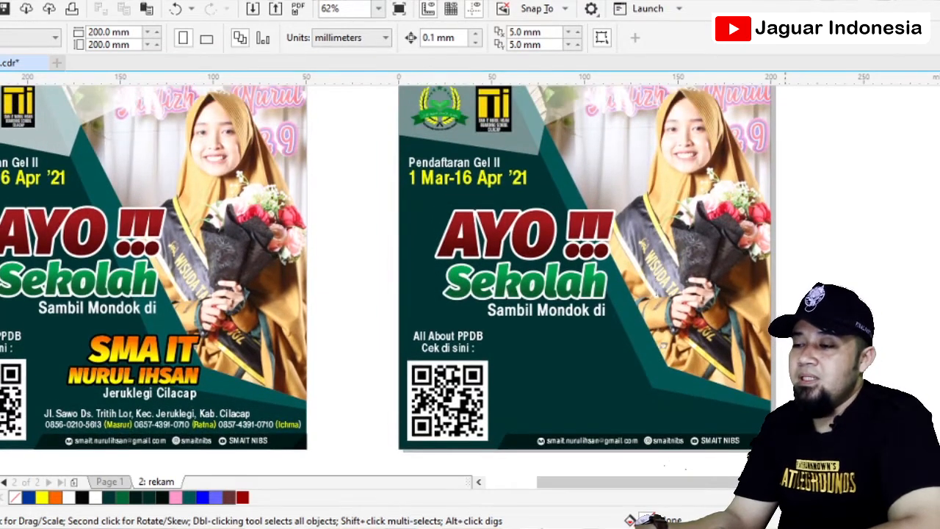
scroll(441, 264, "left", 3)
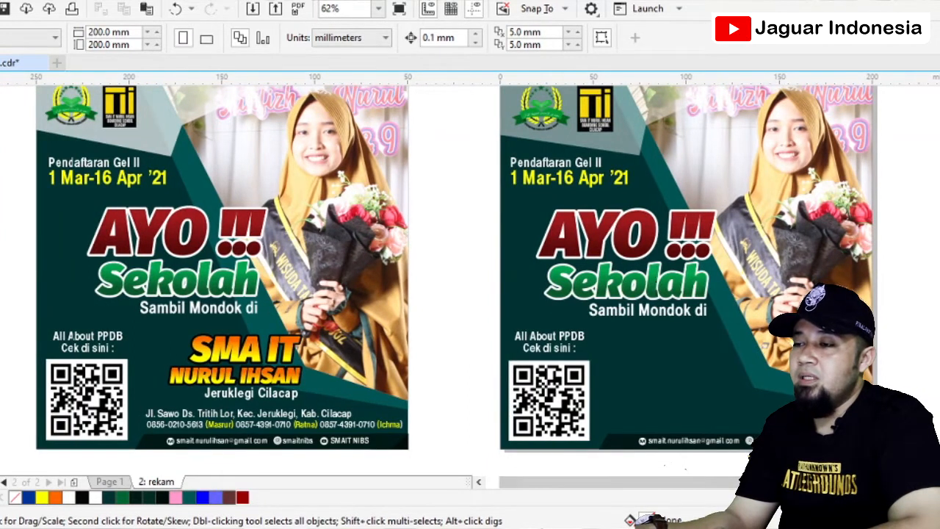
scroll(457, 272, "up", 1)
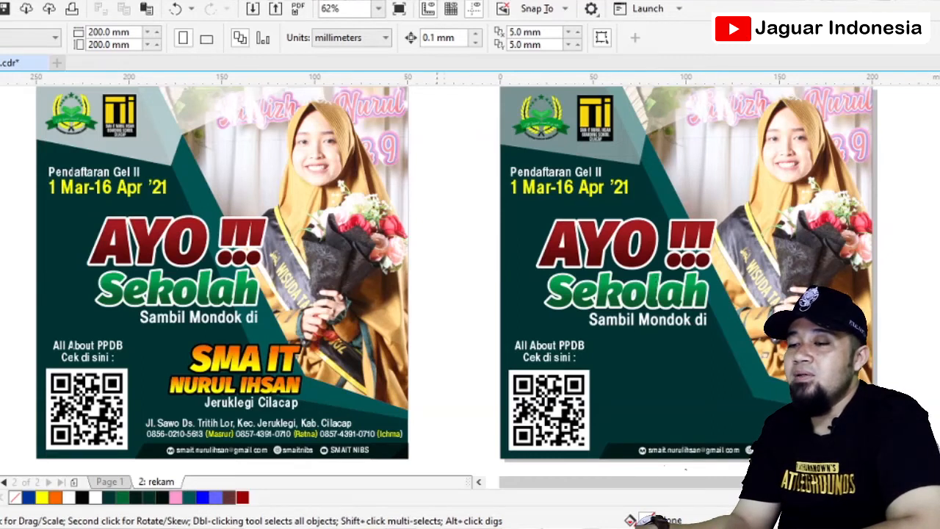
left_click_drag(462, 327, 147, 418)
left_click_drag(248, 369, 665, 371)
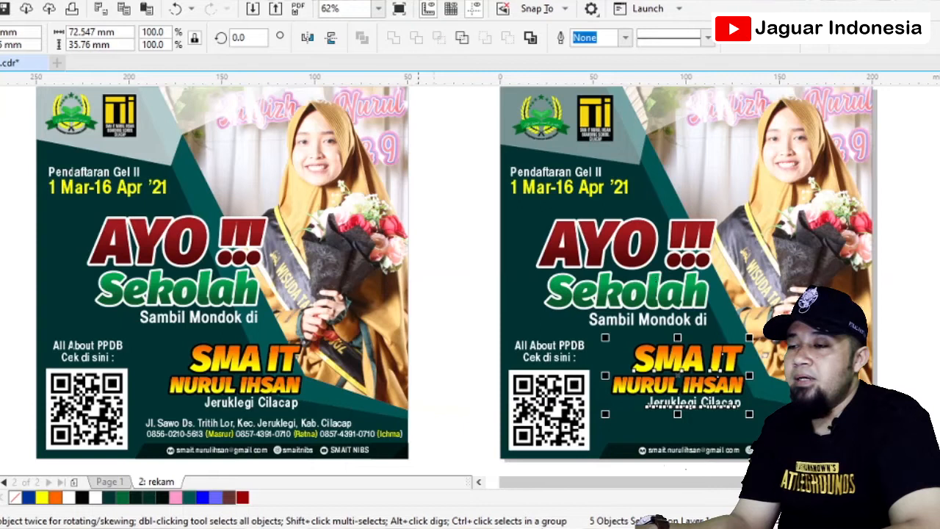
key("Escape")
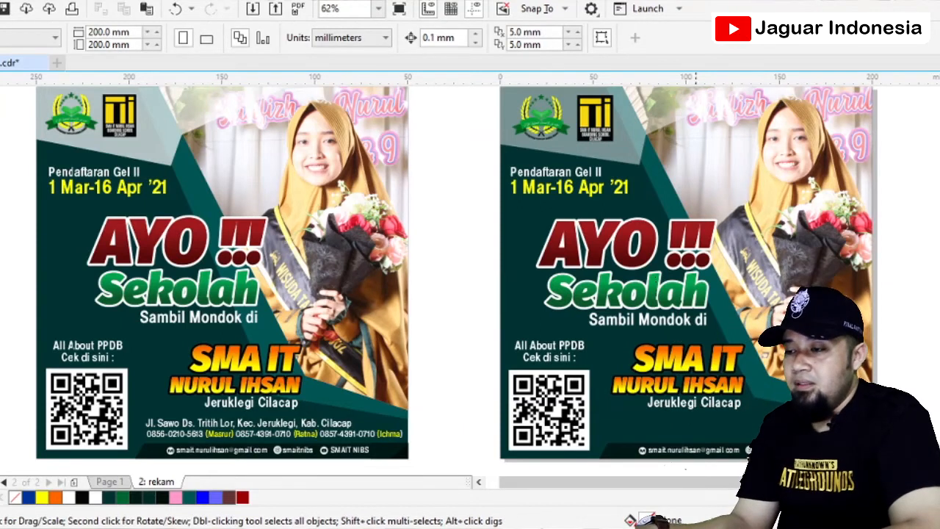
Step: Examine the font, contour and clipped gradient styling of the copied SMA IT and NURUL IHSAN texts
left_click(665, 367)
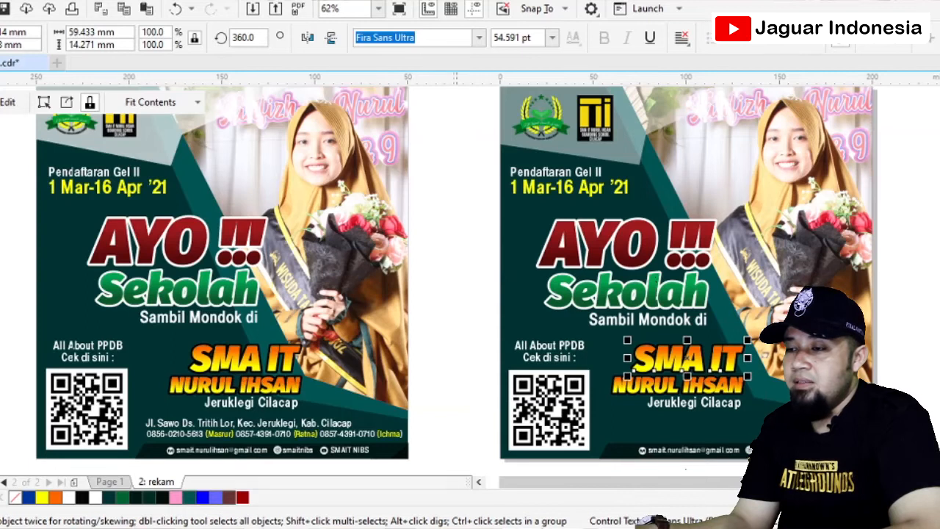
key("Escape")
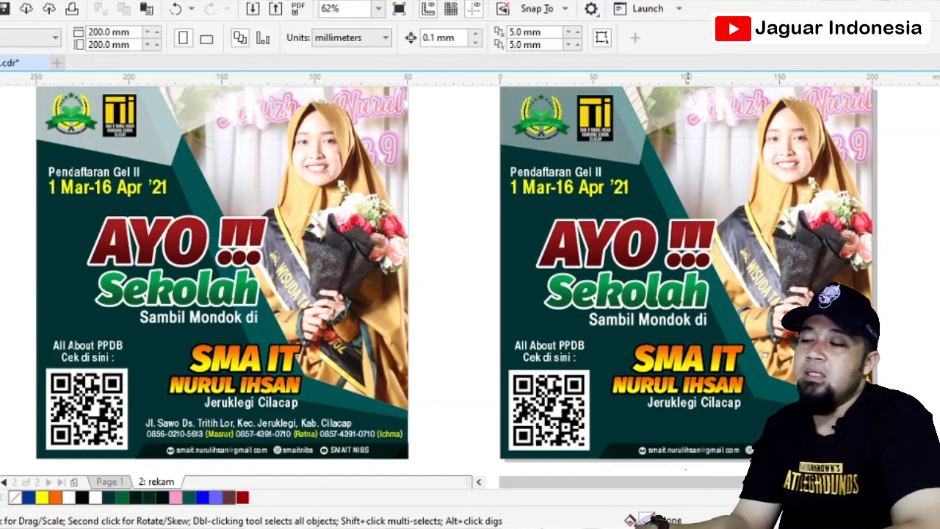
left_click(658, 359)
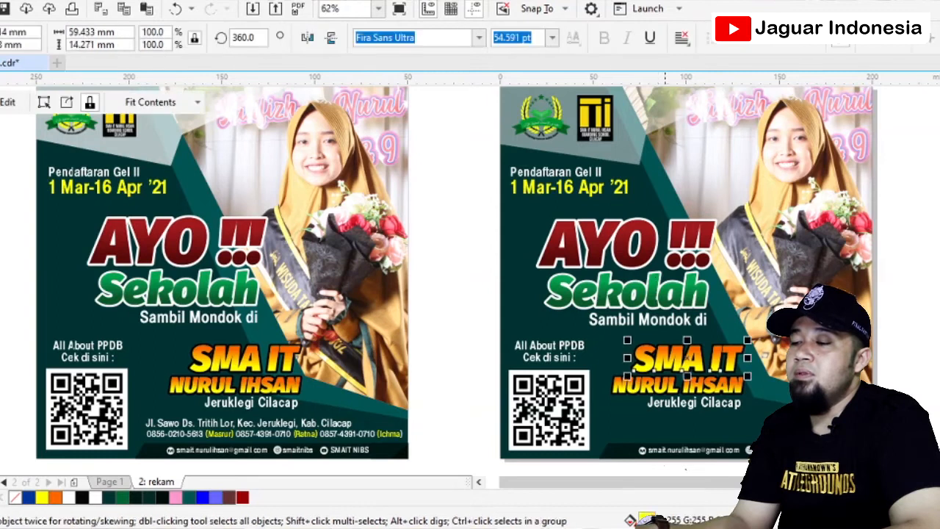
left_click(659, 385)
left_click(669, 369)
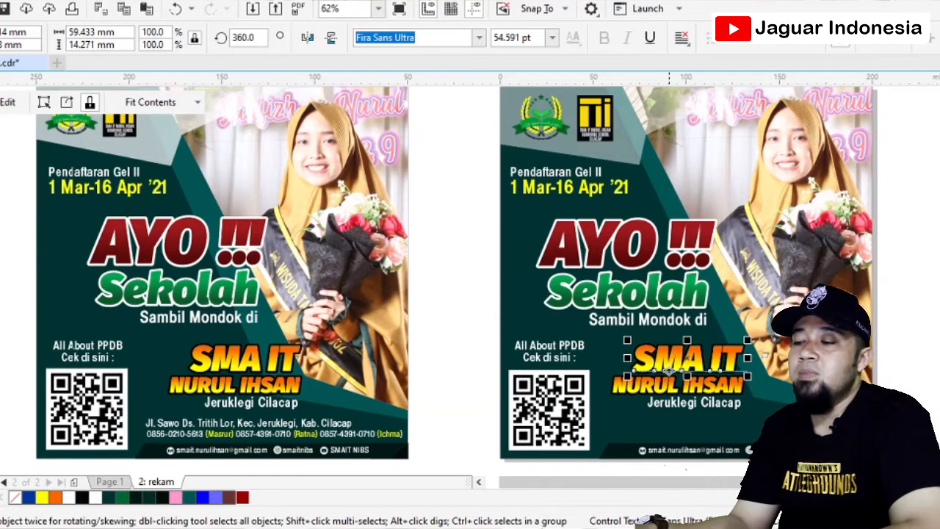
scroll(449, 281, "right", 1)
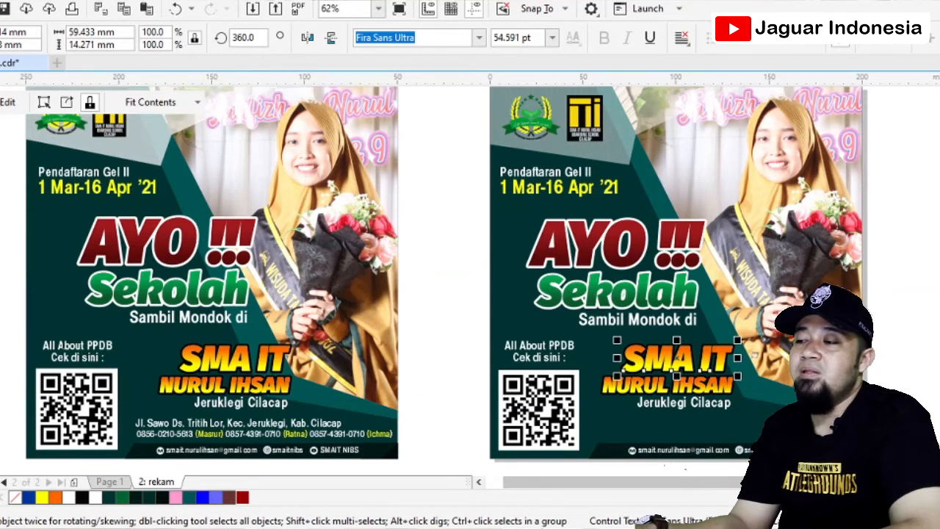
scroll(447, 278, "up", 1)
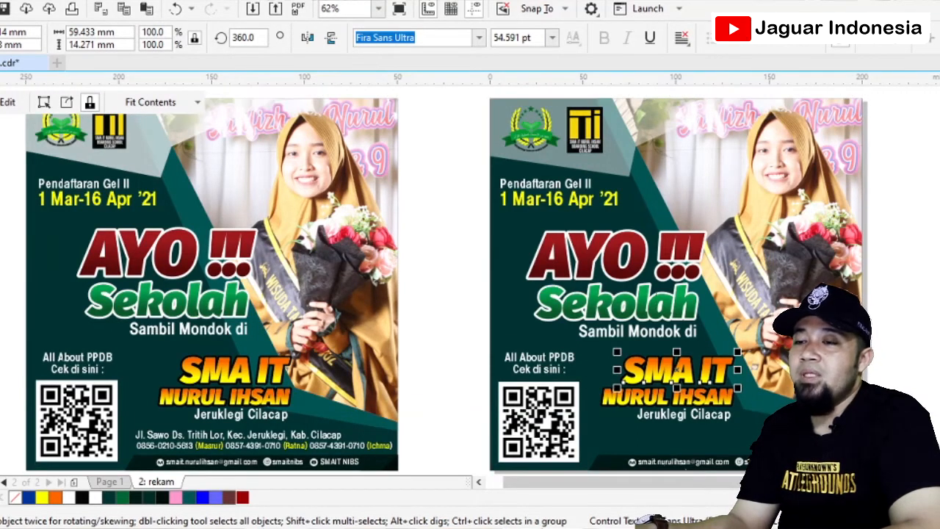
key("Escape")
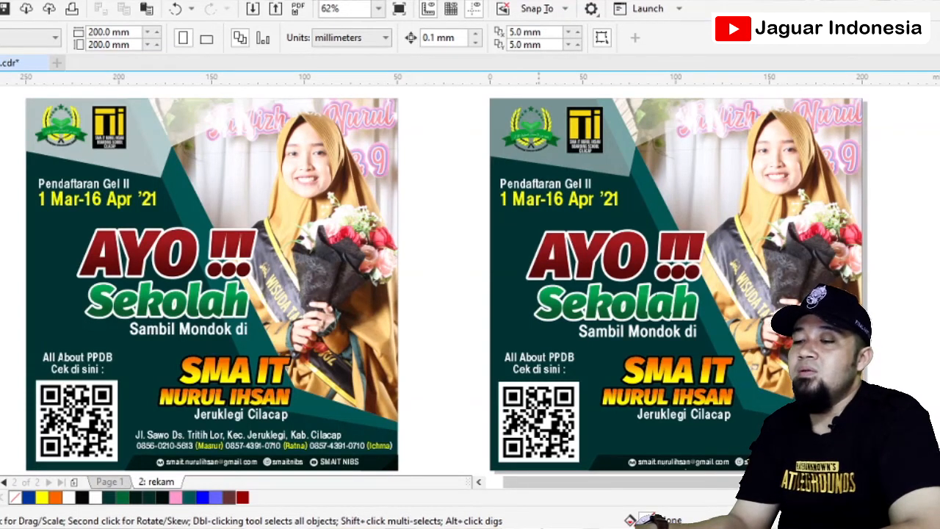
Step: Copy the street address and contact number lines from the reference poster to the new poster, below Jeruklegi Cilacap
left_click_drag(401, 460, 125, 420)
left_click_drag(206, 444, 669, 445)
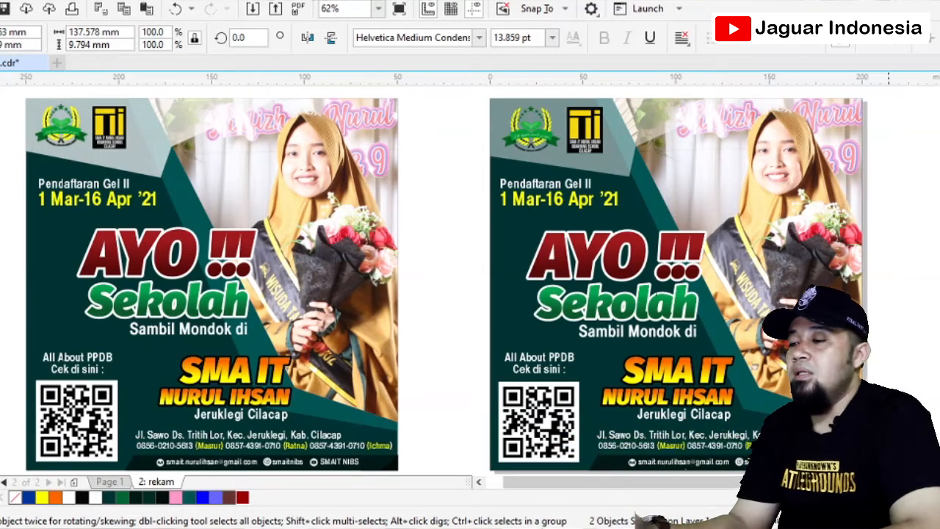
key("Escape")
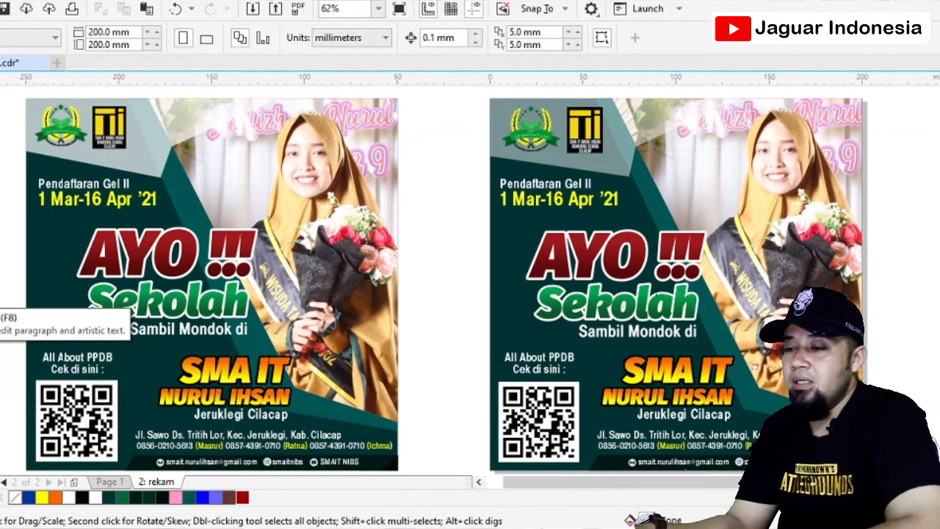
Step: Add the sample artistic text "sfafas" above SMA IT on the new poster, and delete it
key("F8")
left_click(606, 356)
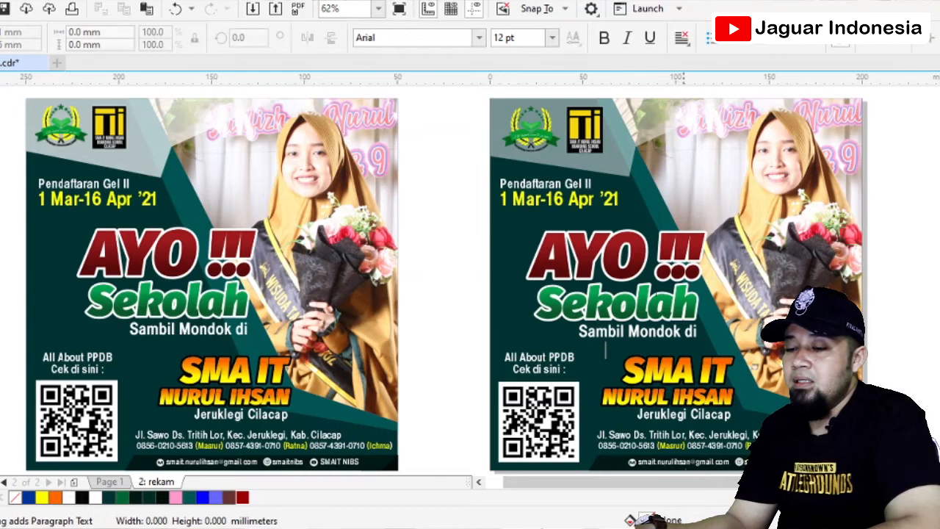
type("sfafas")
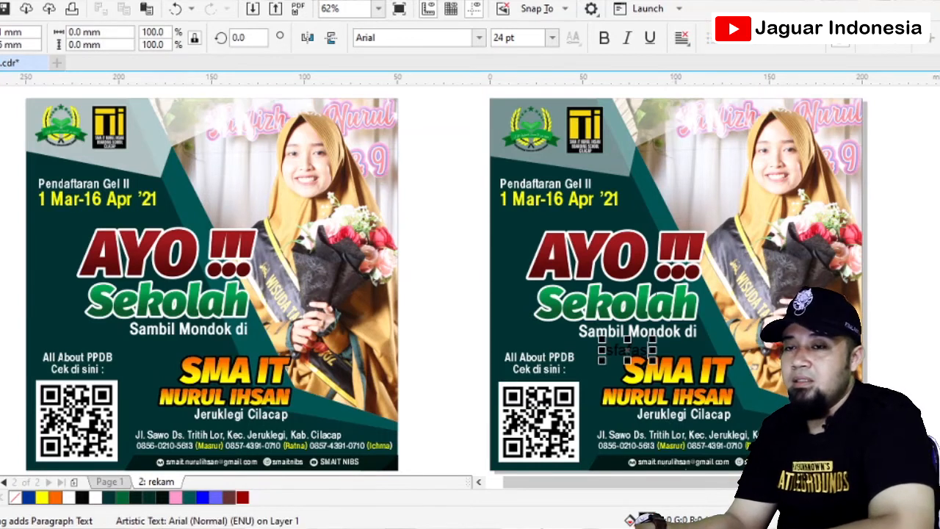
key("ctrl+space")
key("Delete")
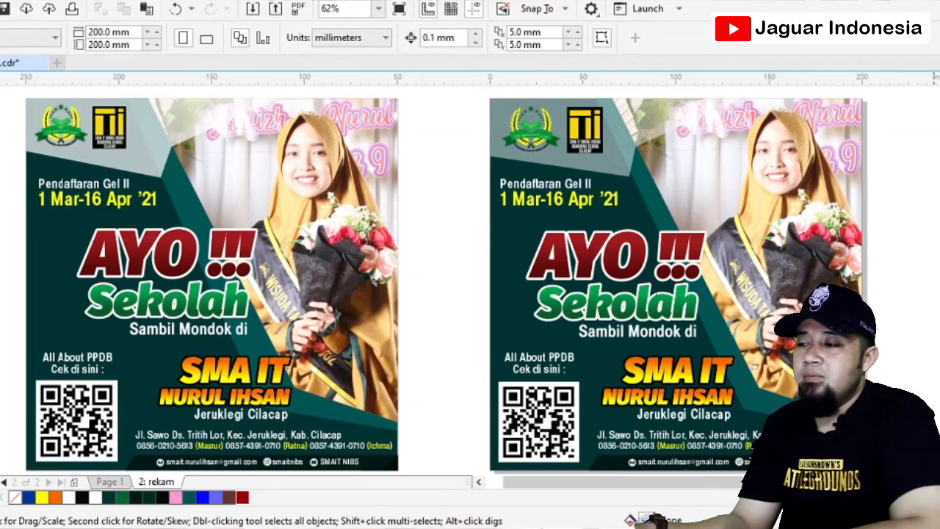
scroll(447, 281, "down", 1)
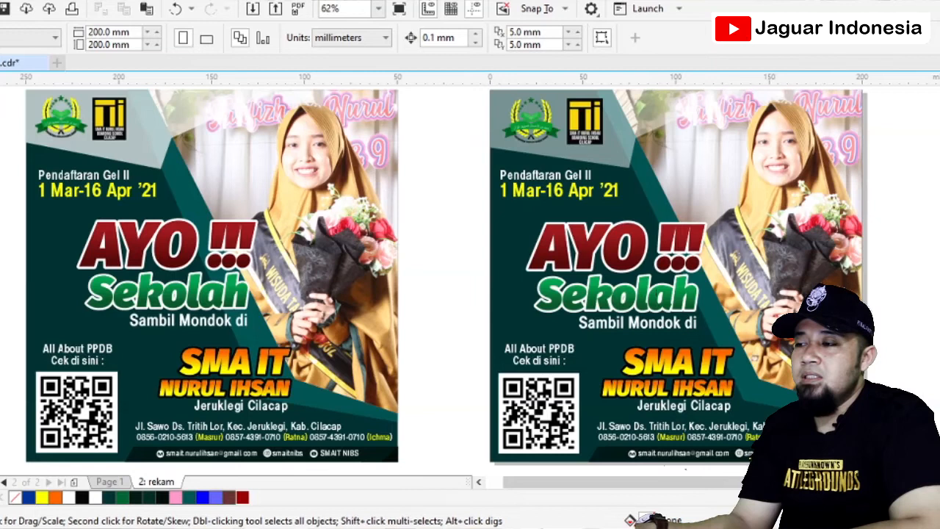
scroll(446, 281, "up", 1)
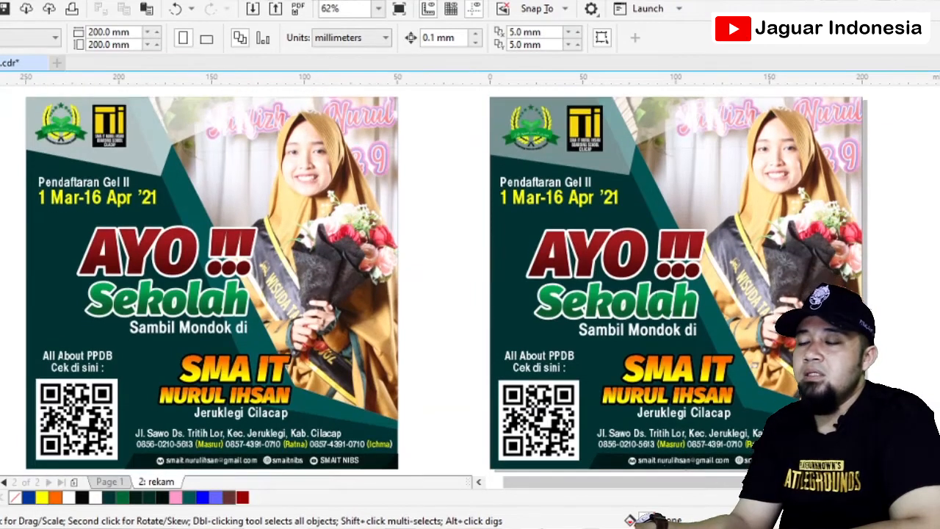
Step: Examine the new poster's element groups: logos, registration dates, AYO !!! Sekolah headline, SMA IT NURUL IHSAN texts and QR code block
scroll(446, 281, "left", 1)
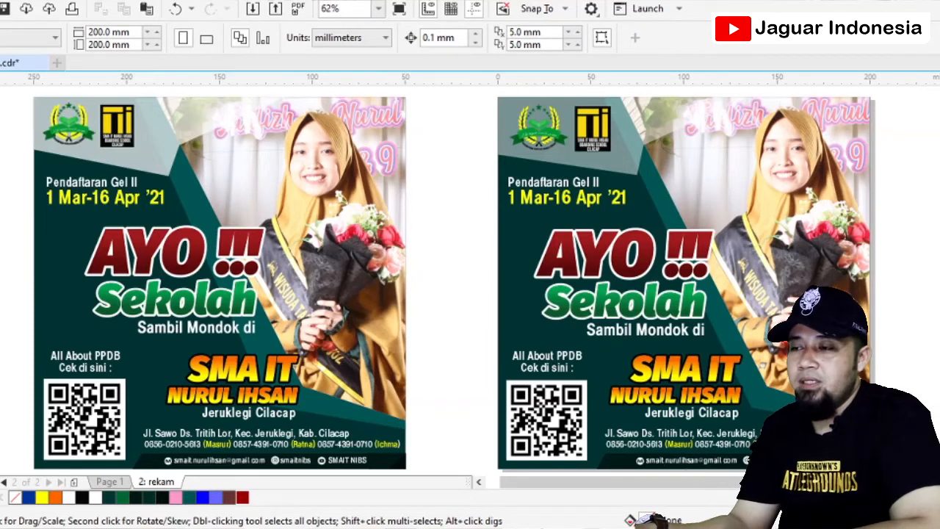
scroll(467, 220, "up", 1)
left_click_drag(467, 94, 851, 163)
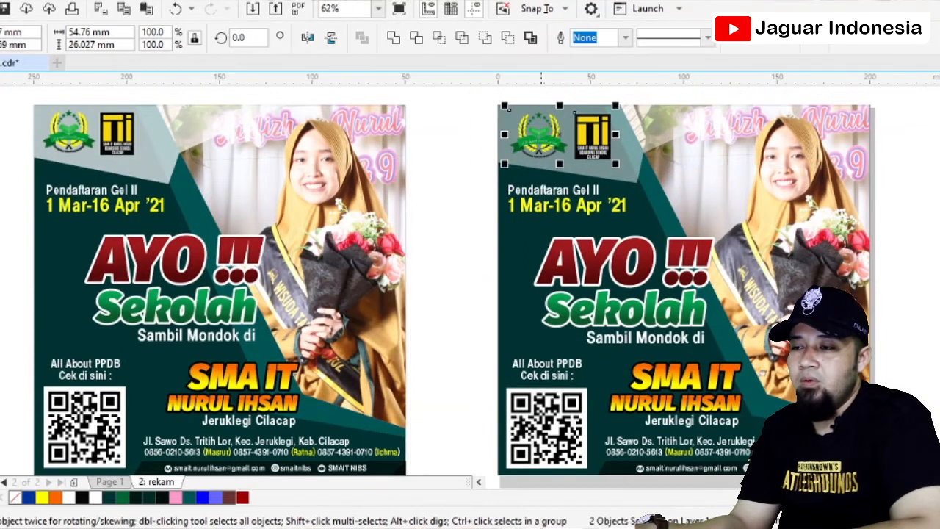
left_click_drag(457, 176, 792, 352)
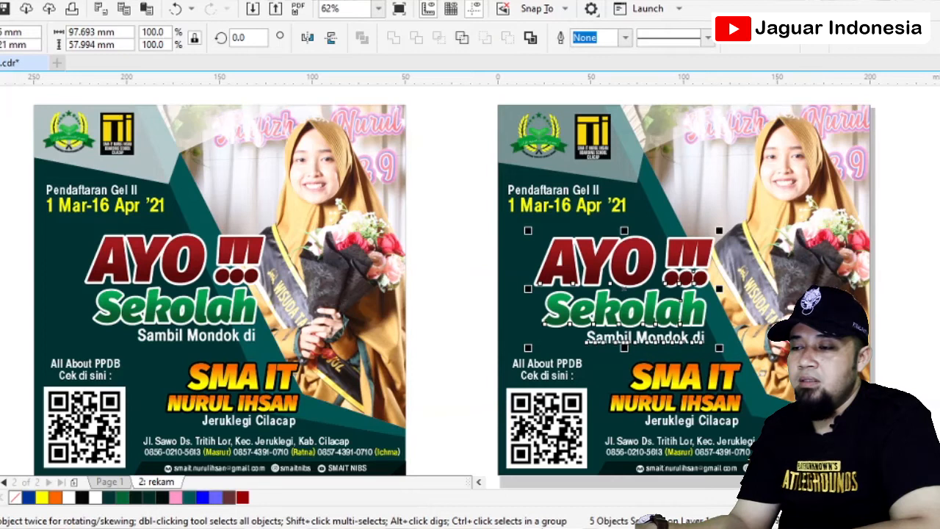
left_click_drag(891, 429, 595, 355)
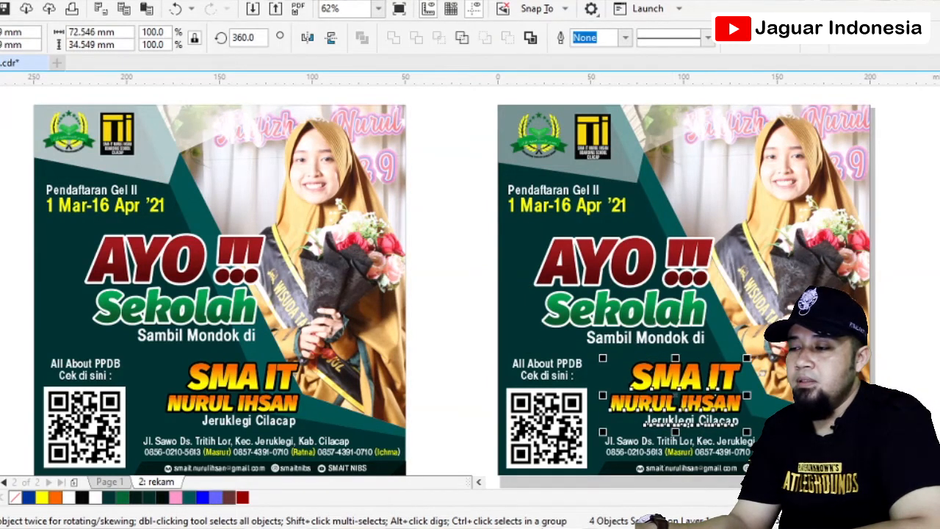
scroll(595, 355, "down", 1)
left_click_drag(631, 467, 594, 452)
left_click_drag(471, 449, 598, 283)
scroll(615, 312, "down", 1)
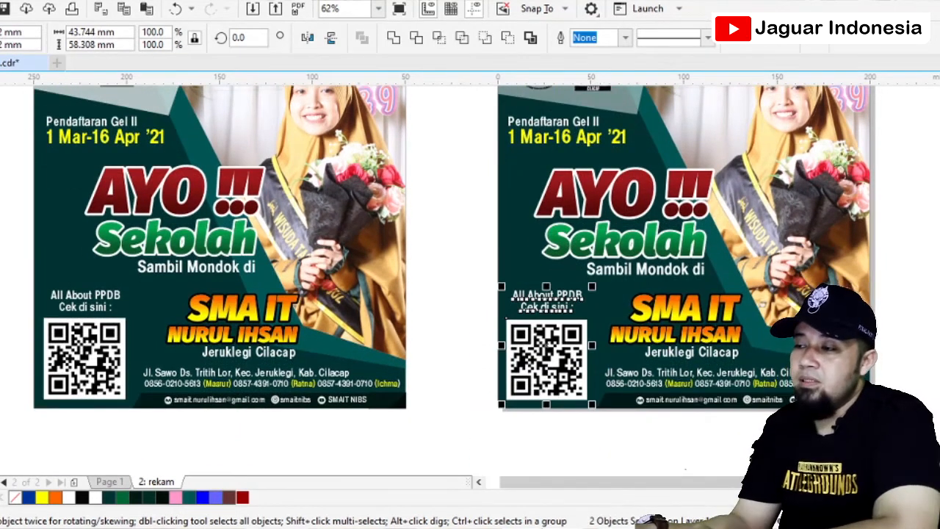
scroll(452, 253, "up", 2)
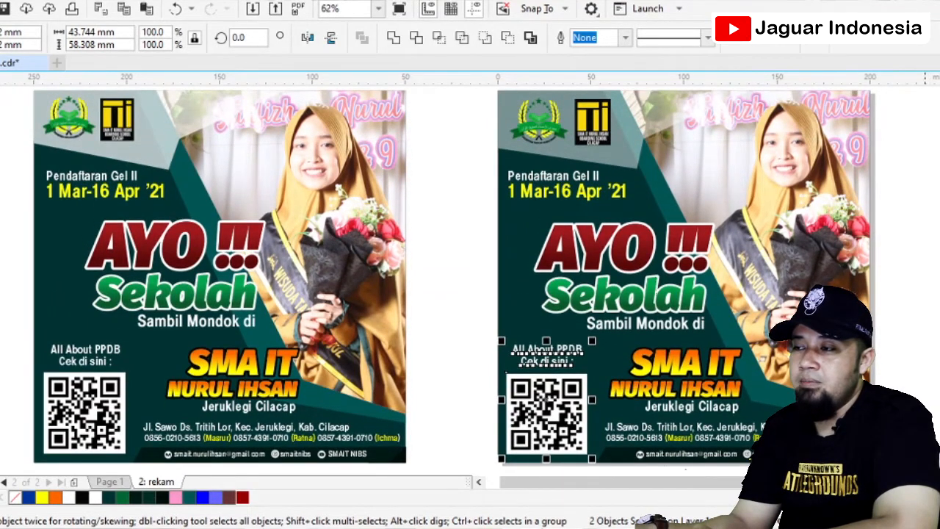
key("Escape")
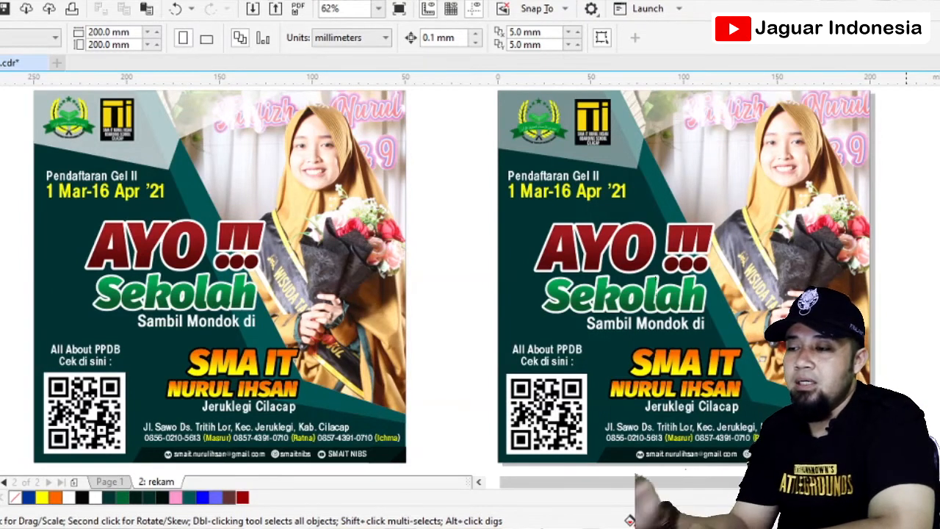
mouse_move(481, 87)
left_mouse_down()
mouse_move(611, 101)
mouse_move(672, 164)
left_mouse_up()
mouse_move(461, 158)
left_mouse_down()
mouse_move(628, 197)
mouse_move(634, 207)
left_mouse_up()
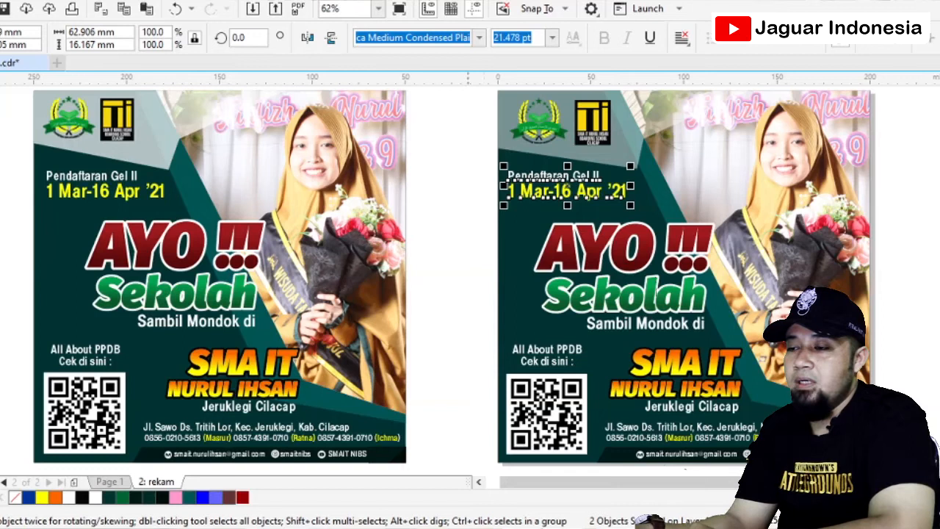
key("Escape")
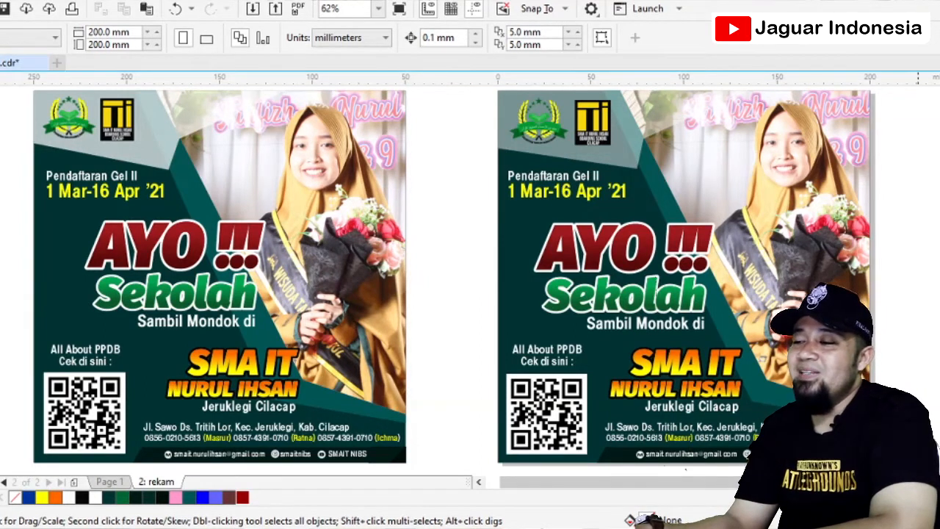
Step: Compare the finished poster with the reference, and save the document
scroll(452, 279, "up", 2)
scroll(452, 279, "down", 1)
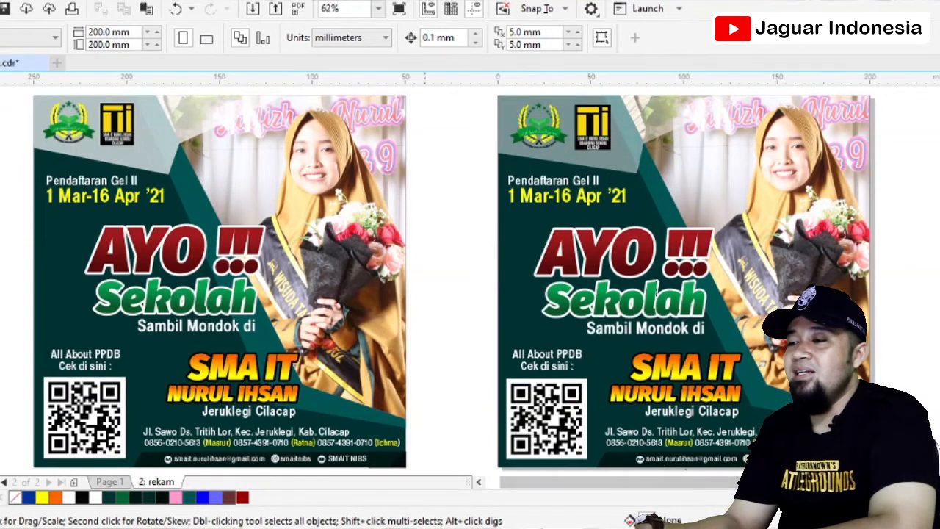
scroll(807, 147, "up", 3)
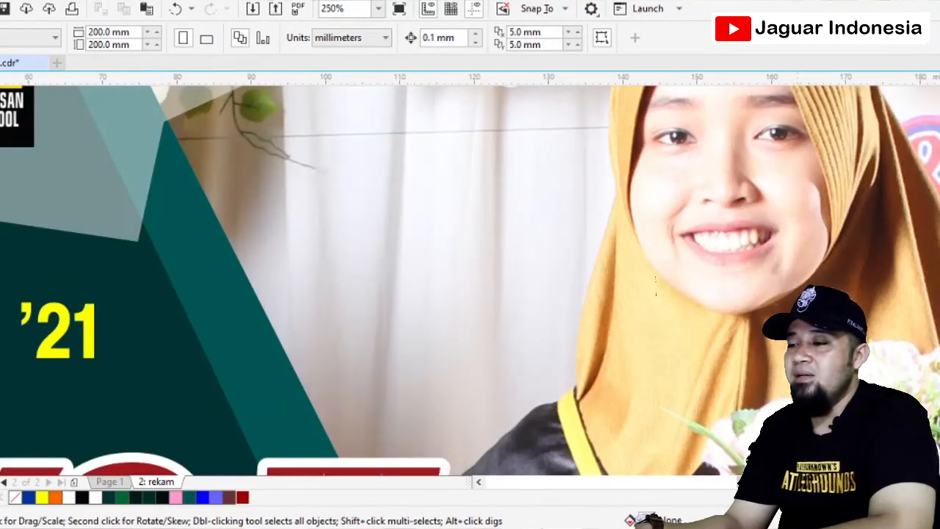
scroll(807, 147, "down", 2)
scroll(793, 147, "down", 1)
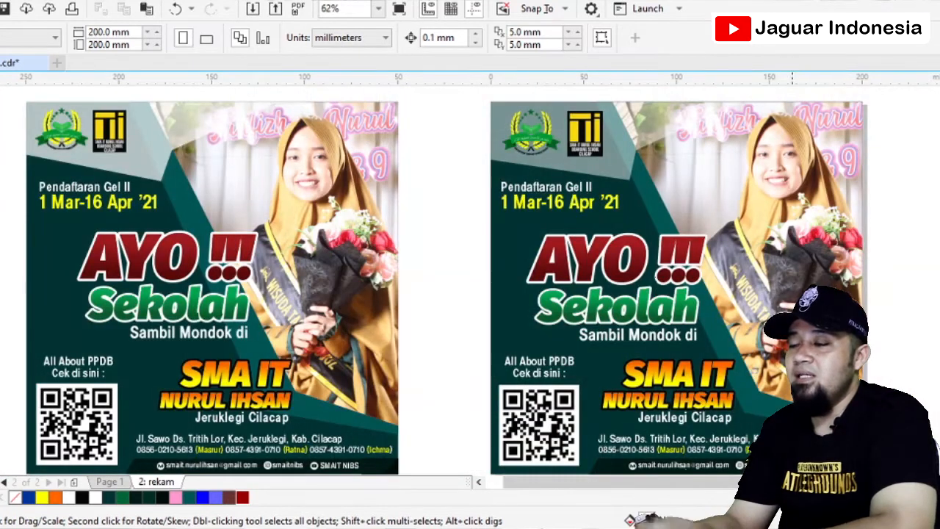
scroll(446, 279, "down", 3)
scroll(446, 279, "up", 2)
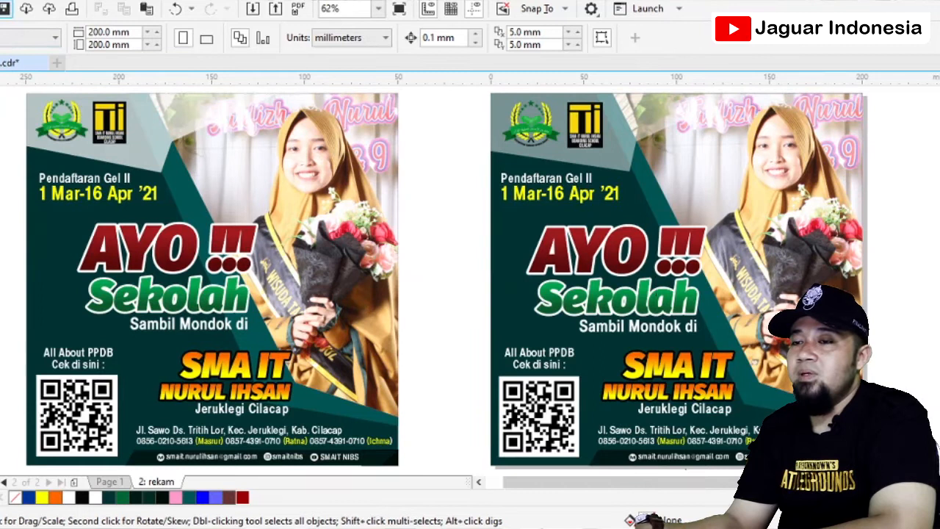
key("ctrl+s")
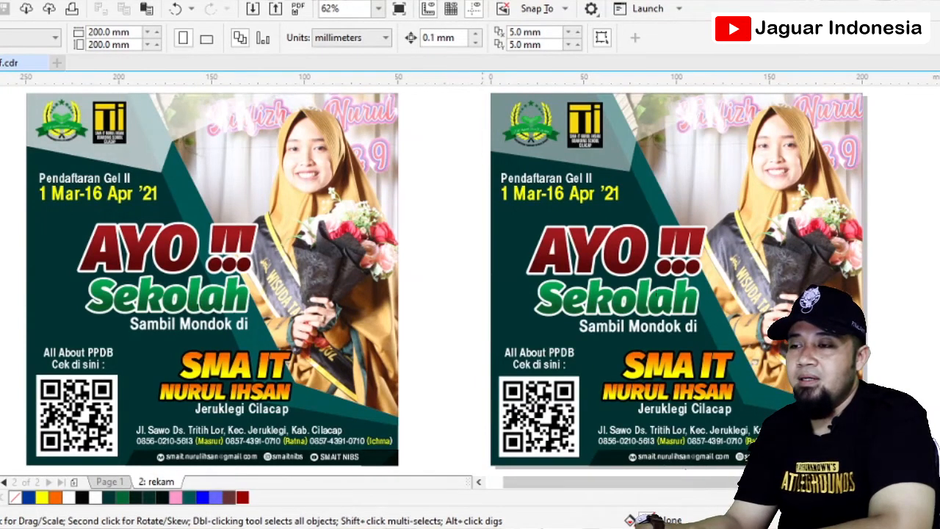
Step: Copy all objects of the new poster onto a newly added Page 3
scroll(447, 271, "down", 2)
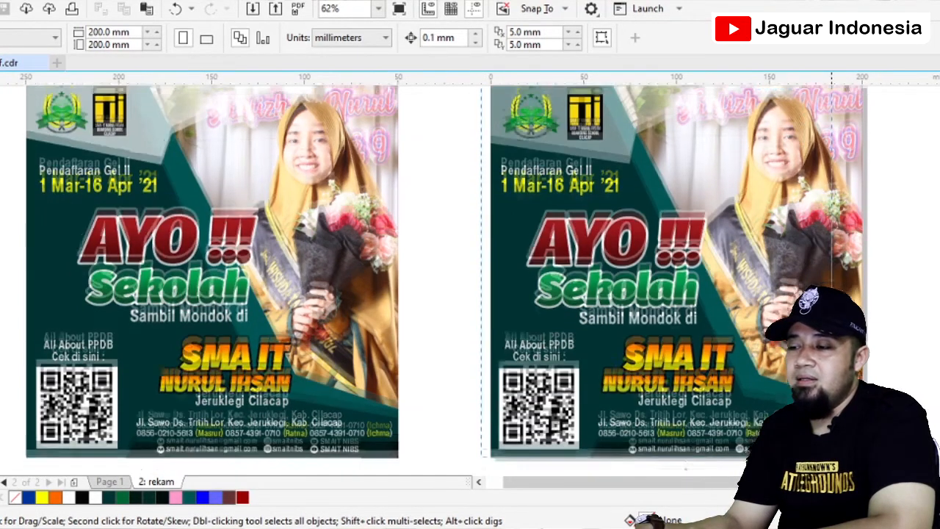
left_click_drag(886, 445, 886, 446)
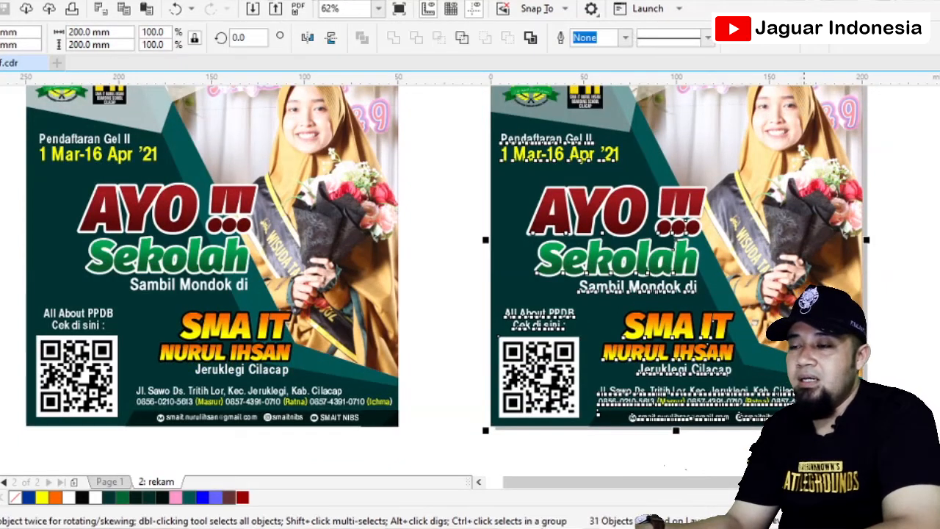
left_click(110, 482)
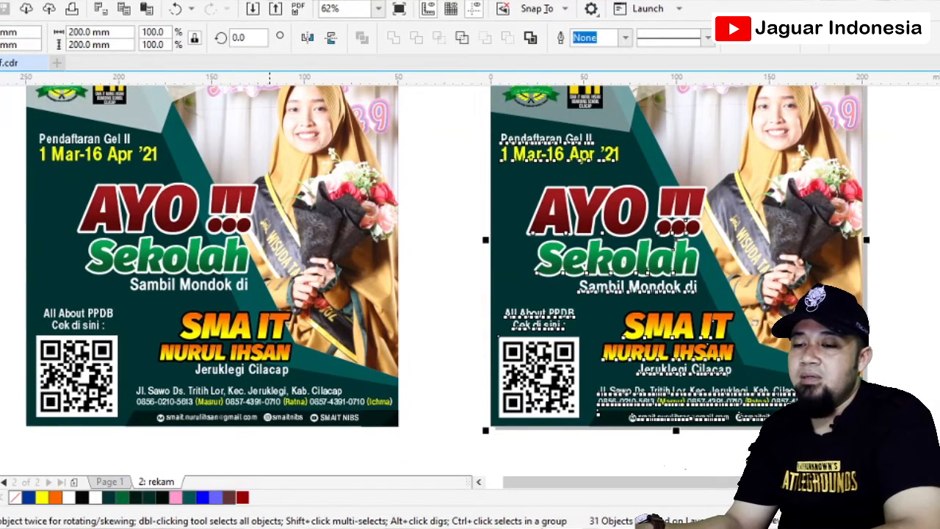
left_click(75, 482)
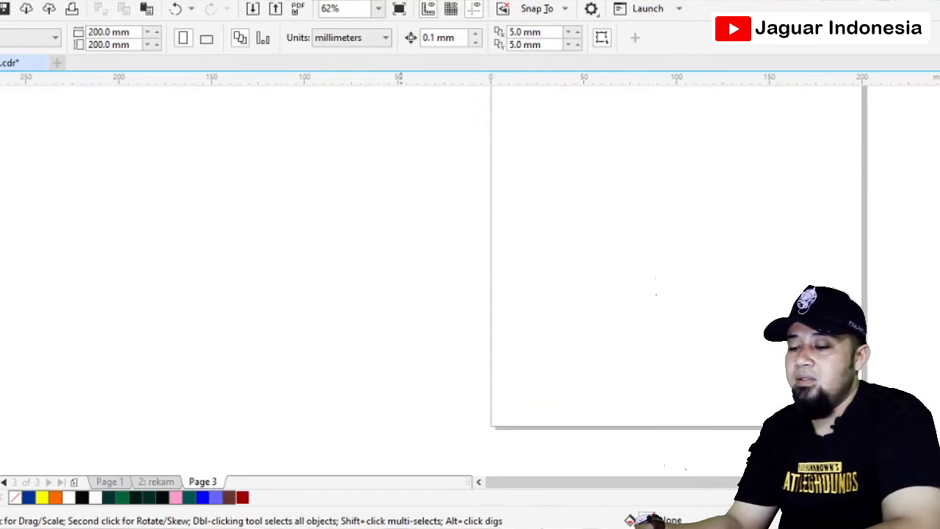
key("ctrl+v")
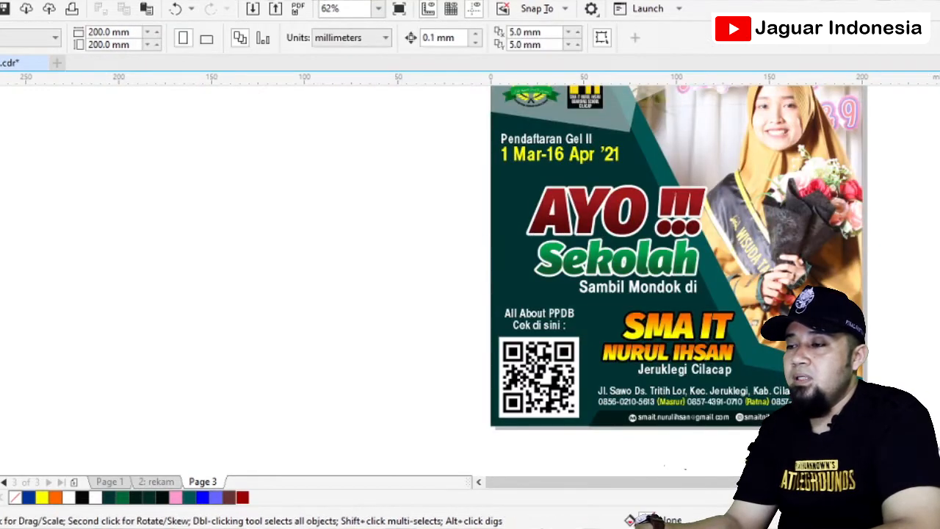
Step: Remove the student photo from inside its PowerClip frame on the Page 3 poster
scroll(679, 280, "up", 2)
double_click(812, 184)
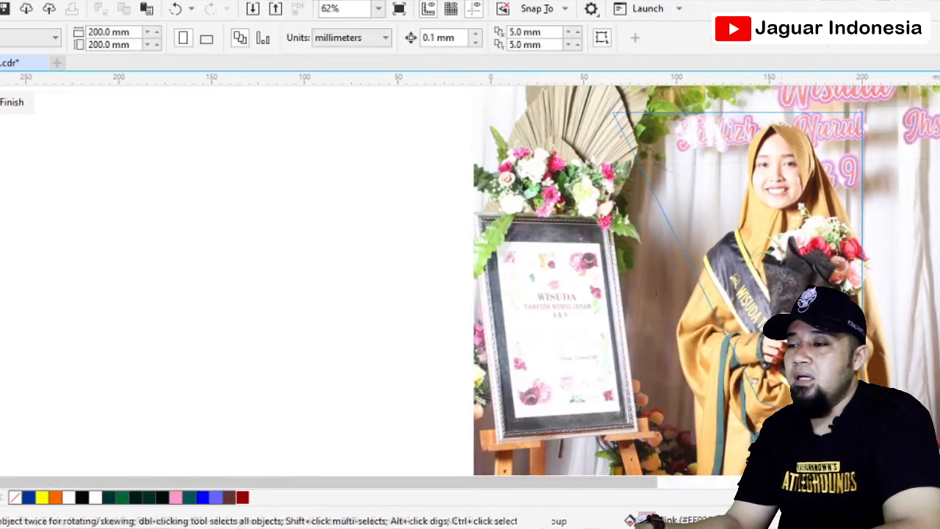
left_click(804, 258)
scroll(804, 262, "down", 2)
left_click_drag(741, 275, 527, 276)
left_click(679, 272, "ctrl")
scroll(868, 248, "up", 1)
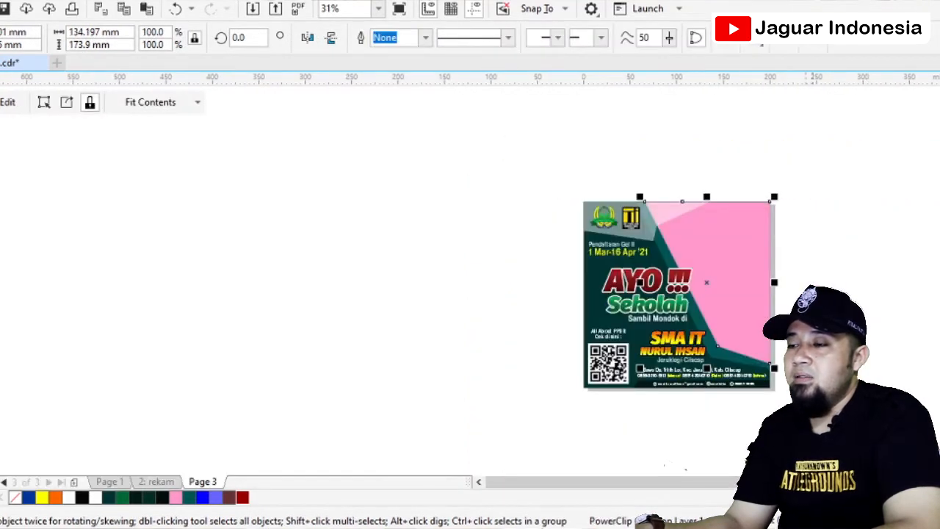
scroll(806, 340, "up", 1)
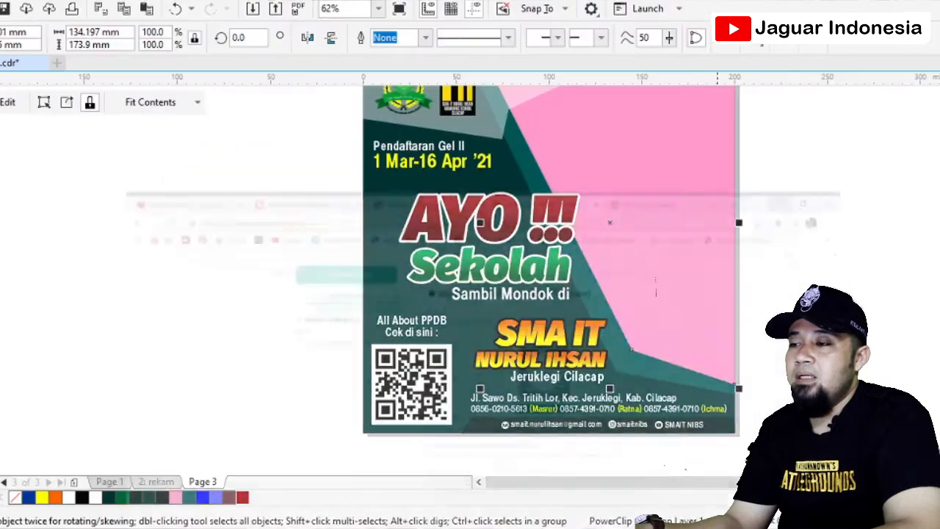
scroll(656, 290, "up", 1)
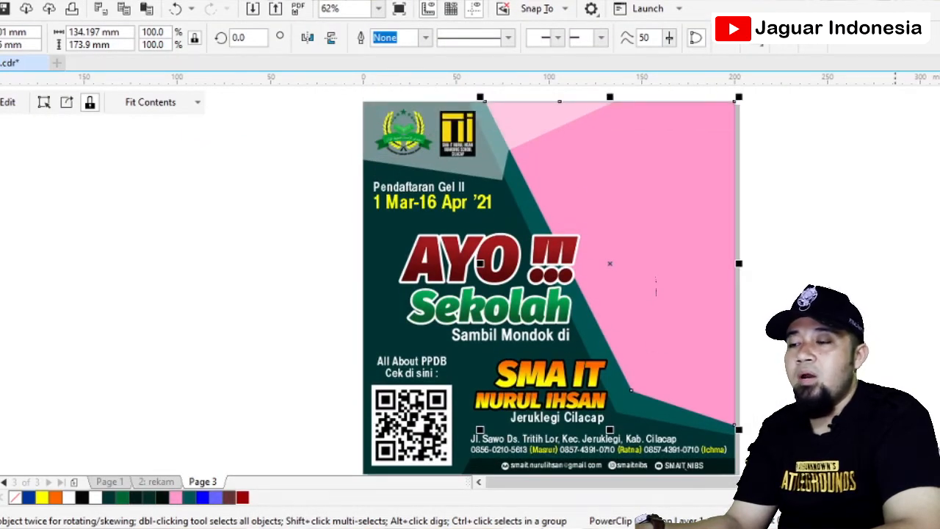
key("Escape")
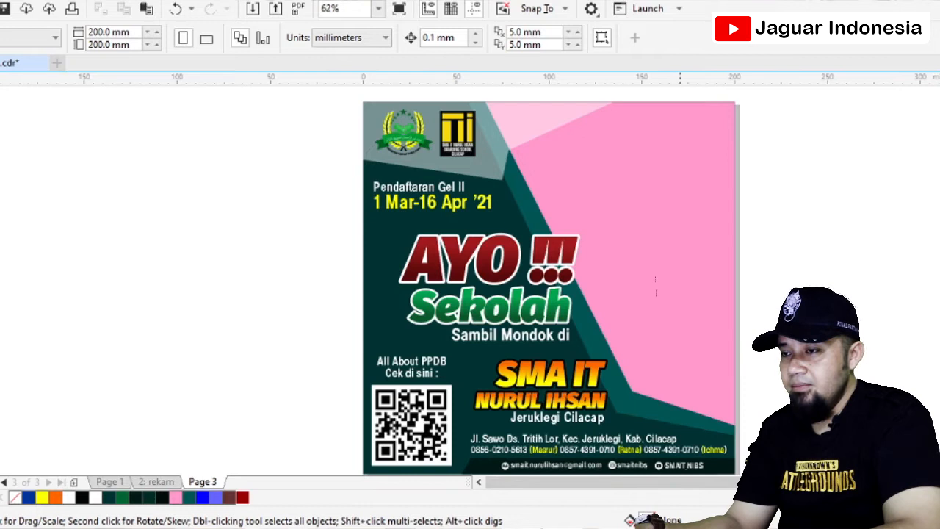
Step: Fill the empty pink photo frame on the Page 3 poster with white
left_click(655, 291)
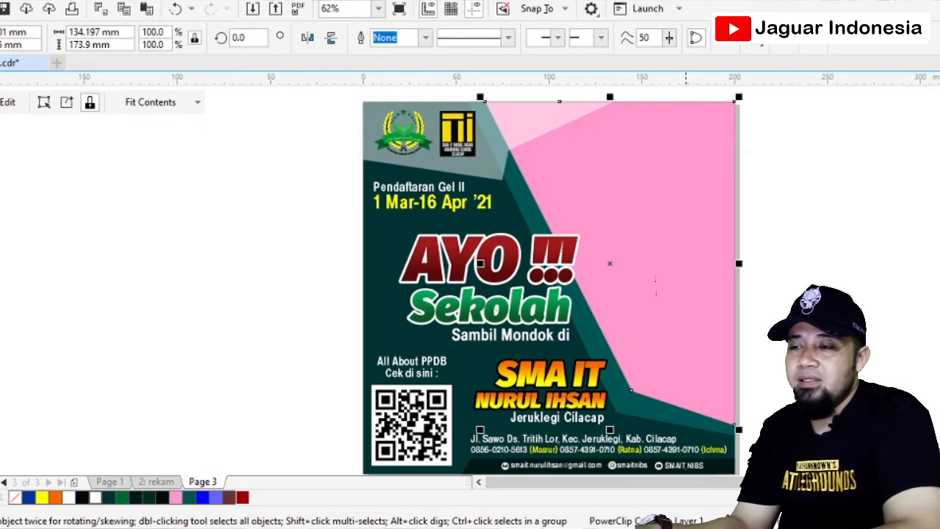
left_click(96, 497)
left_click(792, 205)
left_click(687, 191)
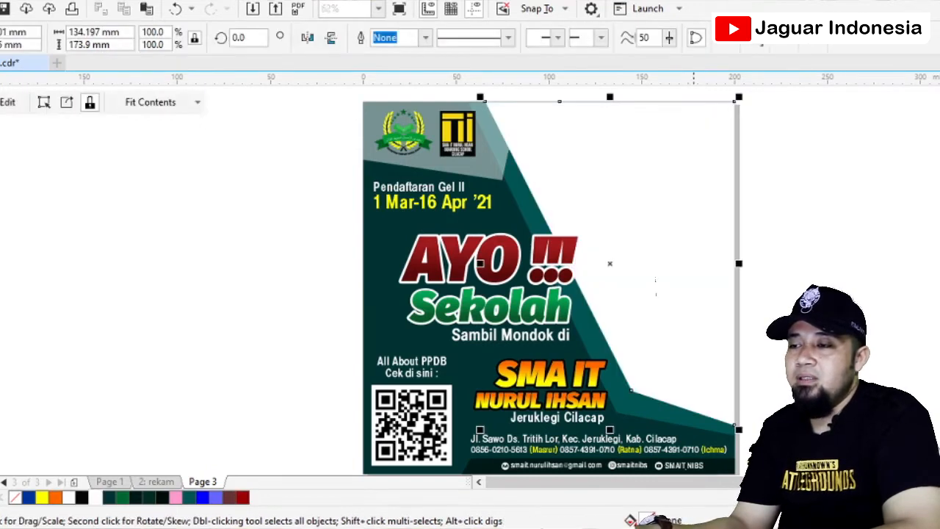
scroll(693, 415, "up", 2)
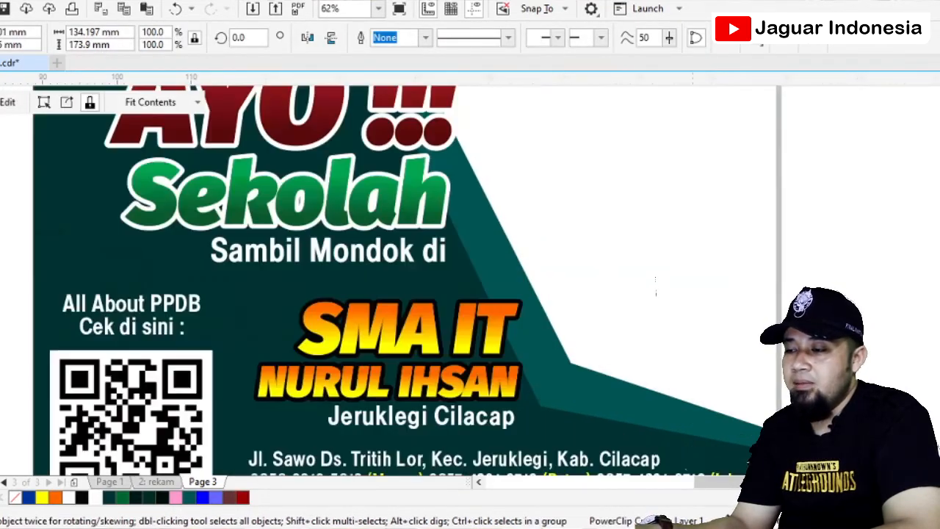
scroll(786, 416, "down", 1)
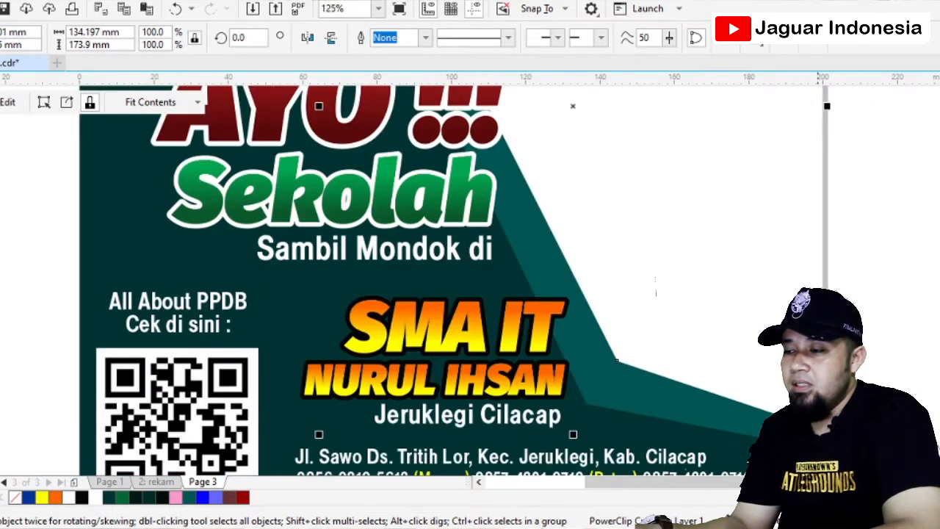
left_click(556, 455, "shift")
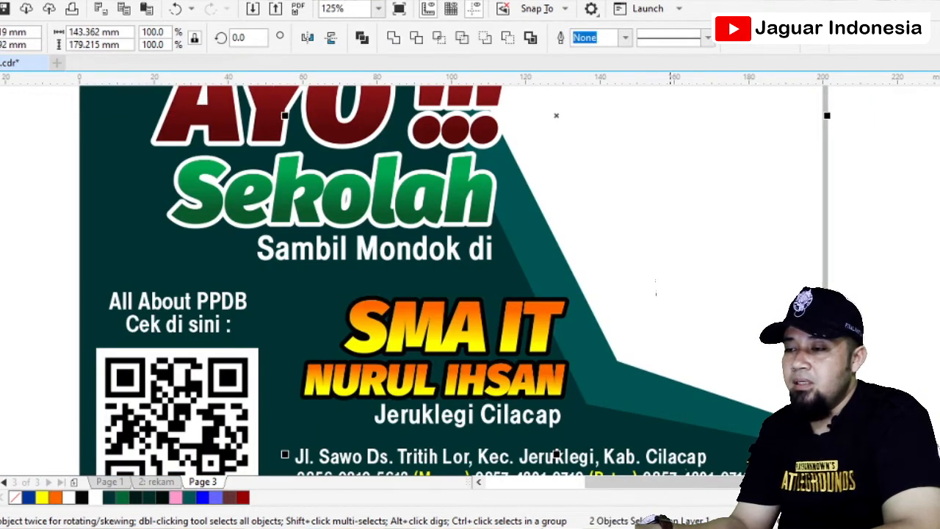
scroll(610, 245, "down", 1)
scroll(640, 298, "up", 1)
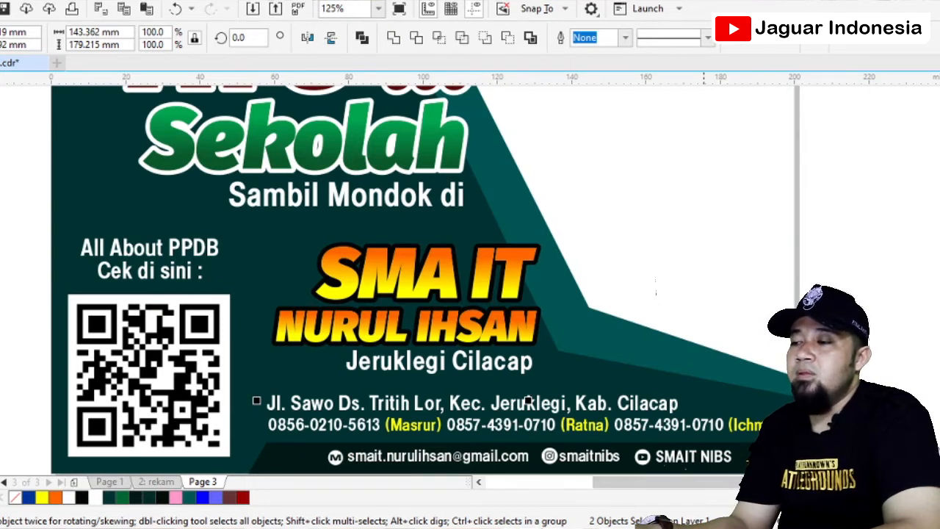
scroll(897, 339, "down", 1)
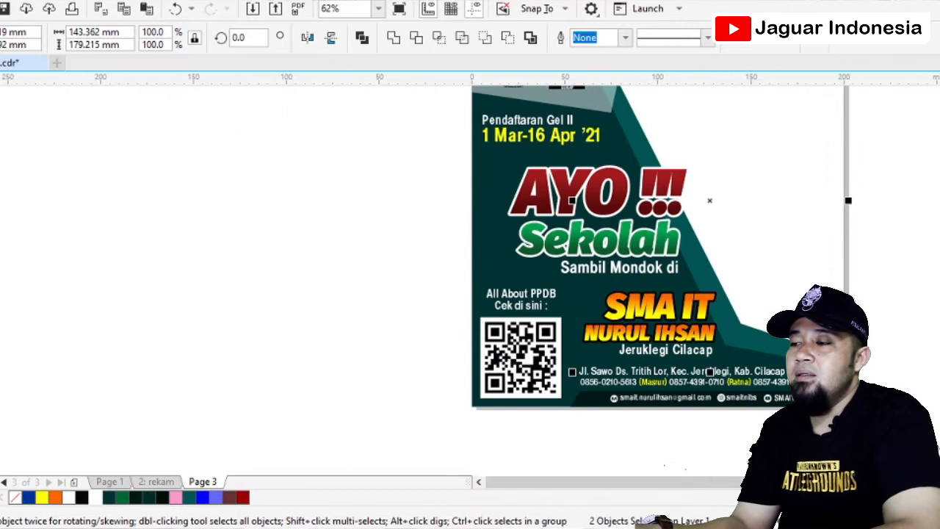
scroll(660, 276, "up", 2)
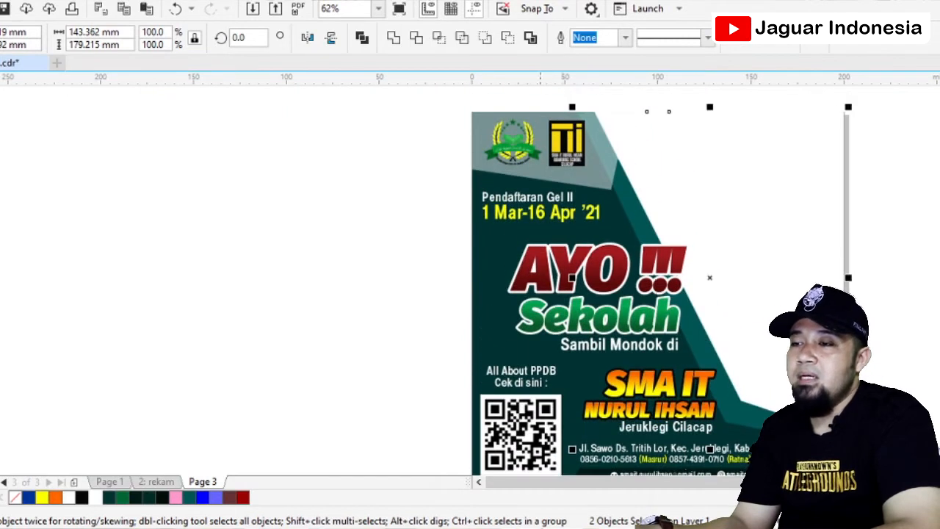
key("Escape")
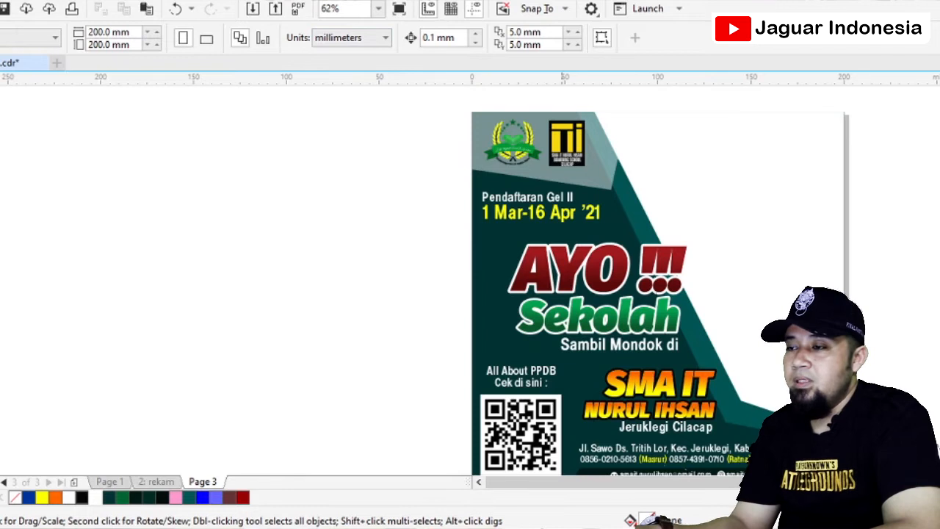
Step: Cut the white photo frame shape out of the teal band behind it using Back minus front
left_click(752, 423)
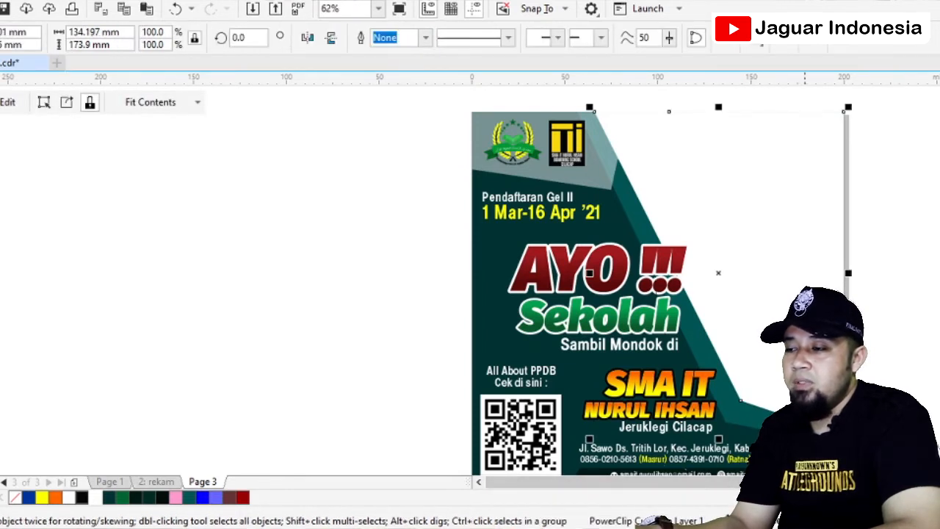
left_click(720, 448, "shift")
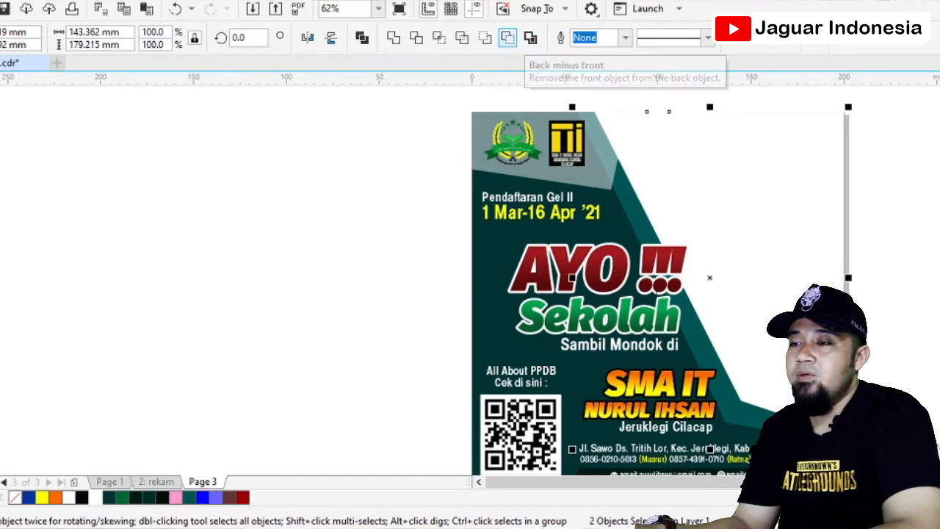
left_click(507, 38)
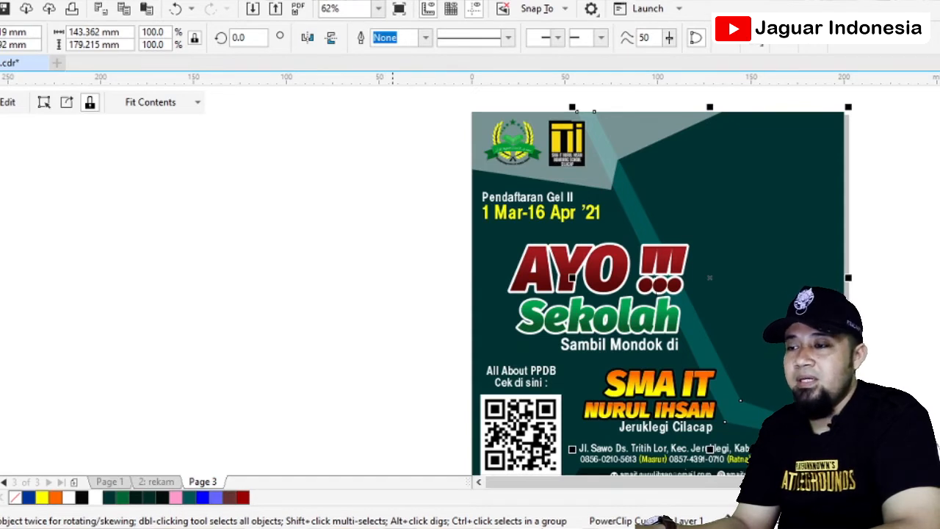
Step: Convert the dark green background square to curves and move its upper-right corner node along the upper edge to just beside the yellow logo
left_click(653, 193)
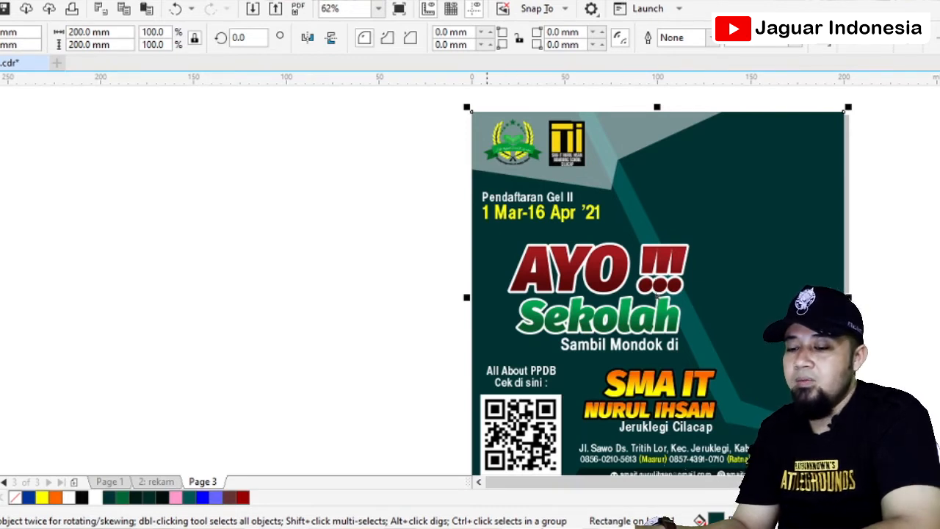
key("ctrl+q")
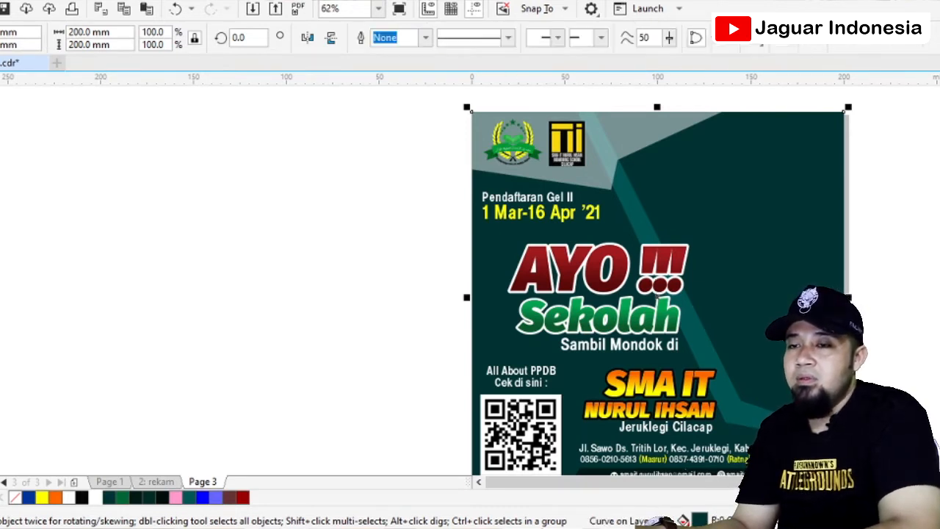
key("F10")
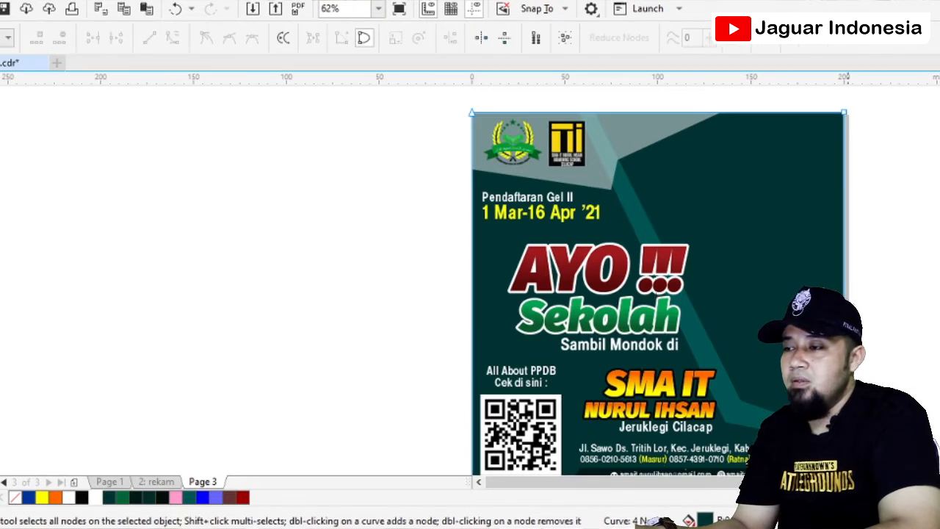
left_click_drag(844, 112, 586, 112)
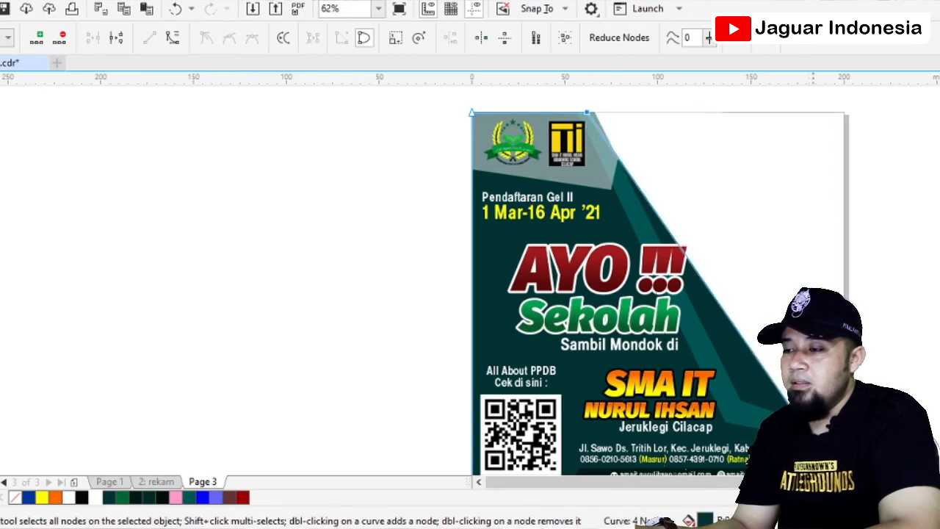
Step: Add nodes along the background's slanted edge and reposition them so the edge stays hidden beneath the teal band down to the poster's right side
double_click(789, 404)
left_click_drag(789, 404, 844, 439)
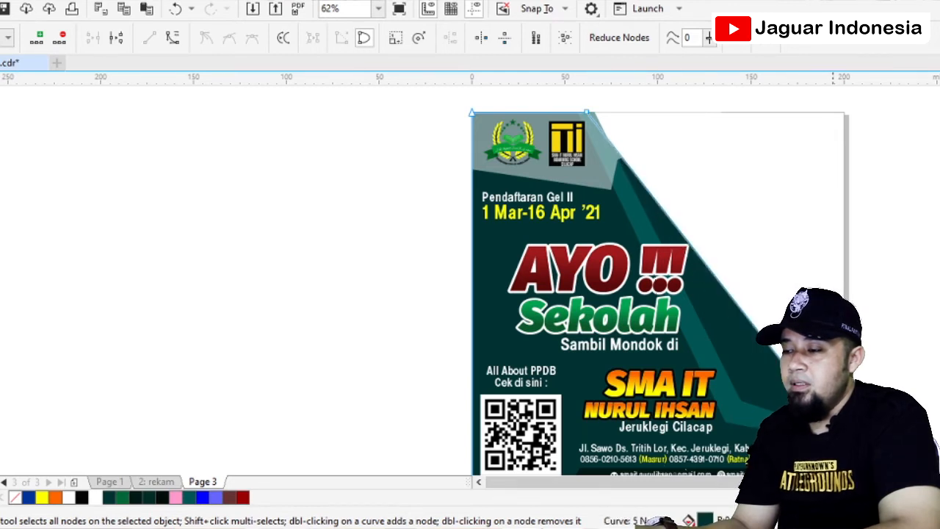
scroll(829, 438, "up", 2)
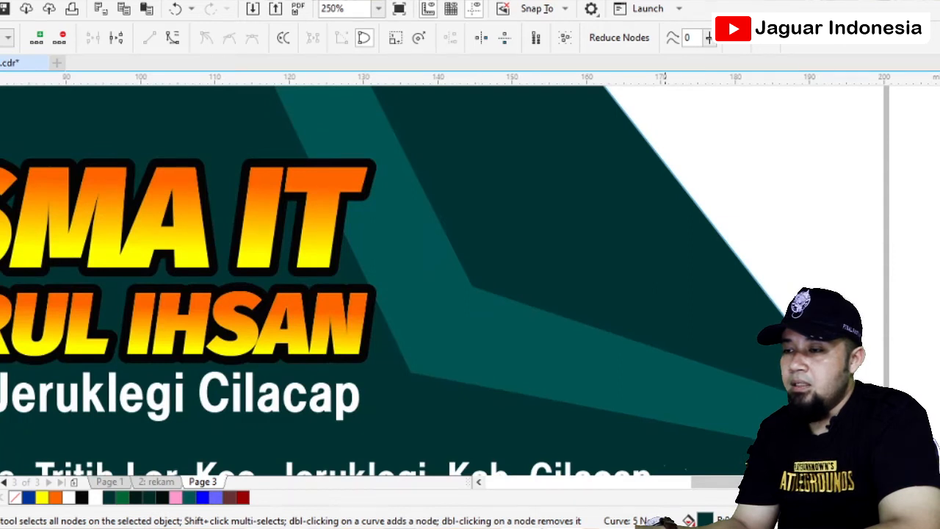
double_click(664, 163)
left_click_drag(664, 163, 593, 374)
scroll(593, 374, "down", 3)
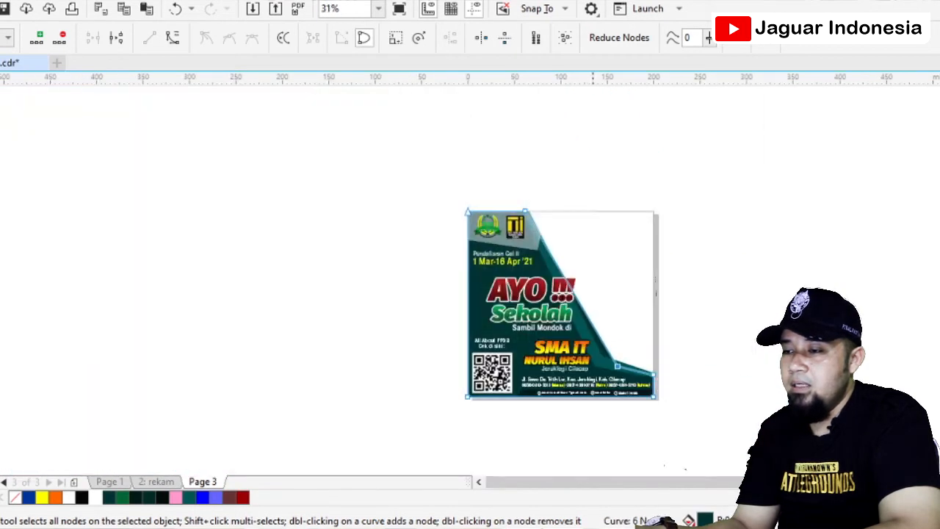
scroll(588, 323, "up", 2)
left_click_drag(599, 313, 586, 374)
scroll(613, 387, "down", 2)
scroll(629, 418, "up", 3)
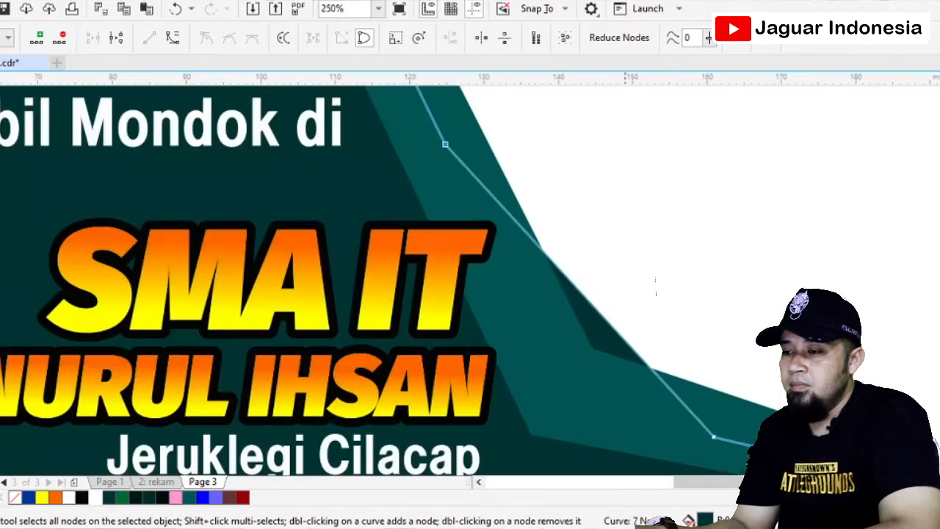
double_click(621, 337)
left_click_drag(621, 337, 580, 389)
scroll(581, 384, "down", 3)
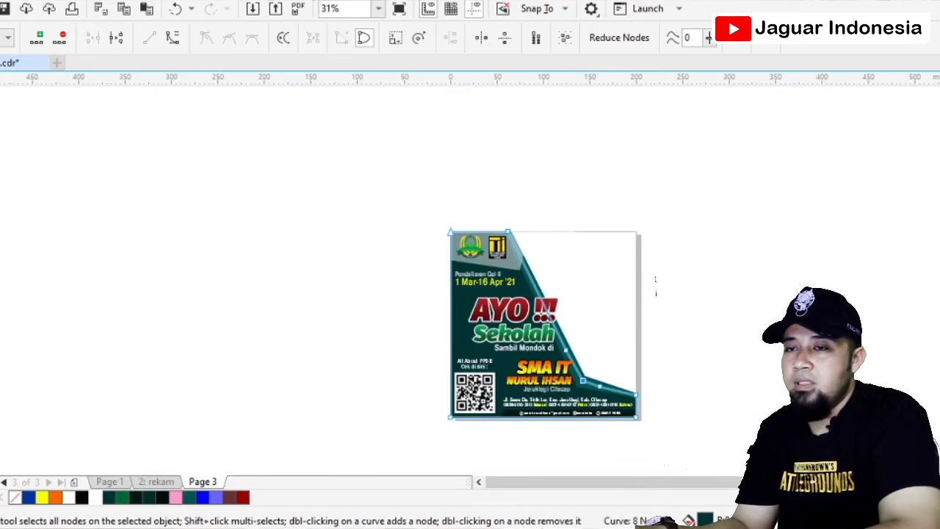
key("space")
key("Escape")
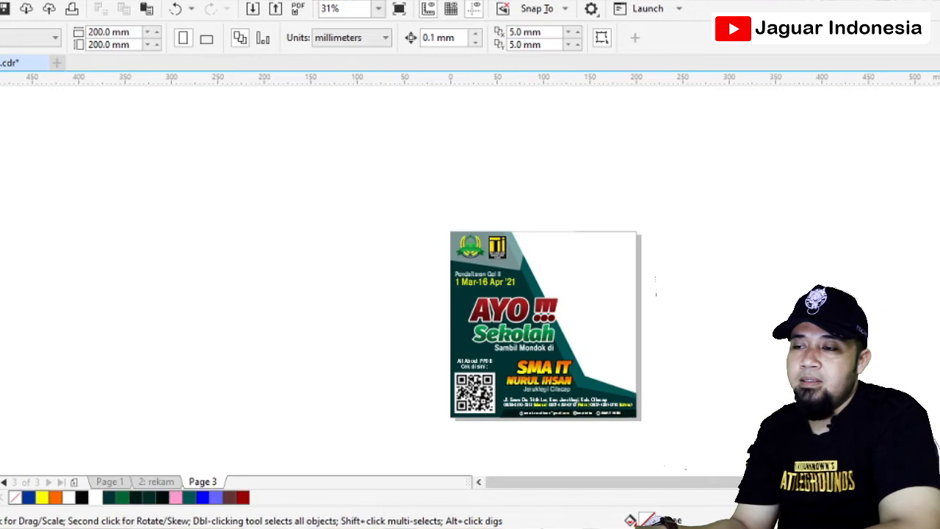
Step: Add an unfilled page-sized rectangle on Page 3 and group it with all the poster objects
double_click(2, 200)
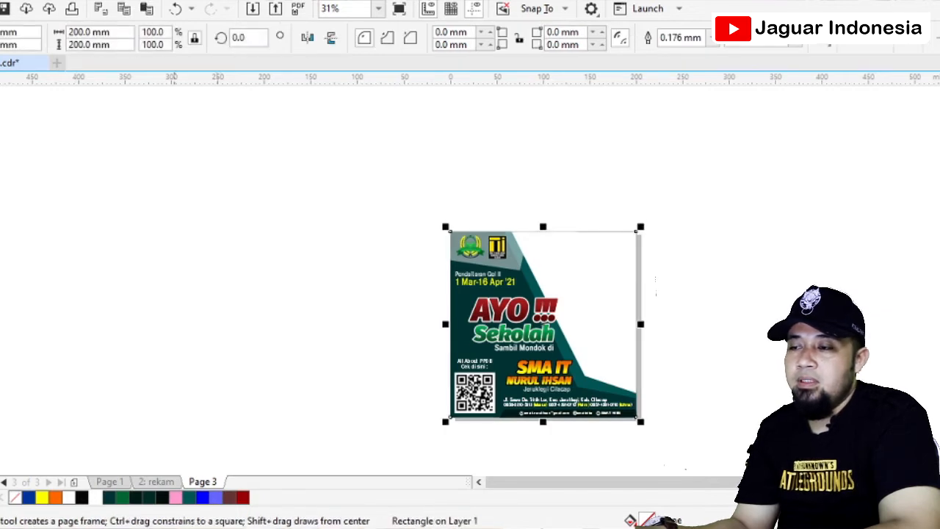
key("Escape")
key("space")
left_click_drag(410, 432, 727, 194)
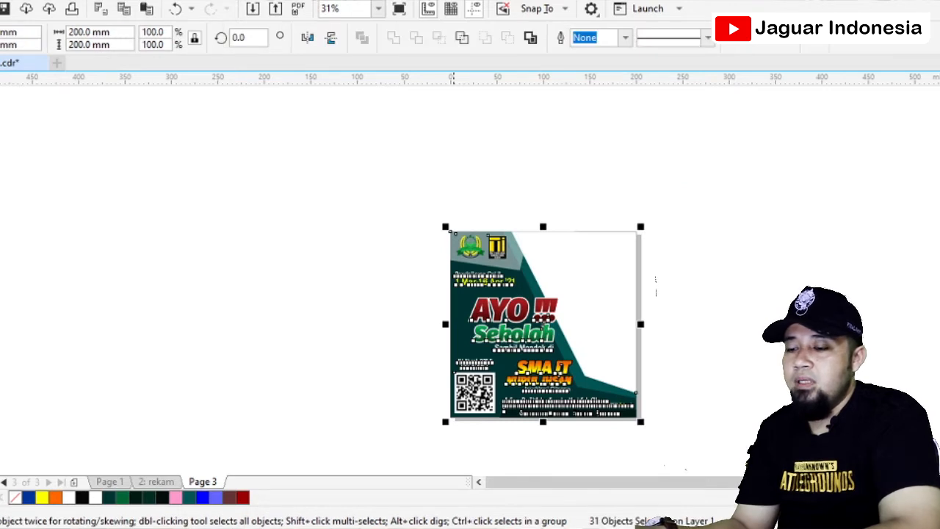
key("ctrl+g")
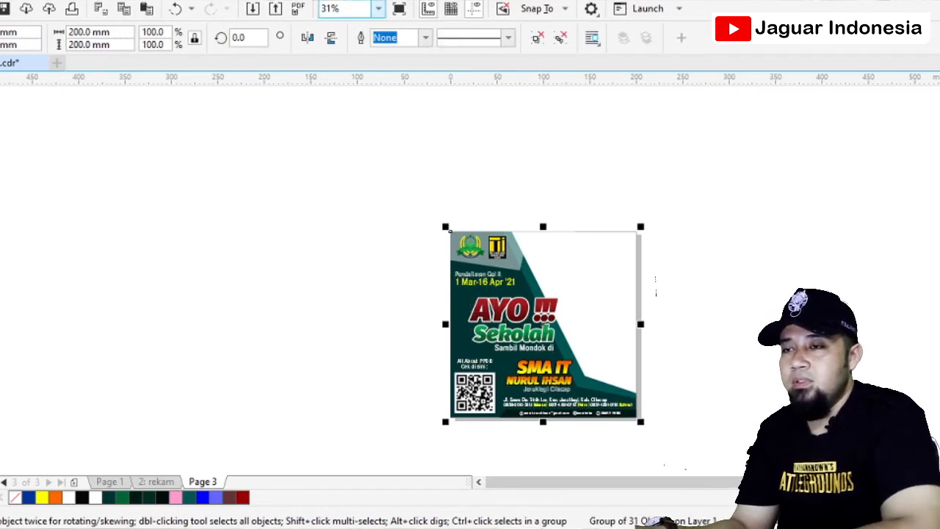
Step: Start exporting the grouped poster and go to the JAGUAR INDONESIA folder inside CHANNEL YOUTUBE on drive D
left_click(275, 9)
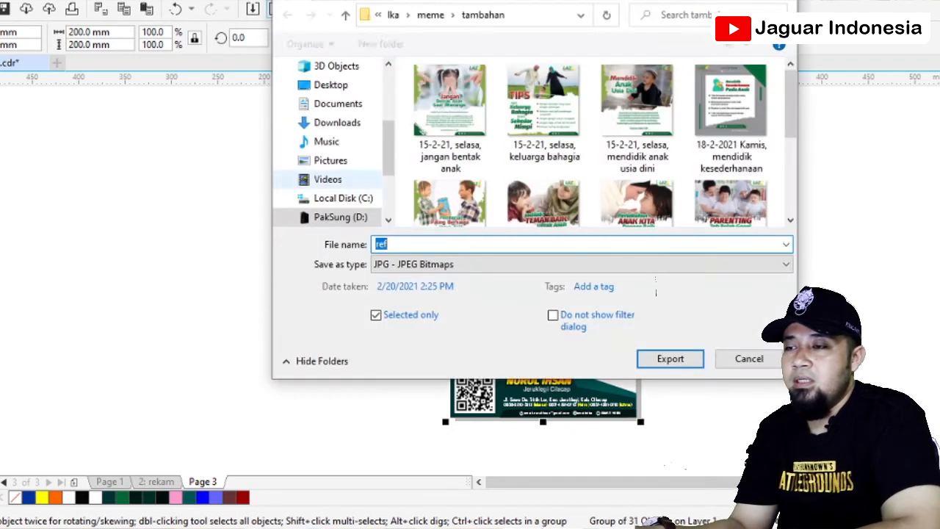
left_click(340, 217)
scroll(514, 154, "down", 2)
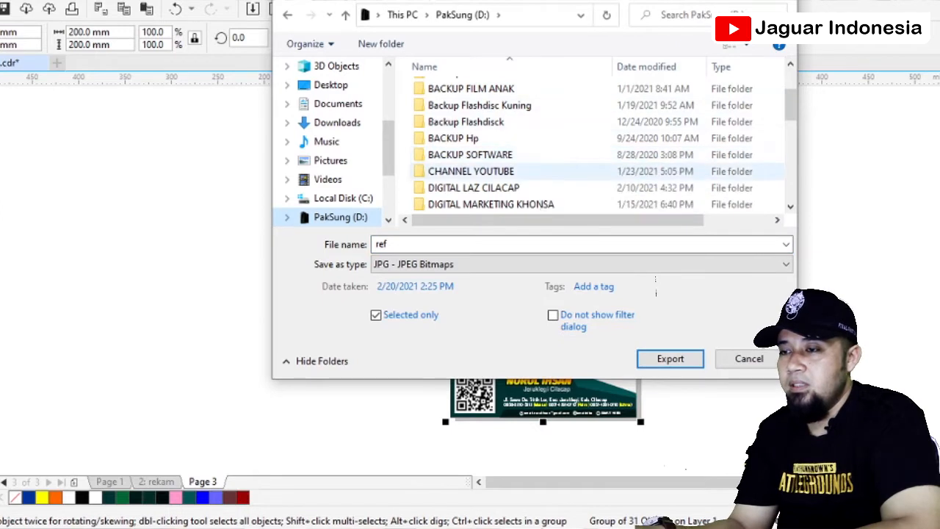
double_click(471, 171)
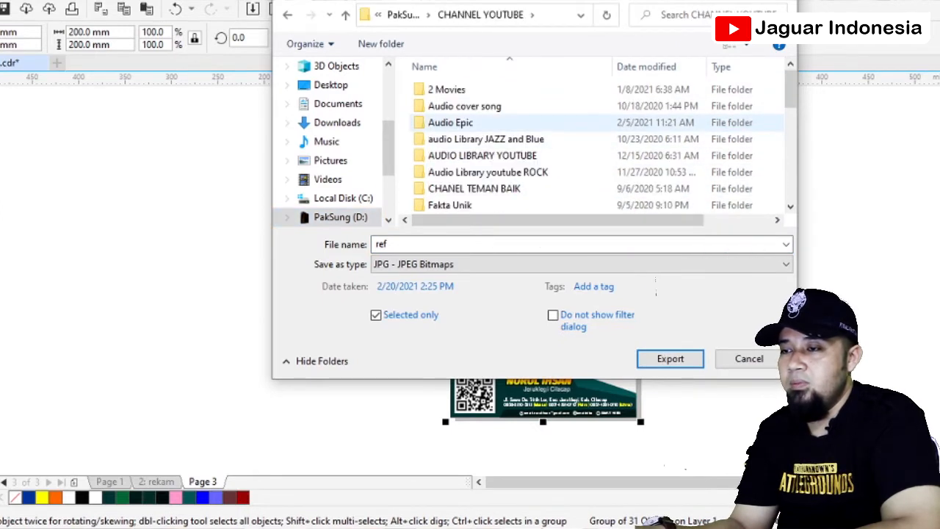
scroll(477, 150, "down", 1)
scroll(478, 180, "down", 1)
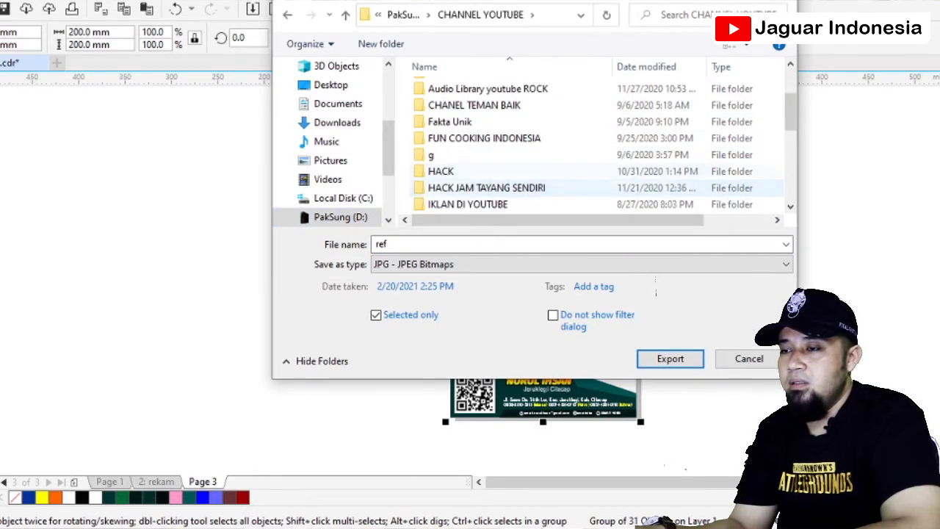
scroll(478, 176, "down", 1)
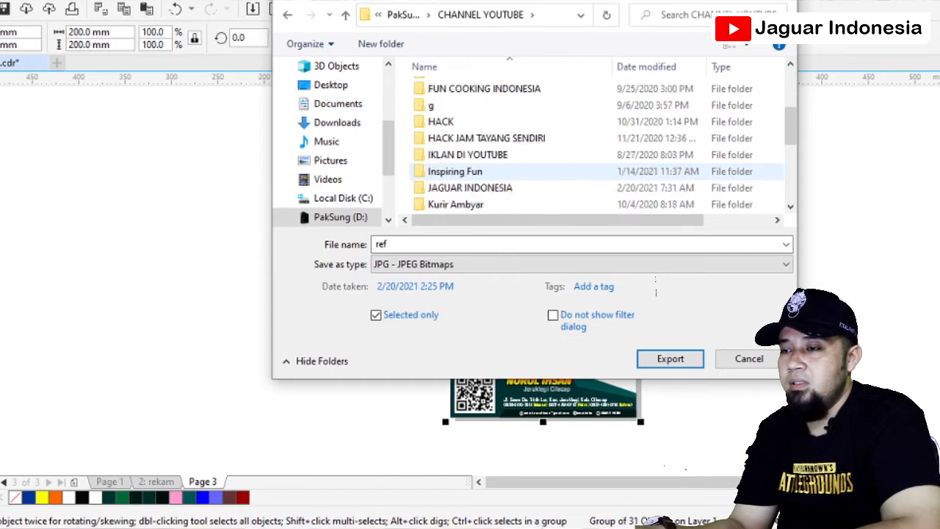
double_click(470, 188)
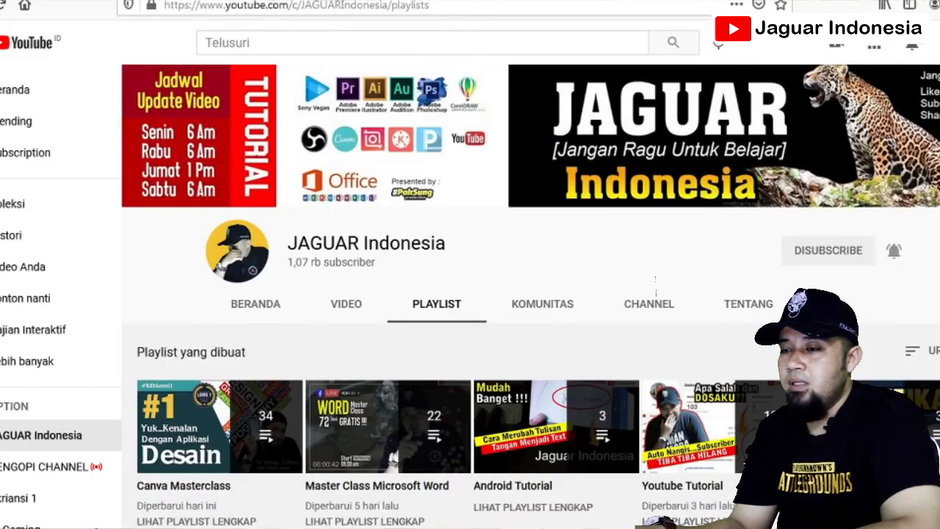
Step: Switch to the browser and look through the JAGUAR Indonesia YouTube channel's playlists and home page
scroll(529, 316, "down", 5)
scroll(529, 316, "up", 2)
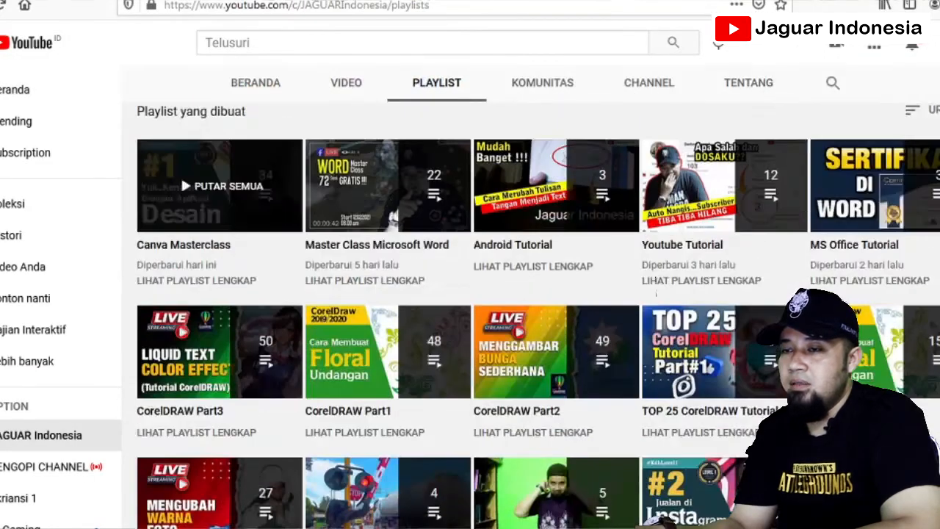
left_click(255, 83)
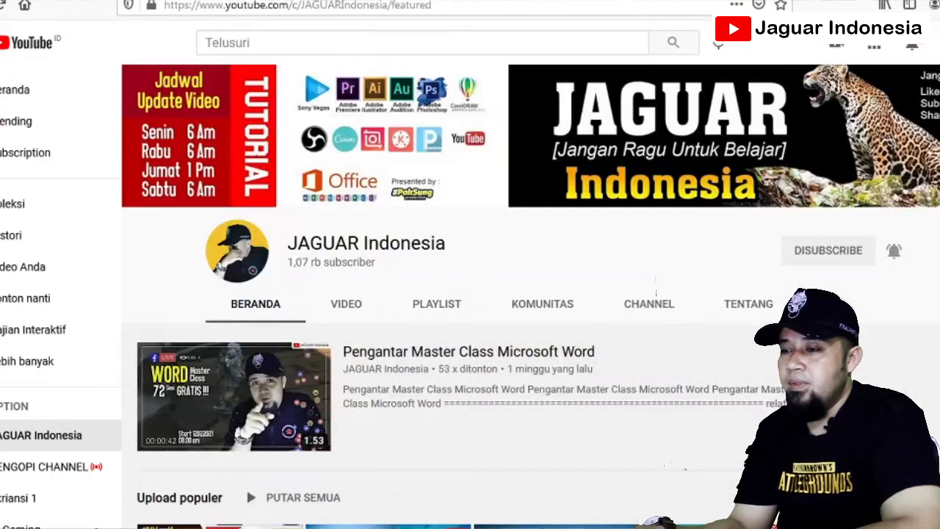
scroll(656, 283, "down", 8)
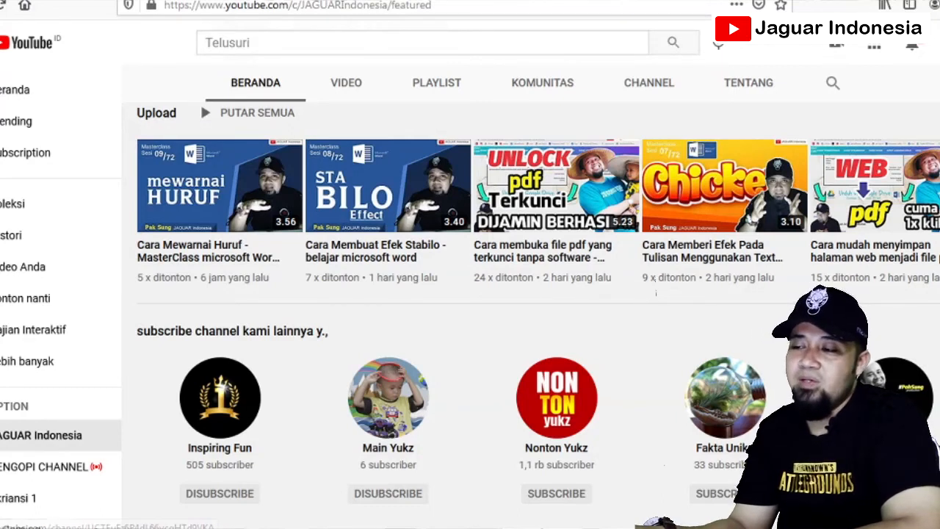
left_click(939, 403)
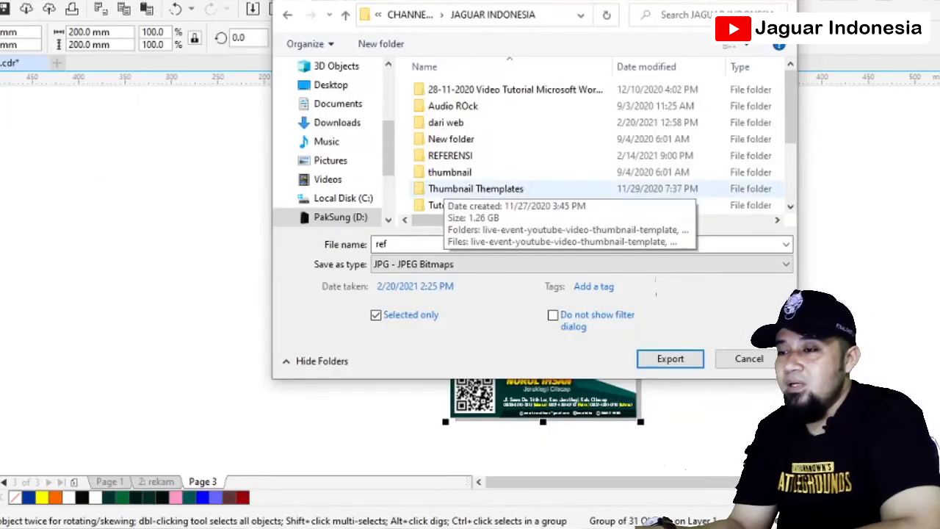
Step: Choose the folder 006 cara membuat twibbon dengan corel, inside dari web, as the export destination
scroll(477, 155, "down", 1)
scroll(477, 155, "up", 1)
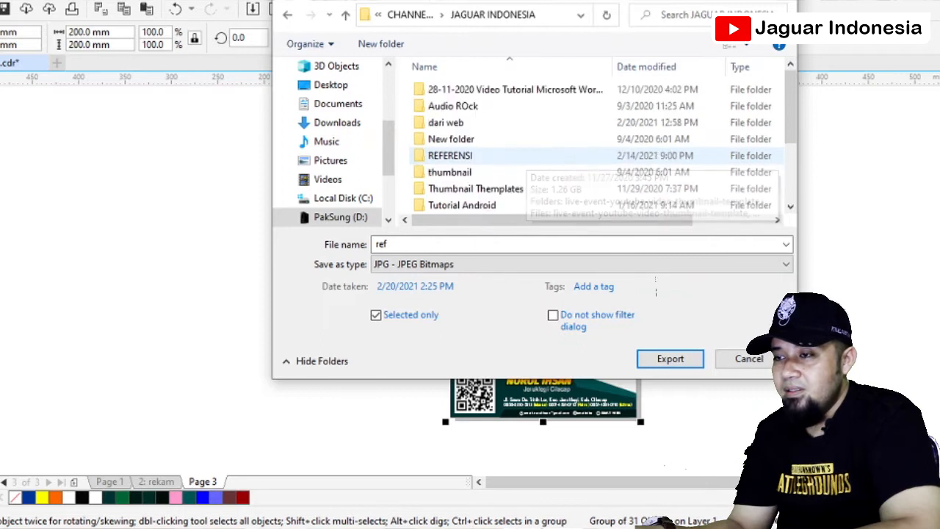
scroll(624, 88, "down", 2)
scroll(625, 88, "up", 1)
scroll(624, 88, "up", 1)
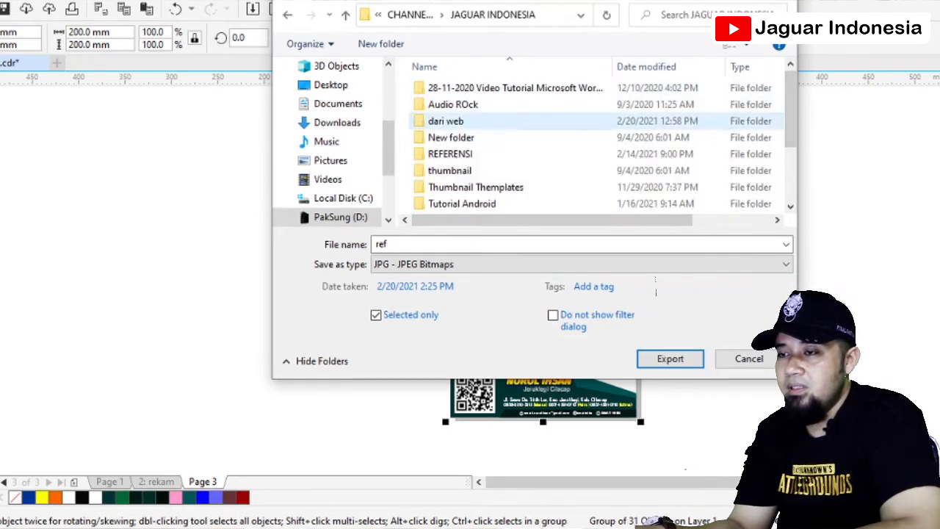
double_click(449, 120)
scroll(532, 139, "down", 1)
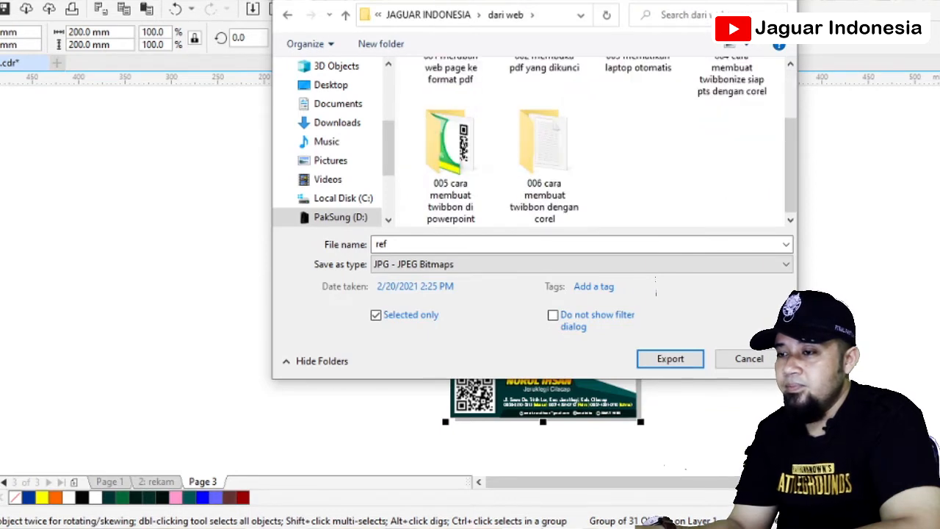
double_click(544, 165)
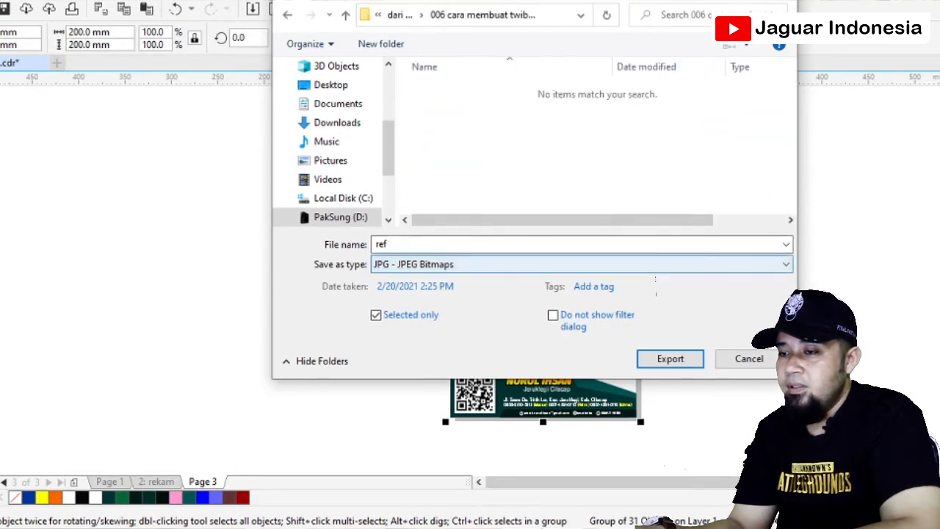
Step: Export the selected group as a transparent PNG named twibbon ppdb nurul ihsan
left_click(544, 264)
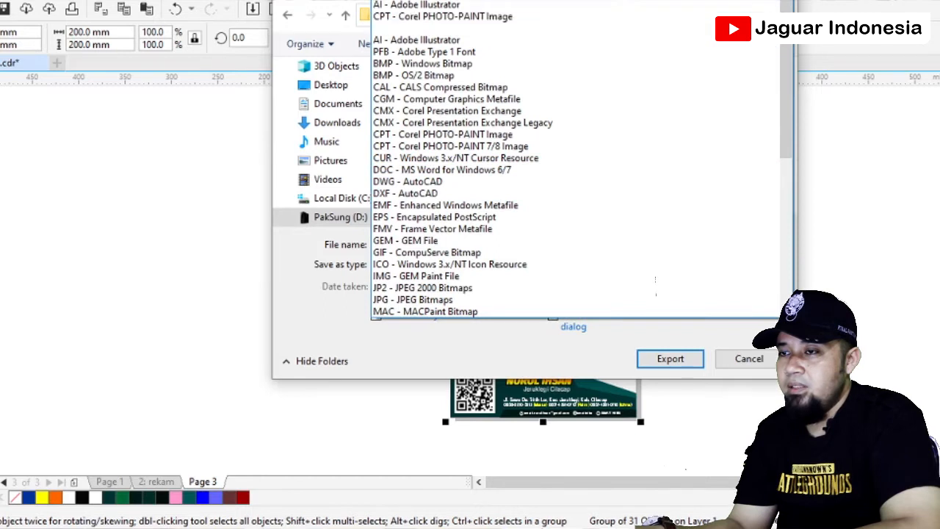
left_click(544, 0)
key("shift+Tab")
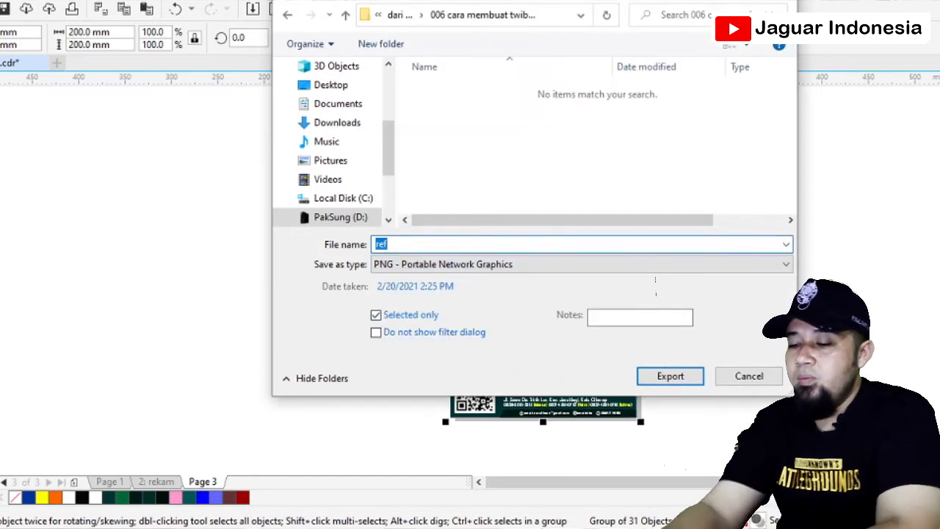
type("twibbon ppdb nurul ihsan")
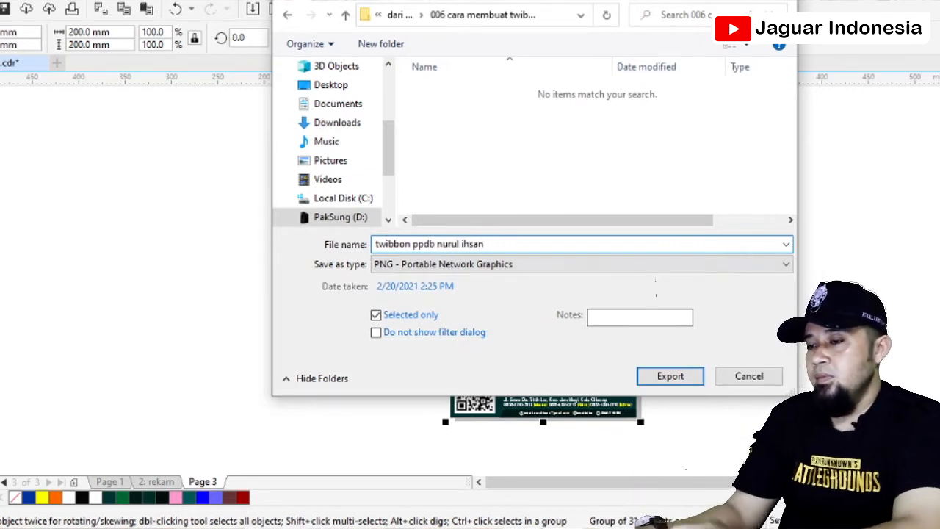
key("Return")
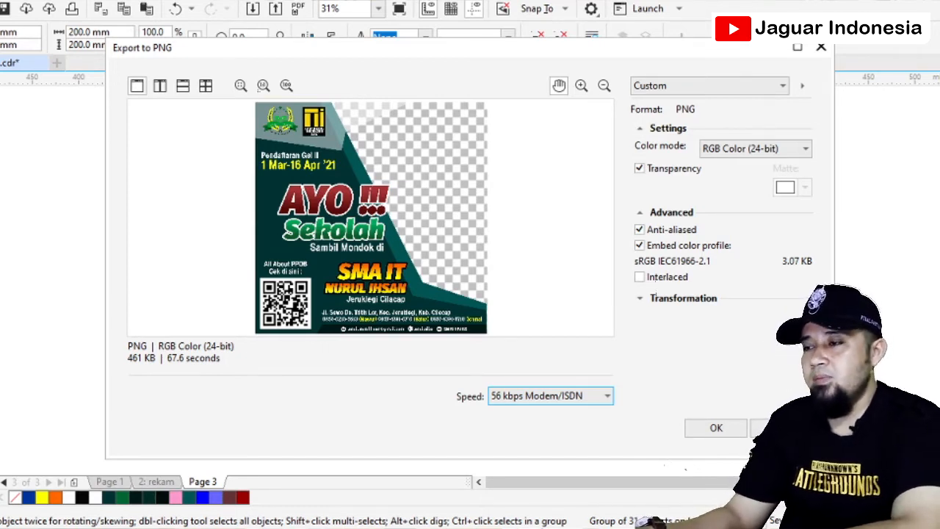
left_click(696, 428)
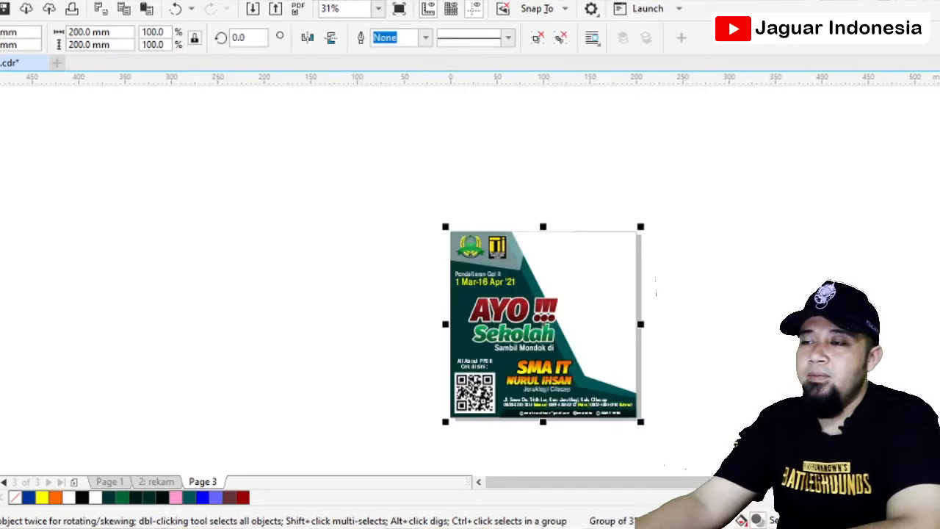
Step: Deselect the poster, switch to File Explorer and go to the folder 006 cara membuat twibbon dengan corel inside dari web
key("Escape")
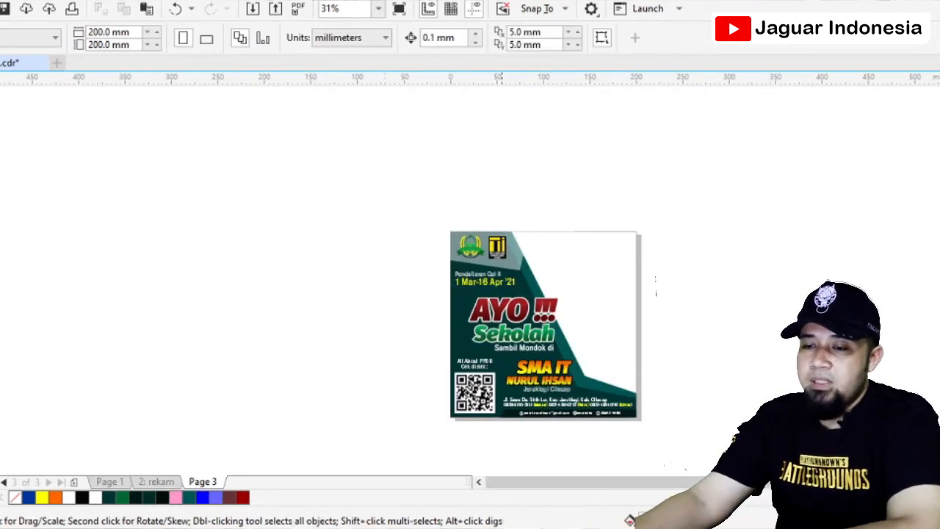
mouse_move(188, 528)
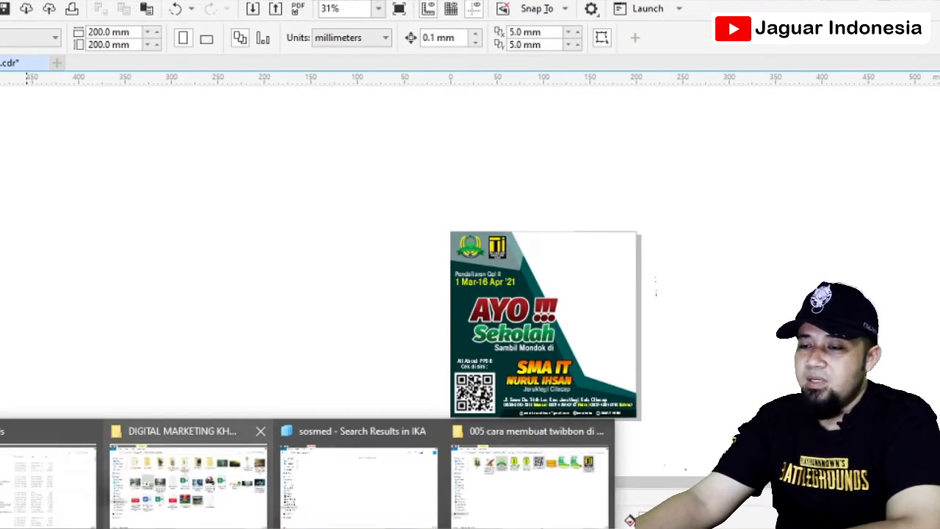
left_click(531, 481)
left_click(470, 309)
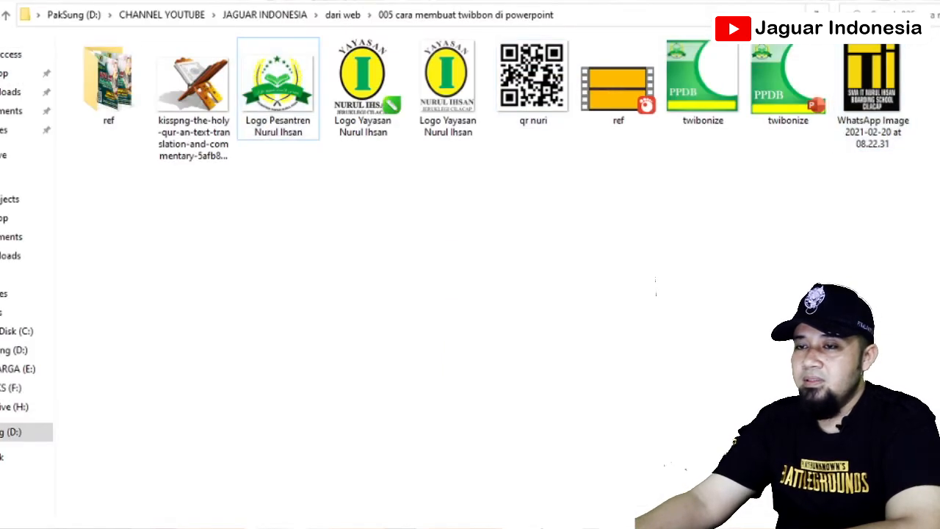
double_click(108, 117)
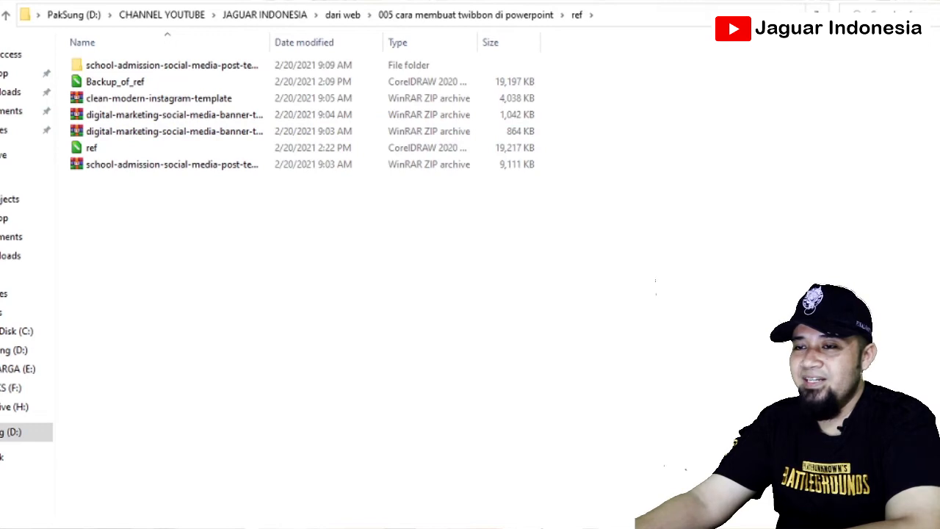
left_click(466, 15)
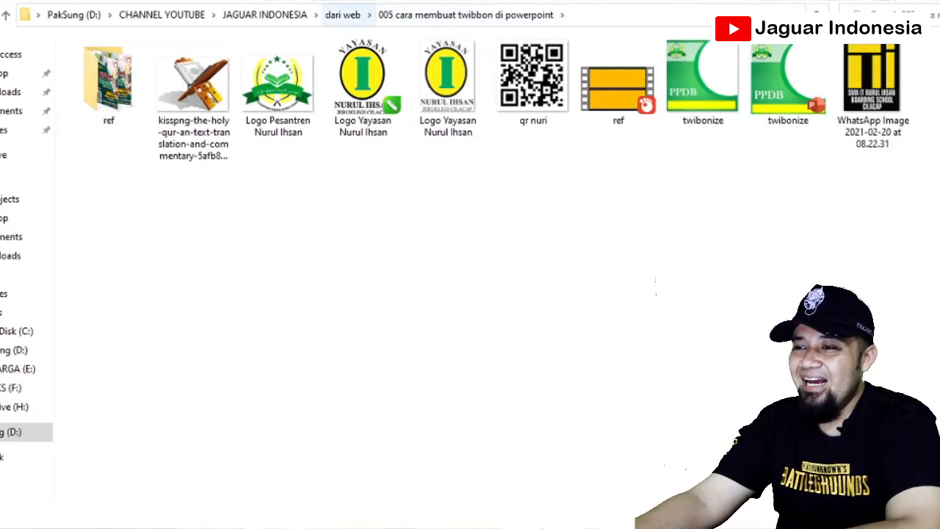
left_click(343, 15)
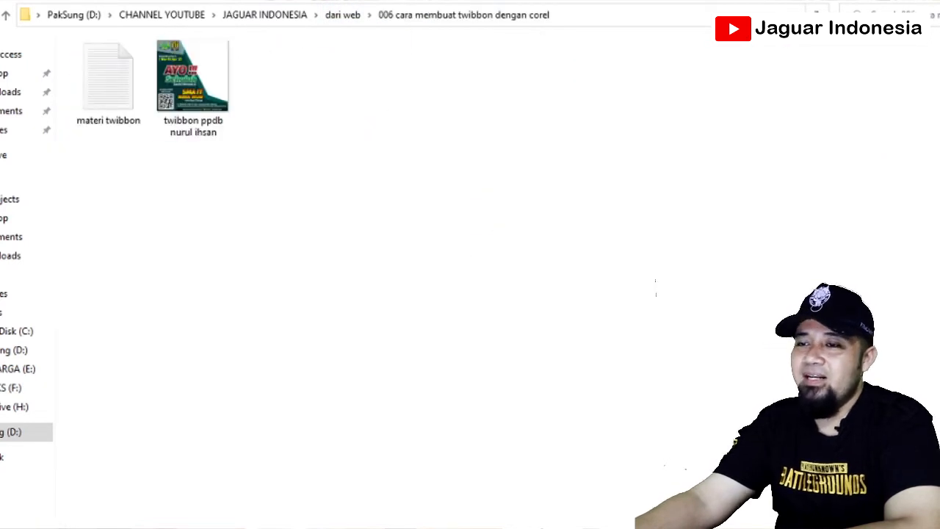
Step: Preview the exported image twibbon ppdb nurul ihsan in Photos and close the viewer
left_click(192, 81)
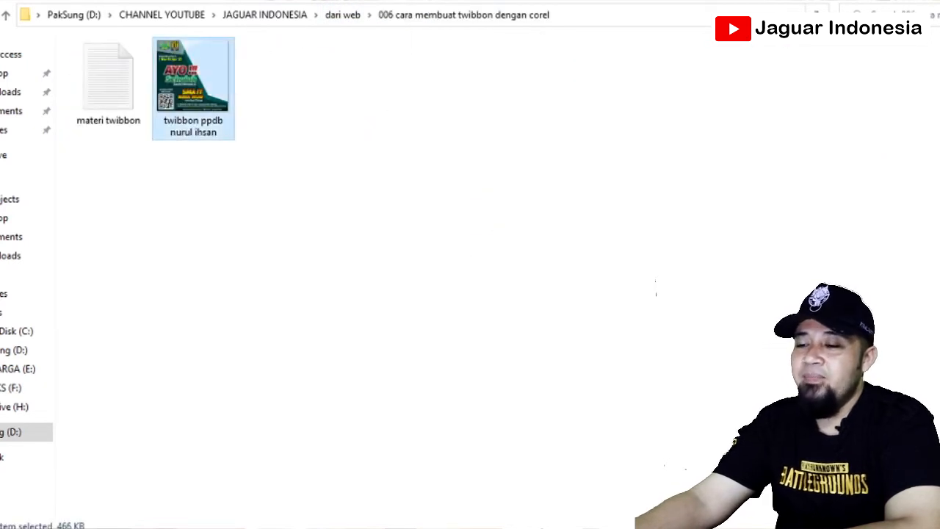
right_click(209, 88)
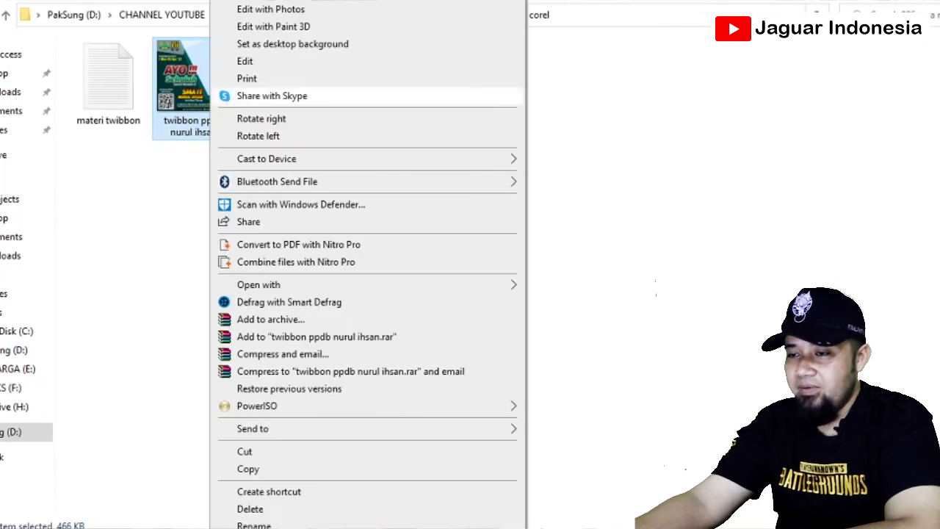
mouse_move(441, 284)
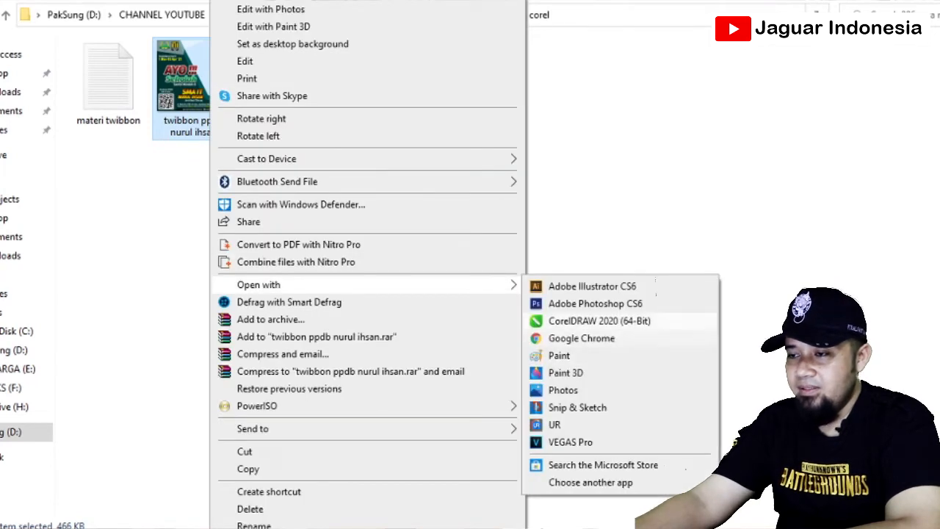
left_click(562, 388)
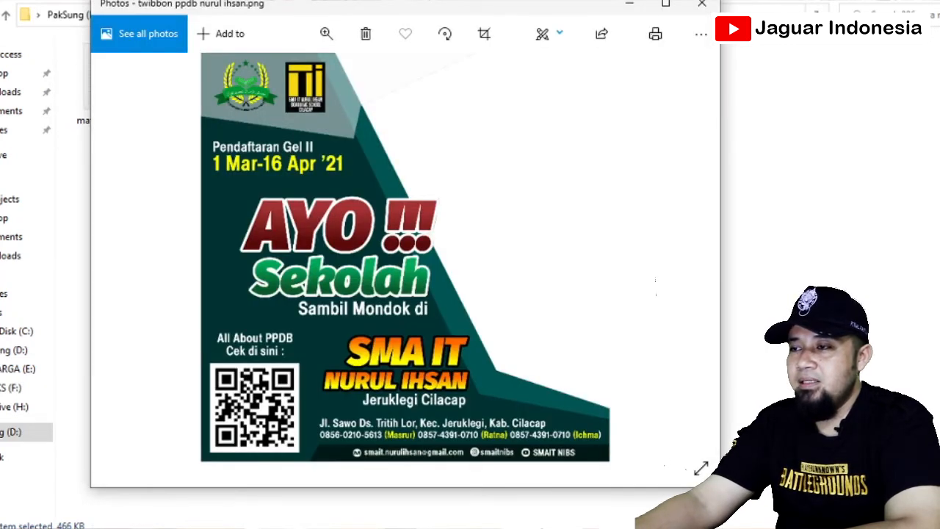
left_click(702, 6)
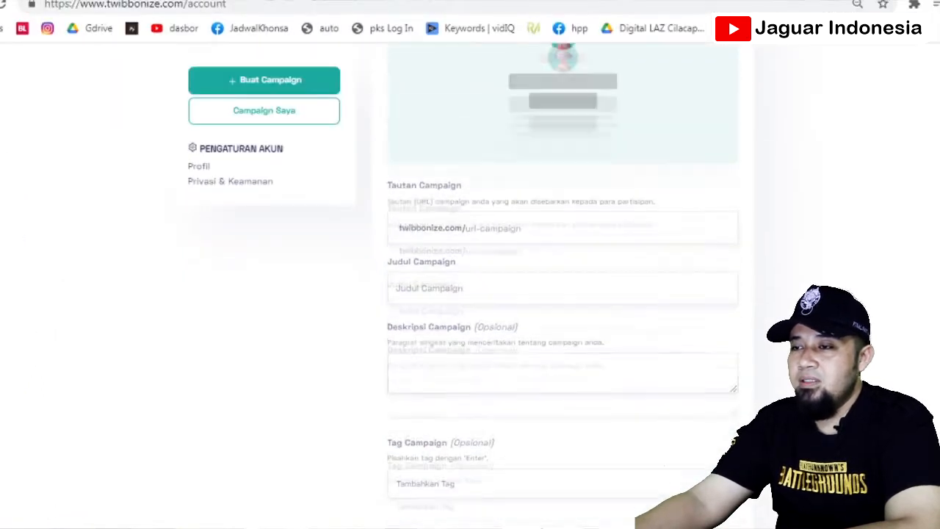
Step: Switch to the Twibbonize campaign form in the browser and set the campaign link to ppdbsmanibsgel2
scroll(562, 293, "up", 3)
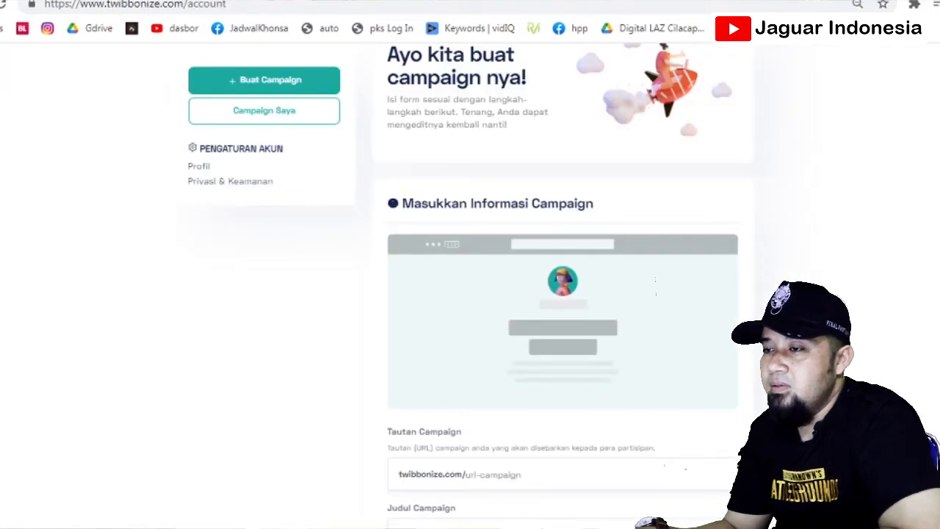
scroll(471, 294, "up", 3)
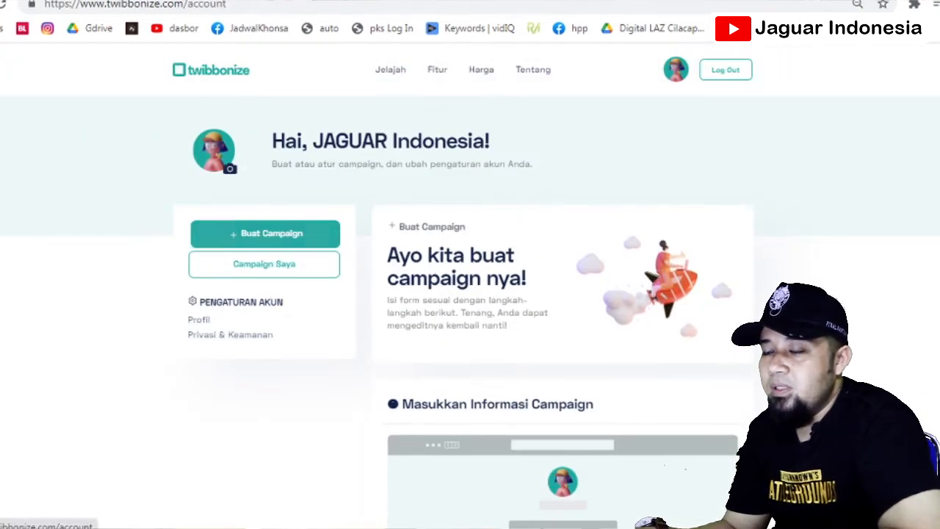
scroll(470, 294, "down", 3)
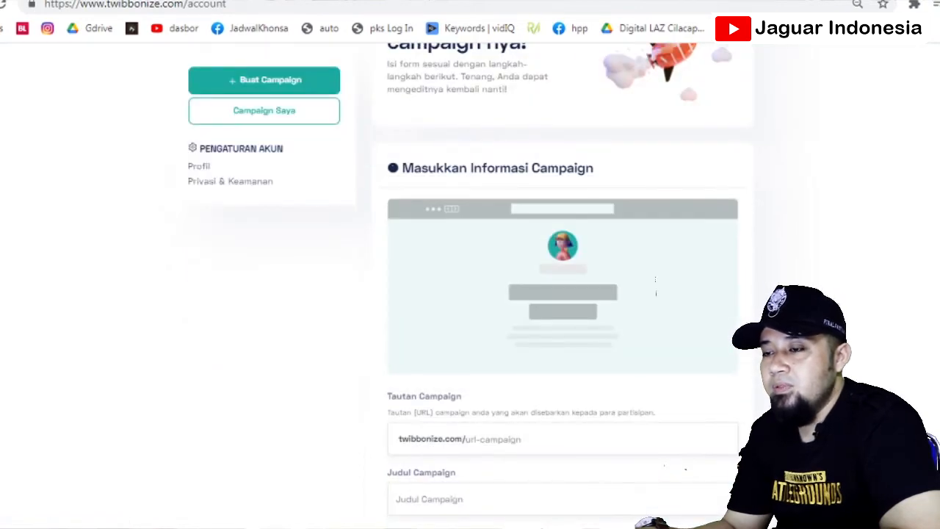
scroll(655, 287, "down", 2)
left_click(655, 287)
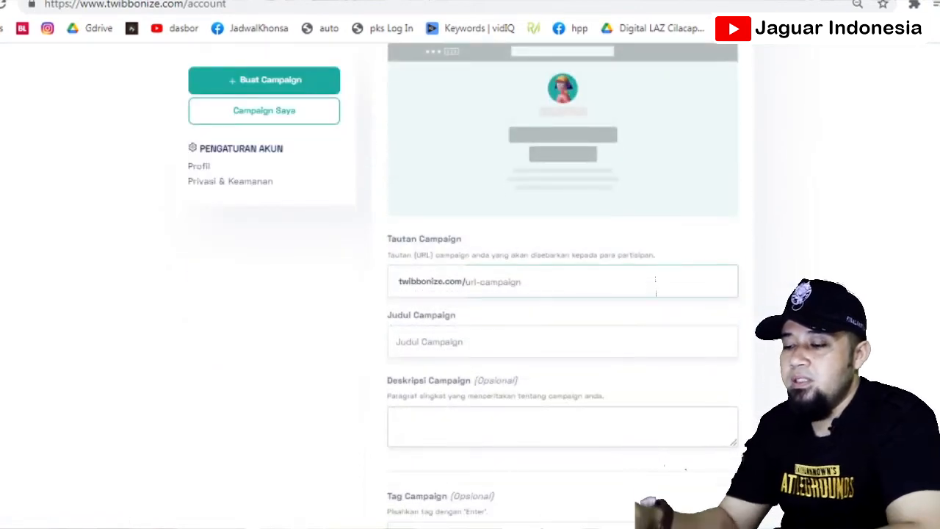
type("ppdbsmanibs")
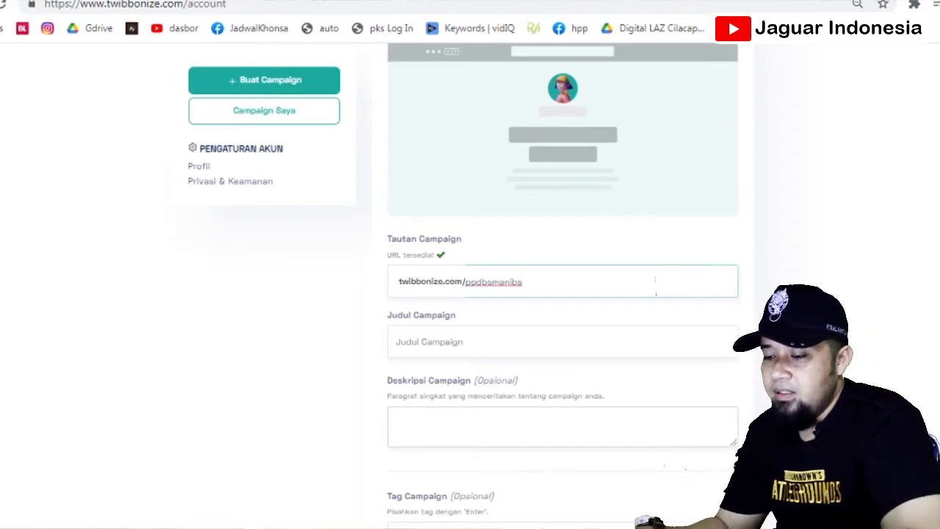
type("geff")
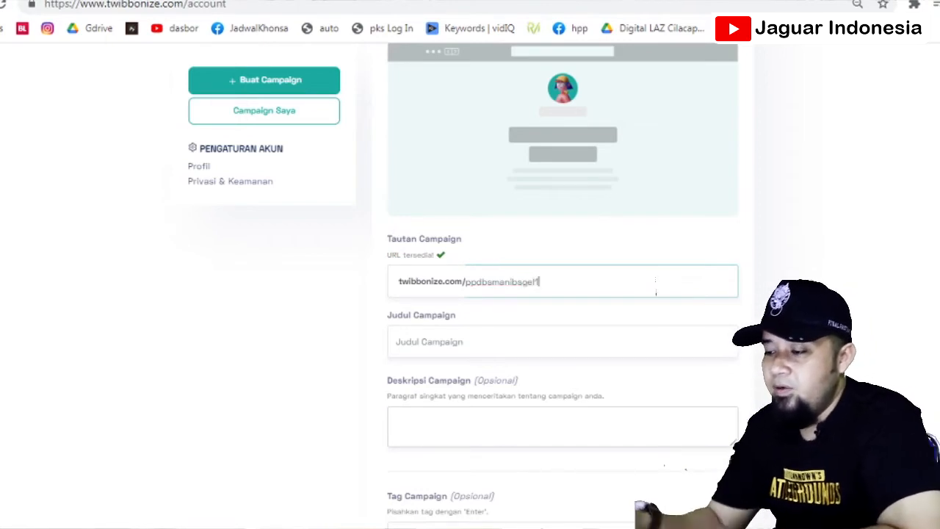
key("BackSpace")
type("2")
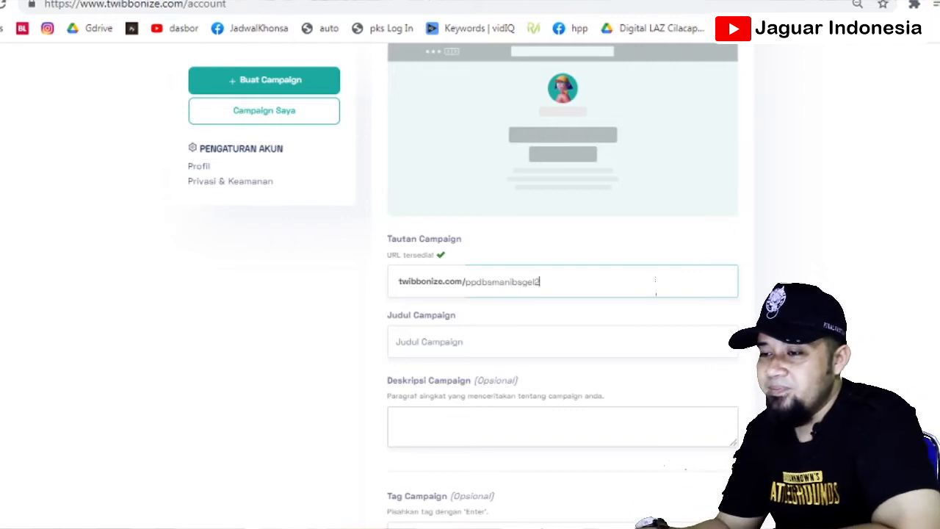
Step: Enter "PPDB SMA NIBS GEL 2" as the campaign title
key("Tab")
type("P")
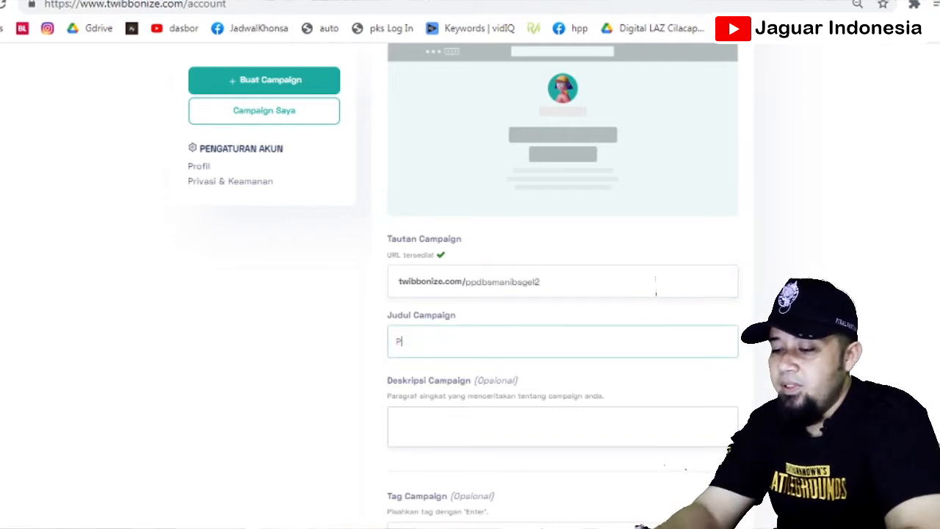
type("PDB SMA N")
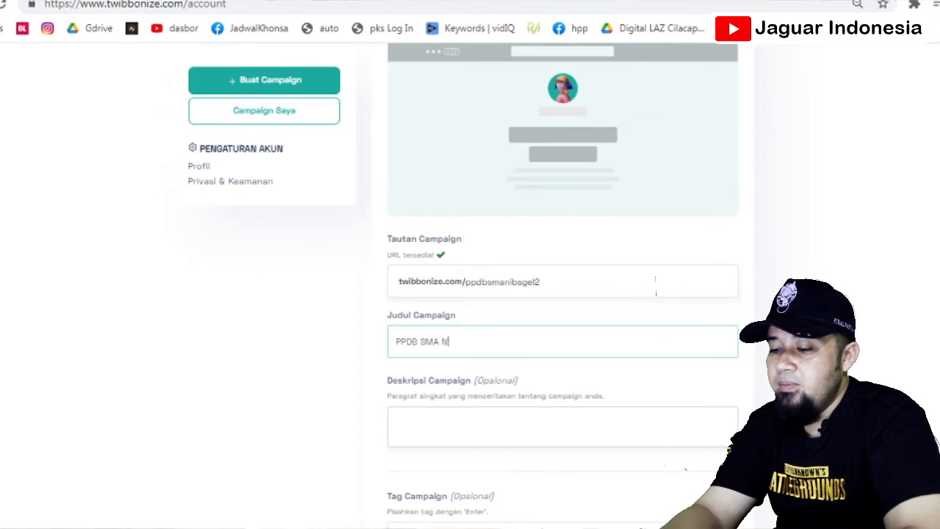
type("IBS")
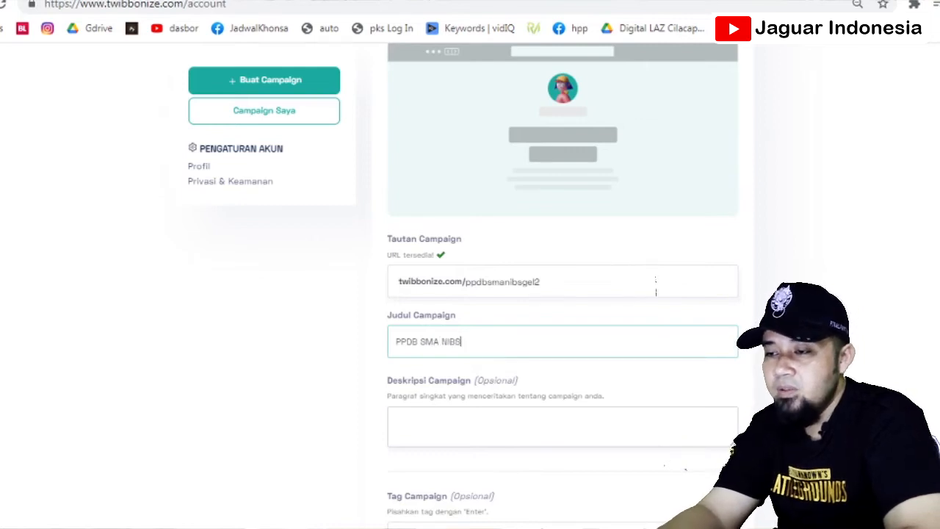
type(" GEL 2")
Step: Enter the campaign description "berisi tentang twibbon dan informasi pendaftaran gelombang 2 SMA NURUL IHSAN BOARDING SCHOOL Jeruklegi Cilacap"
left_click(396, 420)
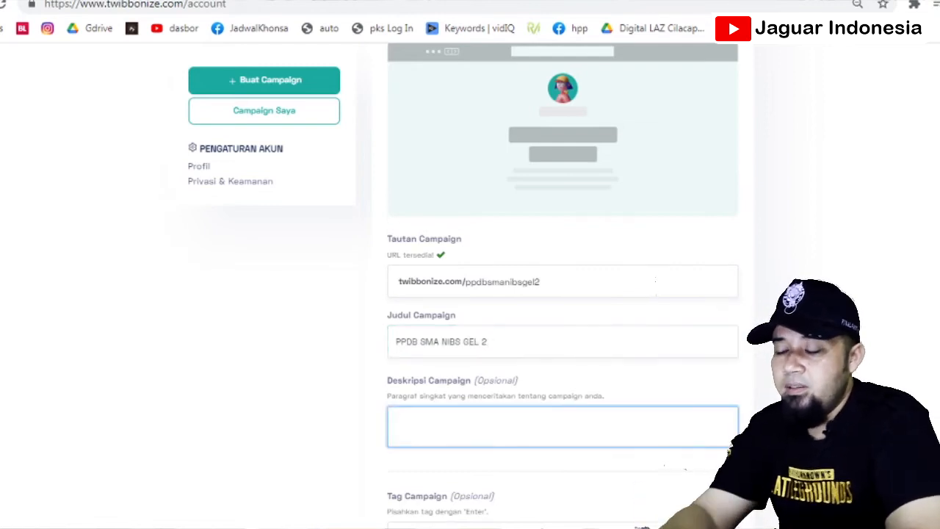
type("b")
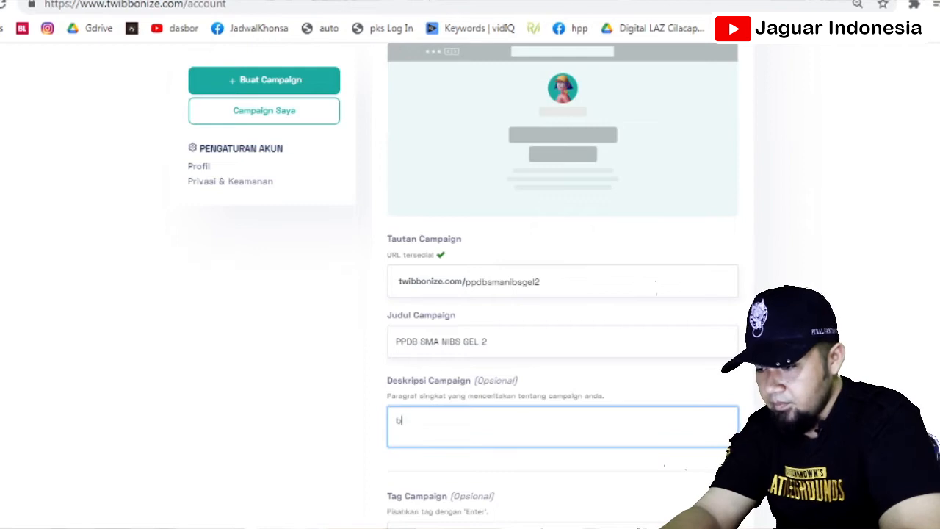
type("erisi tent")
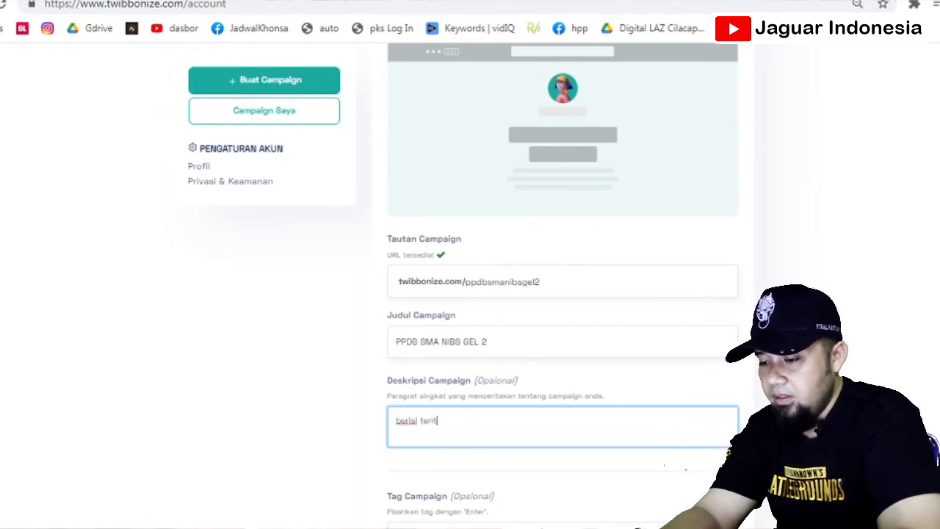
type("ang twibbon dan informasi ")
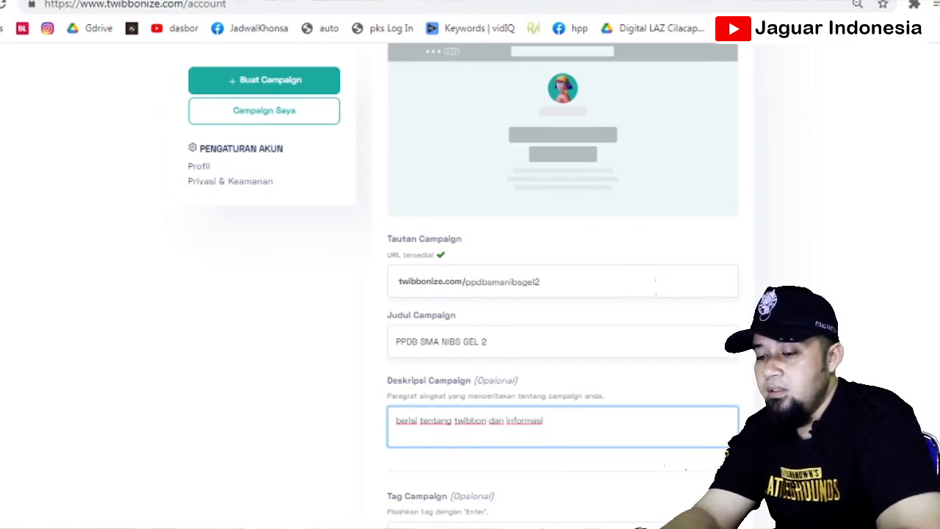
type(" p")
key("BackSpace")
key("BackSpace")
key("BackSpace")
type("pendaftaran")
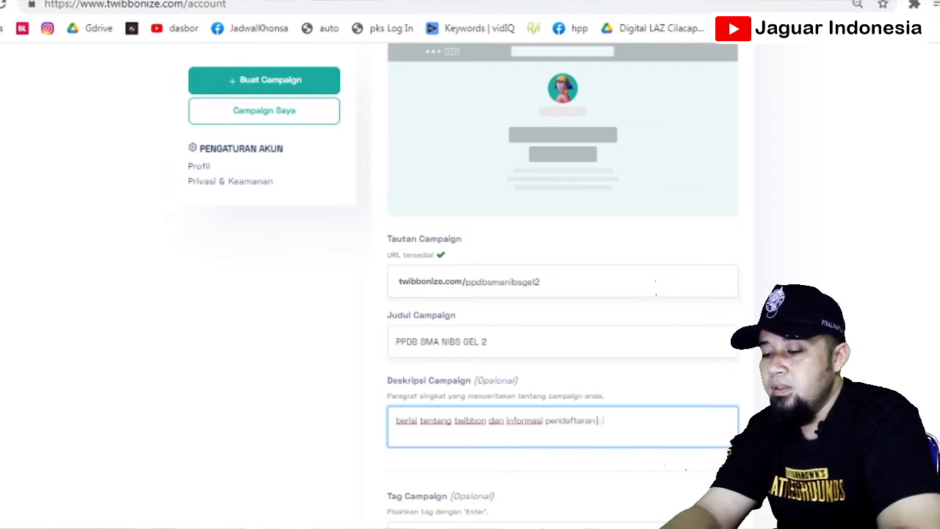
type(" gelombang 2")
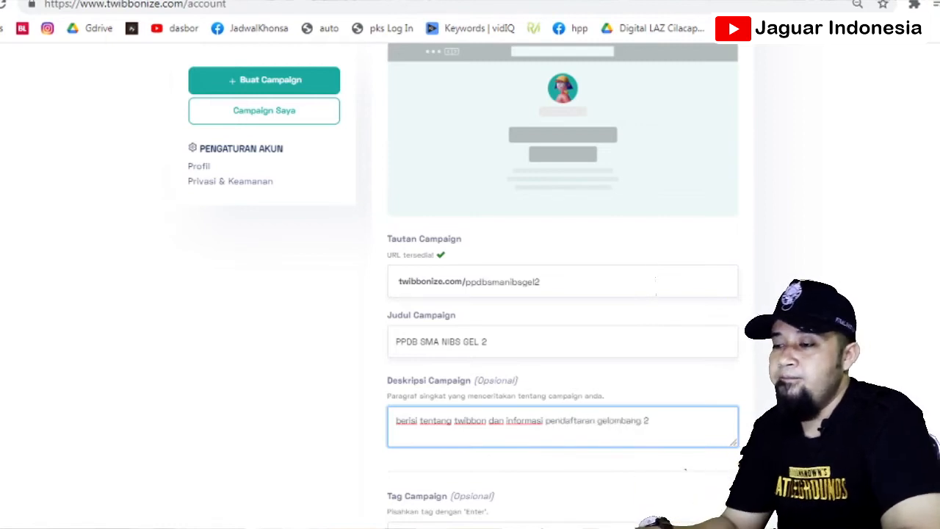
type(" SMA")
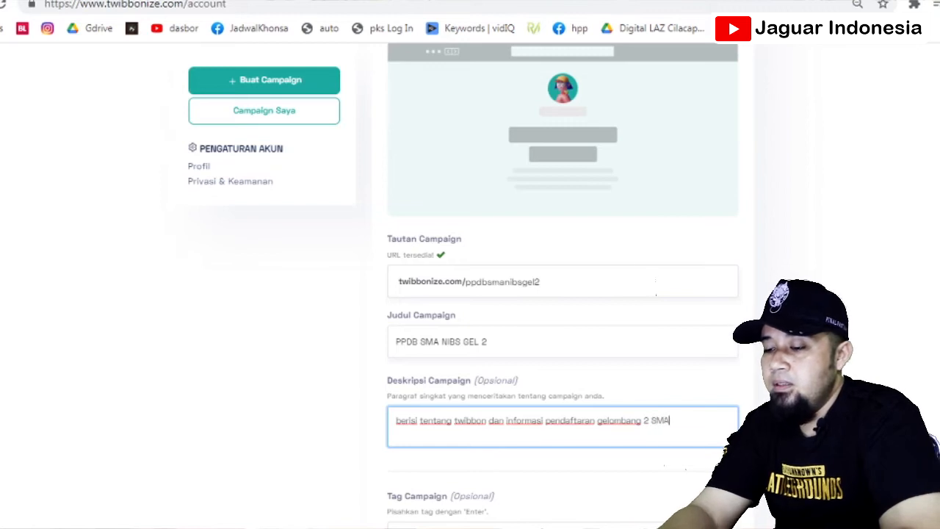
type(" NURUL IHSAN BOARDING SCHO")
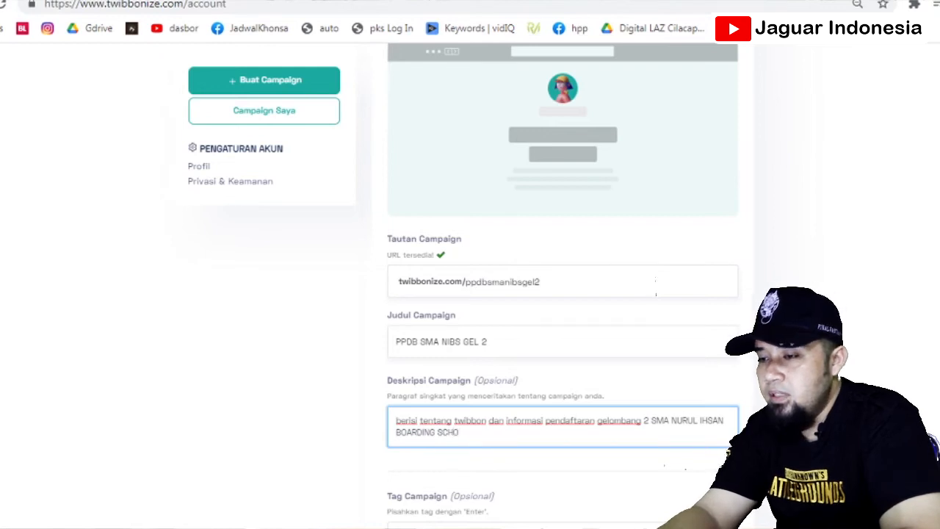
type("OL")
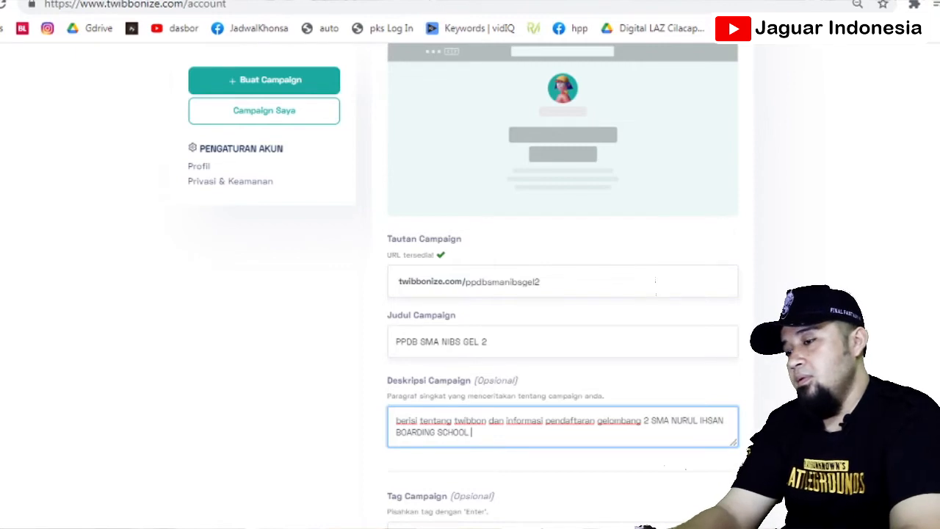
type(" Jeruk")
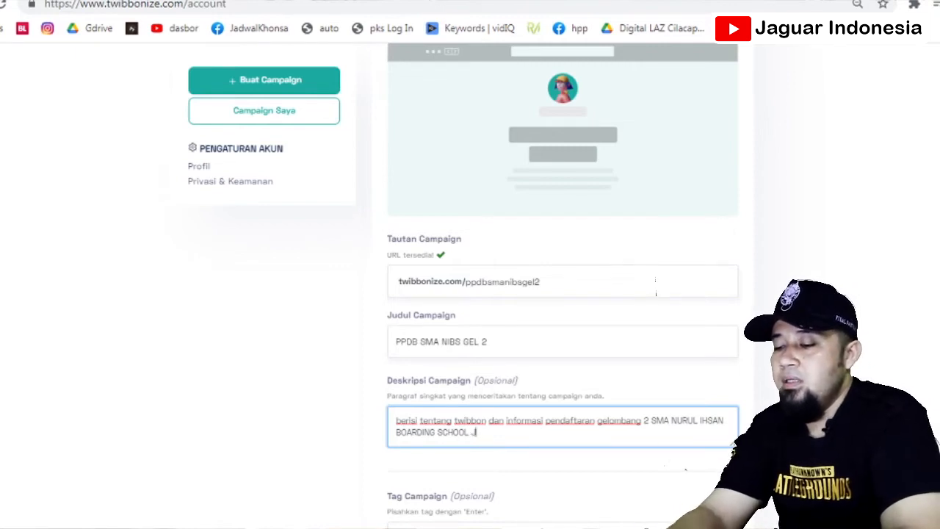
key("BackSpace")
key("BackSpace")
key("BackSpace")
key("BackSpace")
key("BackSpace")
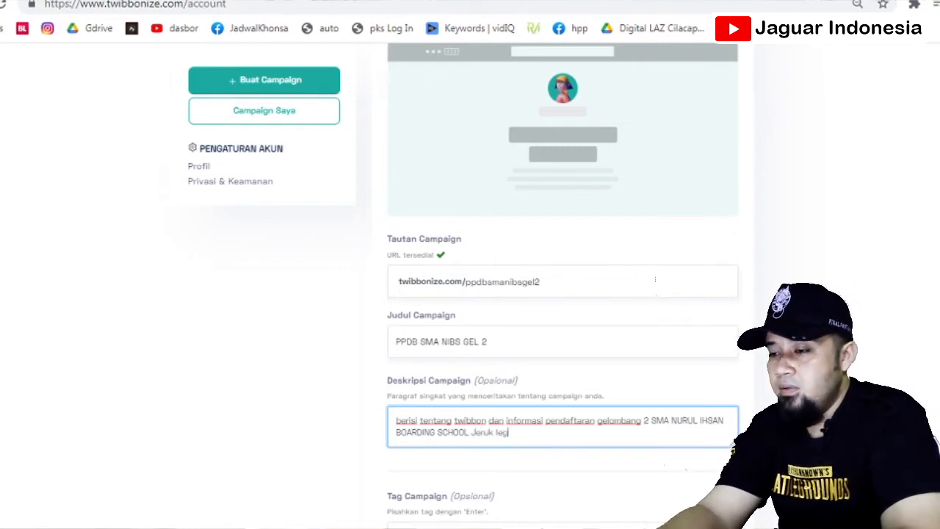
type("legi ")
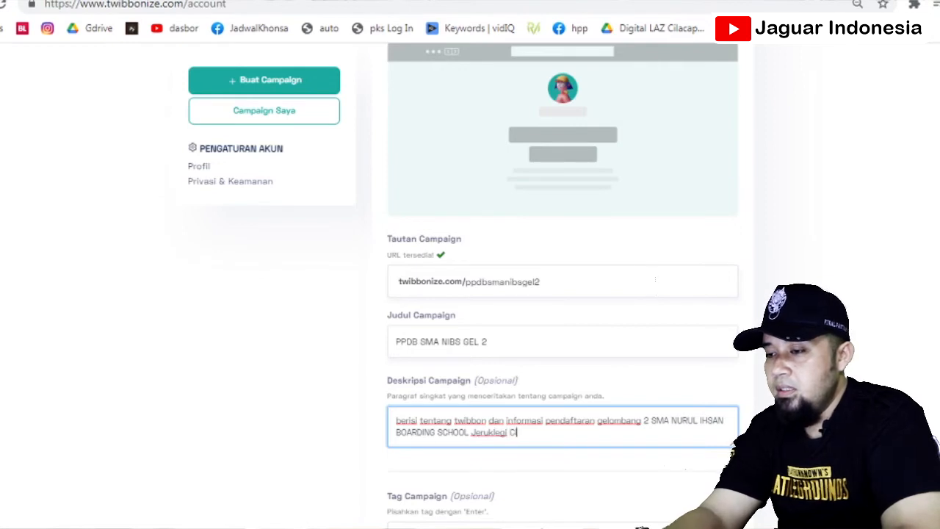
type("Cilacap")
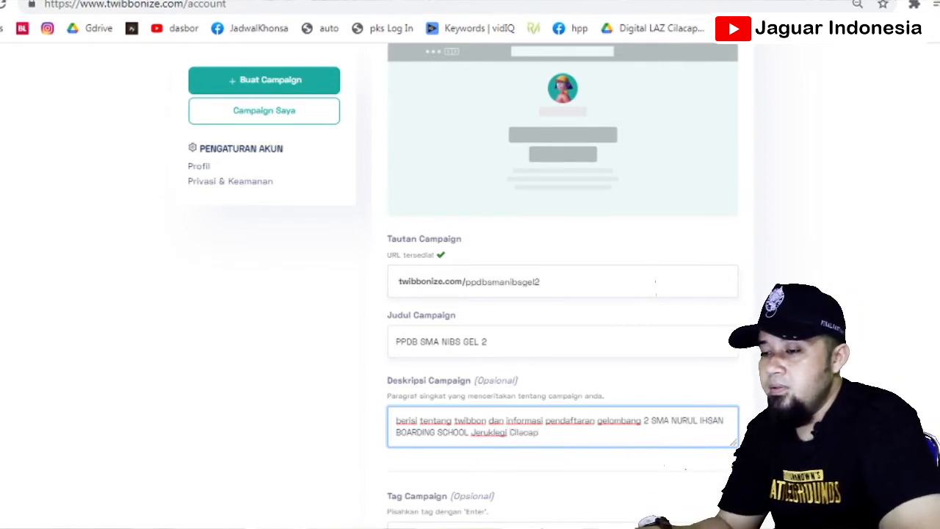
scroll(562, 294, "down", 1)
key("Tab")
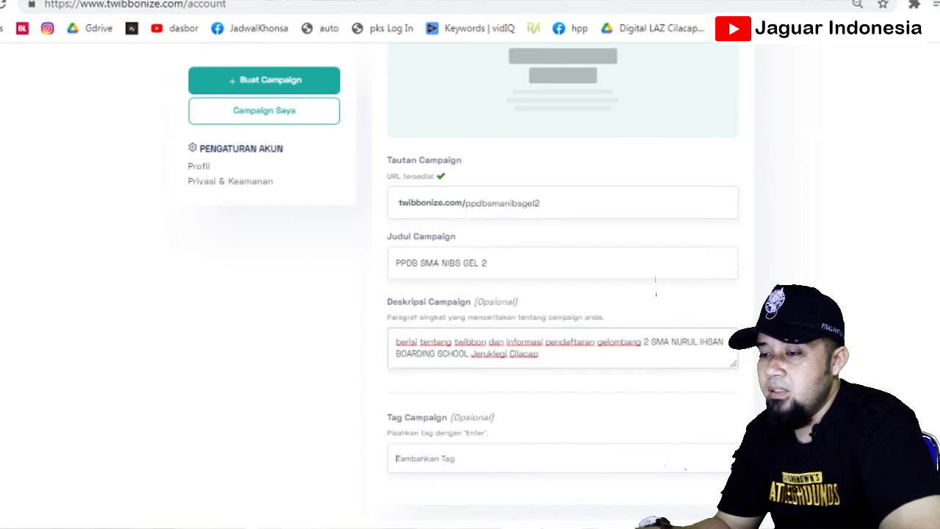
Step: Enter the campaign tags "PPDB SMA NIBS, nurul ihsan jeruklegi cilacap, nurul ihsan, sma nurul ihsan"
scroll(563, 294, "down", 2)
type("PP")
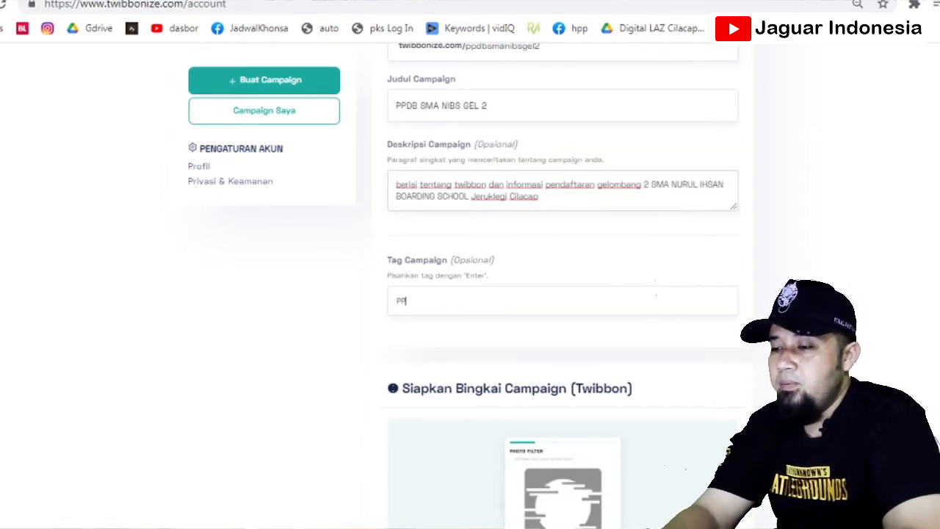
type("DB")
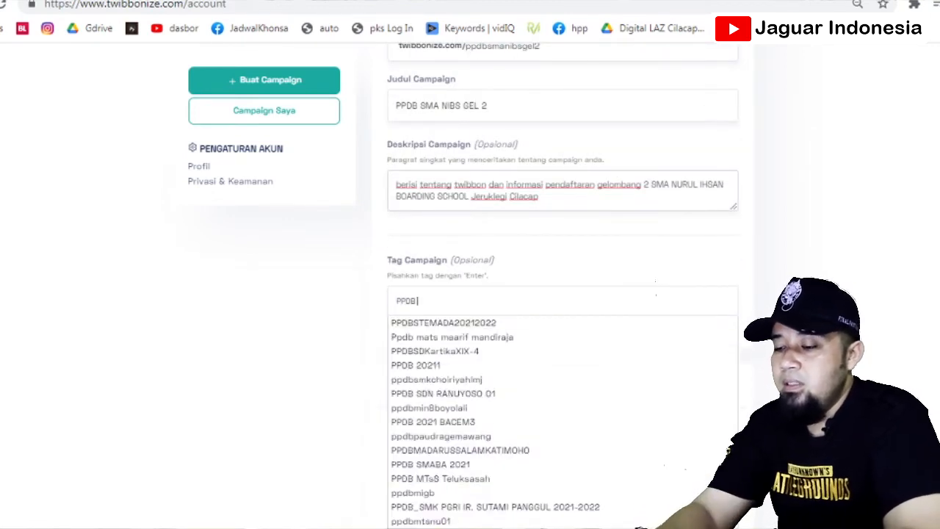
type(" SMA NIBS,")
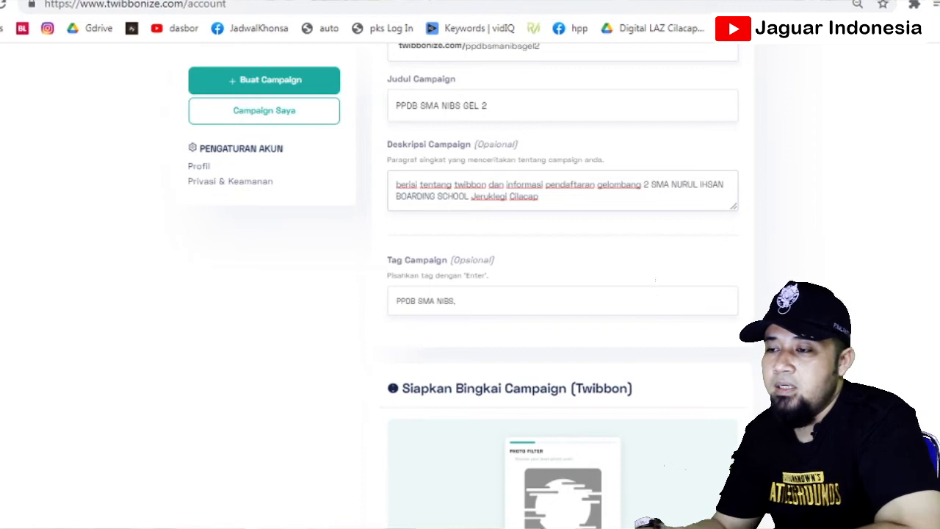
key("BackSpace")
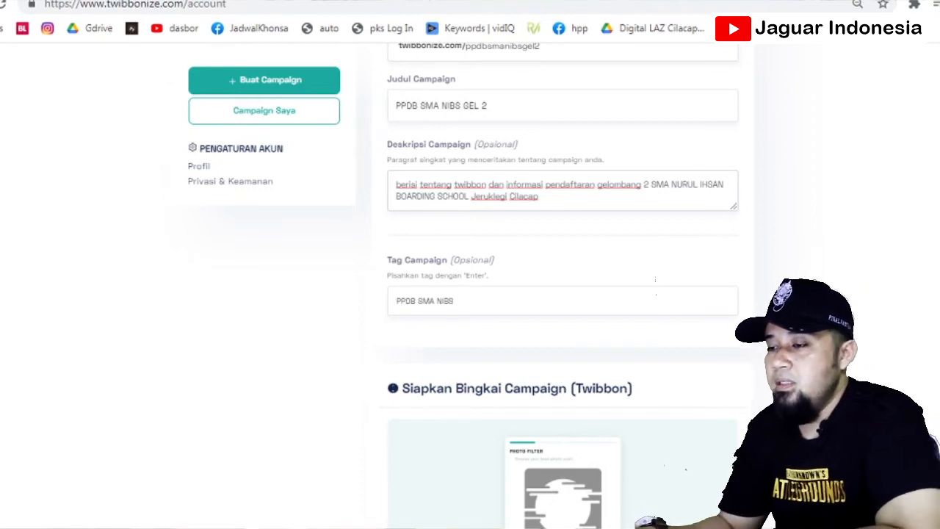
type(", nu")
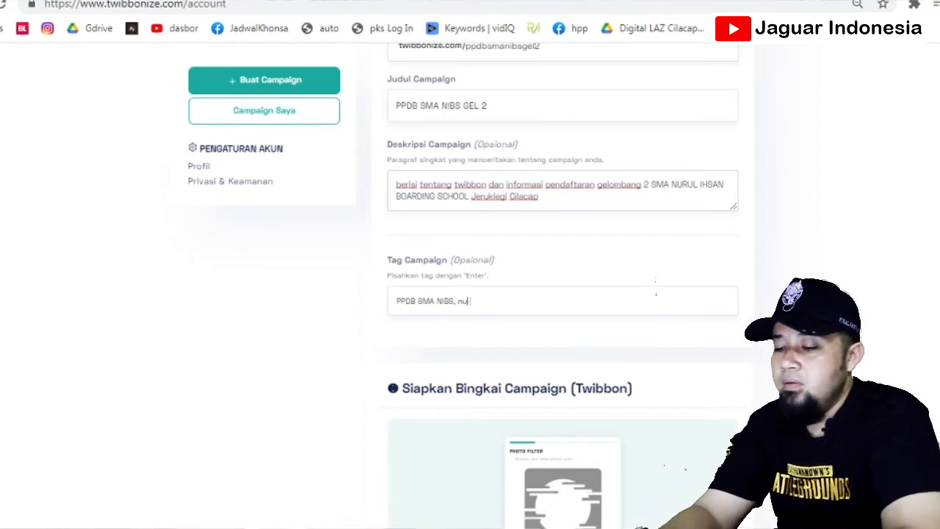
type("rul ihsan jeruk")
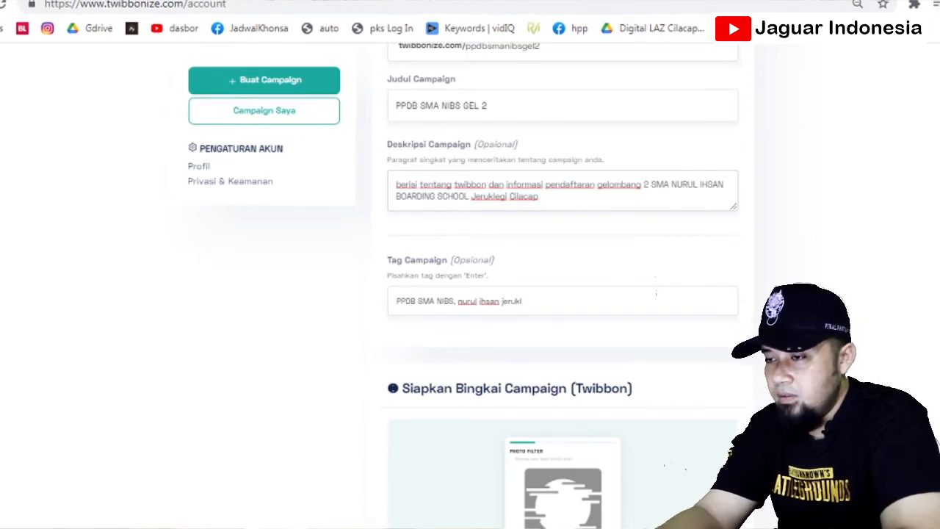
type("legi c")
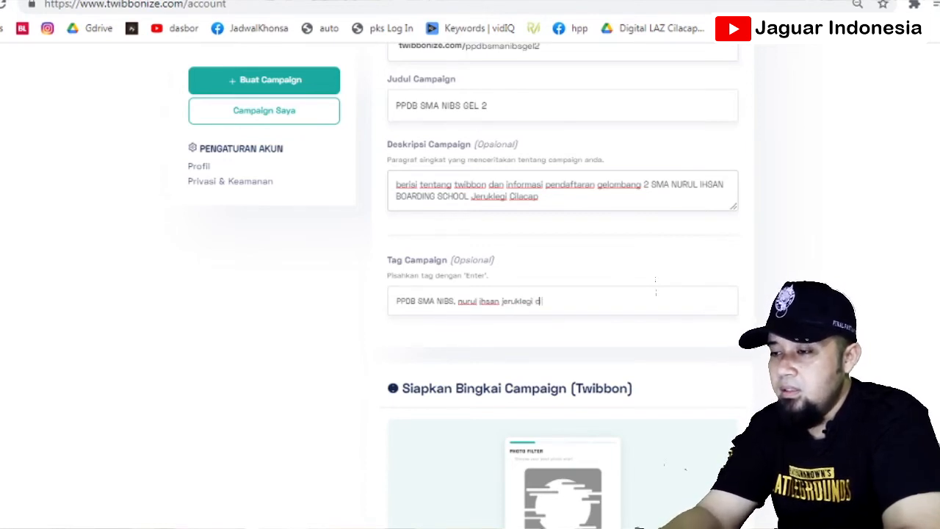
type("ilacap, nurul i")
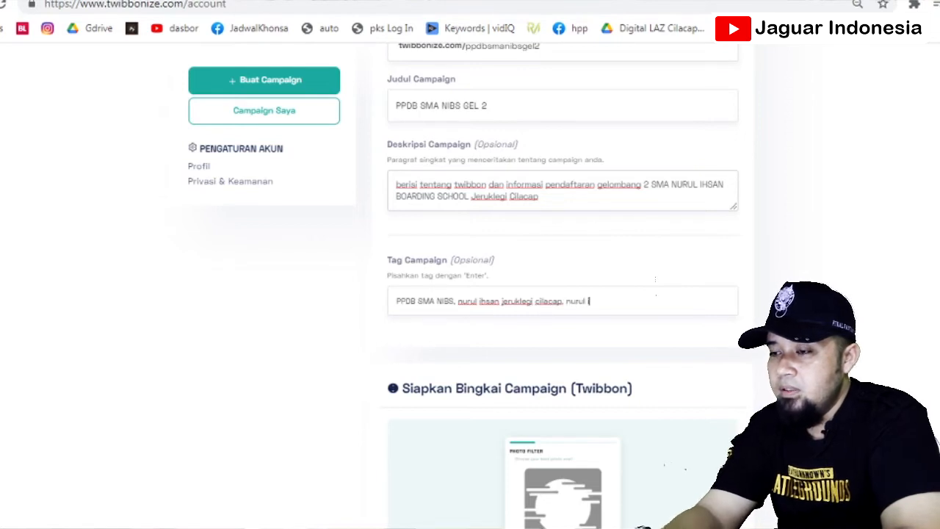
type("hsan, sma nu")
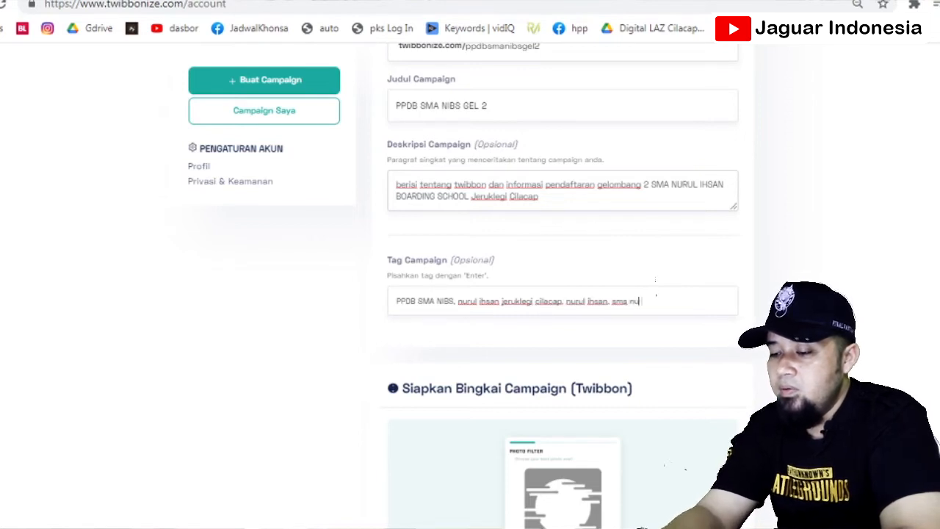
type("rul ihsan")
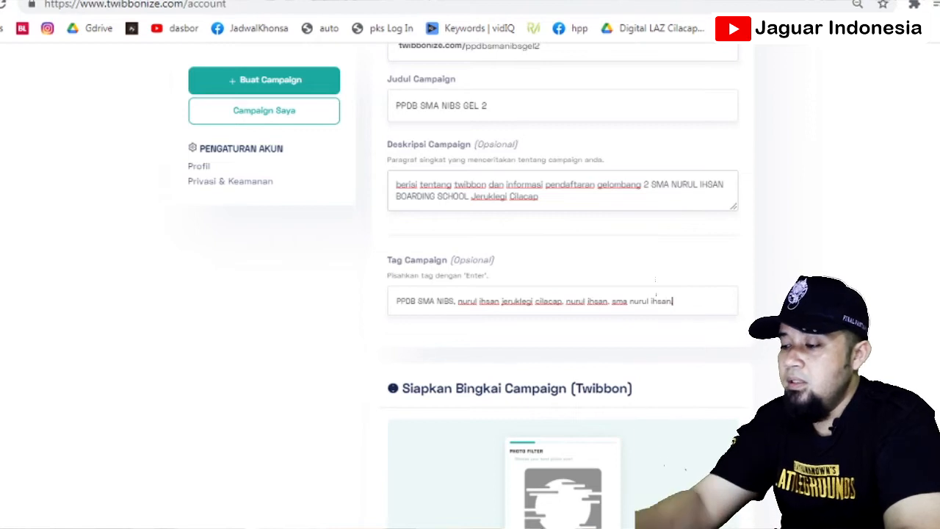
Step: Switch to the File Explorer folder 006 cara membuat twibbon dengan corel, show its files in Details view, and fit the Name column to its contents
scroll(656, 281, "down", 3)
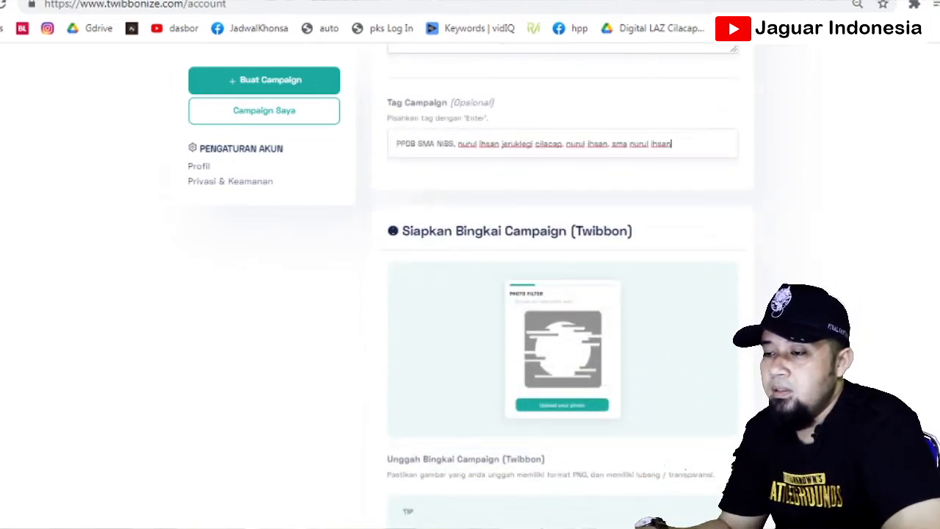
scroll(562, 286, "down", 3)
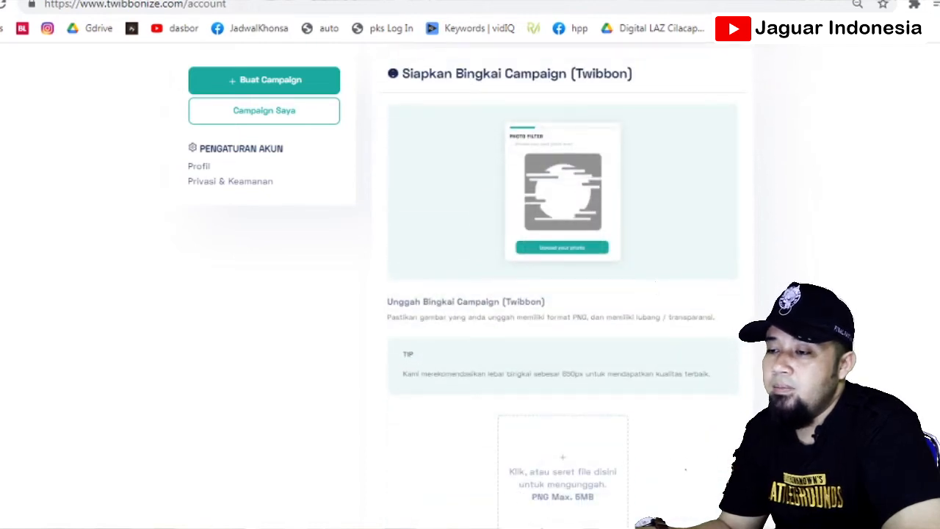
scroll(561, 286, "down", 3)
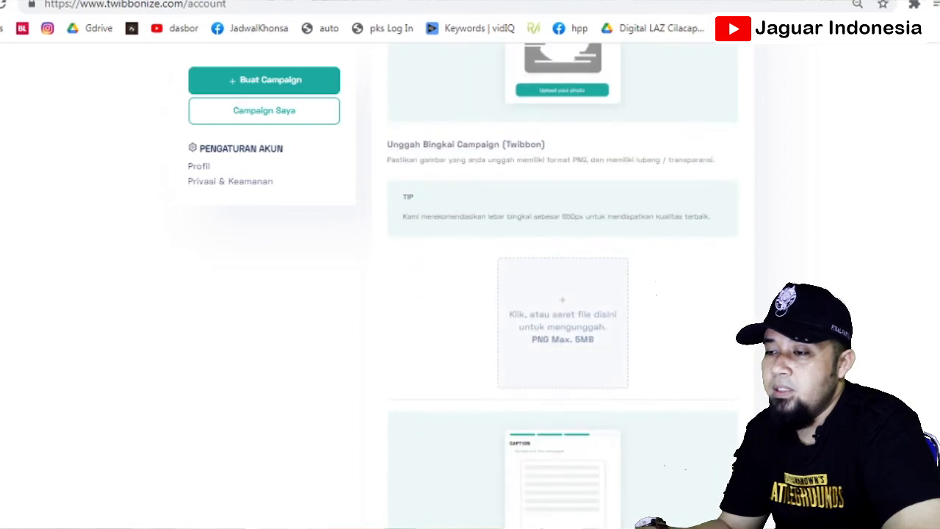
mouse_move(52, 528)
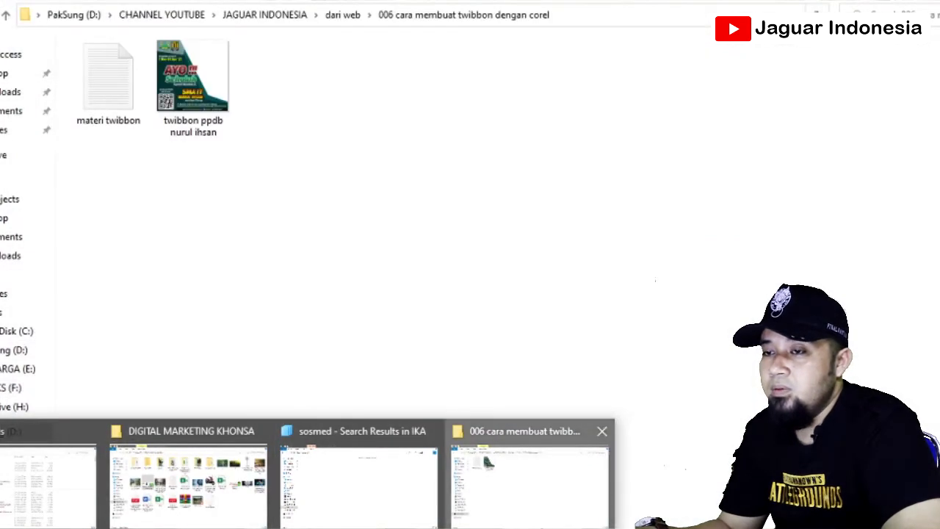
left_click(529, 484)
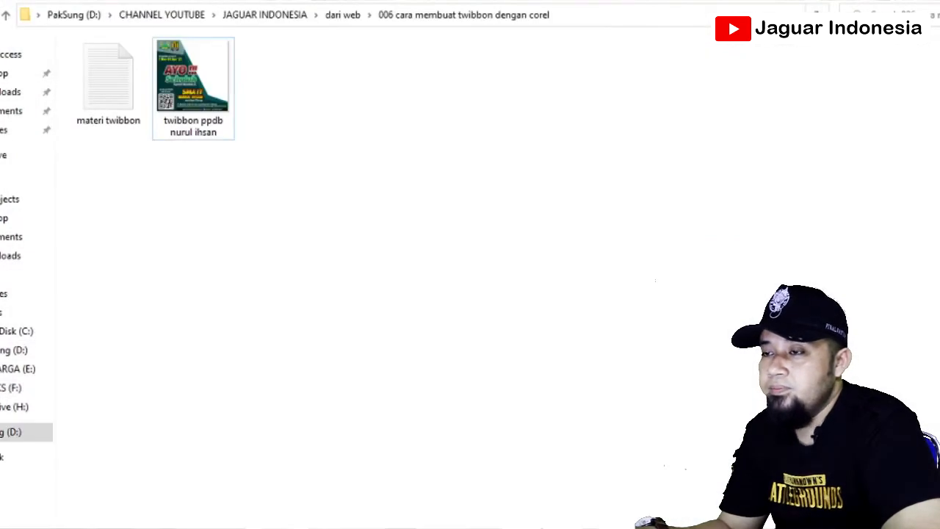
right_click(523, 114)
mouse_move(580, 125)
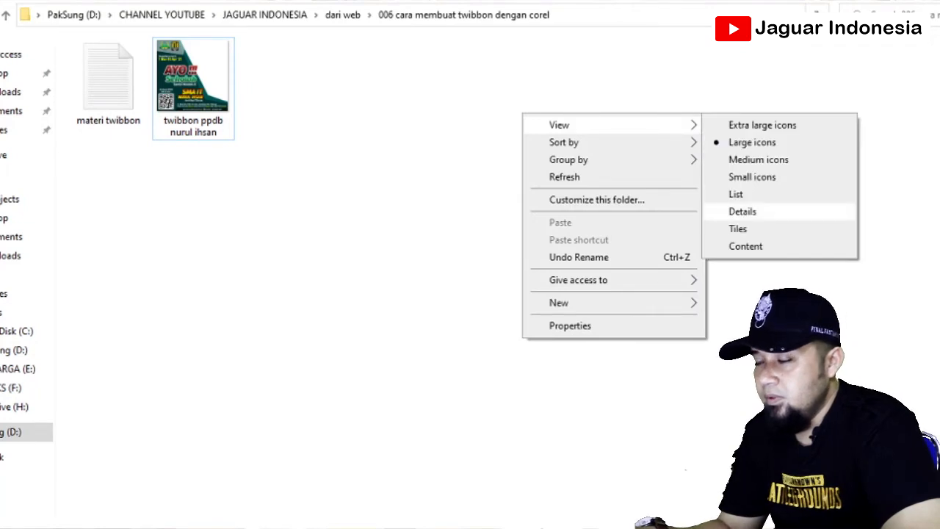
left_click(742, 211)
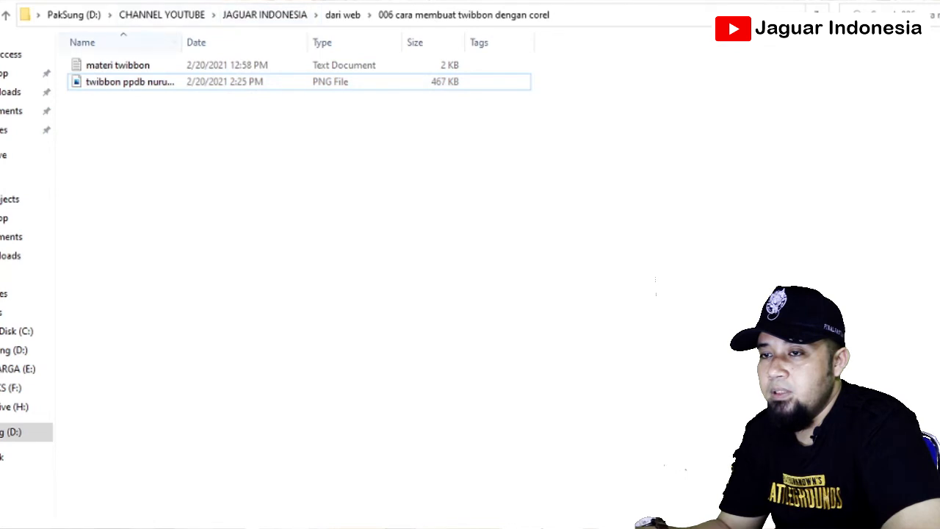
double_click(181, 42)
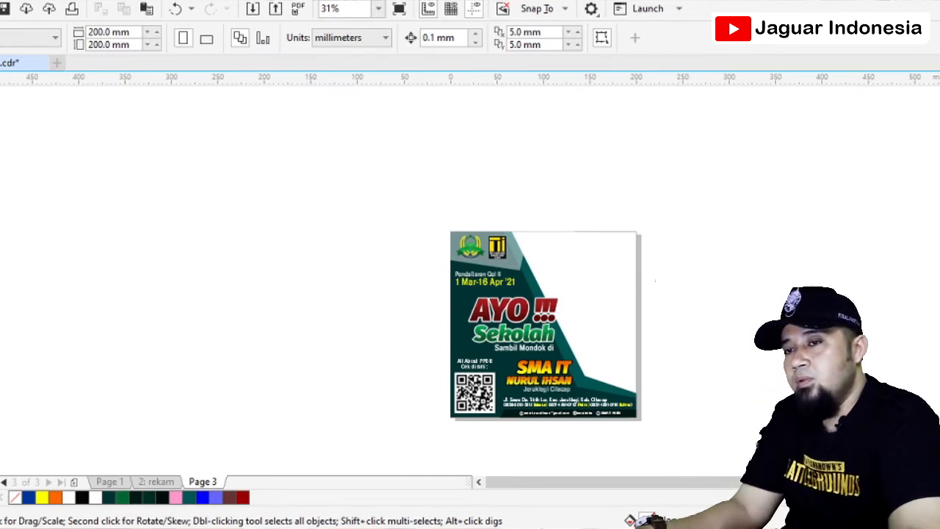
Step: Switch to CorelDRAW and set the document units to pixels to check the poster's page size
left_click(351, 37)
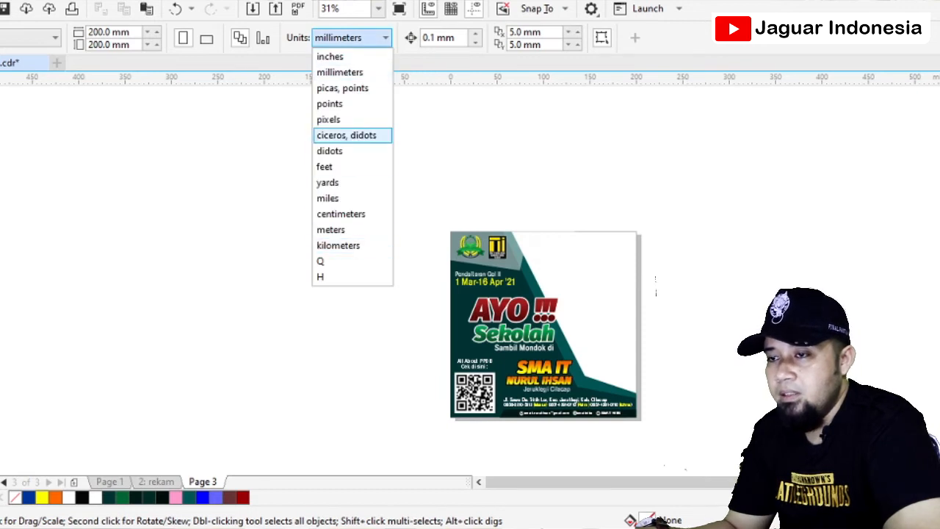
left_click(329, 119)
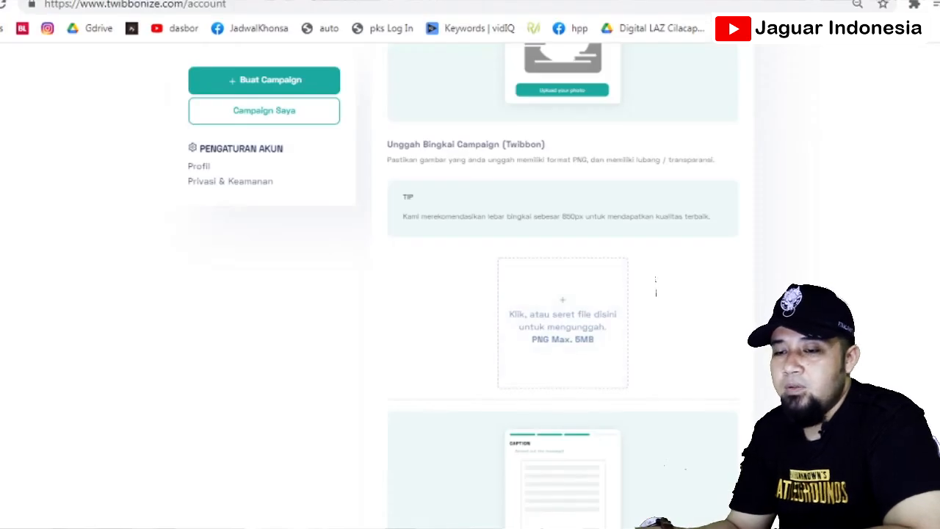
mouse_move(117, 527)
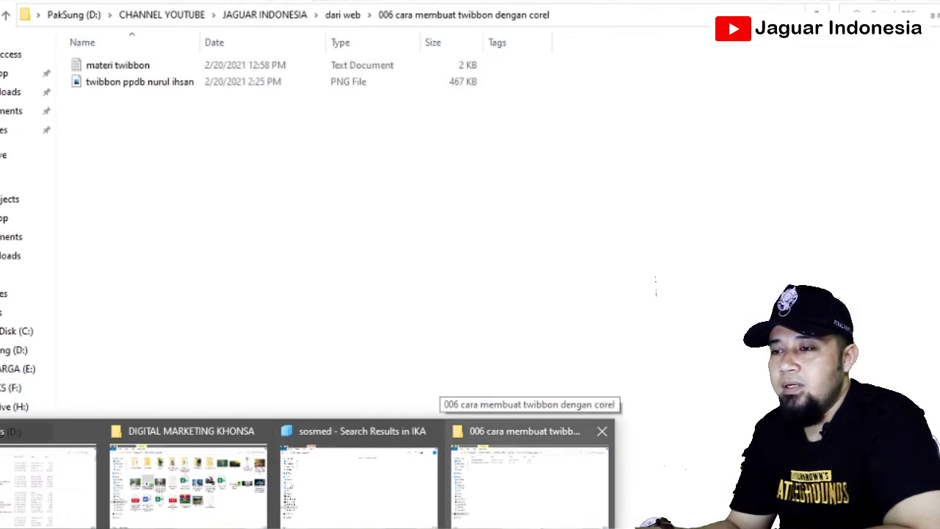
left_click(529, 485)
left_click_drag(139, 81, 463, 423)
left_click_drag(454, 387, 454, 388)
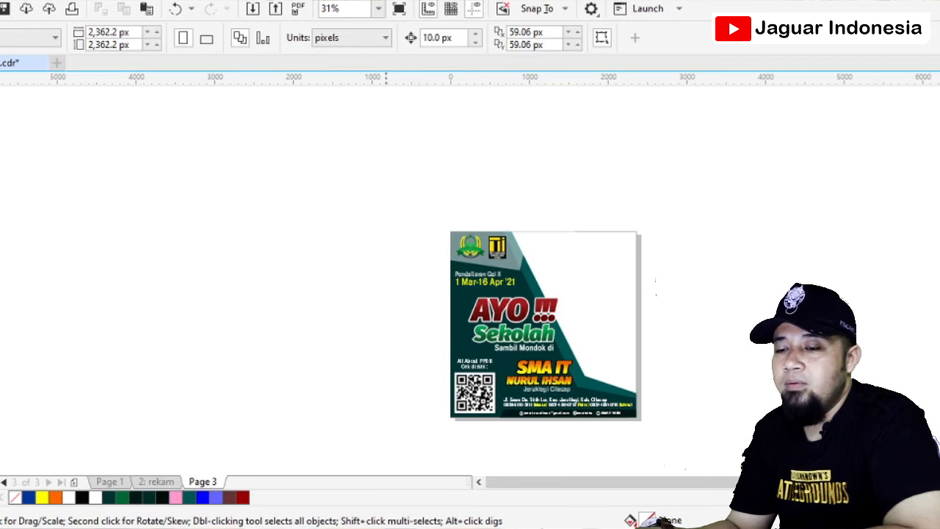
Step: Upload the twibbon ppdb nurul ihsan PNG from its File Explorer folder as the frame in the Twibbonize campaign form
mouse_move(272, 525)
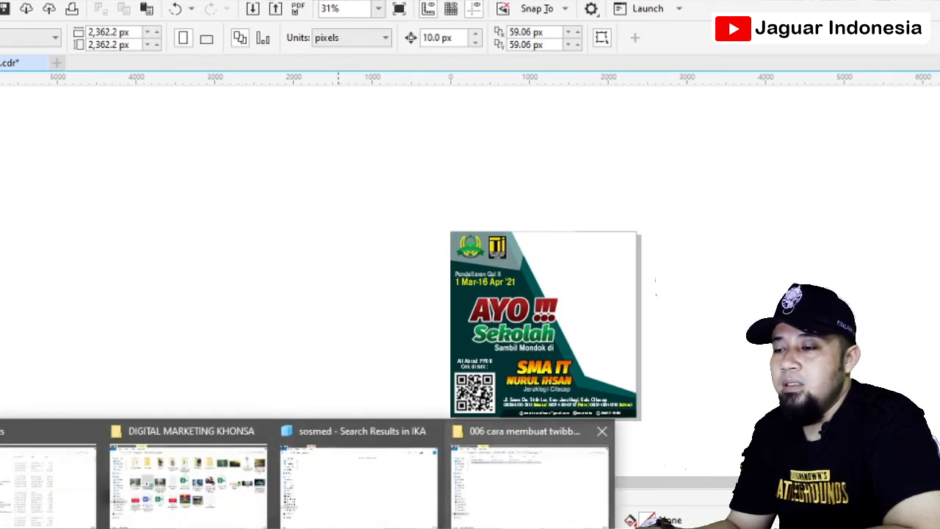
left_click(529, 481)
left_click_drag(139, 82, 593, 330)
scroll(594, 331, "down", 1)
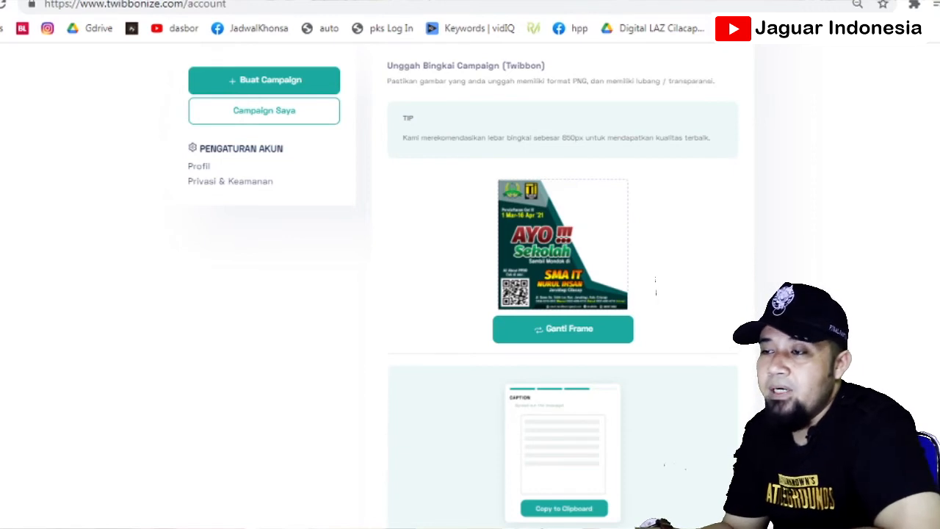
Step: Examine the recommended frame width in the upload tip and the preview of the uploaded frame at a larger size
left_click_drag(566, 138, 579, 137)
scroll(579, 140, "up", 1)
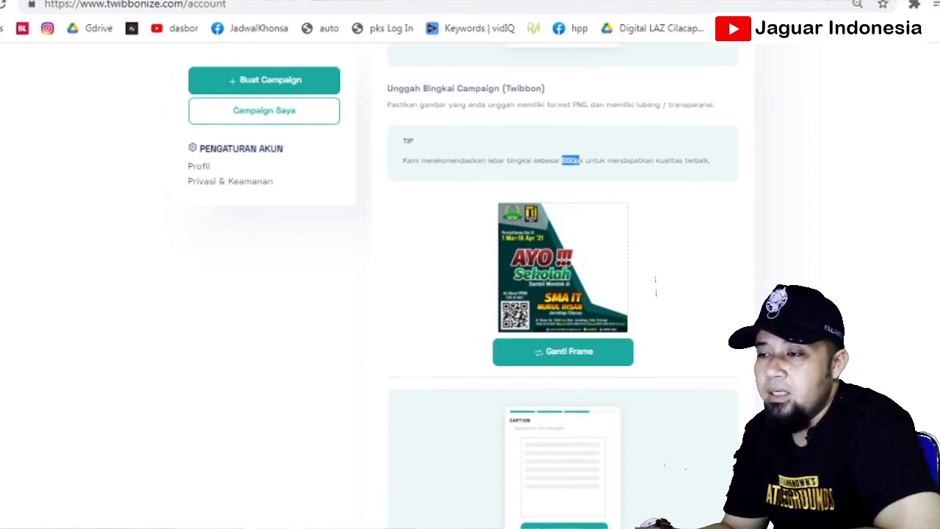
left_click(580, 161)
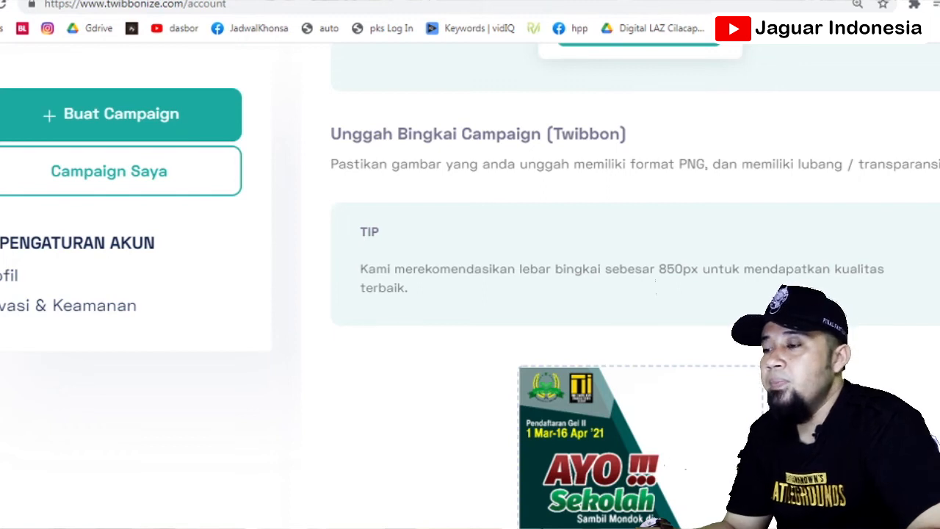
scroll(655, 285, "down", 2)
scroll(655, 285, "down", 1)
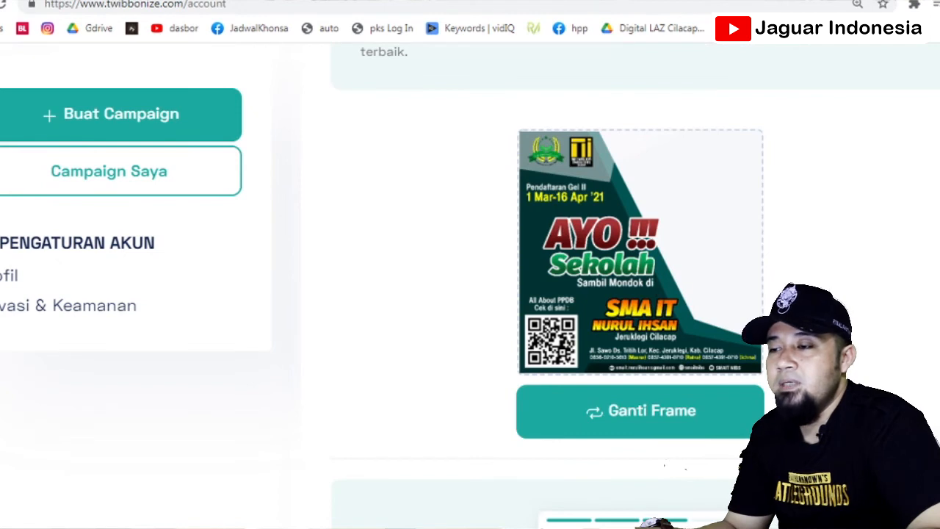
scroll(655, 285, "down", 5)
scroll(656, 293, "up", 3)
scroll(656, 292, "up", 2)
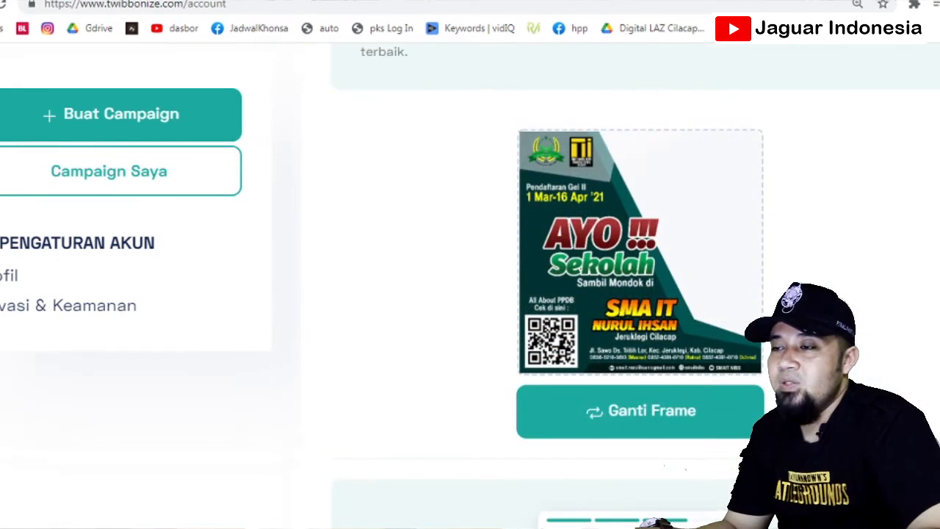
Step: Leave the optional post caption empty and start the campaign
scroll(656, 292, "down", 7)
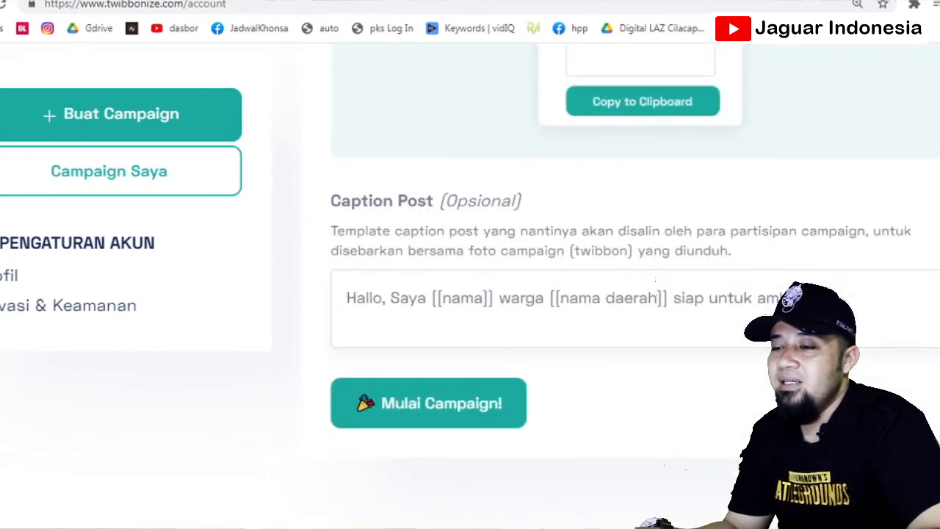
left_click(656, 298)
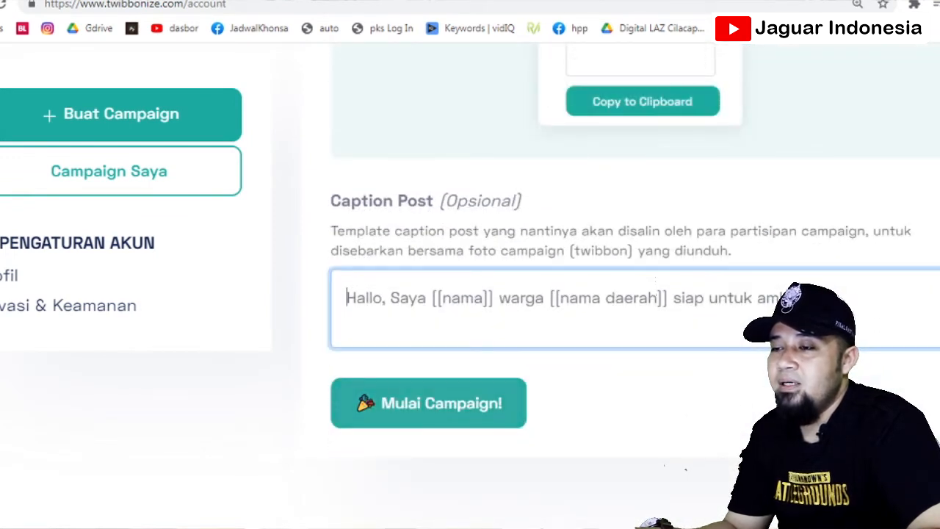
key("Tab")
key("Return")
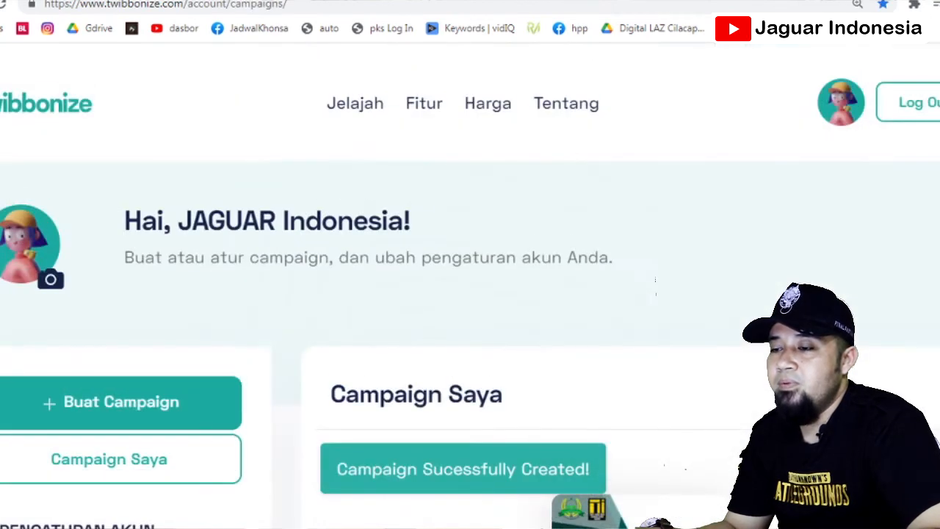
Step: Copy the URL of the PPDB SMA NIBS GEL 2 campaign from the account's campaign list
scroll(470, 294, "down", 4)
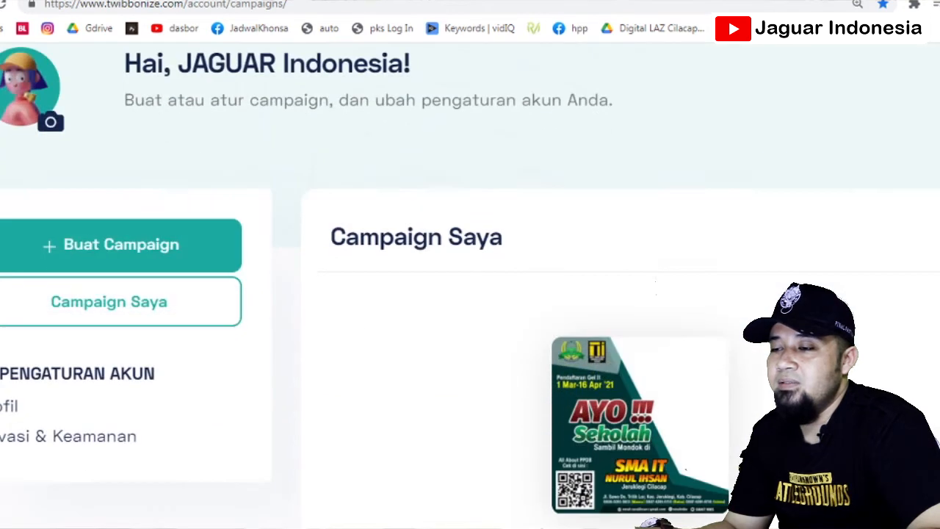
scroll(655, 294, "down", 2)
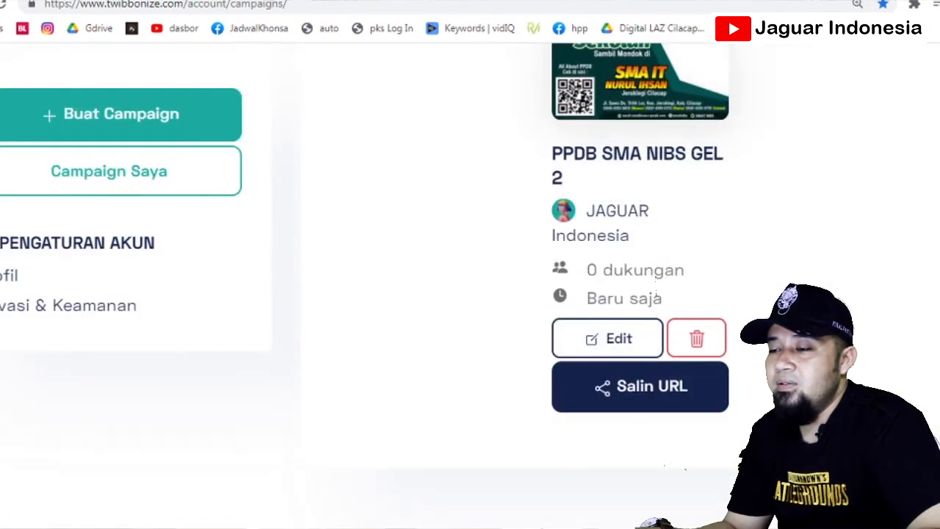
scroll(655, 279, "up", 2)
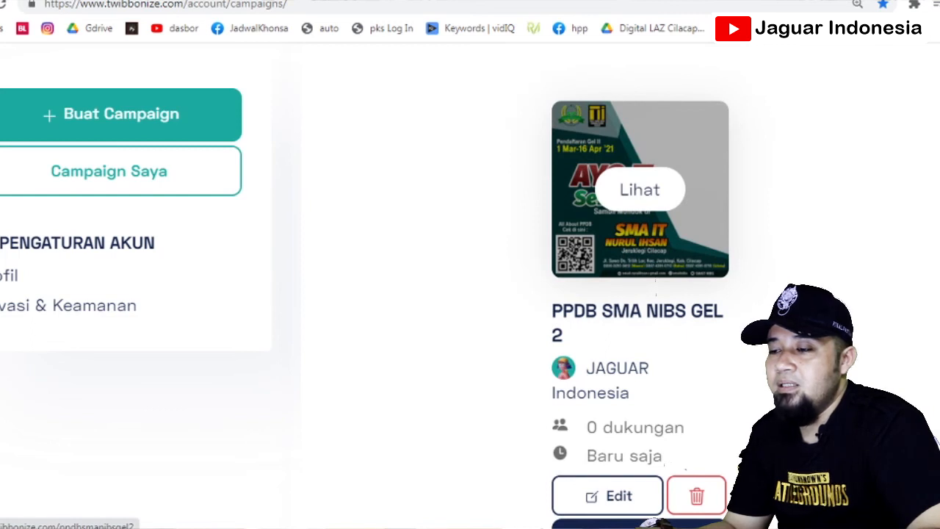
scroll(640, 294, "down", 3)
left_click(639, 307)
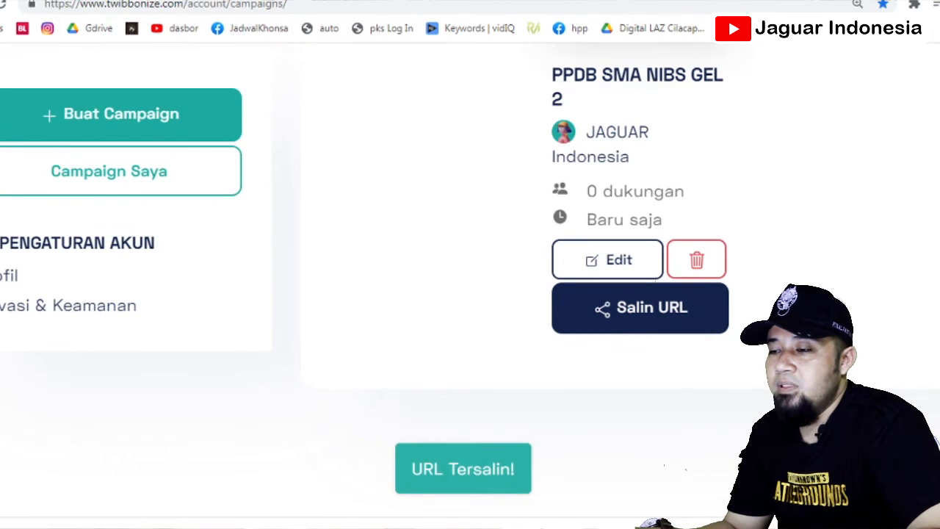
mouse_move(595, 523)
left_click(672, 470)
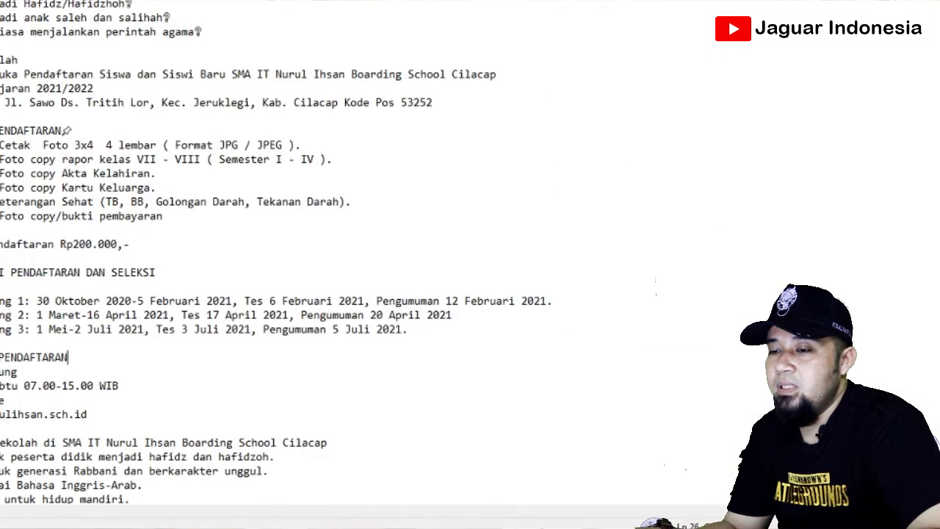
scroll(294, 293, "down", 5)
left_click(81, 484)
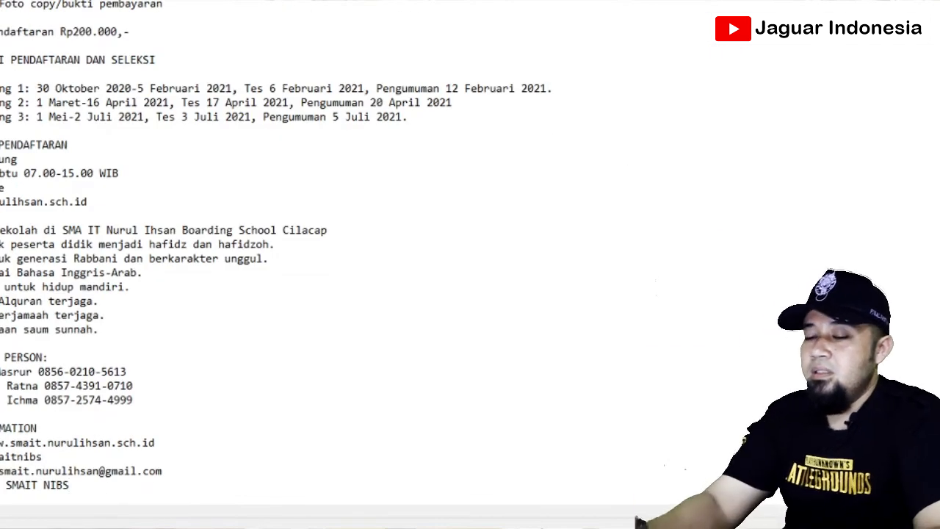
key("Return")
key("Return")
type("https://www.twibbonize.com/ppdbsmanibsgel2")
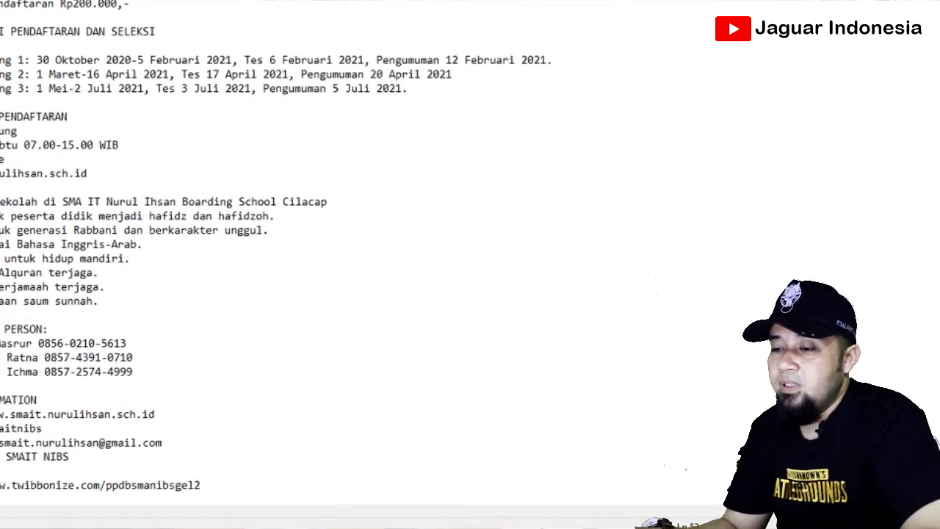
Step: Return to the browser and open the PPDB SMA NIBS GEL 2 campaign's public page from the campaign list, showing its whole frame
key("alt+Tab")
scroll(640, 268, "up", 4)
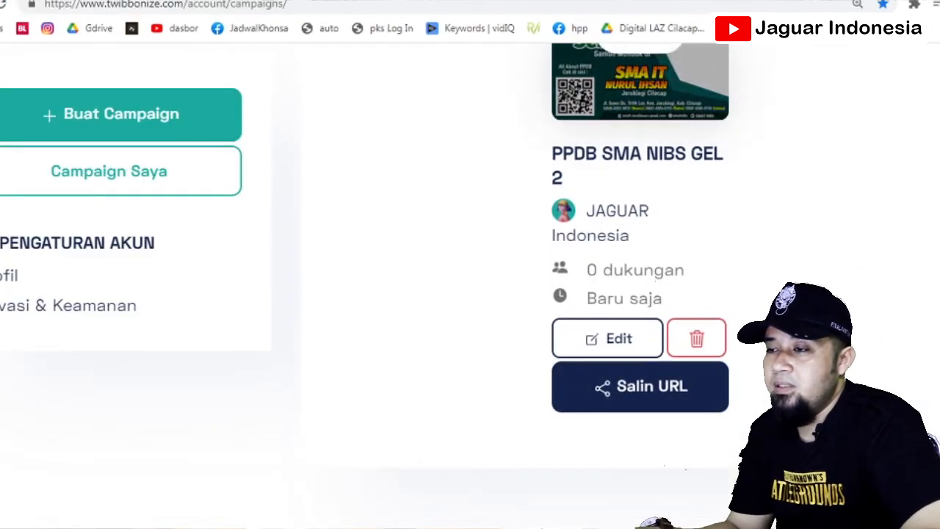
left_click(640, 269)
scroll(470, 293, "down", 4)
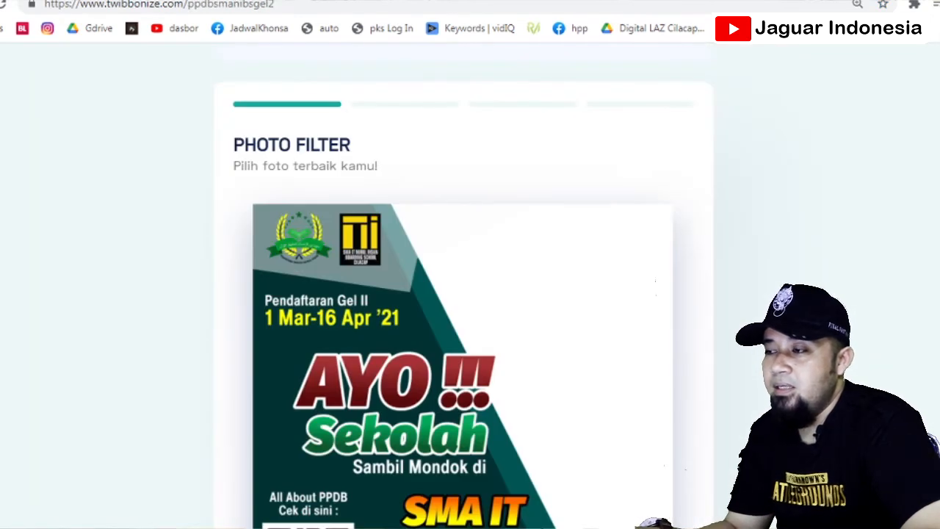
scroll(464, 294, "down", 6)
scroll(464, 293, "up", 5)
key("ctrl+minus")
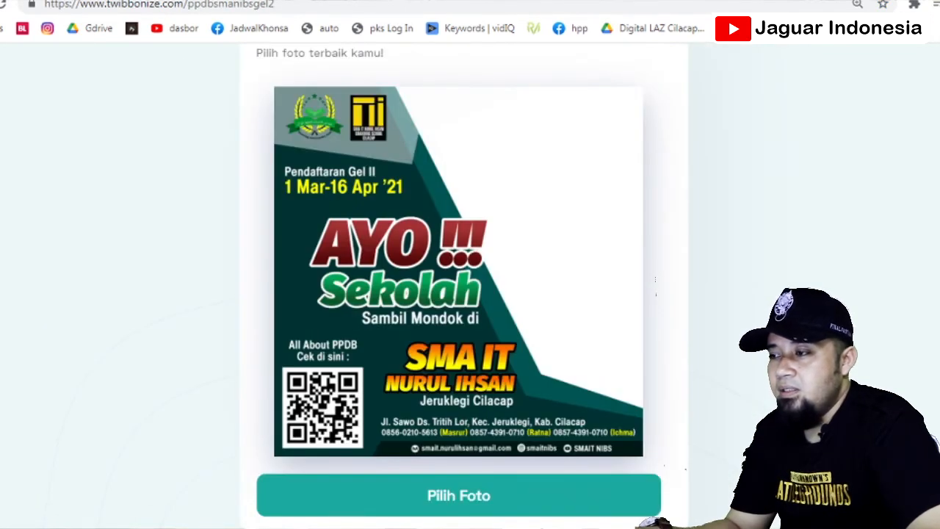
scroll(655, 280, "down", 1)
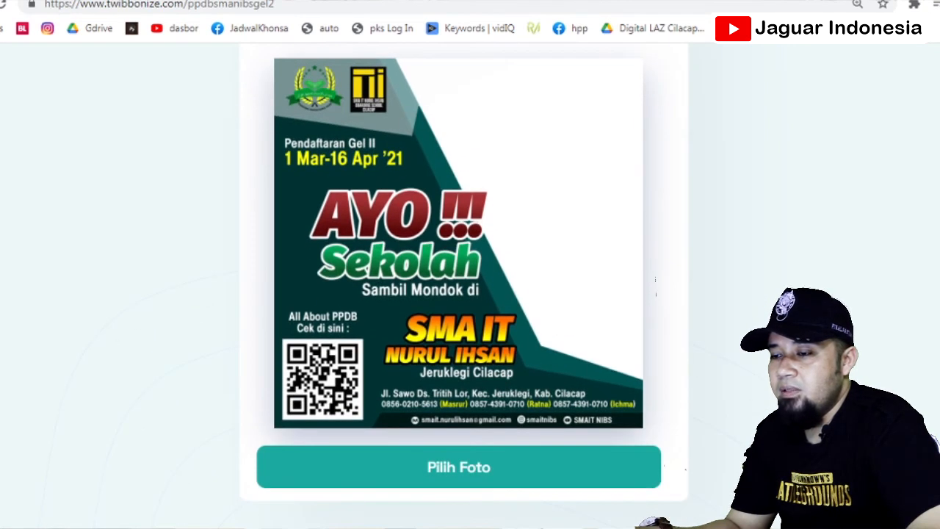
Step: Load the photo IMG-20181025-WA0024 into the campaign's frame
left_click(458, 467)
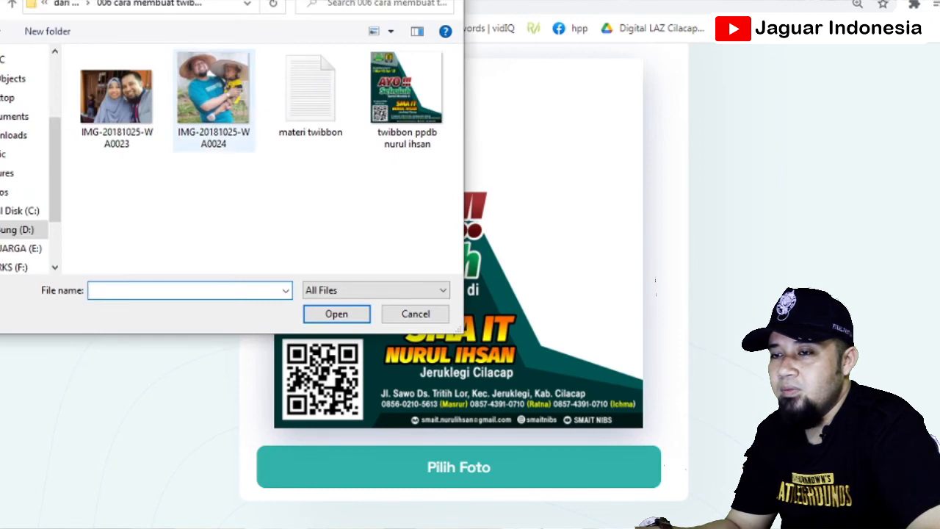
left_click(214, 101)
left_click(337, 314)
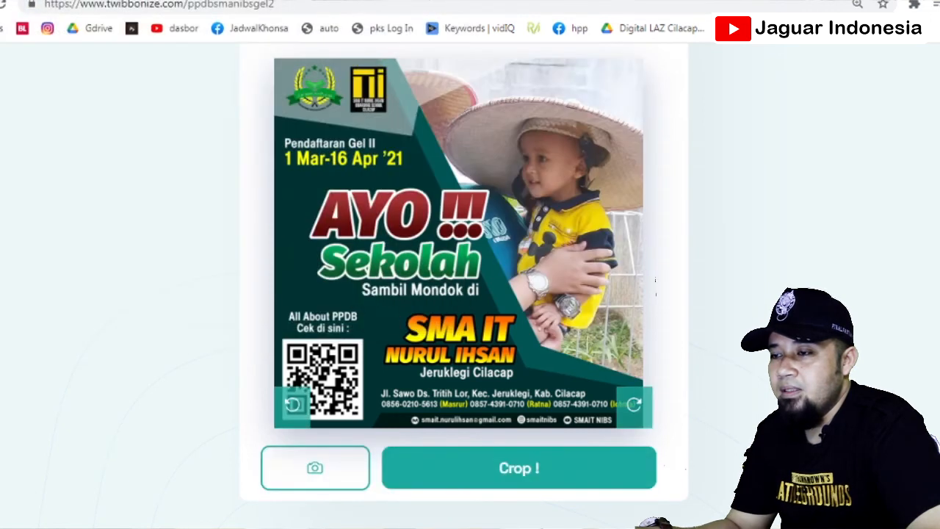
Step: Move and shrink the photo so both people fit in the frame's open area, and crop it
left_click_drag(515, 227, 604, 211)
scroll(577, 221, "down", 3)
scroll(606, 197, "down", 1)
scroll(605, 197, "up", 1)
scroll(597, 213, "down", 1)
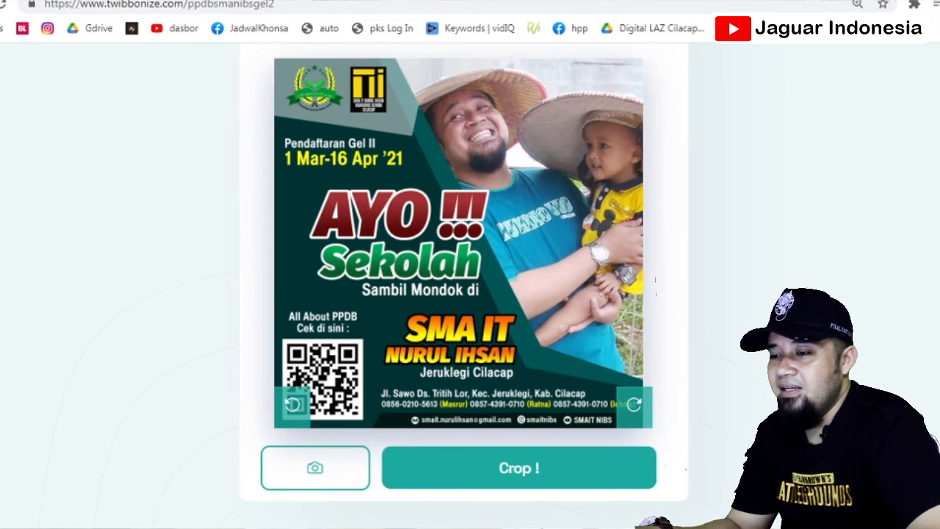
left_click(392, 473)
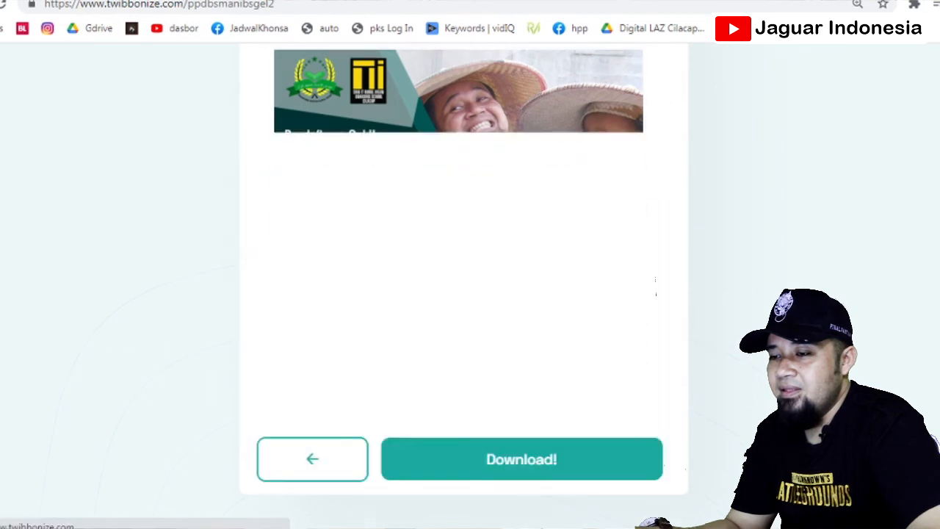
Step: Download the framed photo and show the saved JPG in its Downloads folder
left_click(522, 459)
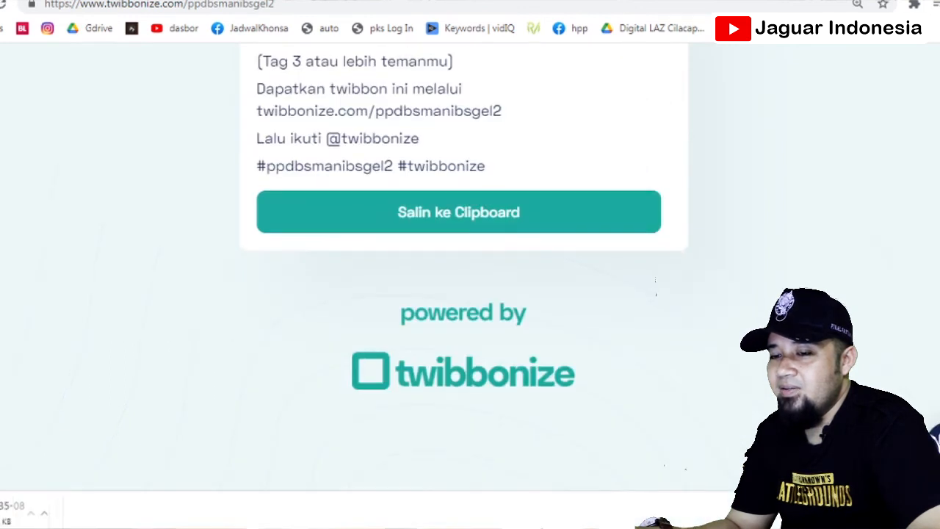
left_click(100, 512)
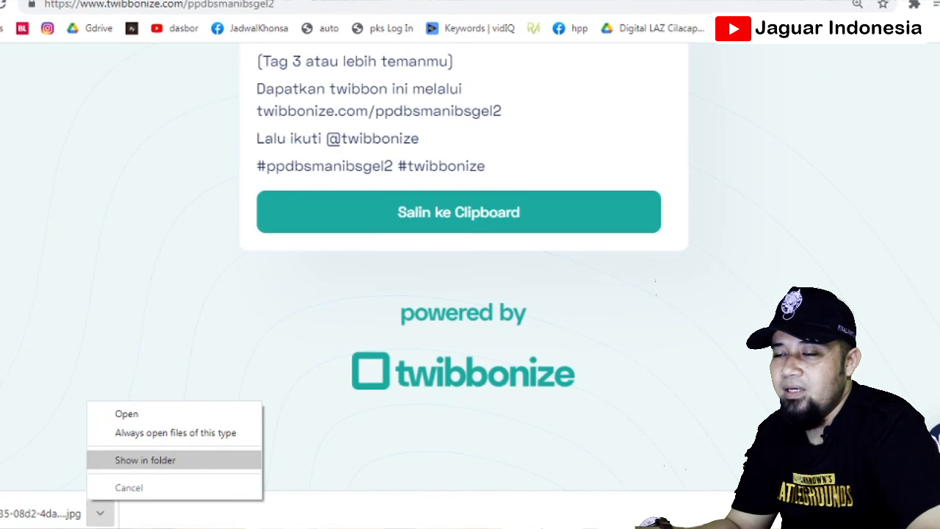
left_click(145, 460)
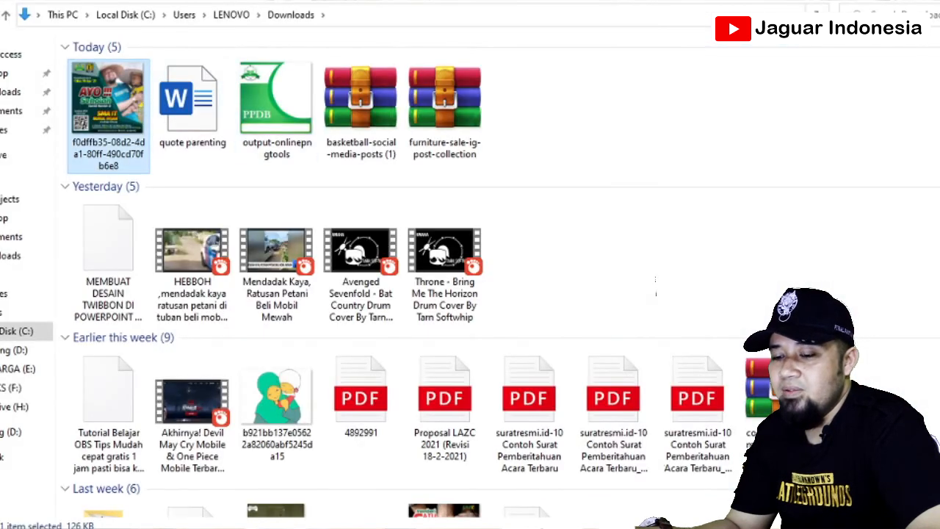
Step: Open the downloaded framed photo in Photos
right_click(123, 139)
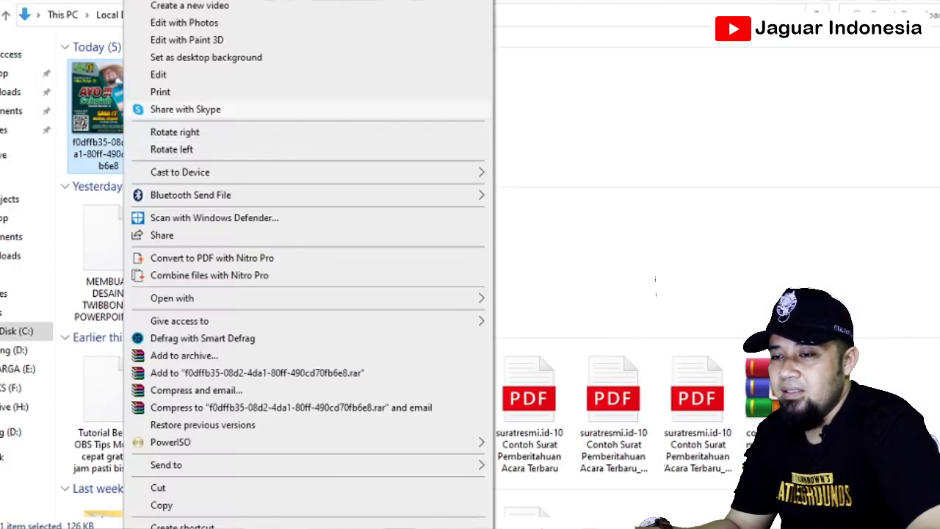
mouse_move(294, 297)
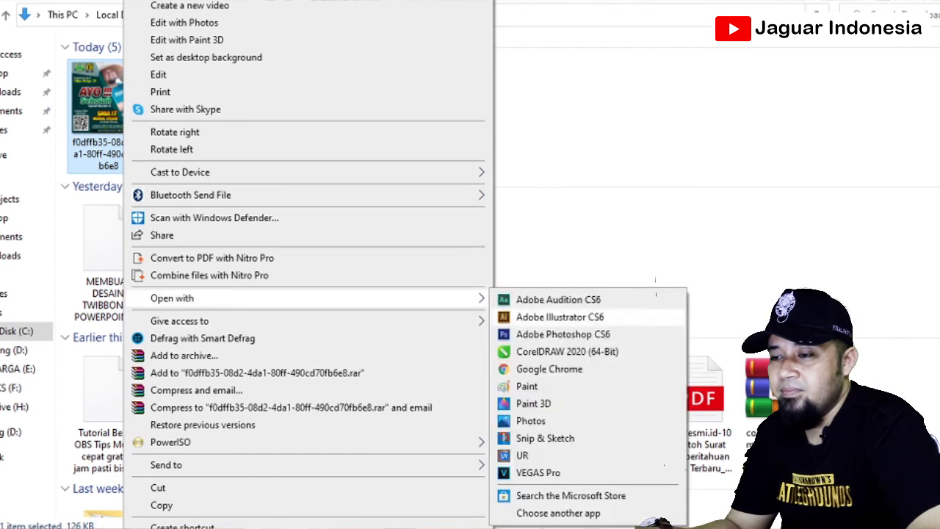
left_click(531, 420)
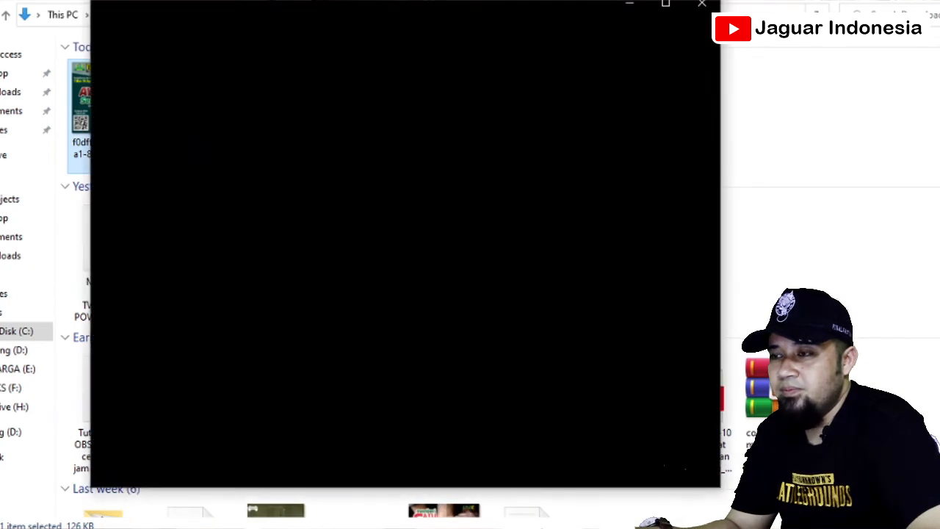